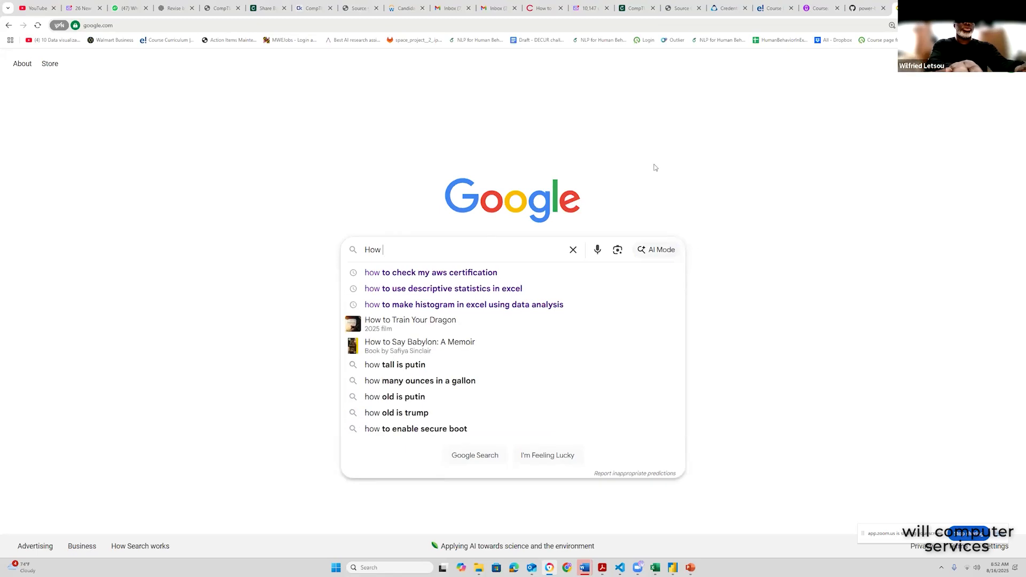
- Search Google for "how to split columns in pandas"
{"action": "type", "text": "to"}
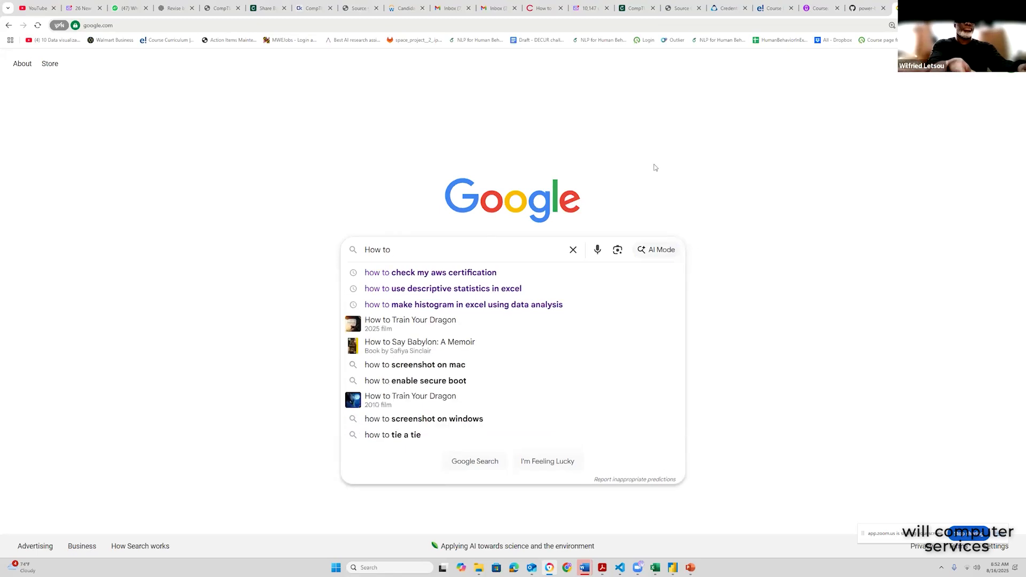
{"action": "type", "text": " spli"}
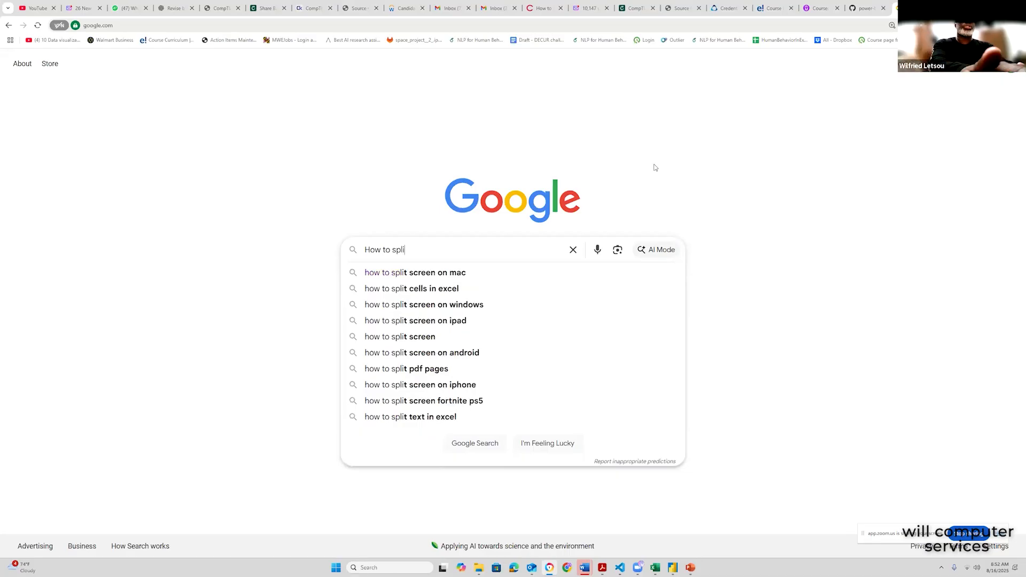
{"action": "type", "text": "t "}
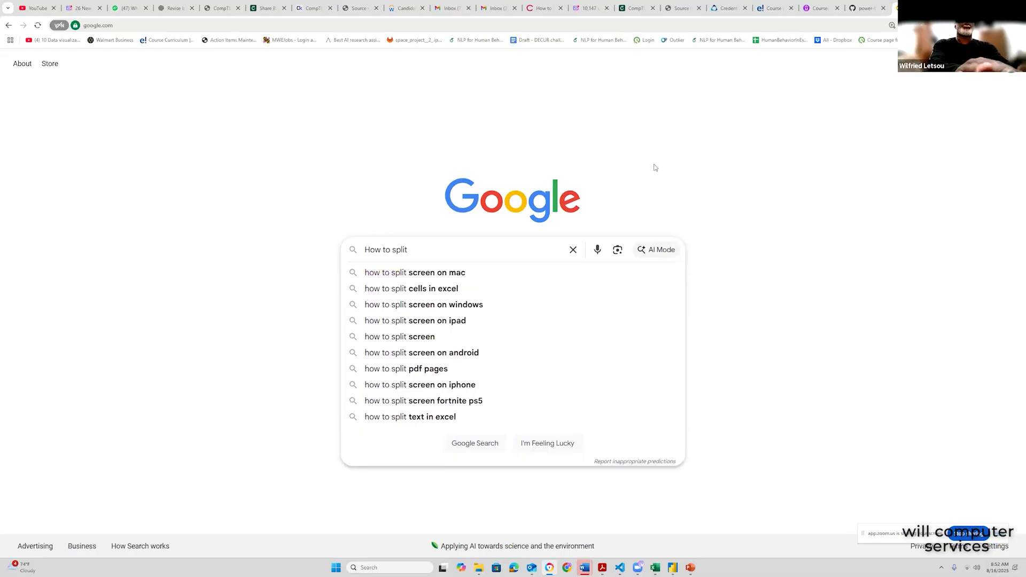
{"action": "type", "text": "col"}
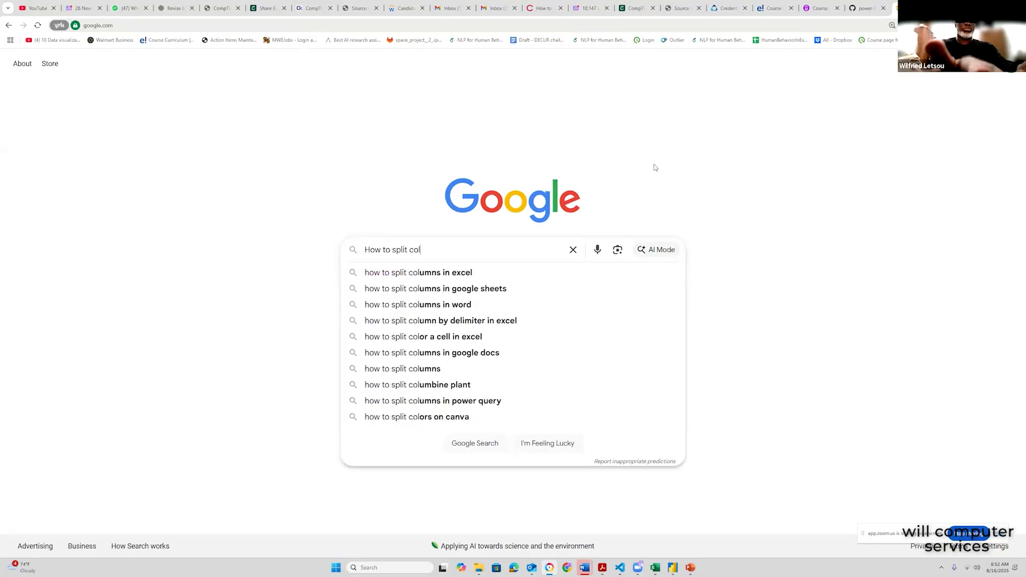
{"action": "type", "text": "umns "}
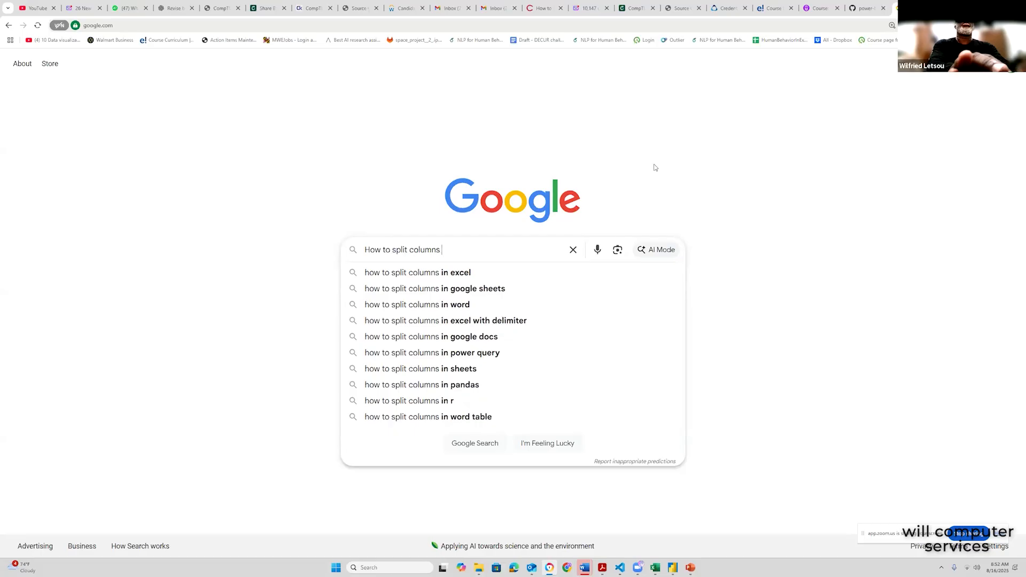
{"action": "type", "text": "in"}
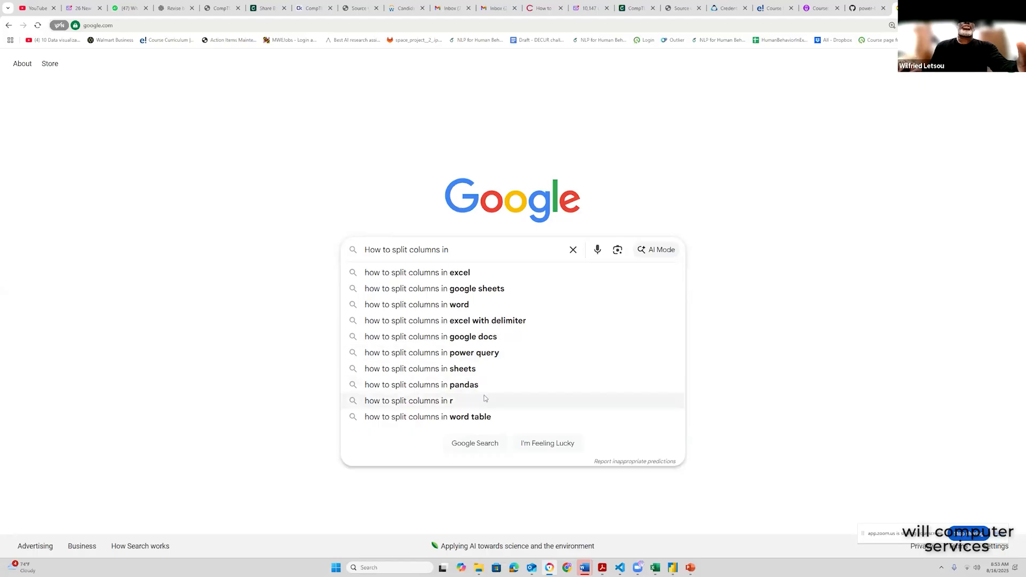
{"action": "left_click", "coordinate": [467, 388]}
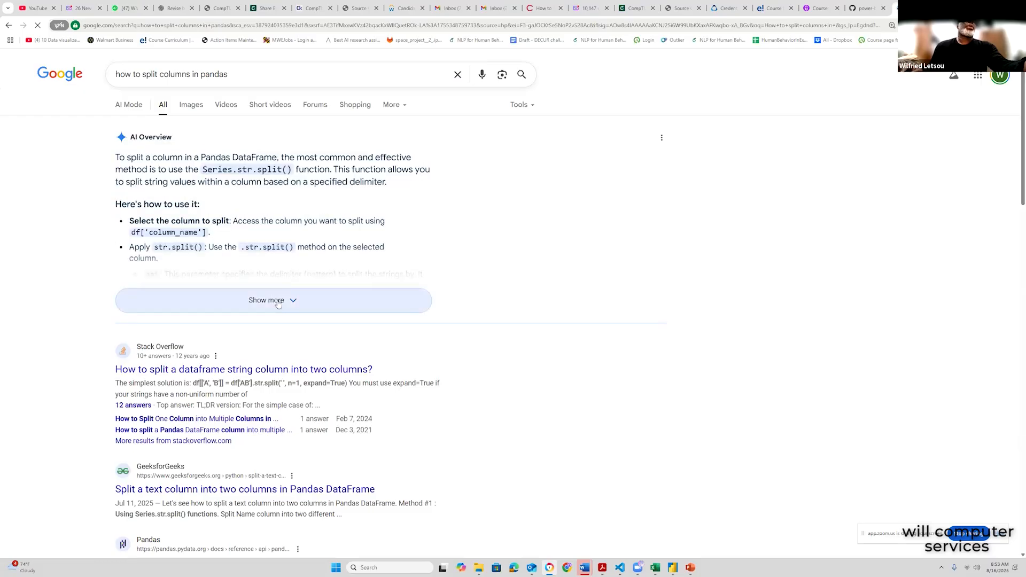
- Expand the AI Overview and review its str.split() parameters and the example that splits the Full_Name column
{"action": "left_click", "coordinate": [278, 302]}
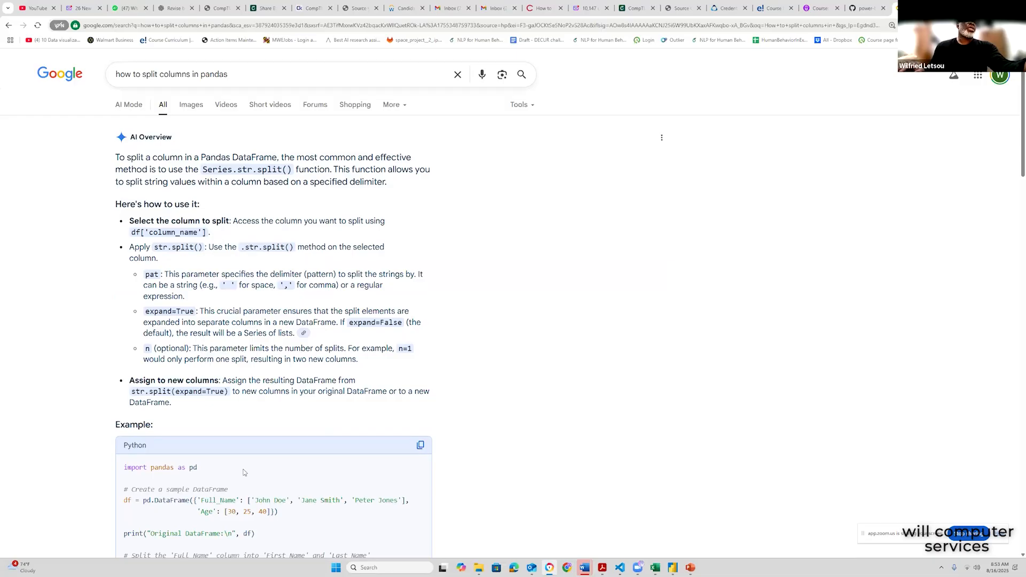
{"action": "scroll", "coordinate": [243, 471], "scroll_direction": "down", "scroll_amount": 4}
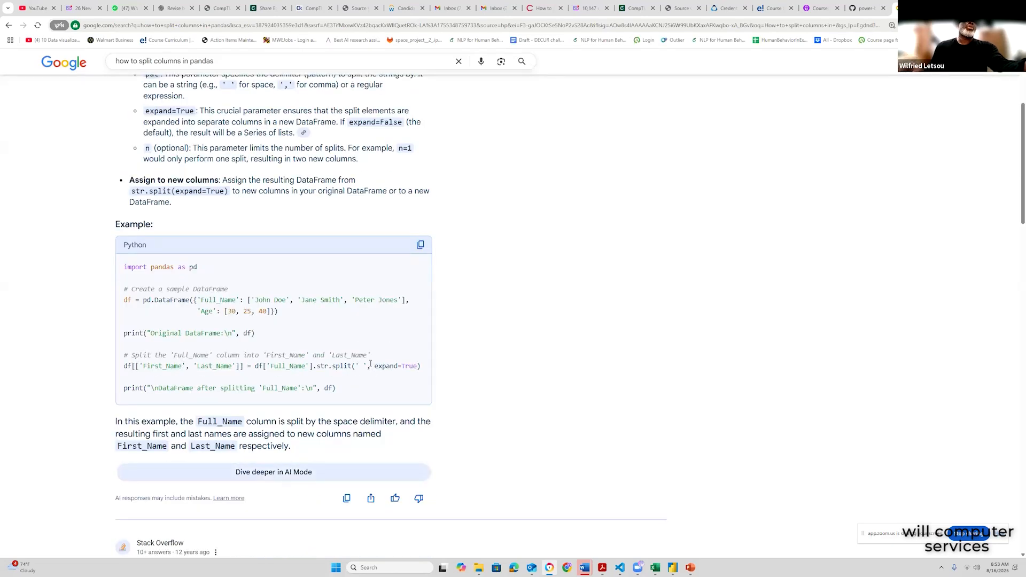
{"action": "scroll", "coordinate": [370, 363], "scroll_direction": "up", "scroll_amount": 2}
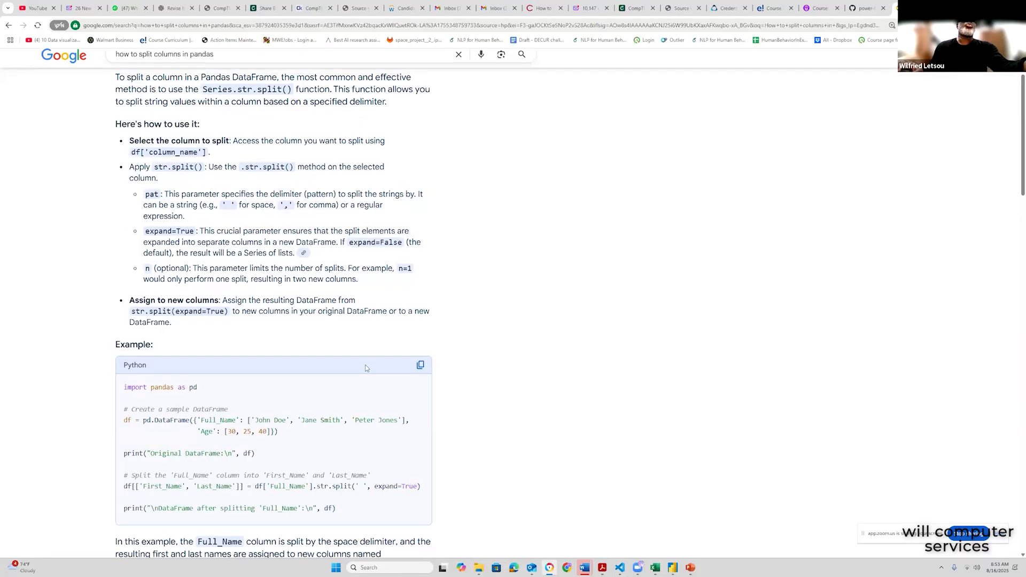
{"action": "scroll", "coordinate": [366, 368], "scroll_direction": "up", "scroll_amount": 2}
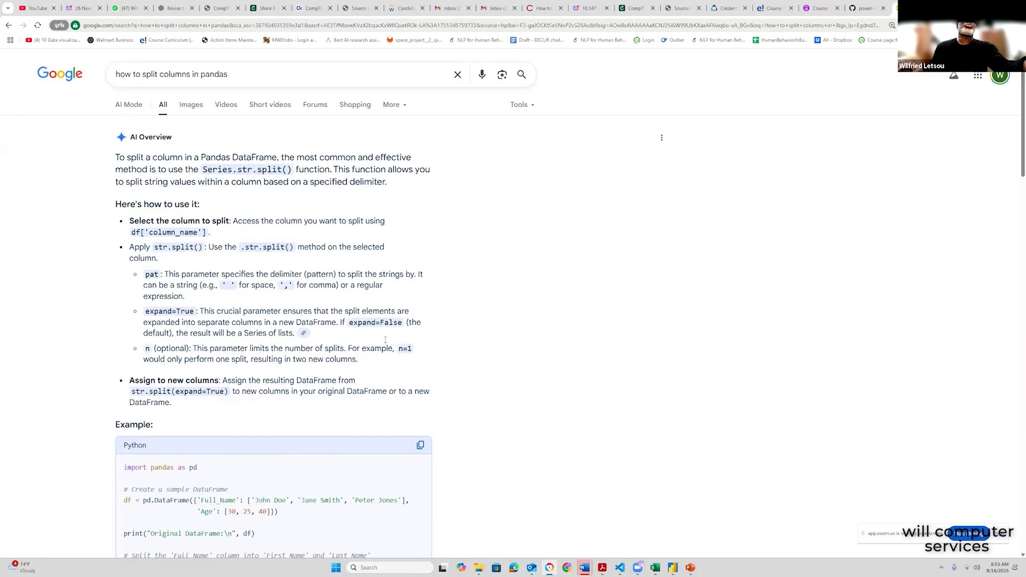
- Change the search query to "how to split columns in python" and expand the full AI Overview
{"action": "left_click_drag", "start_coordinate": [228, 74], "coordinate": [198, 75]}
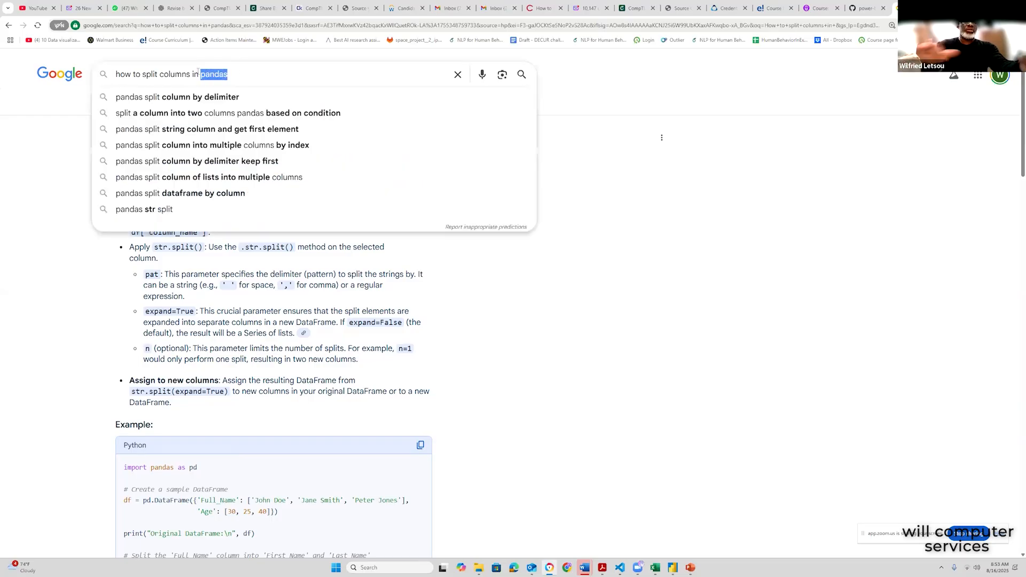
{"action": "type", "text": "python"}
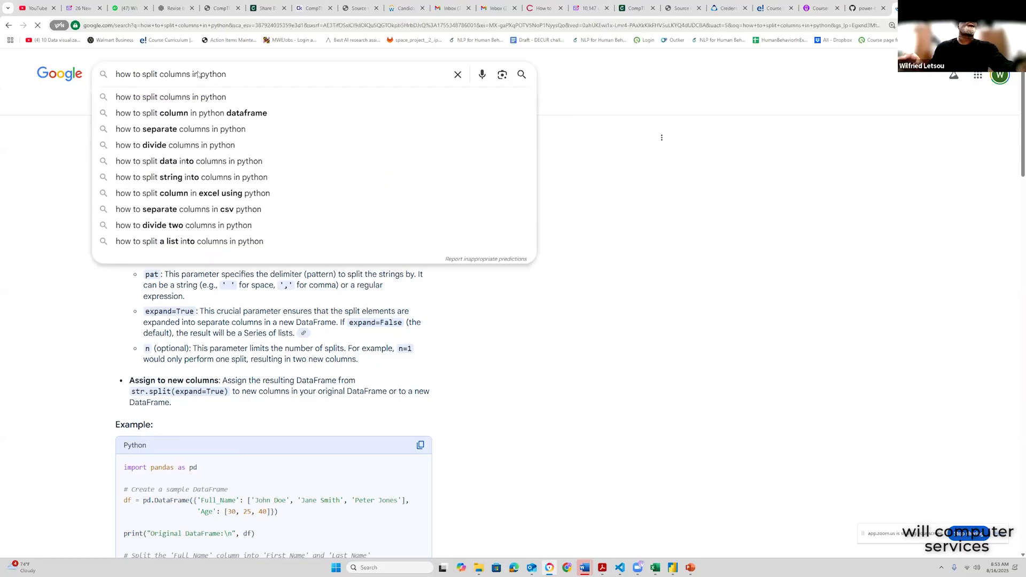
{"action": "key", "text": "Return"}
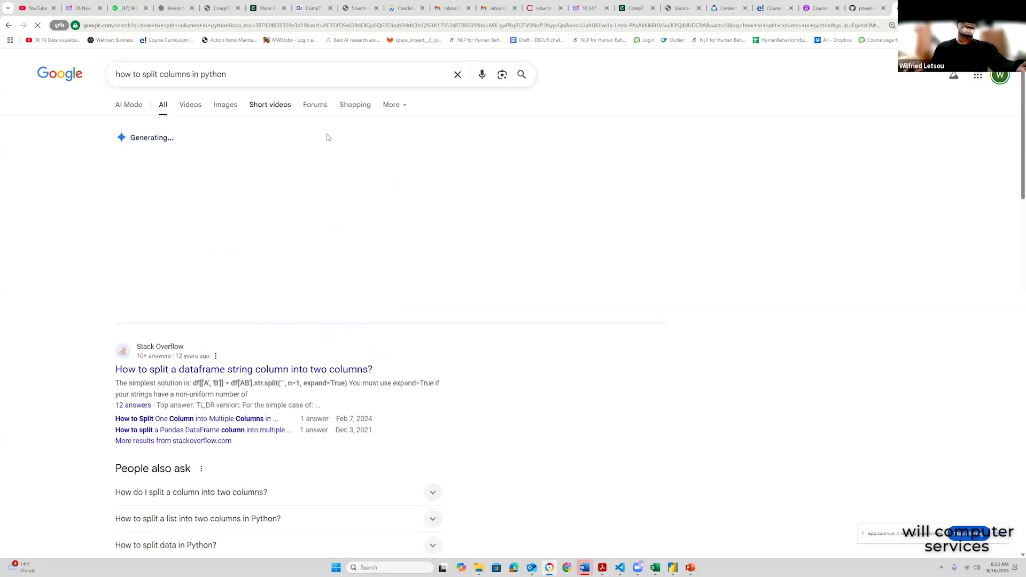
{"action": "left_click", "coordinate": [295, 300]}
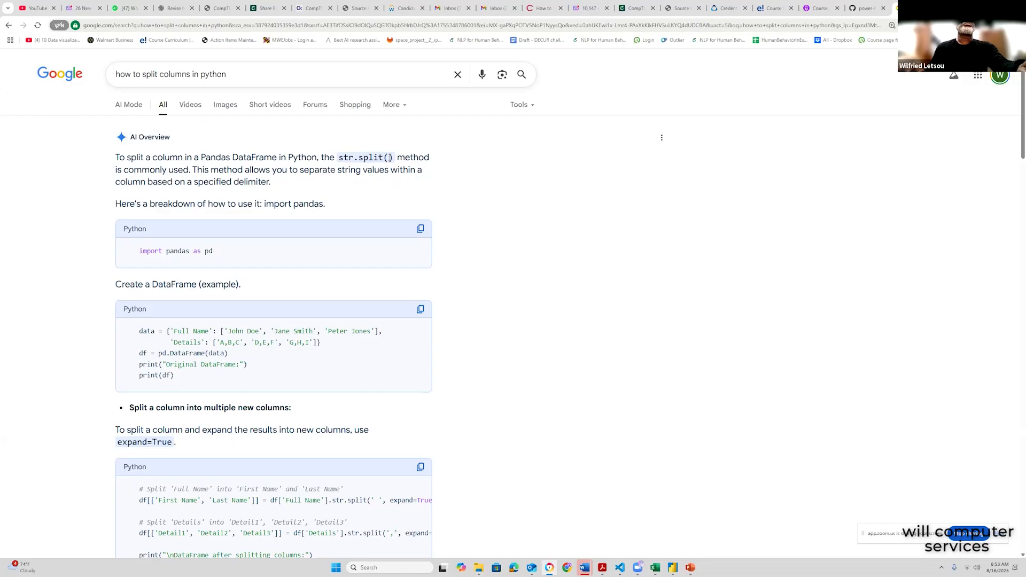
- Read through the overview's code examples for splitting columns, limiting the splits and dropping the original column
{"action": "scroll", "coordinate": [311, 265], "scroll_direction": "down", "scroll_amount": 2}
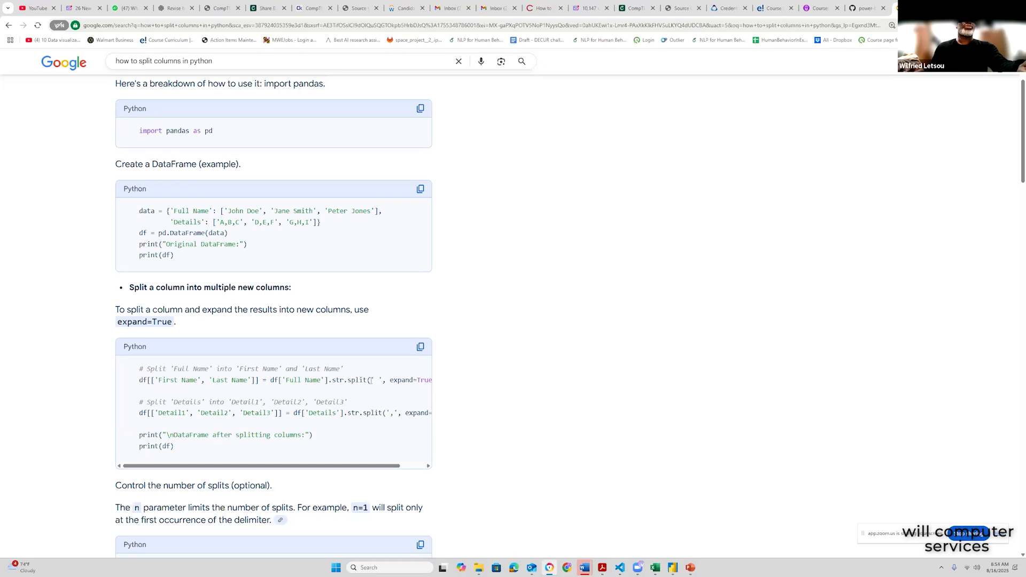
{"action": "left_click_drag", "start_coordinate": [380, 466], "coordinate": [299, 466]}
{"action": "scroll", "coordinate": [276, 428], "scroll_direction": "down", "scroll_amount": 4}
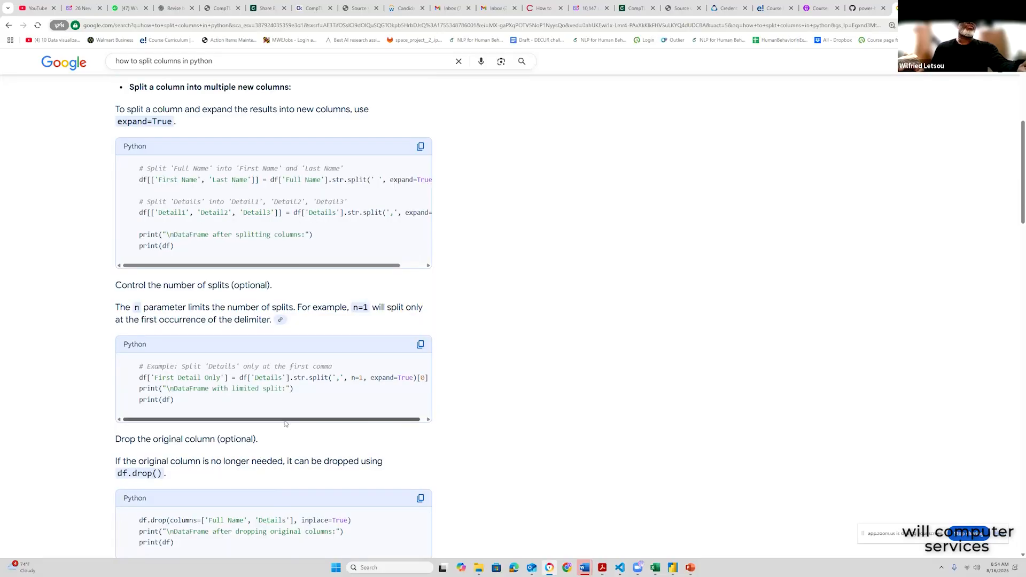
{"action": "scroll", "coordinate": [289, 422], "scroll_direction": "up", "scroll_amount": 2}
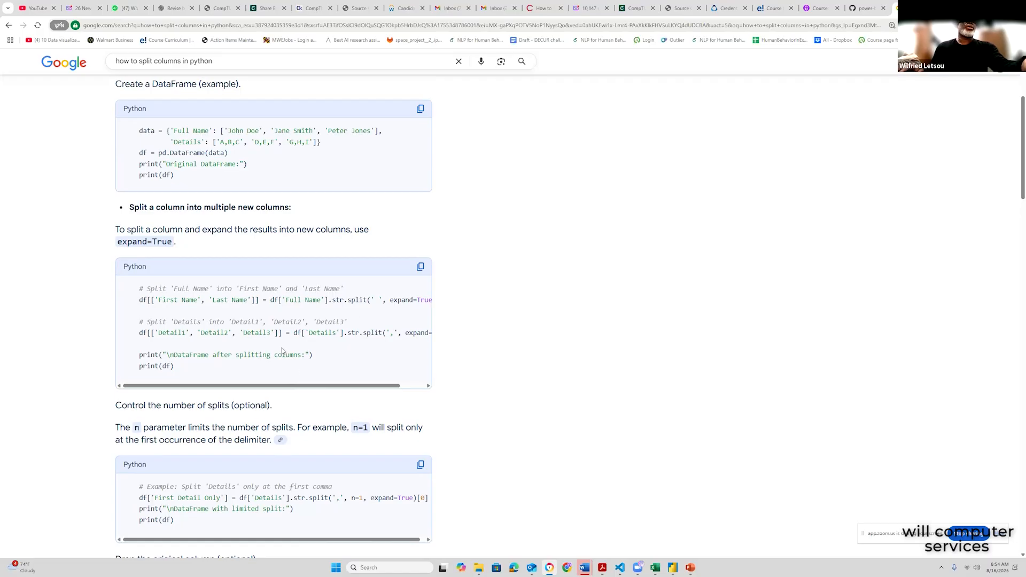
{"action": "scroll", "coordinate": [282, 351], "scroll_direction": "down", "scroll_amount": 6}
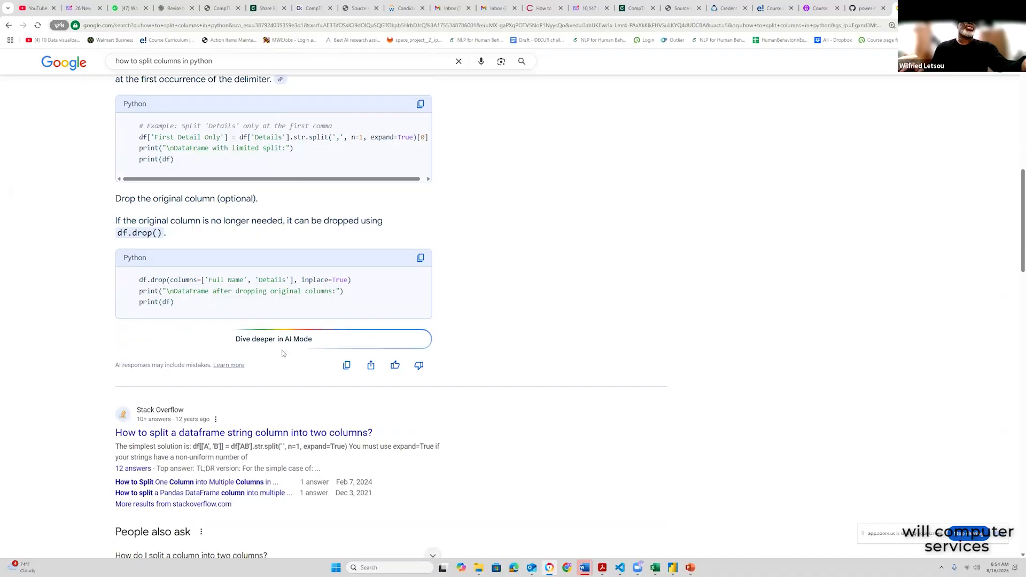
{"action": "scroll", "coordinate": [303, 348], "scroll_direction": "down", "scroll_amount": 1}
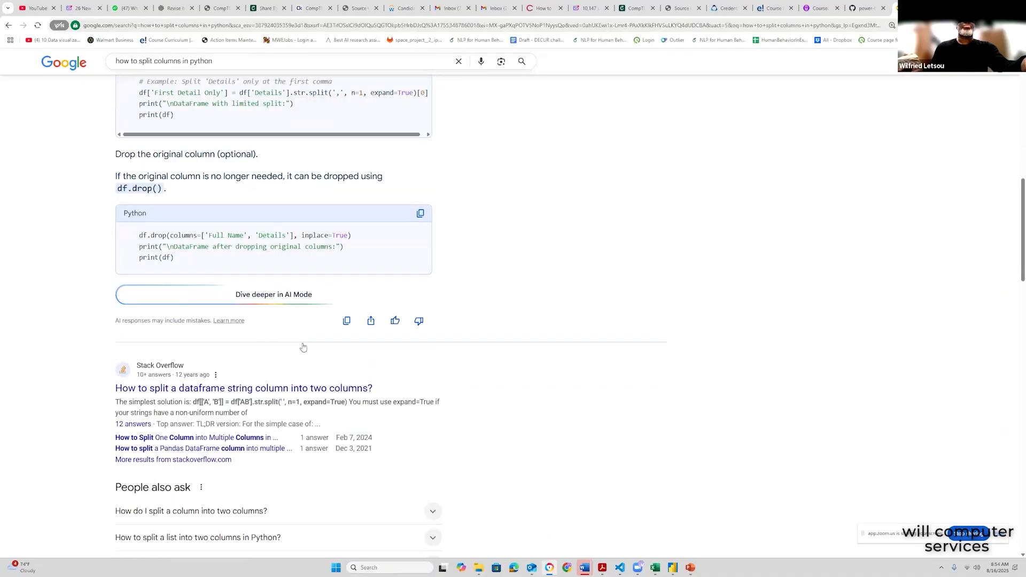
{"action": "scroll", "coordinate": [302, 347], "scroll_direction": "down", "scroll_amount": 1}
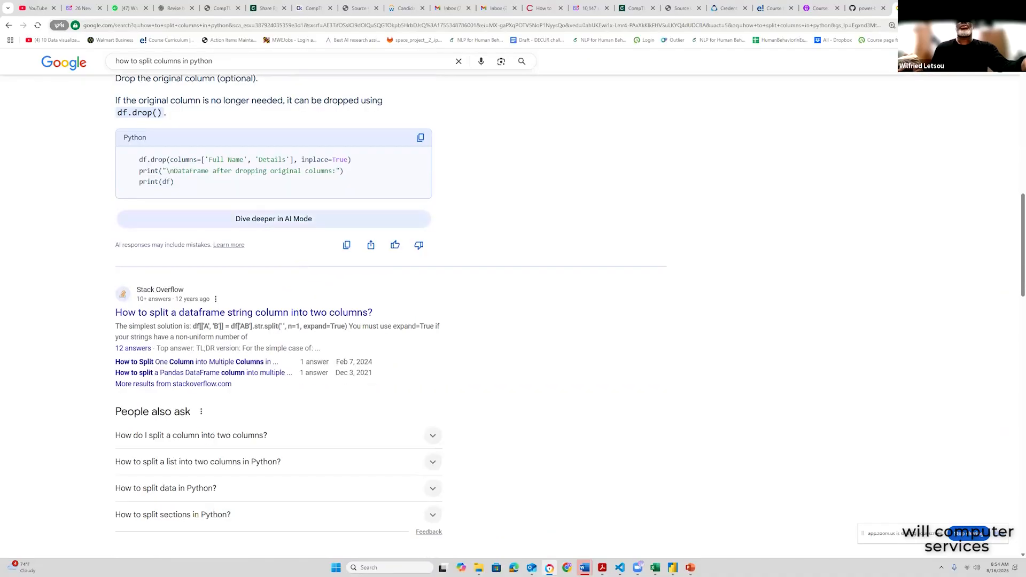
- Switch to the WORLD GDP US DOLLAR report in Power BI Desktop and select the PercentOfStandardCost and fSalesPrimaryKey histogram
{"action": "key", "text": "alt+Tab"}
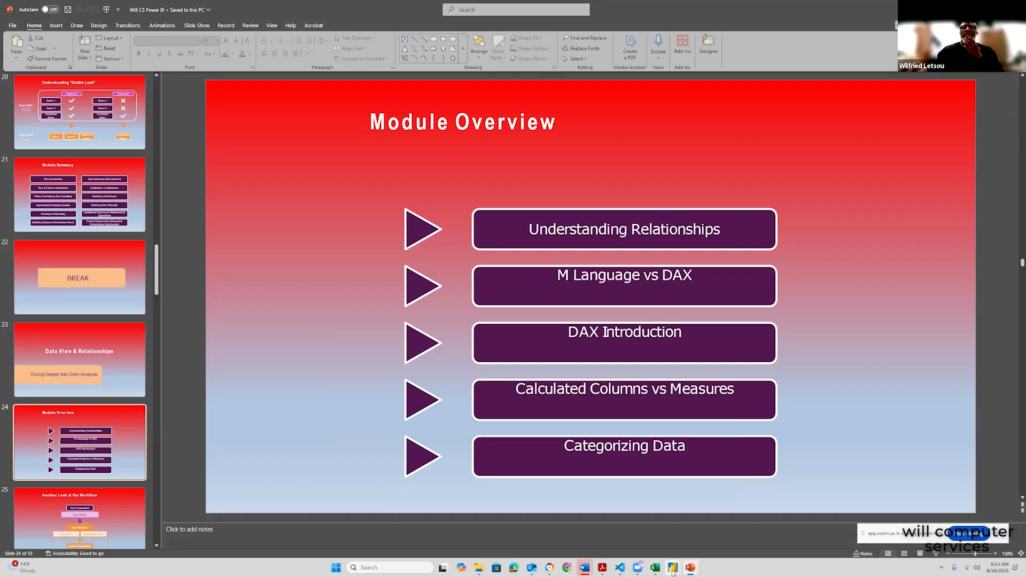
{"action": "mouse_move", "coordinate": [673, 571]}
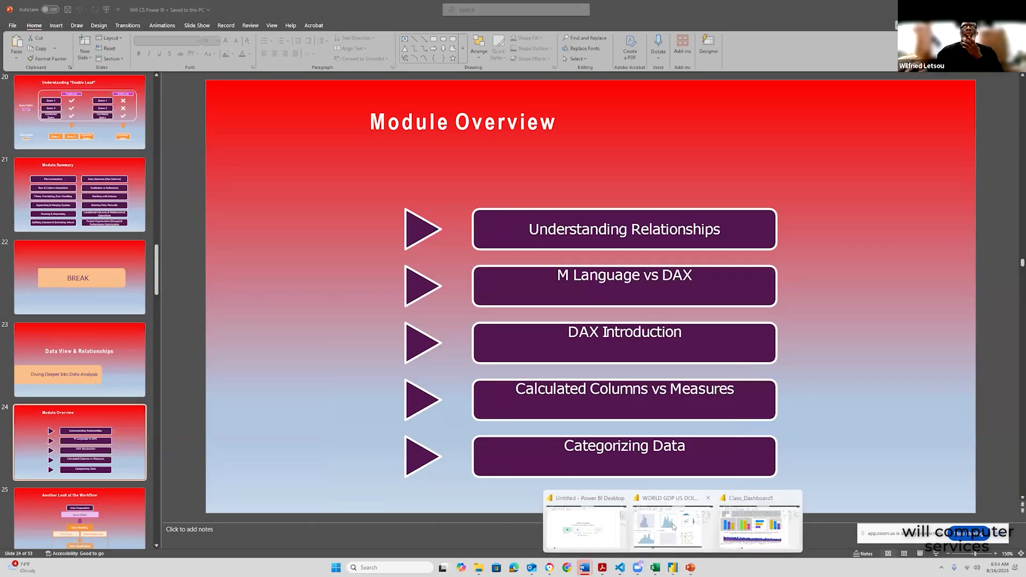
{"action": "left_click", "coordinate": [673, 527]}
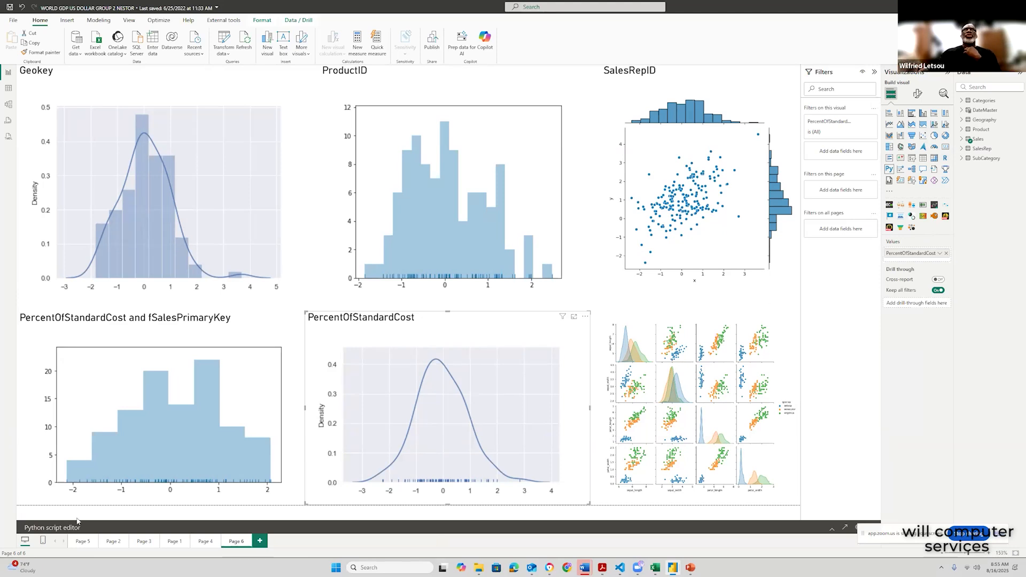
{"action": "left_click", "coordinate": [245, 330]}
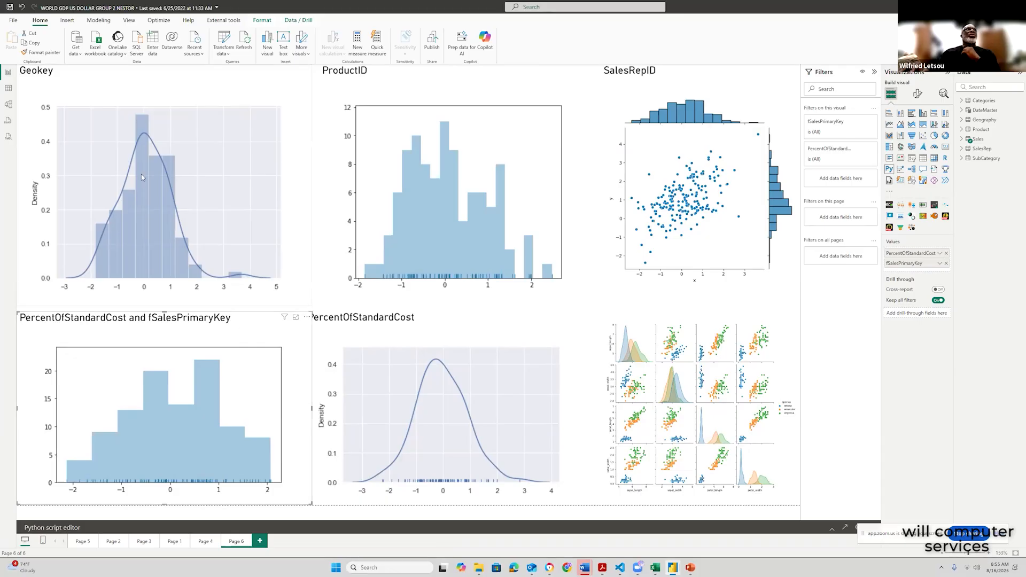
- View the Sales Report dashboard on Page 2, and return to the Python visuals on Page 6
{"action": "left_click", "coordinate": [114, 541]}
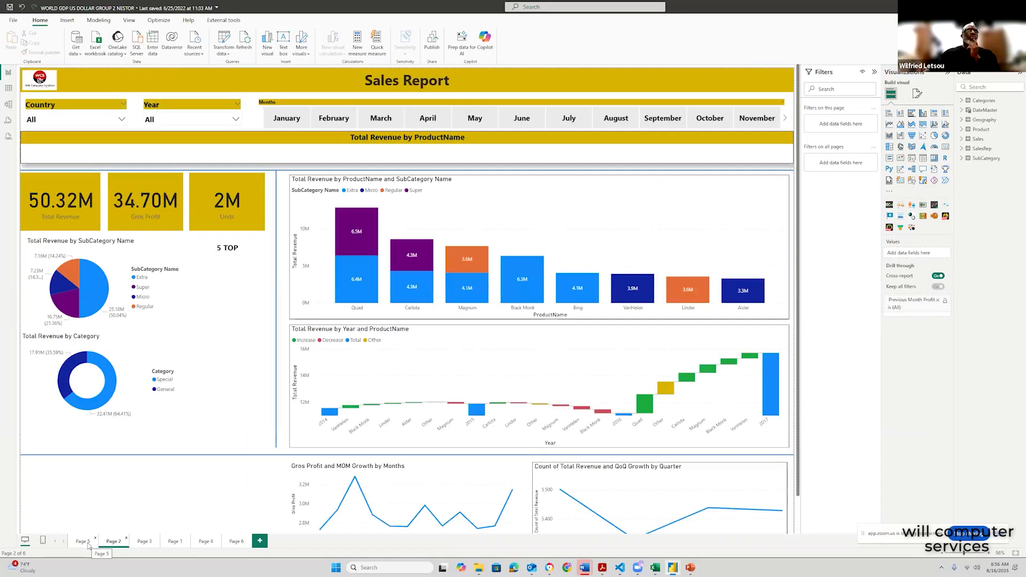
{"action": "left_click", "coordinate": [85, 541]}
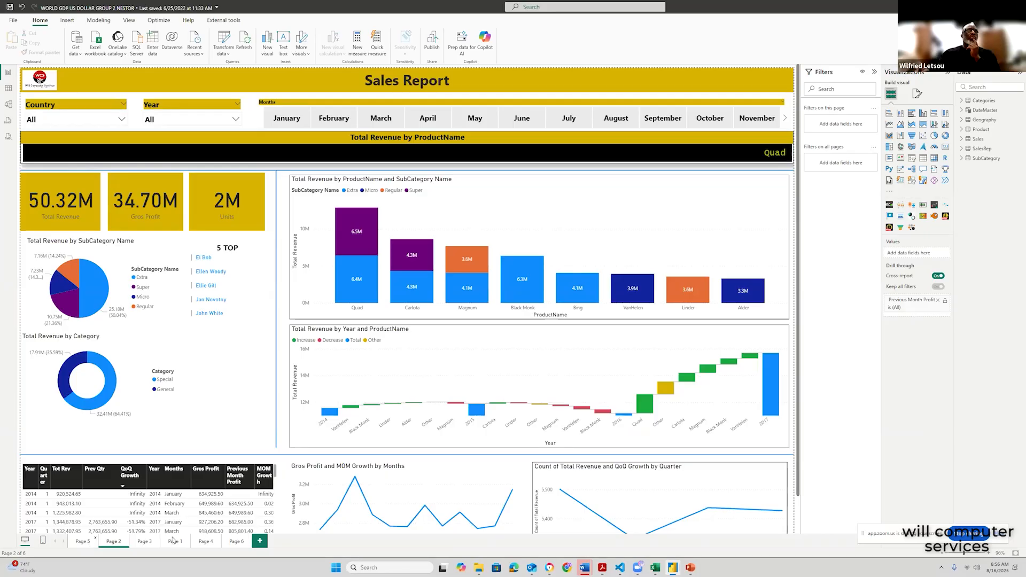
{"action": "left_click", "coordinate": [237, 542]}
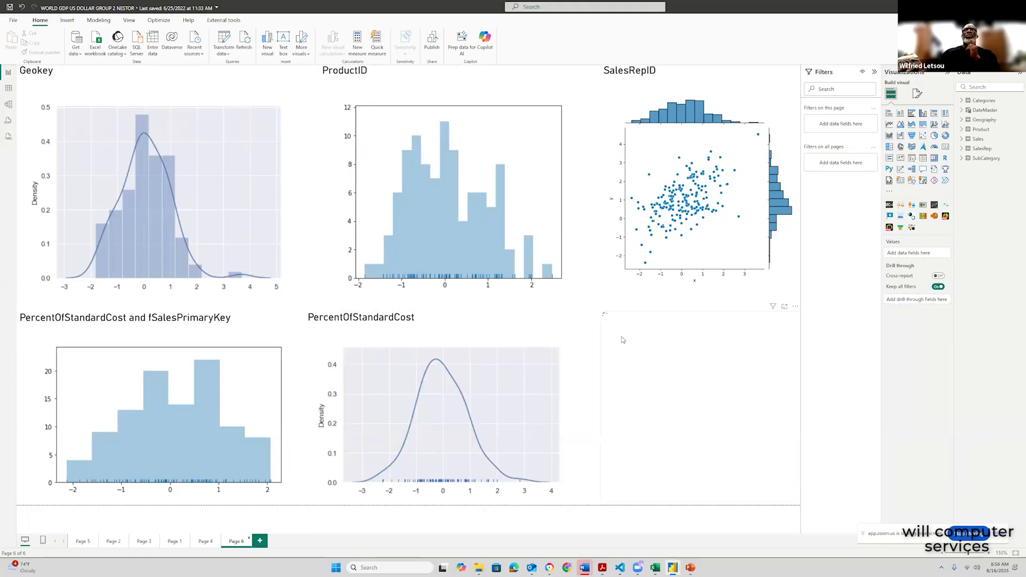
- Inspect the PercentOfStandardCost density plot, the ProductID histogram and the PercentOfStandardCost and fSalesPrimaryKey histogram on Page 6
{"action": "left_click", "coordinate": [439, 367]}
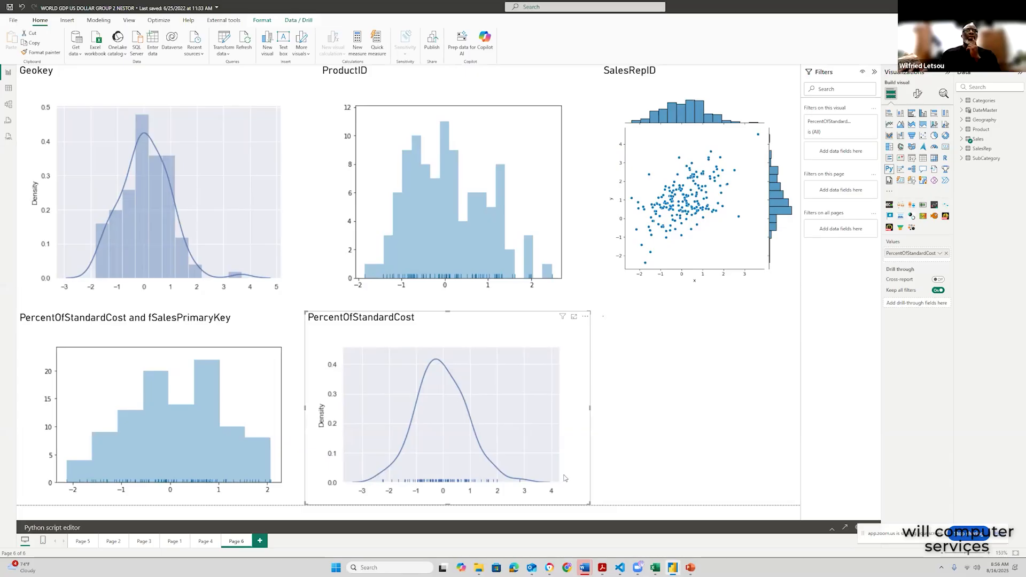
{"action": "left_click", "coordinate": [485, 181]}
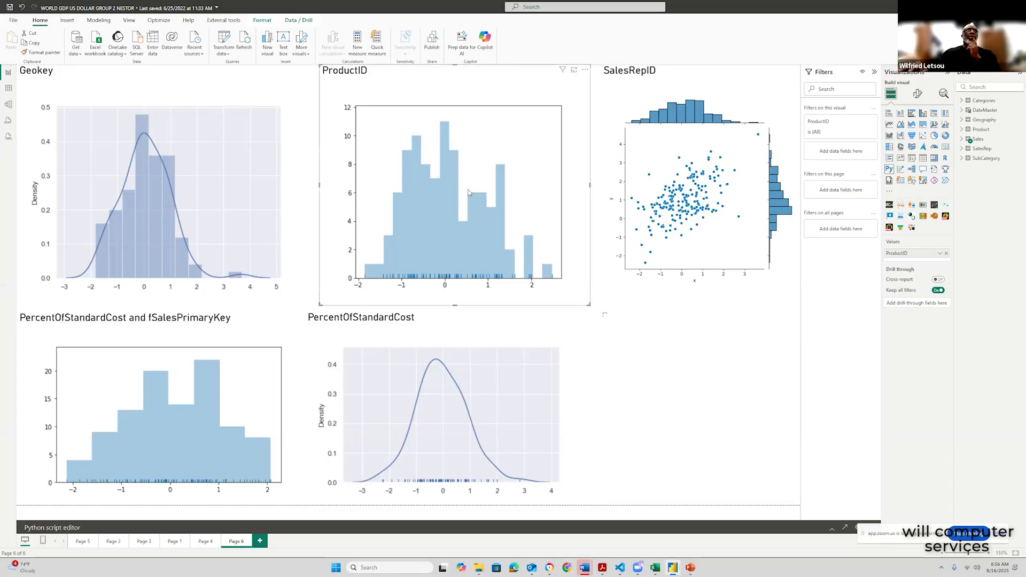
{"action": "left_click", "coordinate": [238, 363]}
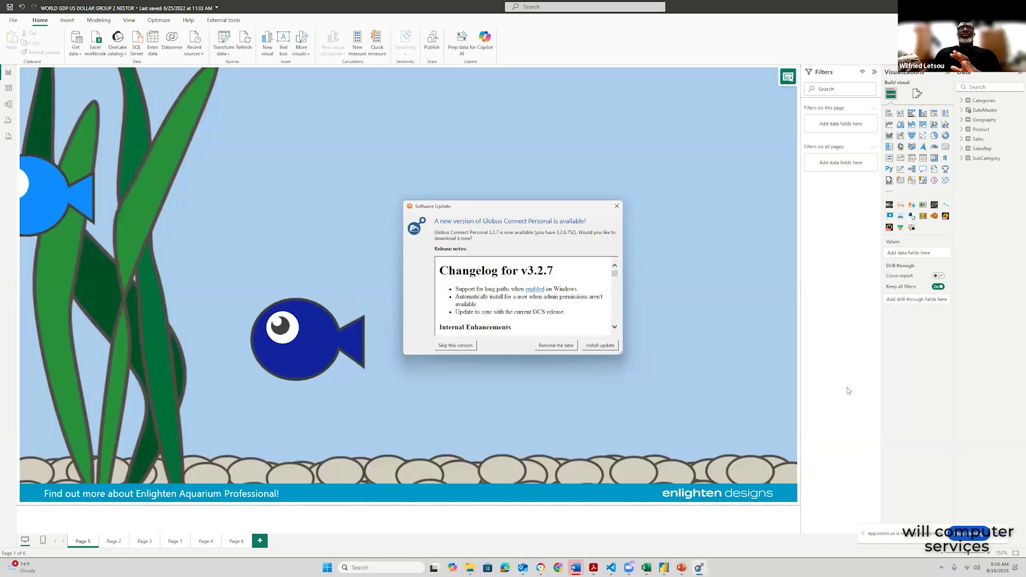
- Postpone the Globus Connect Personal update and look through the report's other pages, ending on Page 4
{"action": "left_click", "coordinate": [556, 345]}
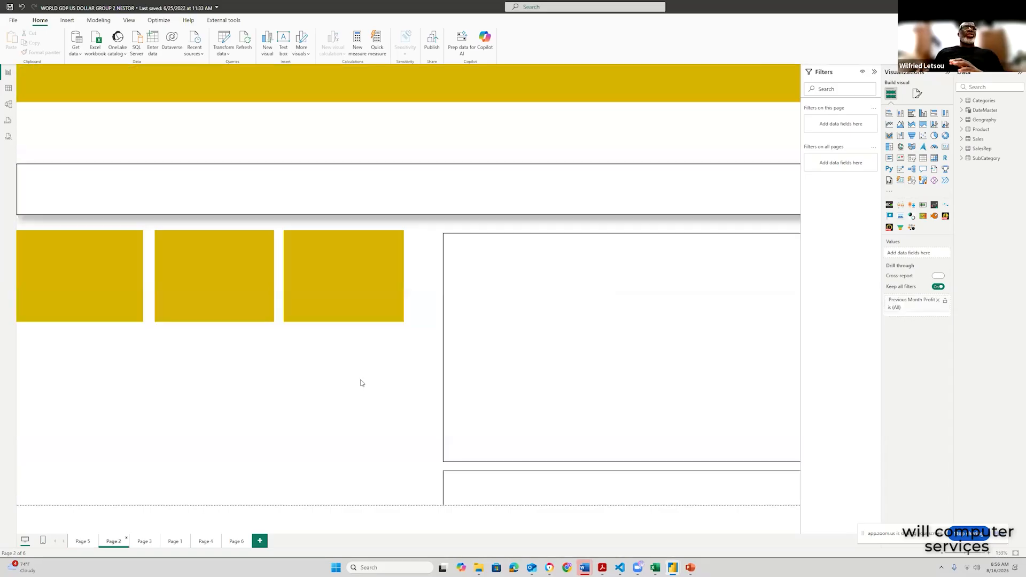
{"action": "left_click", "coordinate": [83, 541]}
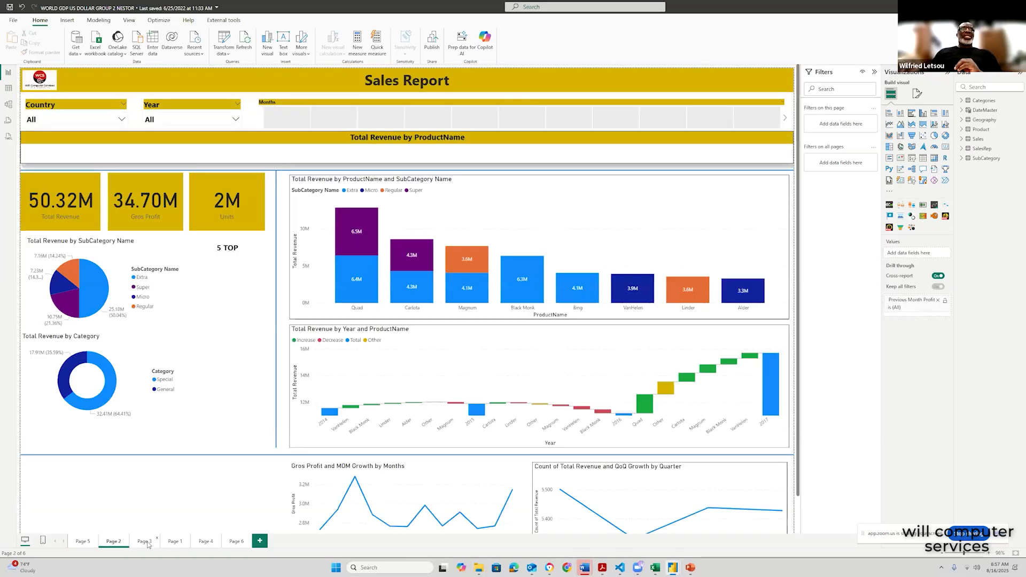
{"action": "left_click", "coordinate": [145, 541]}
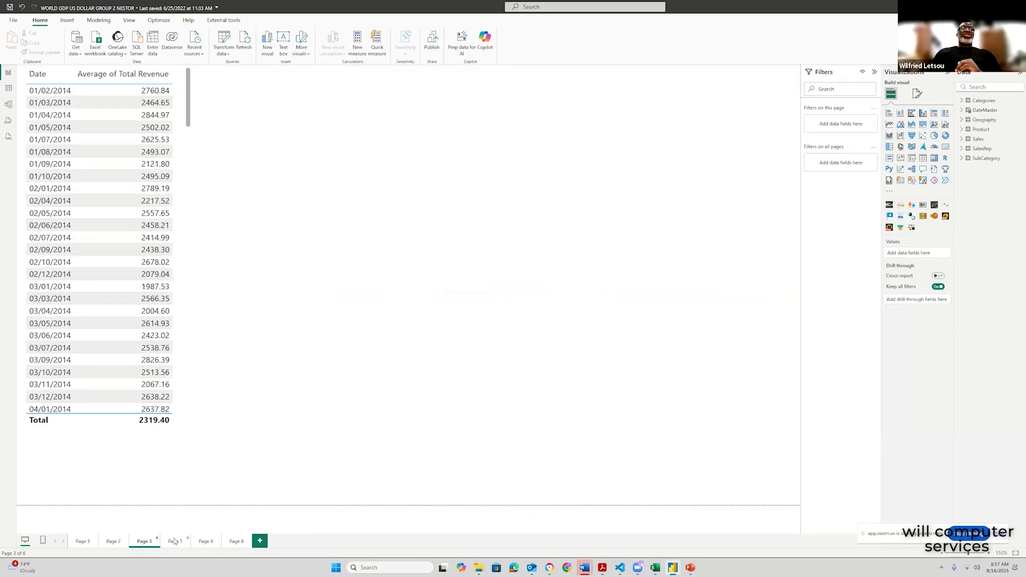
{"action": "left_click", "coordinate": [208, 545]}
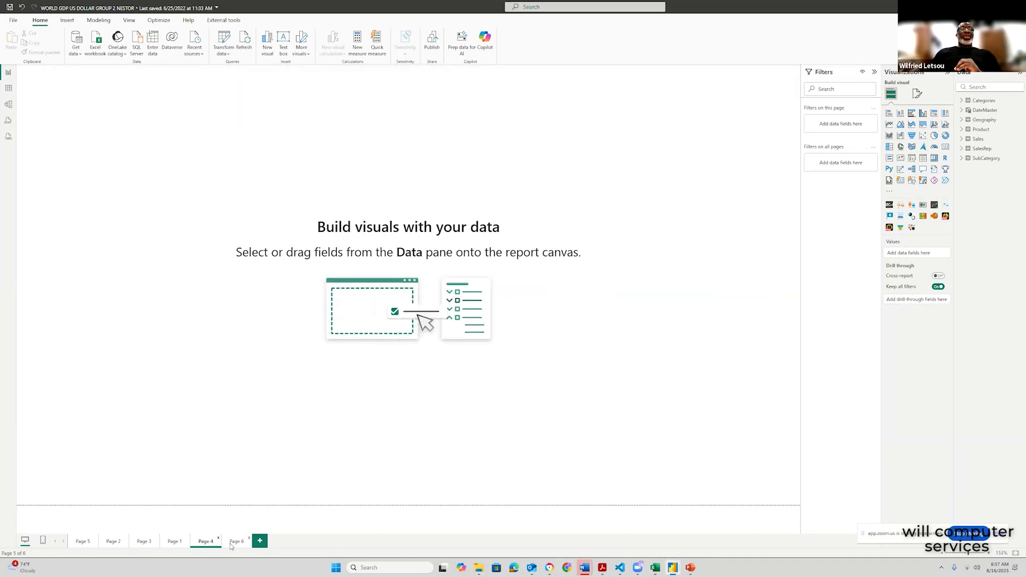
- Return to the Python visuals on Page 6, checking the report's table view along the way
{"action": "left_click", "coordinate": [236, 541]}
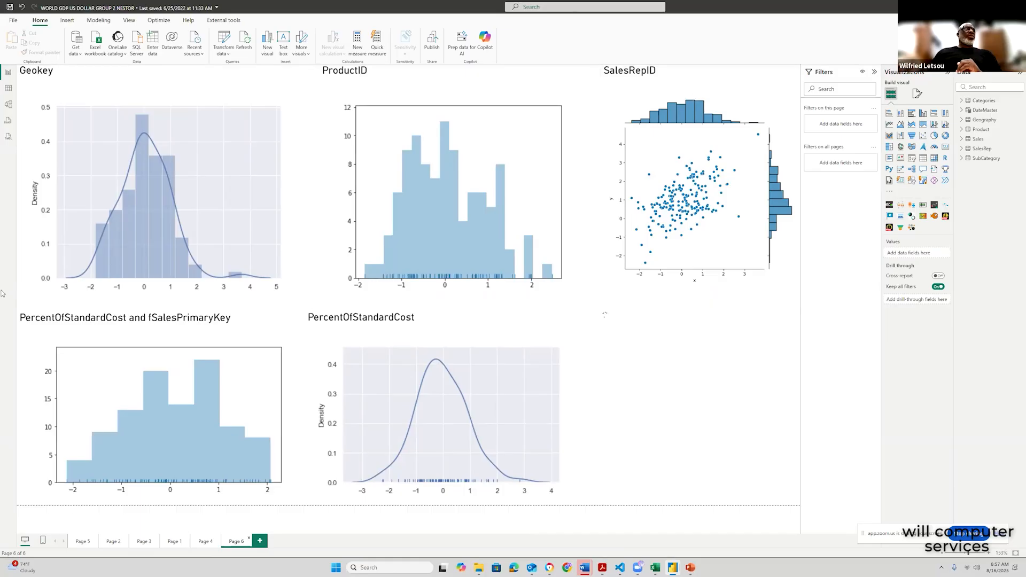
{"action": "left_click", "coordinate": [10, 90]}
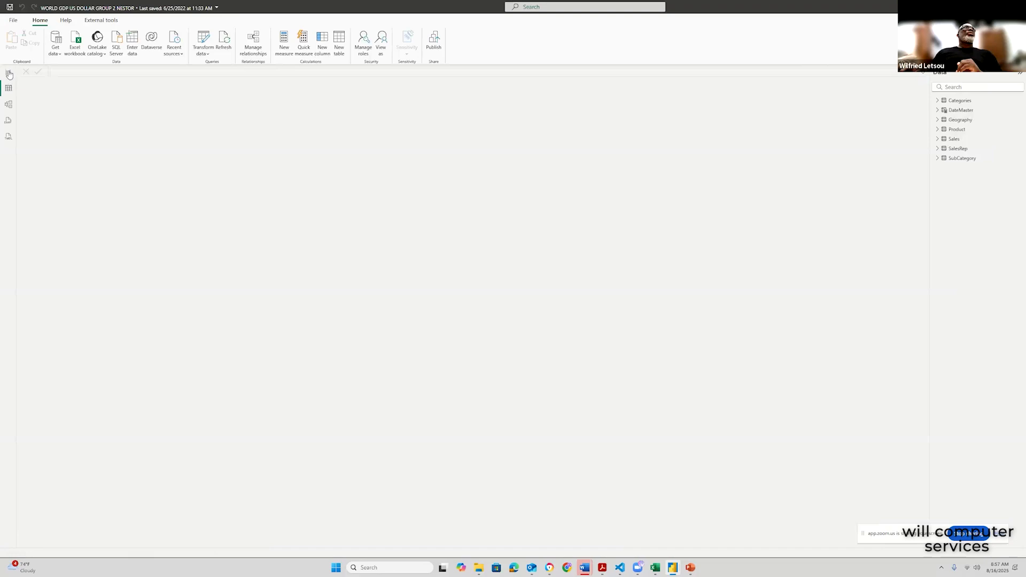
{"action": "left_click", "coordinate": [9, 75]}
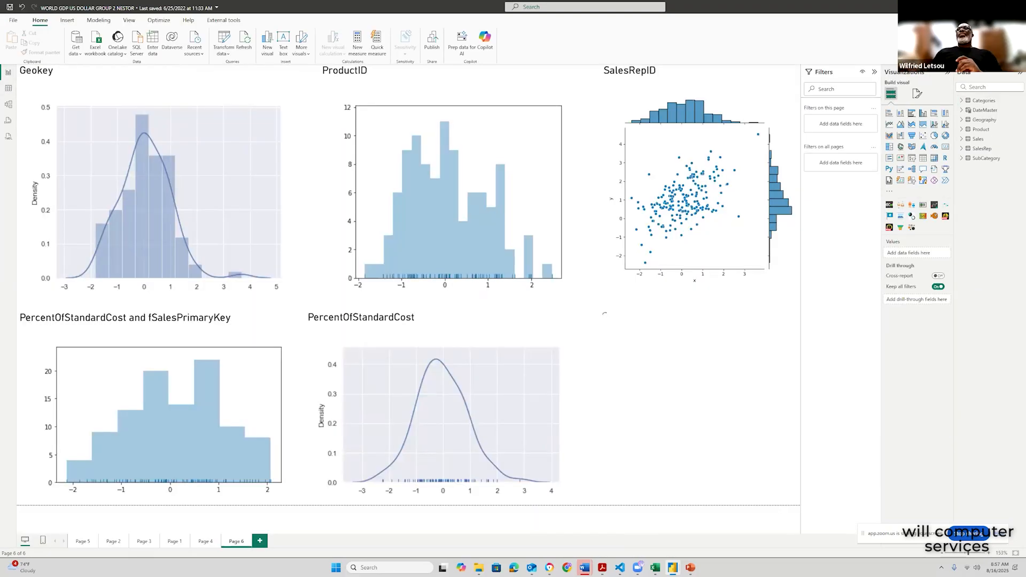
- Switch to the blank Untitled report in Power BI Desktop
{"action": "key", "text": "alt+Tab"}
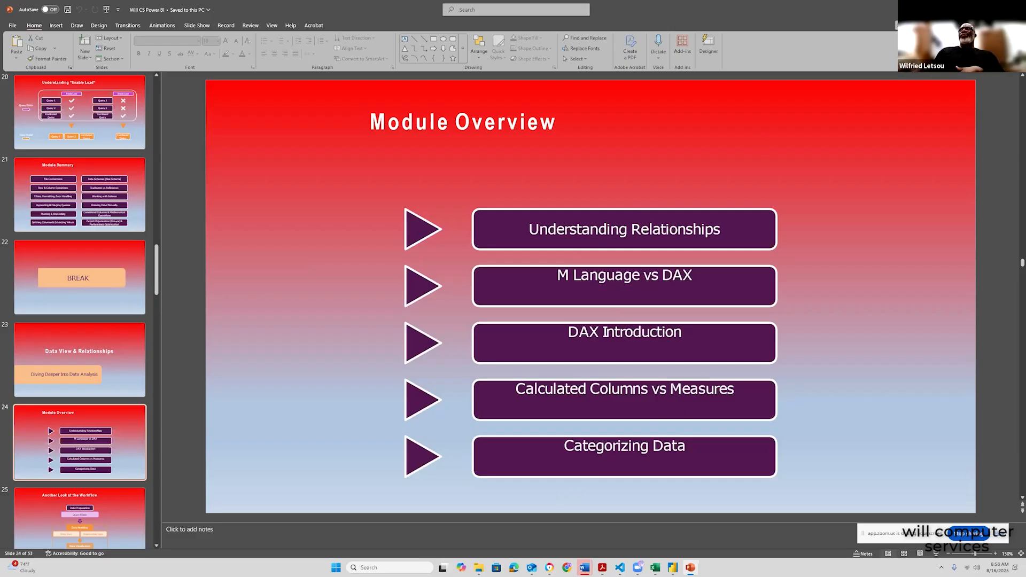
{"action": "left_click", "coordinate": [638, 567]}
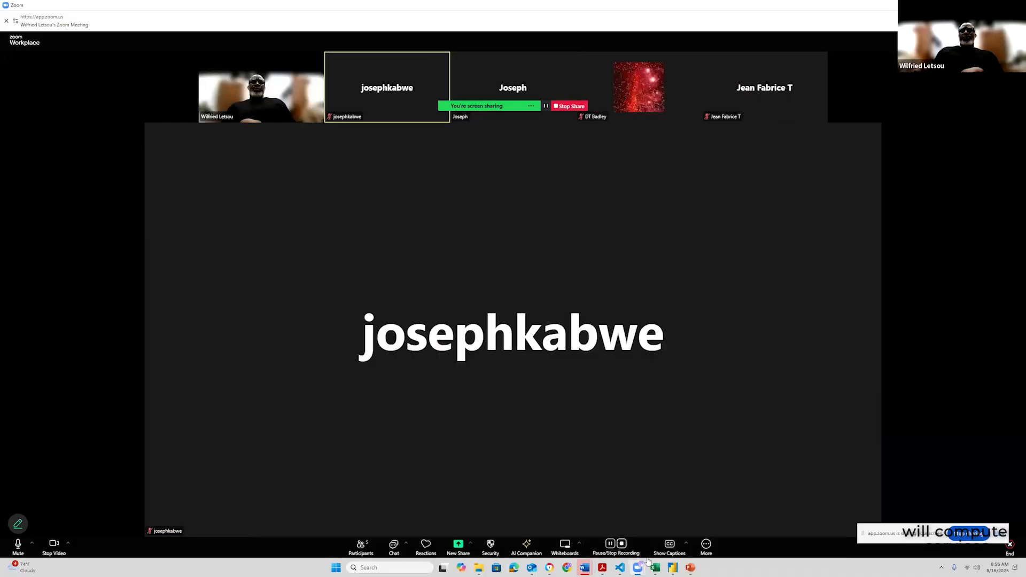
{"action": "mouse_move", "coordinate": [675, 568]}
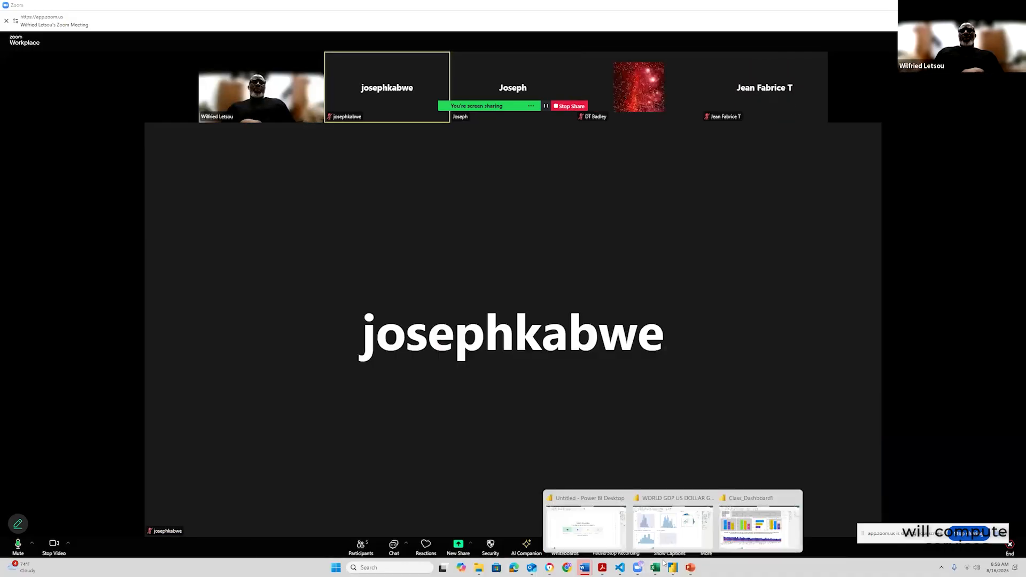
{"action": "left_click", "coordinate": [572, 529]}
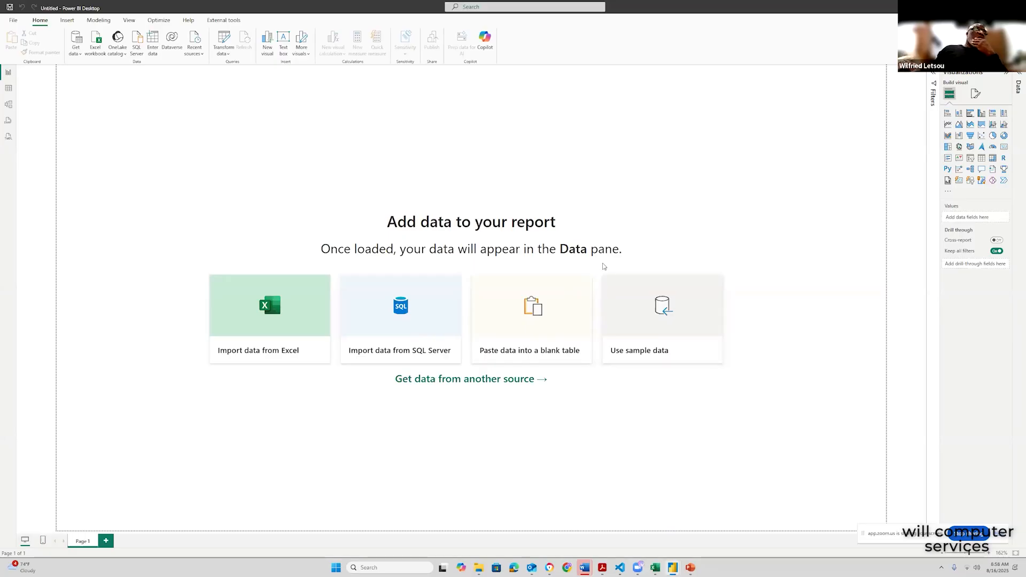
- Start a data import into the blank report using the Folder connector from the full list of data sources
{"action": "left_click", "coordinate": [80, 55]}
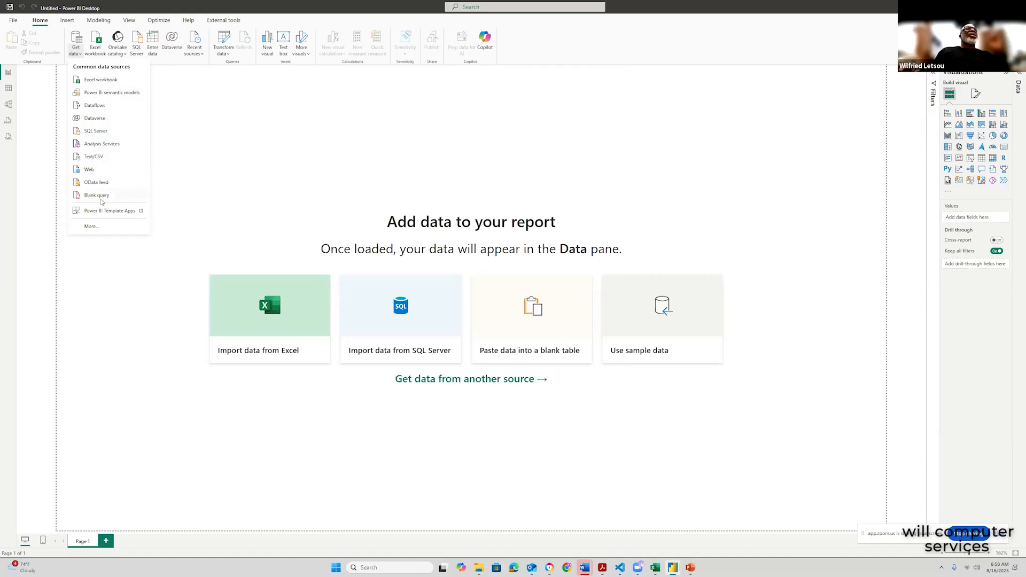
{"action": "left_click", "coordinate": [97, 230]}
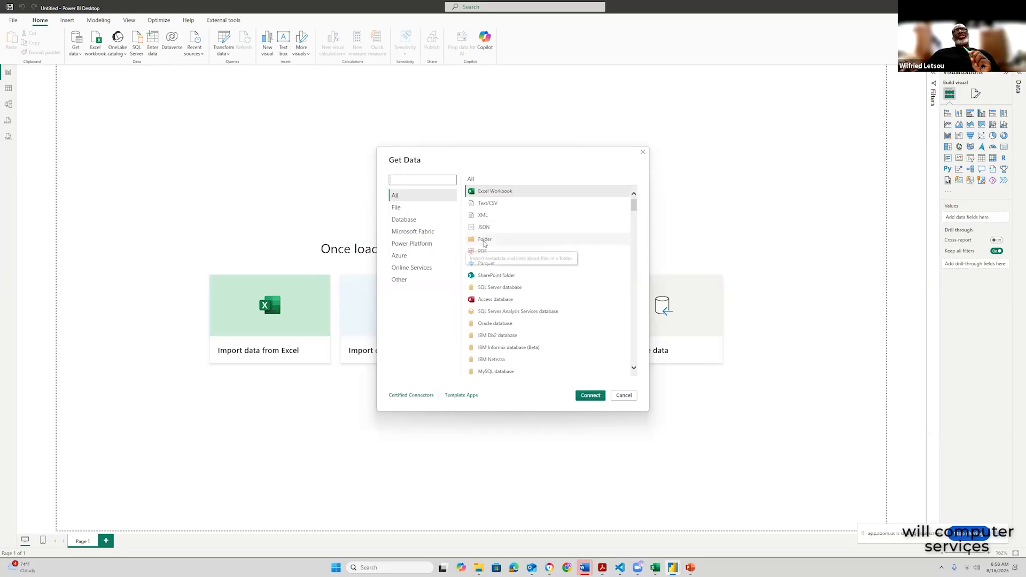
{"action": "left_click", "coordinate": [489, 240]}
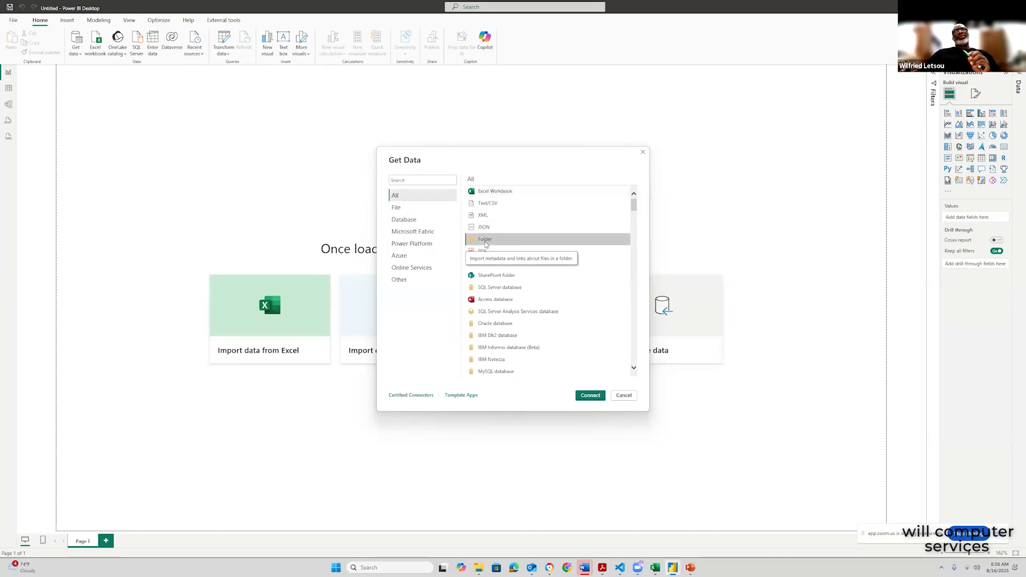
{"action": "left_click", "coordinate": [590, 394]}
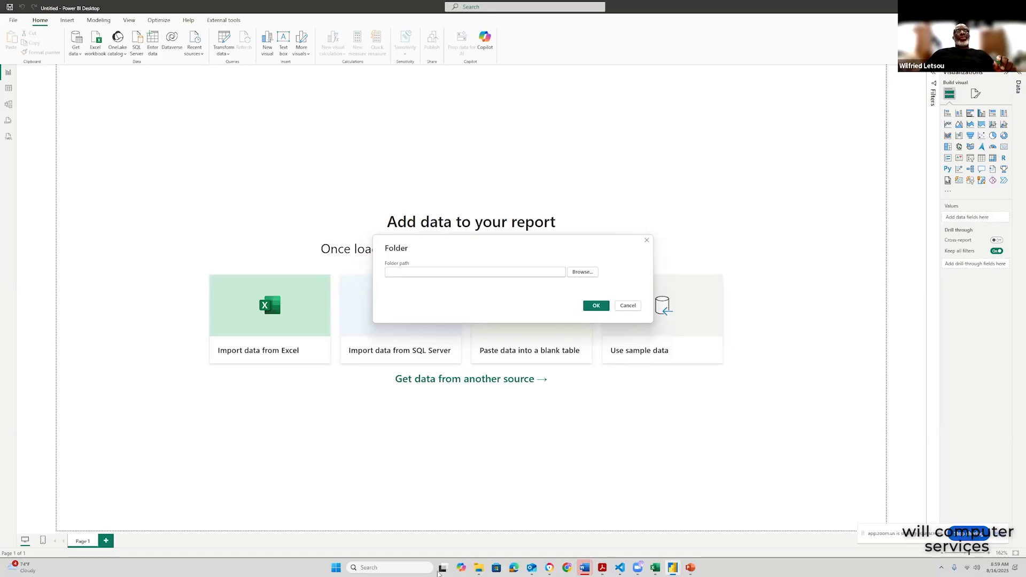
- Look through the population-2010-2040 folder inside Documents > Data for Power BI in File Explorer, and return to the Folder import dialog
{"action": "mouse_move", "coordinate": [480, 567]}
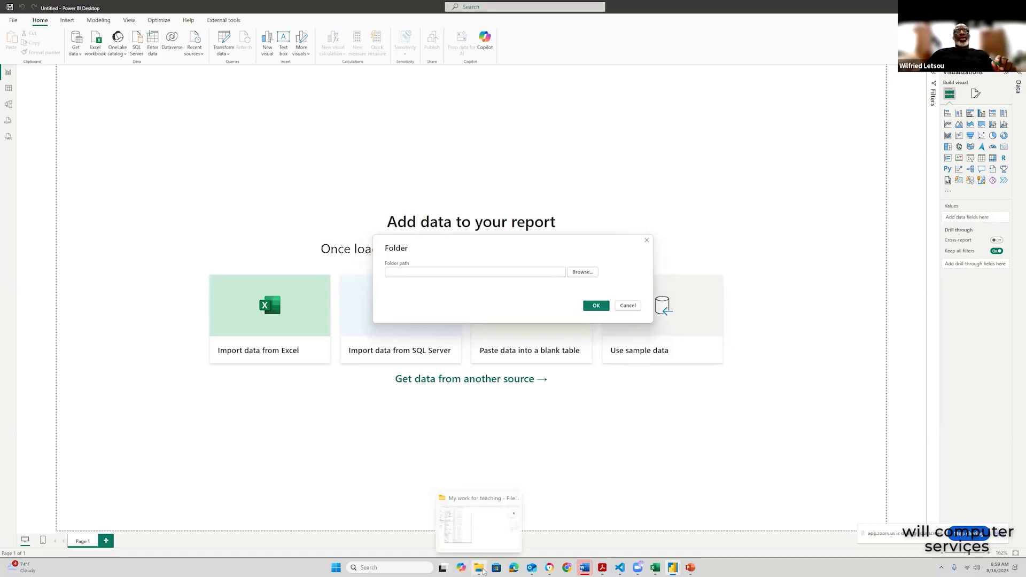
{"action": "left_click", "coordinate": [472, 530]}
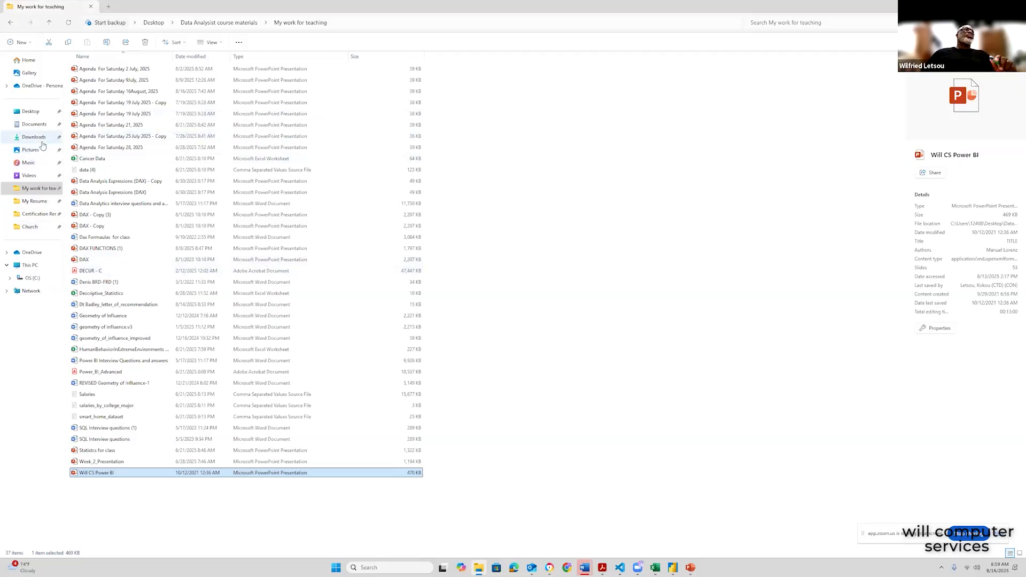
{"action": "left_click", "coordinate": [35, 125]}
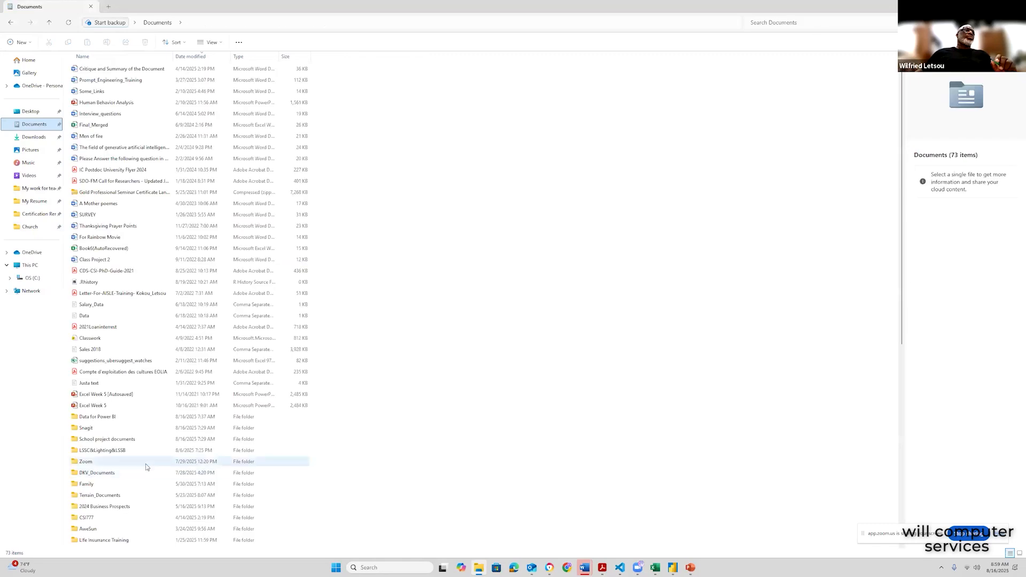
{"action": "double_click", "coordinate": [104, 422]}
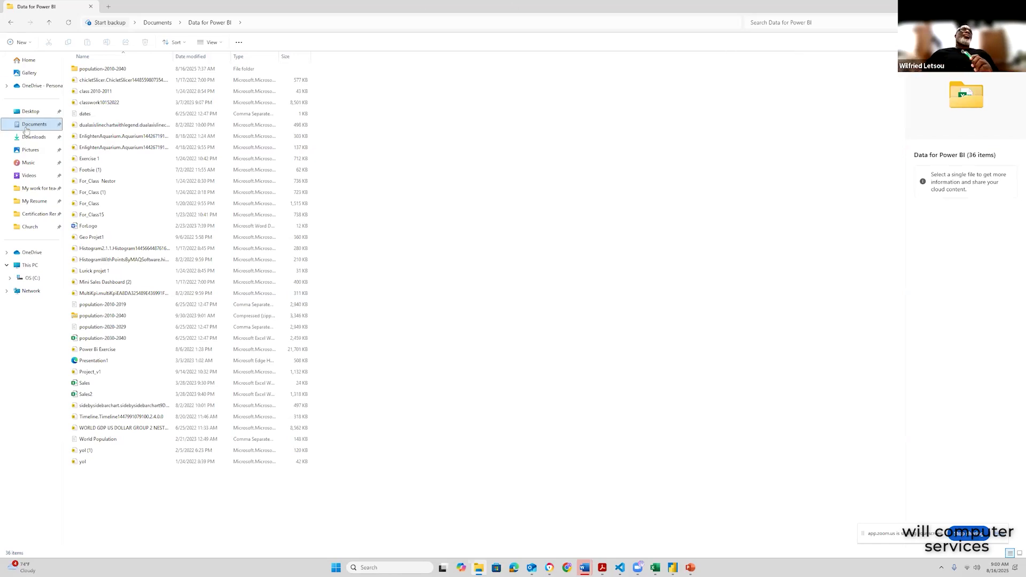
{"action": "double_click", "coordinate": [75, 71]}
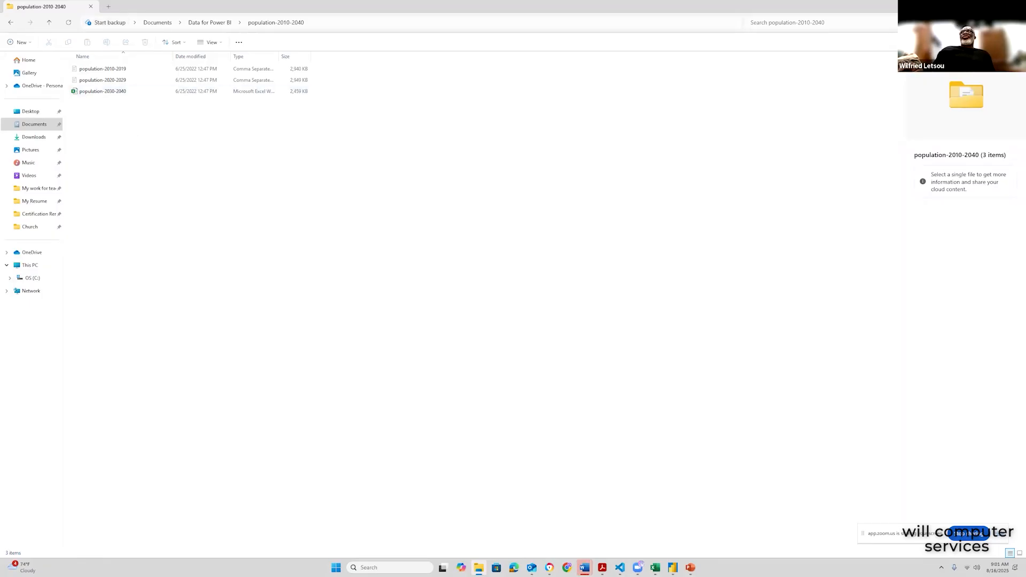
{"action": "left_click", "coordinate": [980, 7]}
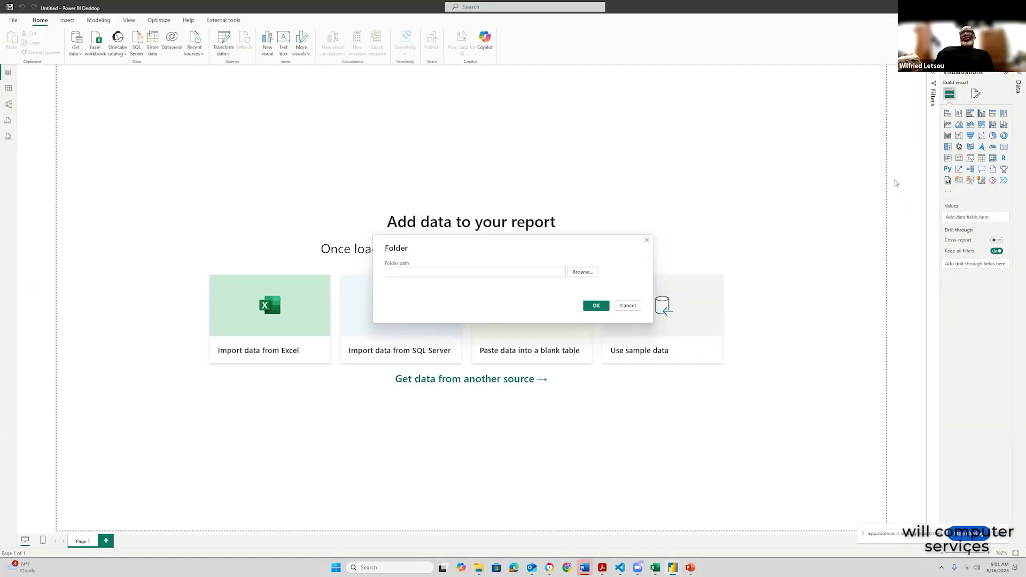
- Set the import's folder path to the population-2010-2040 folder inside Documents > Data for Power BI
{"action": "left_click", "coordinate": [583, 272]}
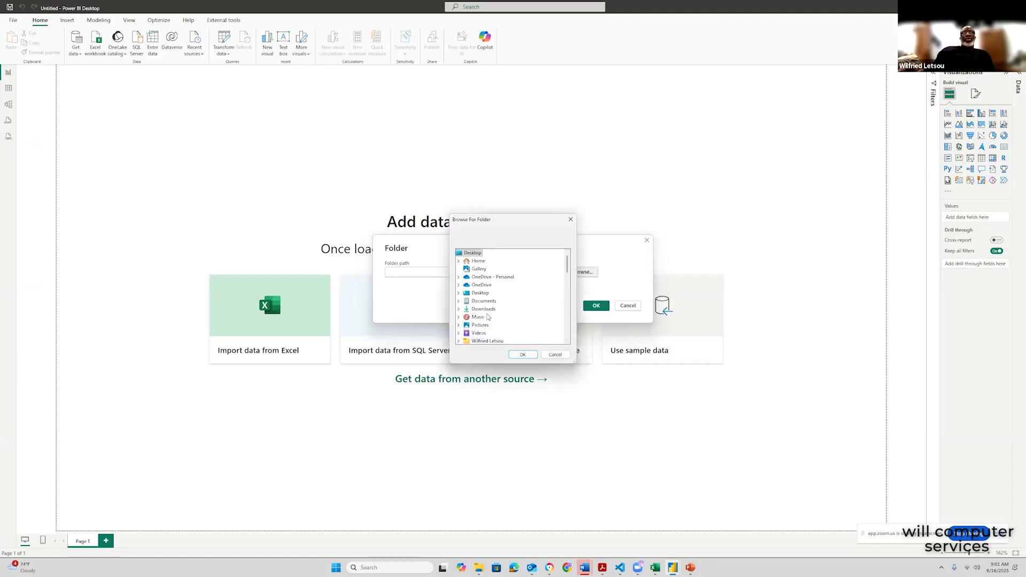
{"action": "scroll", "coordinate": [492, 317], "scroll_direction": "down", "scroll_amount": 1}
{"action": "scroll", "coordinate": [492, 318], "scroll_direction": "down", "scroll_amount": 3}
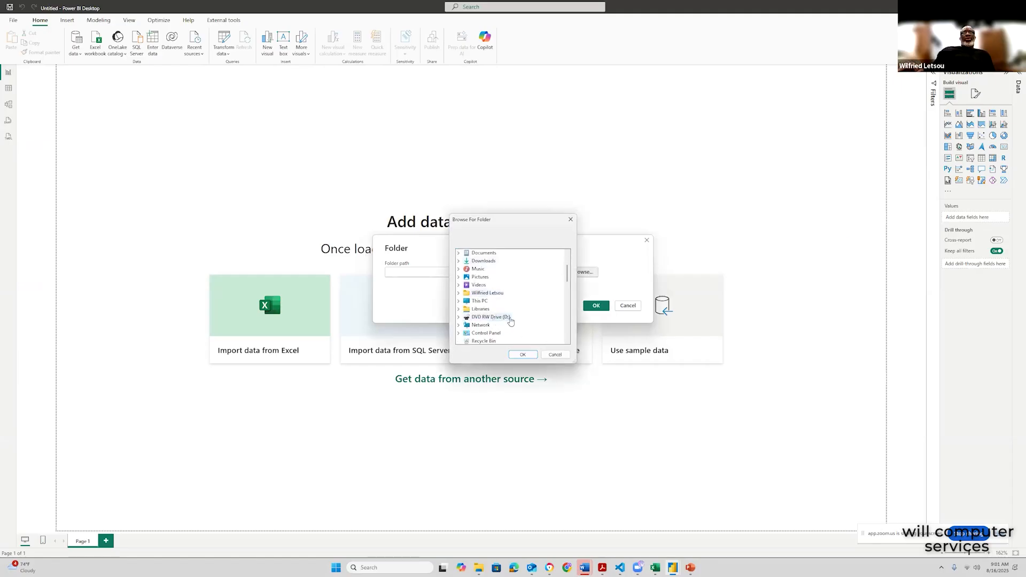
{"action": "scroll", "coordinate": [514, 322], "scroll_direction": "down", "scroll_amount": 2}
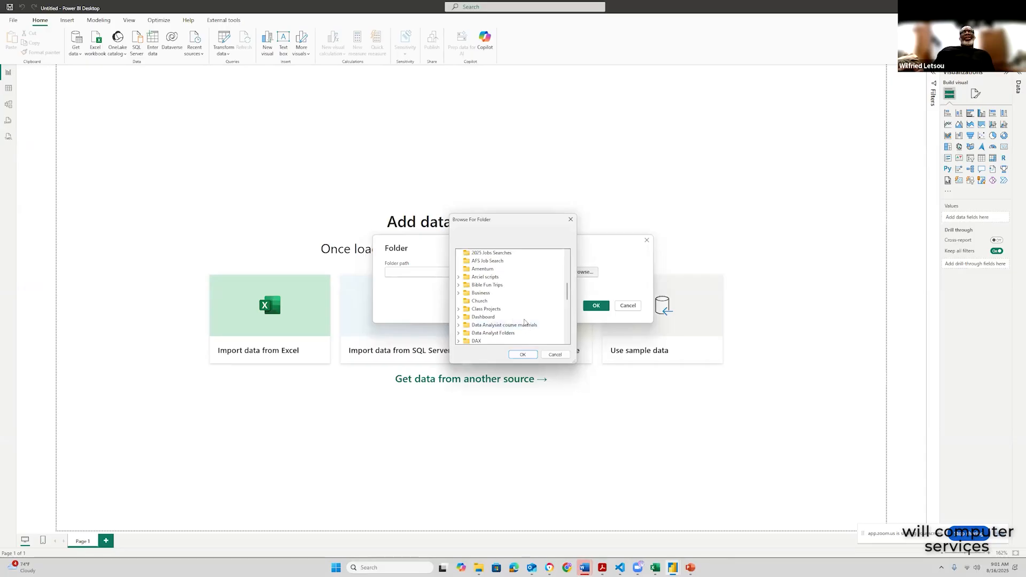
{"action": "scroll", "coordinate": [524, 322], "scroll_direction": "down", "scroll_amount": 2}
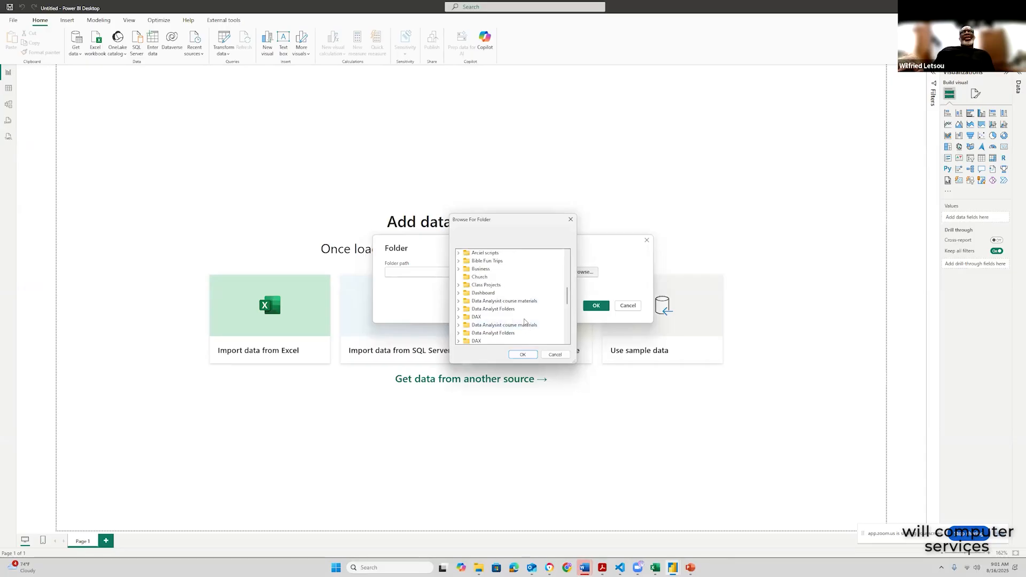
{"action": "scroll", "coordinate": [525, 321], "scroll_direction": "down", "scroll_amount": 4}
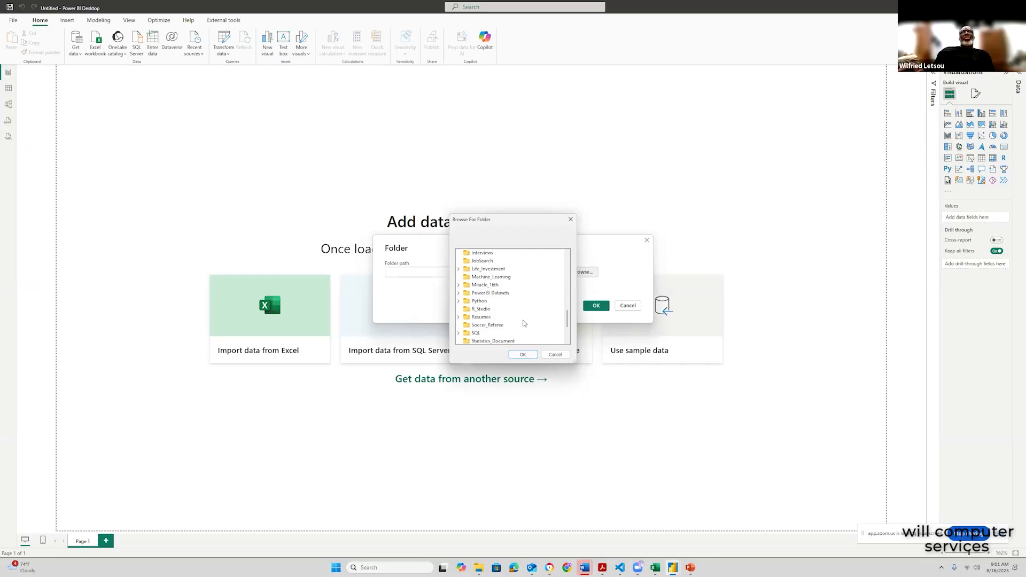
{"action": "left_click_drag", "start_coordinate": [568, 321], "coordinate": [566, 261]}
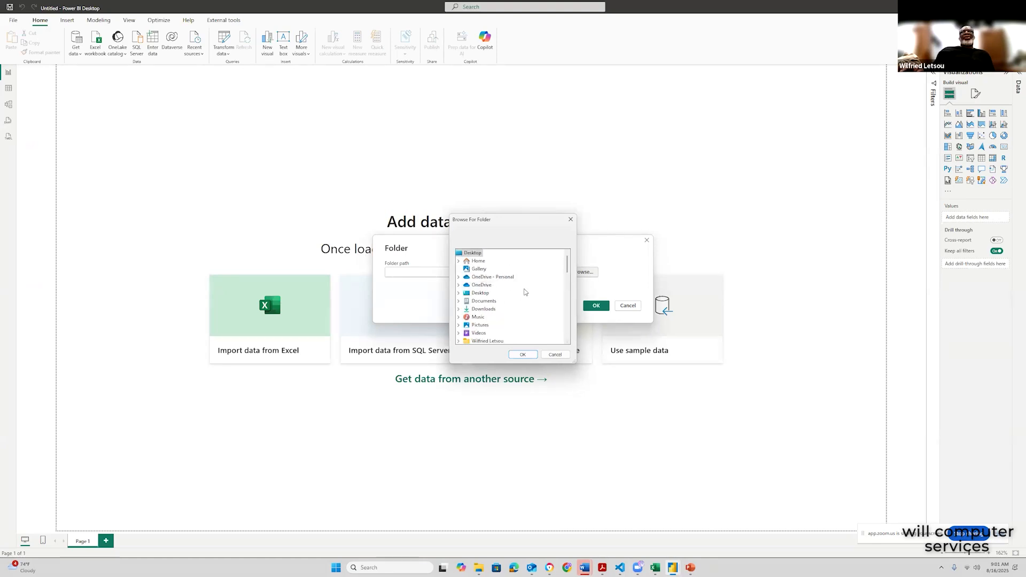
{"action": "double_click", "coordinate": [484, 301]}
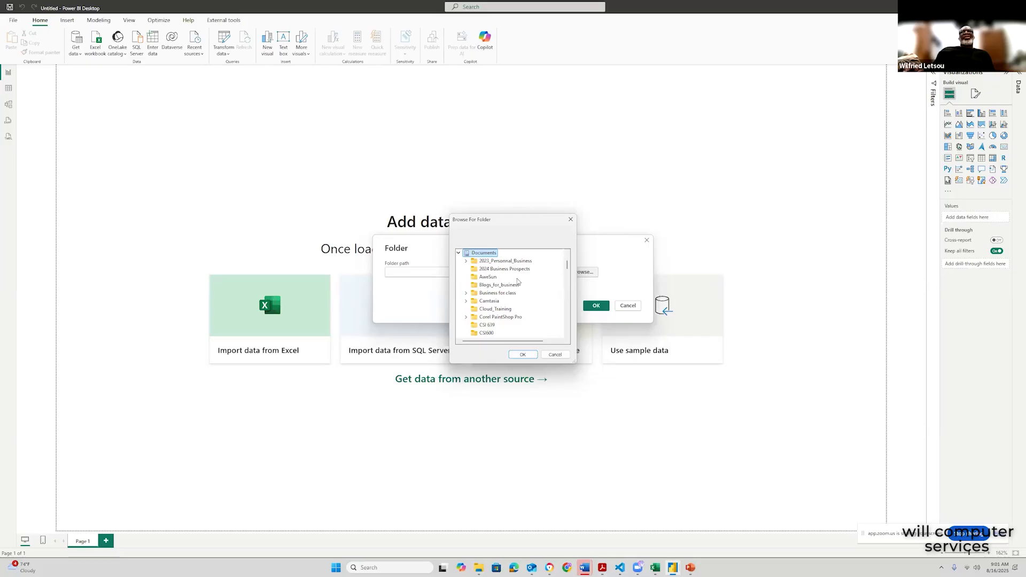
{"action": "scroll", "coordinate": [516, 319], "scroll_direction": "down", "scroll_amount": 2}
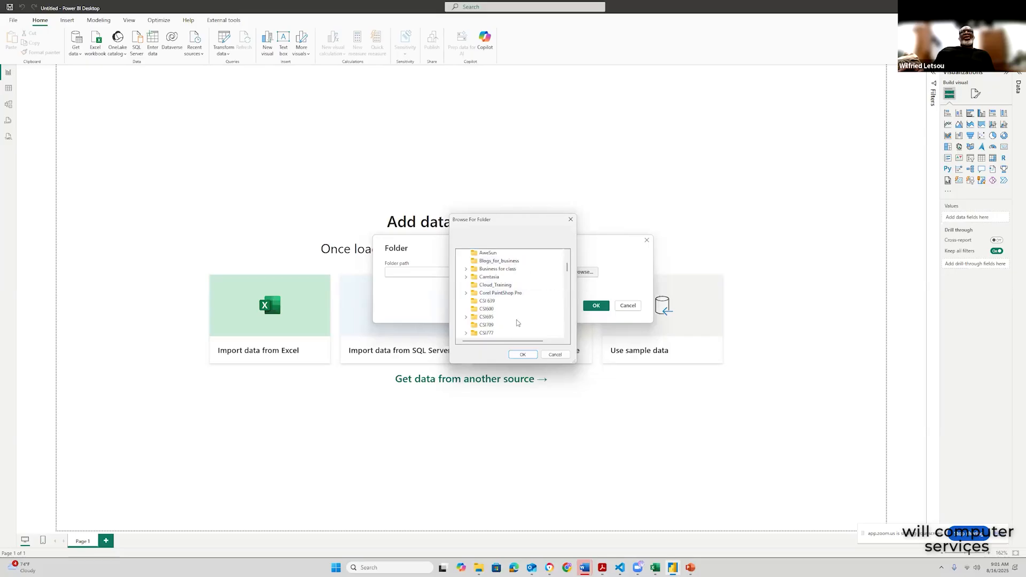
{"action": "scroll", "coordinate": [514, 324], "scroll_direction": "down", "scroll_amount": 1}
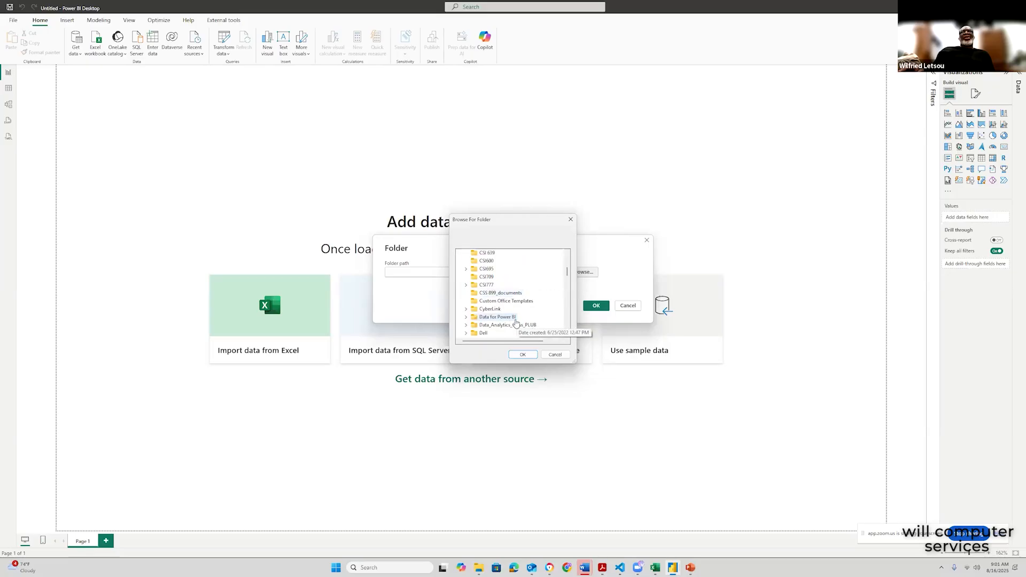
{"action": "double_click", "coordinate": [497, 317]}
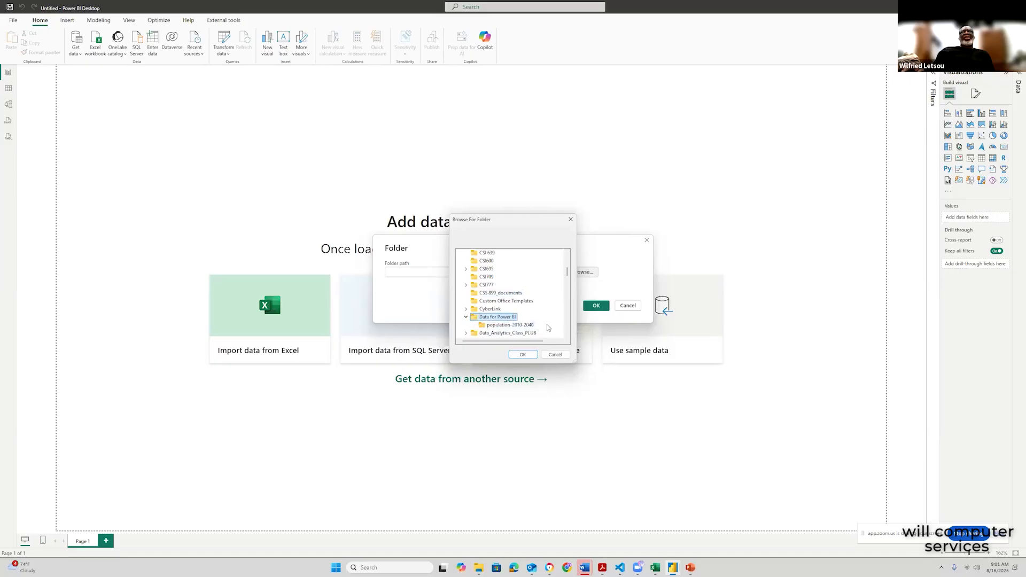
{"action": "scroll", "coordinate": [532, 327], "scroll_direction": "down", "scroll_amount": 1}
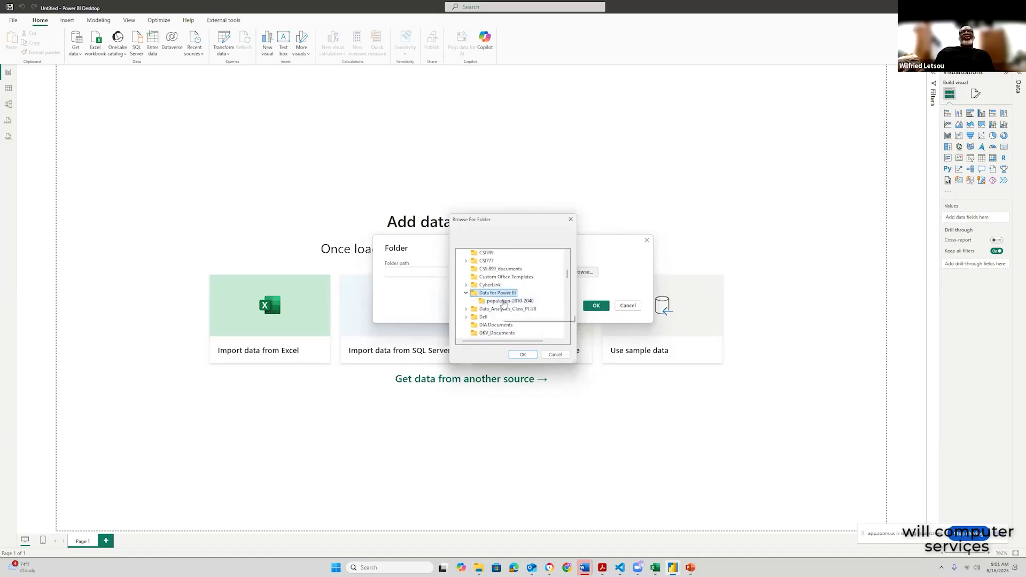
{"action": "left_click", "coordinate": [526, 301]}
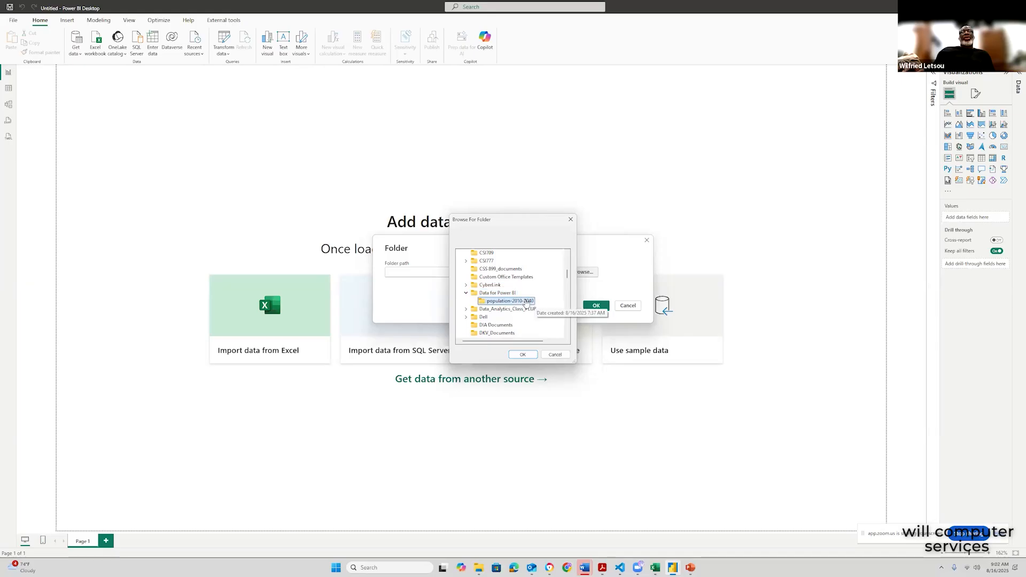
{"action": "left_click", "coordinate": [522, 354]}
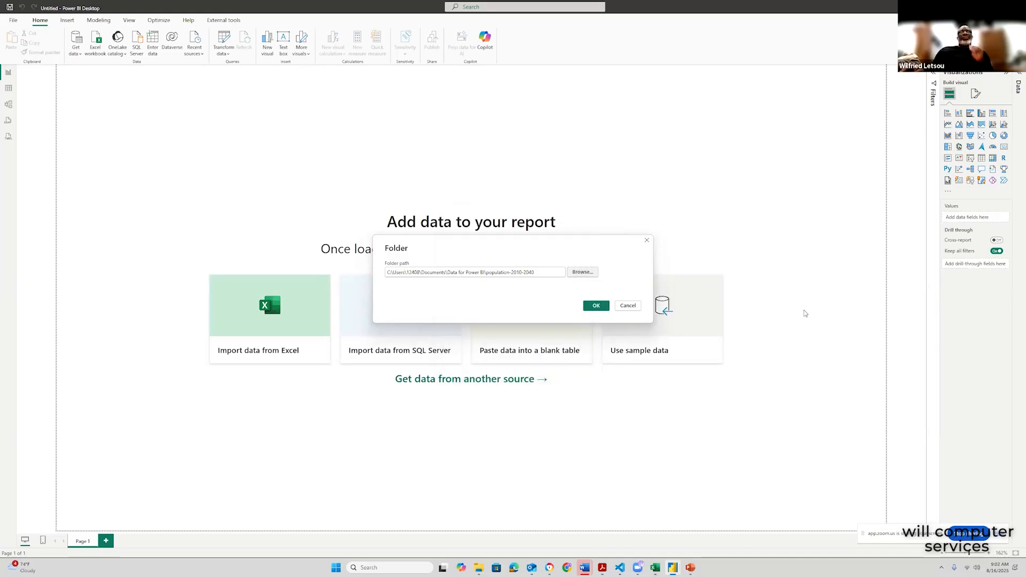
- Accept the folder path, review the columns of the file list preview, and open the list in Power Query Editor for transformation
{"action": "left_click", "coordinate": [596, 306]}
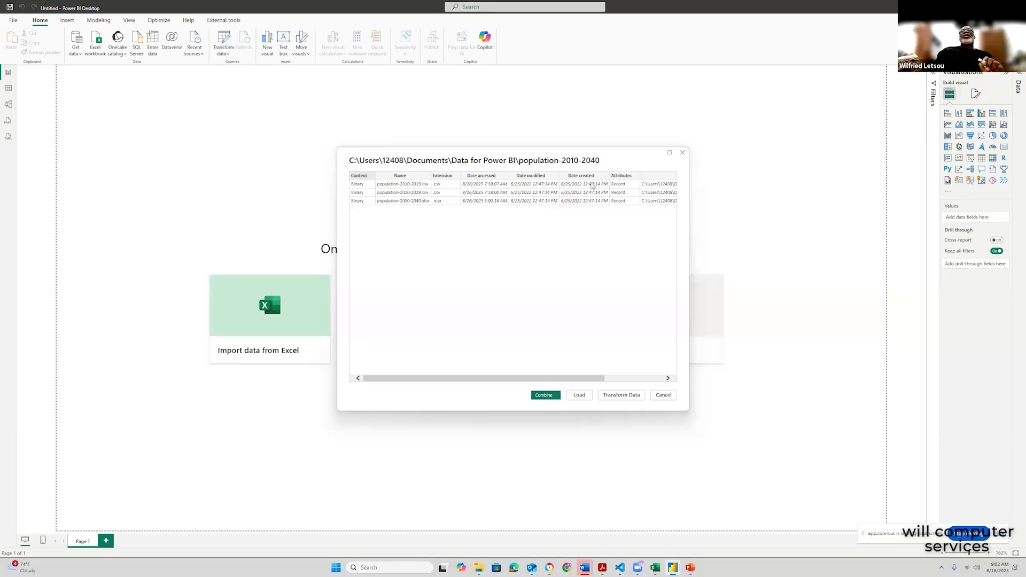
{"action": "left_click_drag", "start_coordinate": [595, 380], "coordinate": [685, 384]}
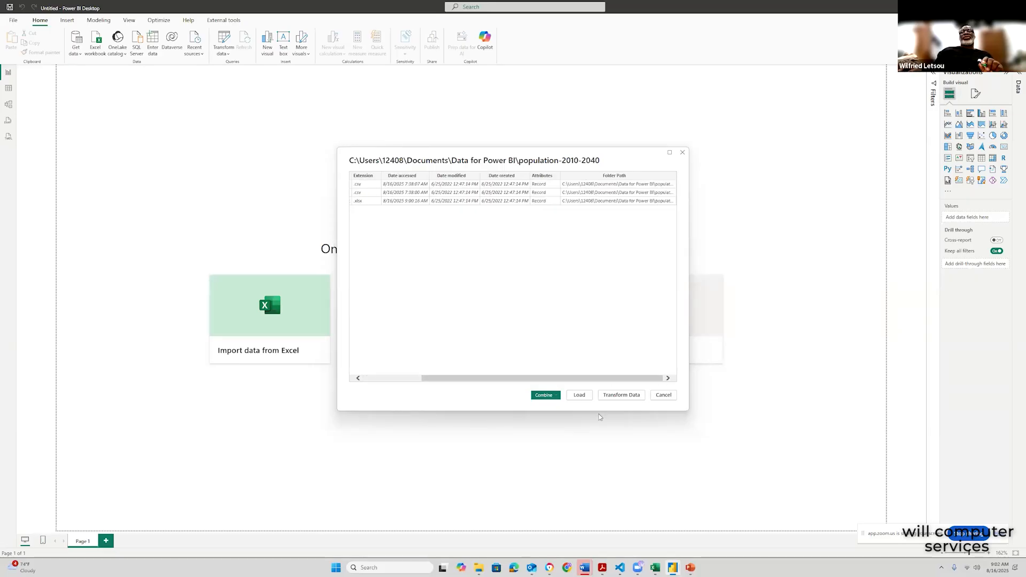
{"action": "left_click", "coordinate": [620, 395]}
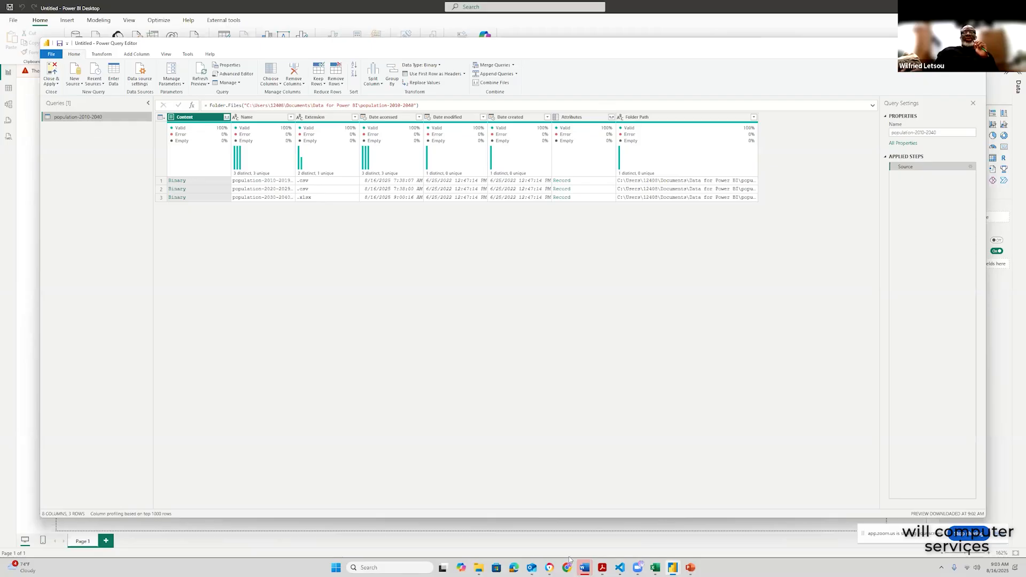
- Check the files of the population-2010-2040 folder in File Explorer, return to Power Query Editor, and close it with the query applied
{"action": "mouse_move", "coordinate": [478, 568]}
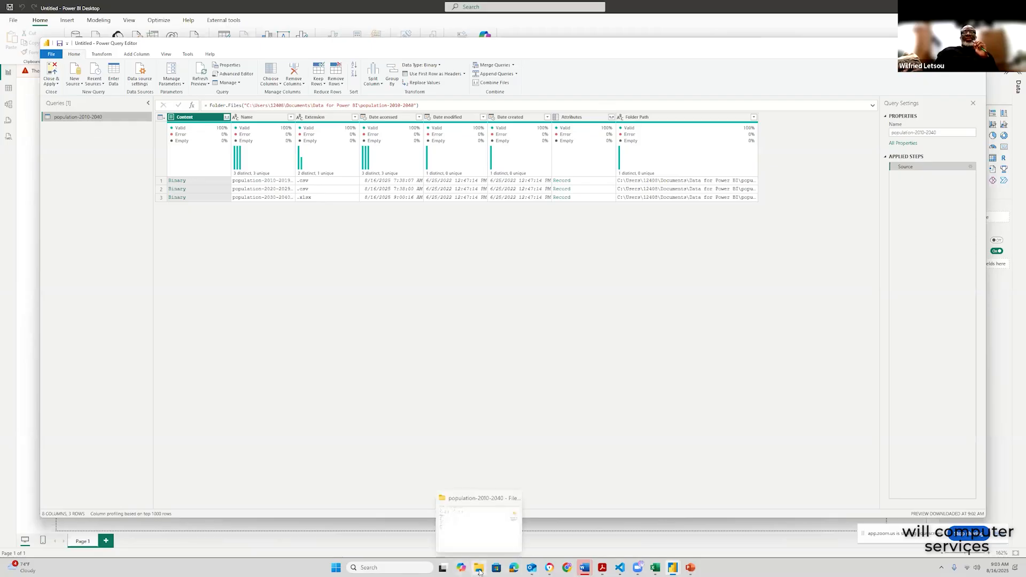
{"action": "left_click", "coordinate": [479, 529]}
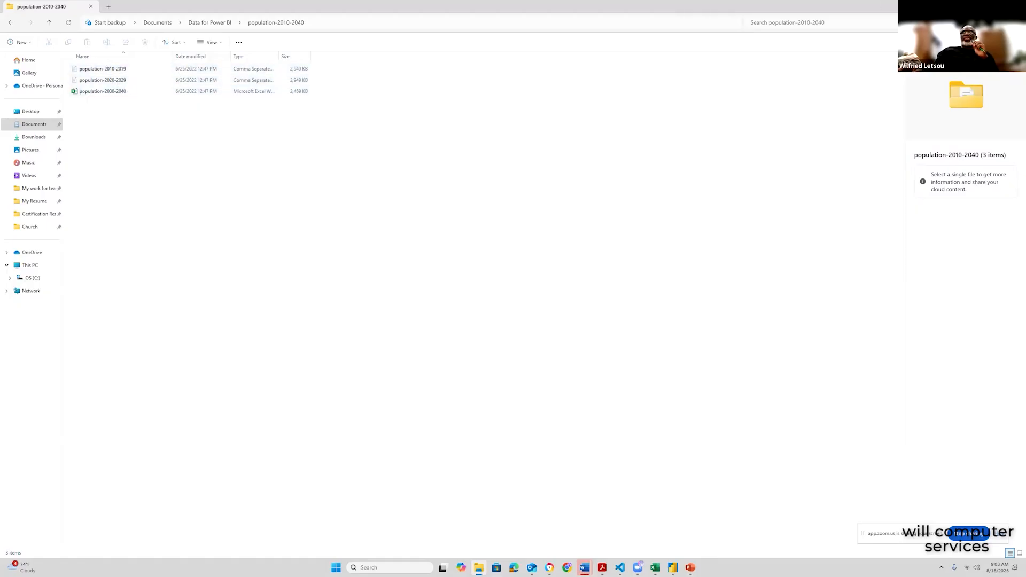
{"action": "left_click", "coordinate": [980, 6]}
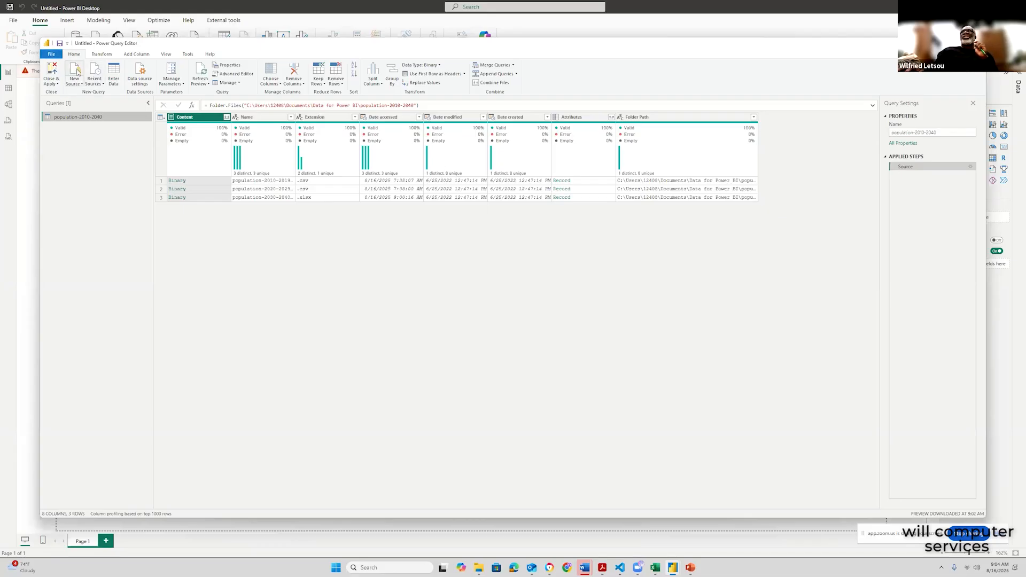
{"action": "left_click", "coordinate": [58, 84]}
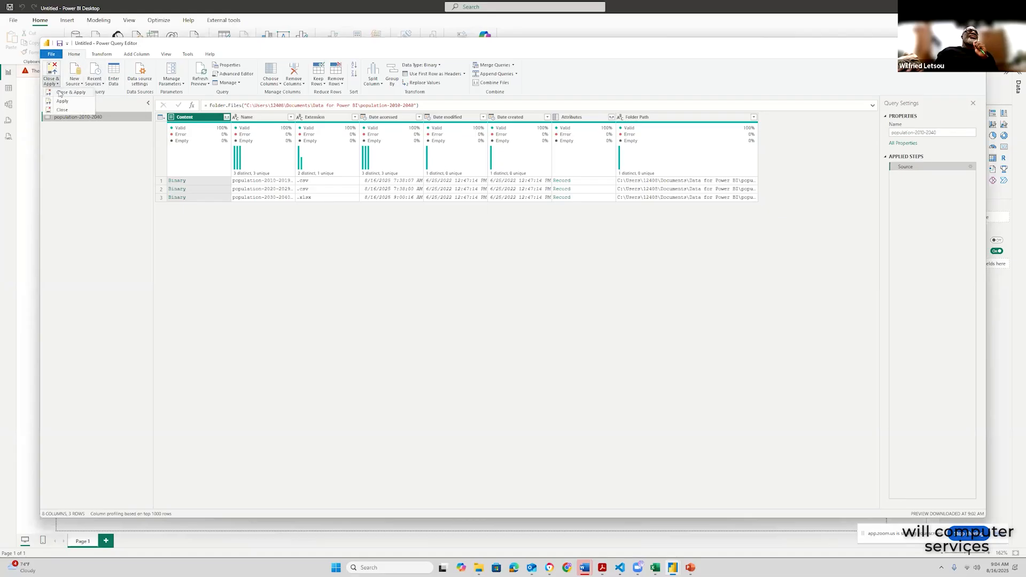
{"action": "left_click", "coordinate": [69, 93]}
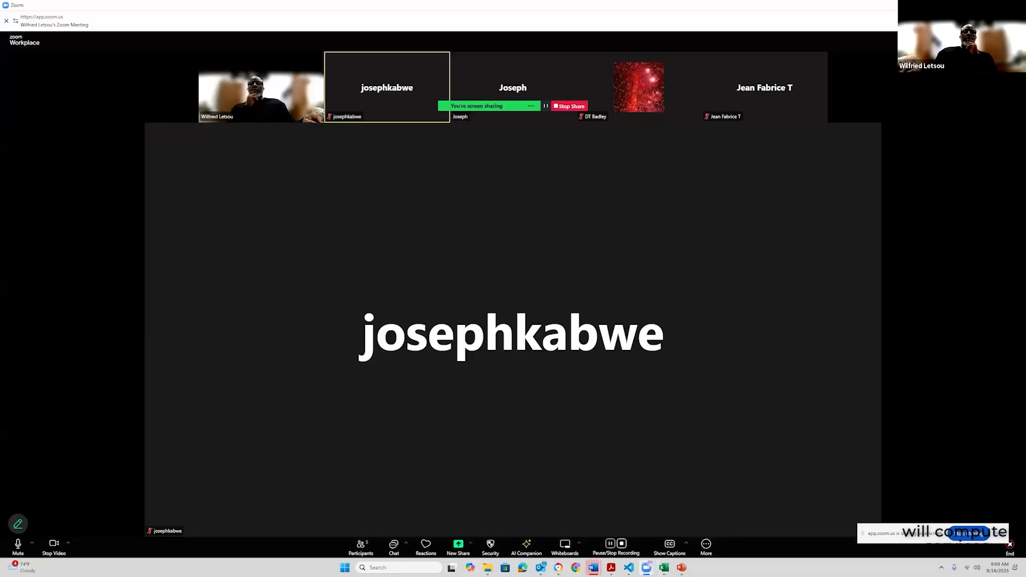
- Launch Power BI Desktop with a new blank report and choose to remove the unopened auto-recovery files
{"action": "left_click", "coordinate": [396, 566]}
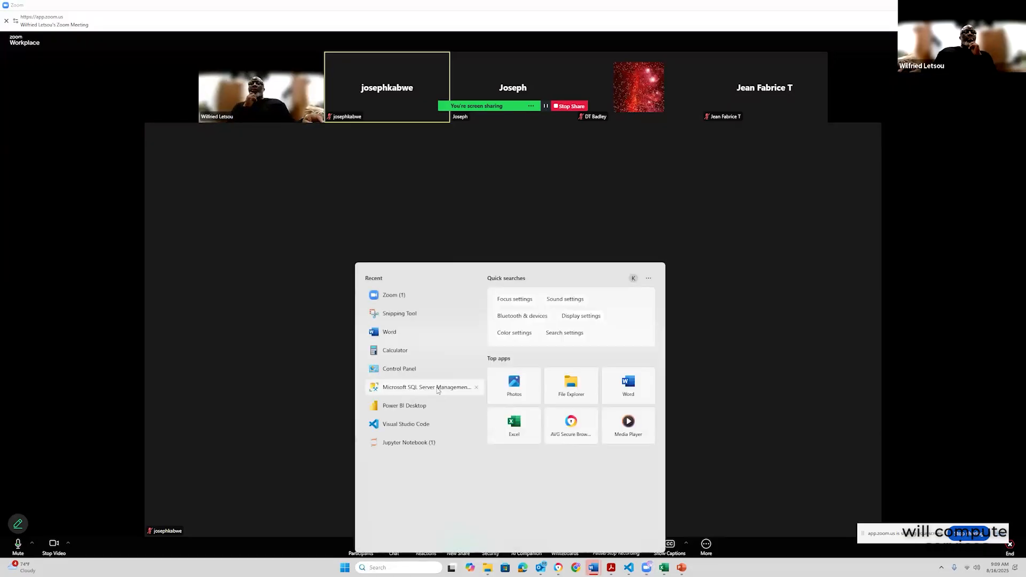
{"action": "left_click", "coordinate": [751, 356]}
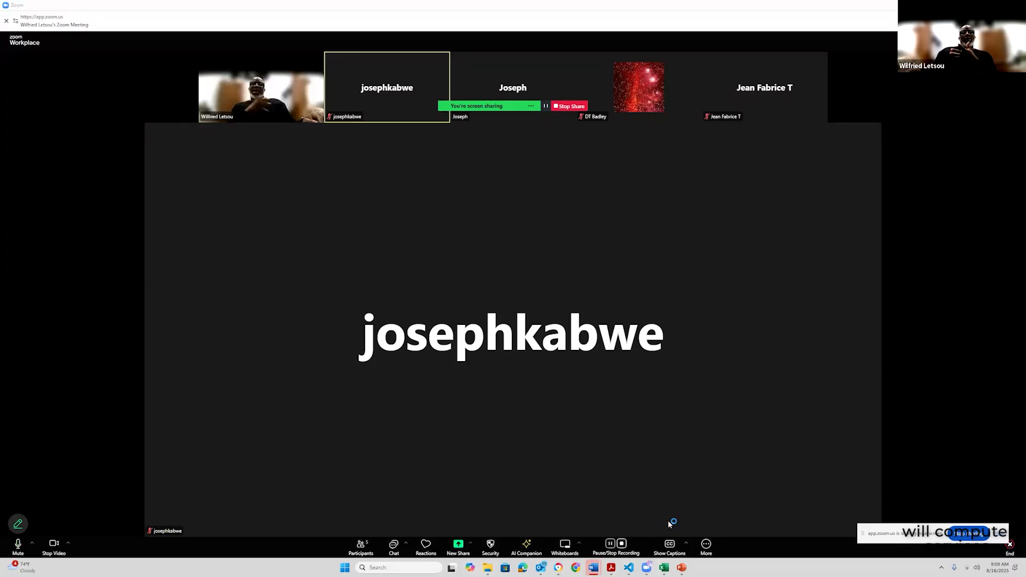
{"action": "mouse_move", "coordinate": [647, 566]}
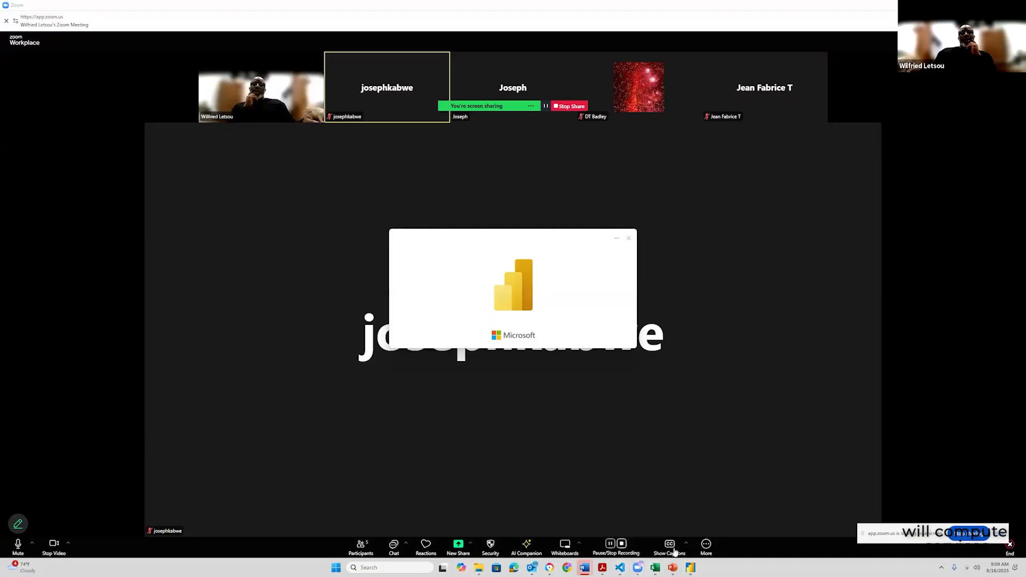
{"action": "left_click", "coordinate": [620, 567]}
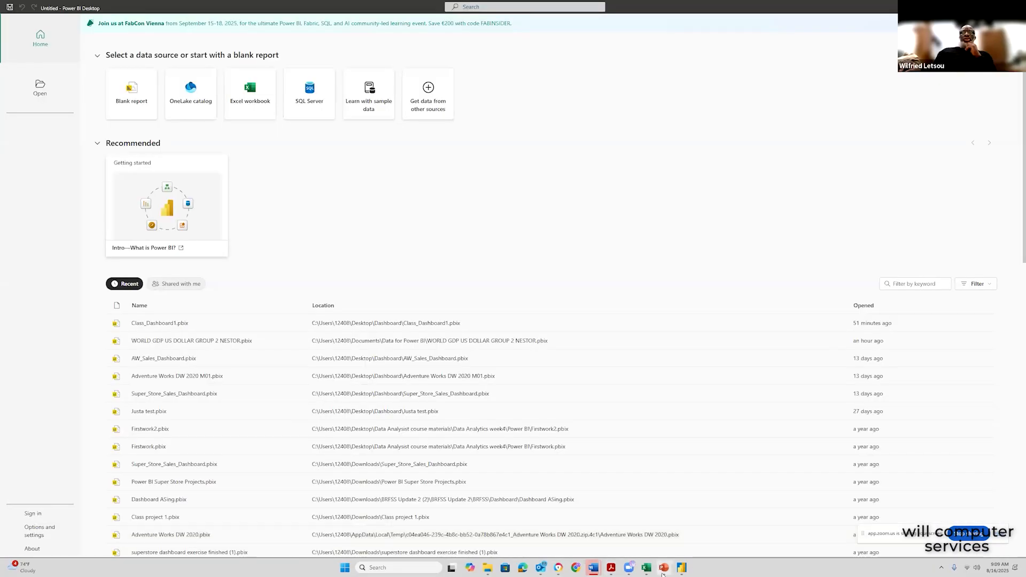
{"action": "mouse_move", "coordinate": [659, 574]}
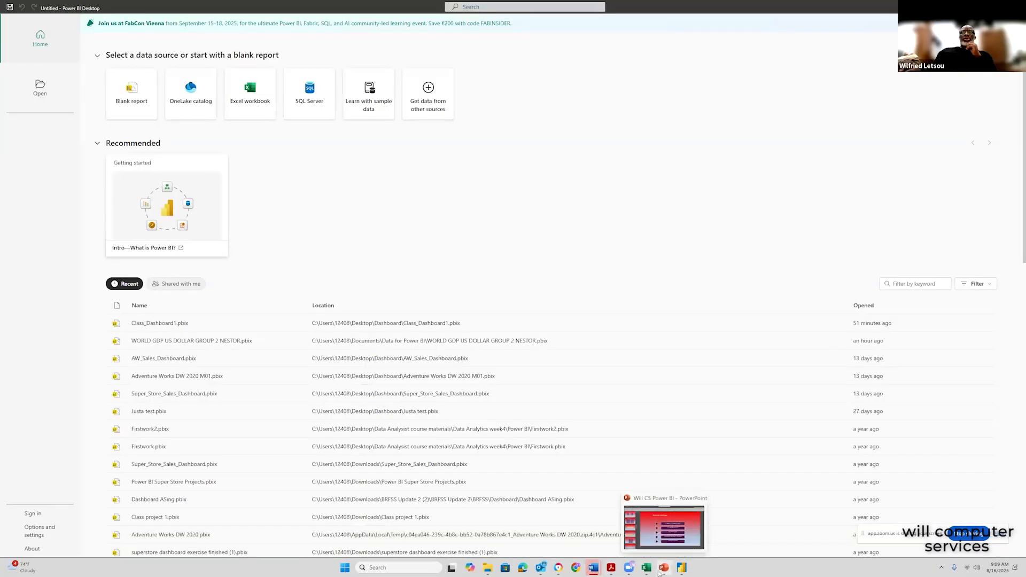
{"action": "mouse_move", "coordinate": [609, 572]}
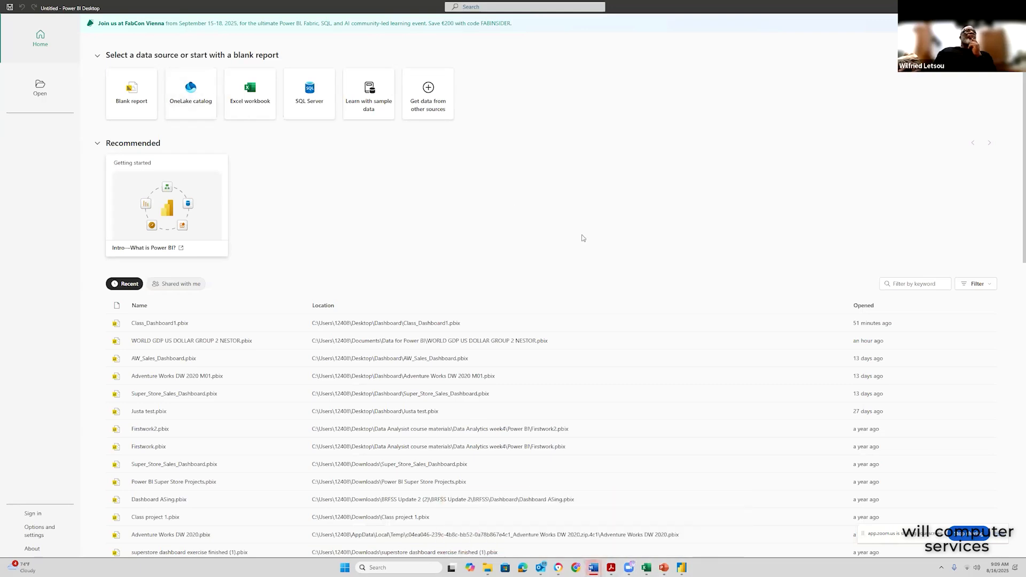
{"action": "left_click", "coordinate": [128, 98]}
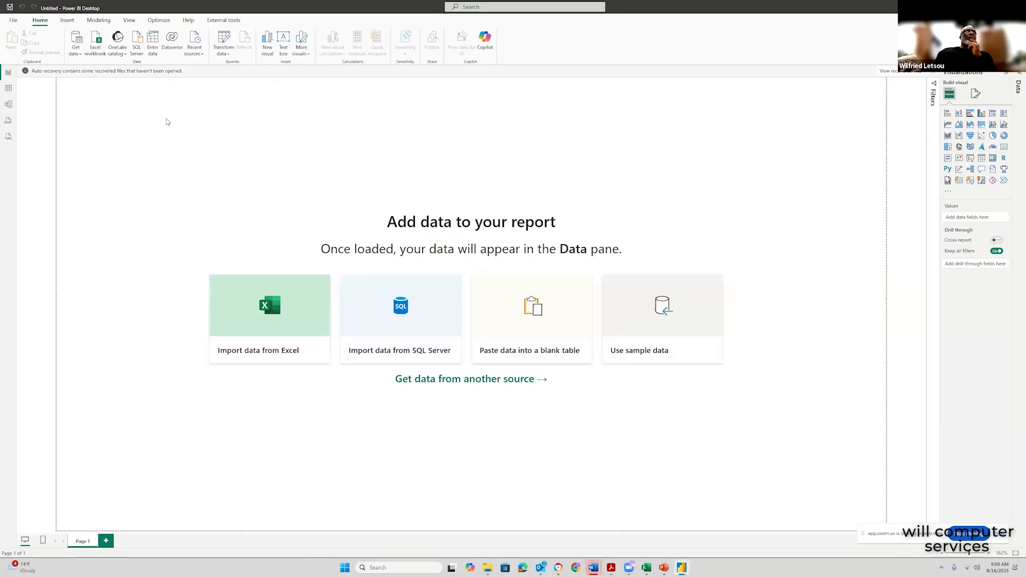
{"action": "left_click", "coordinate": [932, 72]}
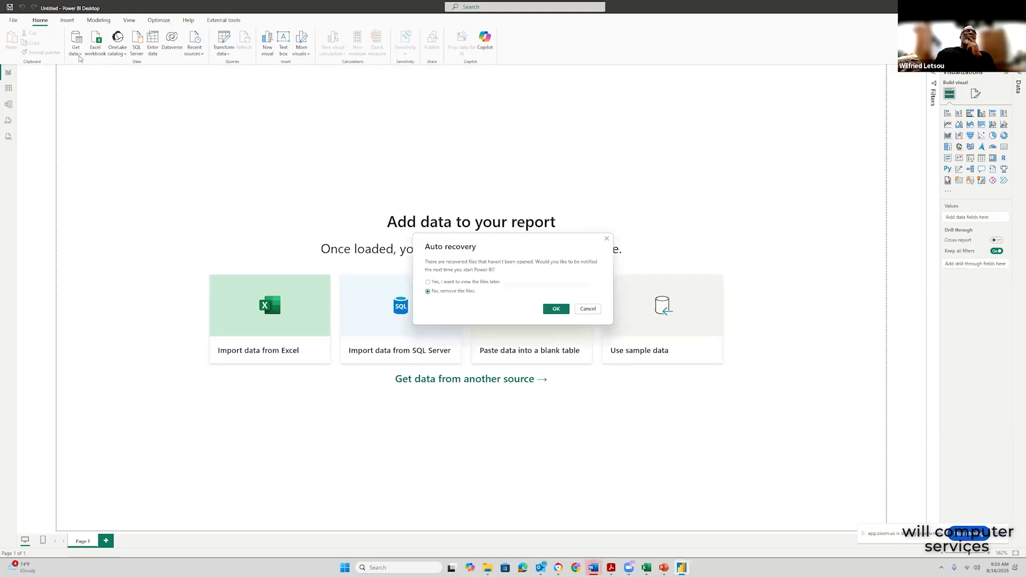
{"action": "left_click", "coordinate": [555, 309]}
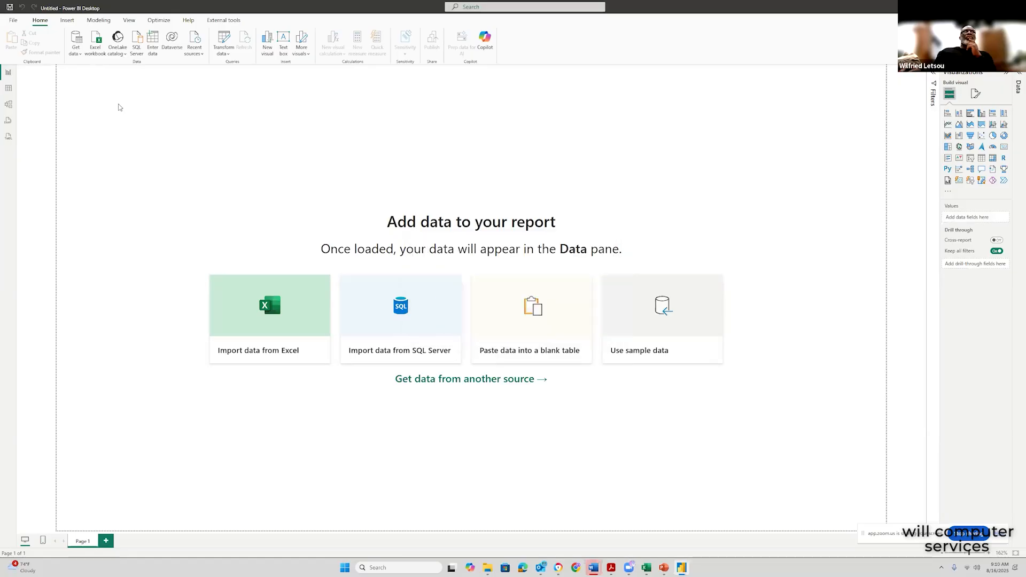
- Start a data import into the new report by connecting to the Folder source from the full list of connectors
{"action": "left_click", "coordinate": [78, 52]}
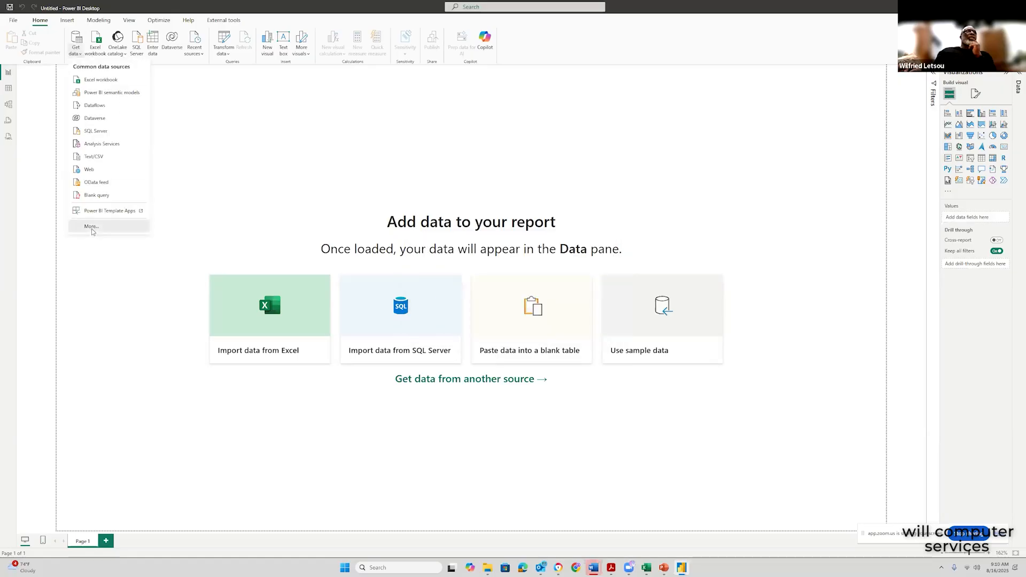
{"action": "left_click", "coordinate": [92, 227]}
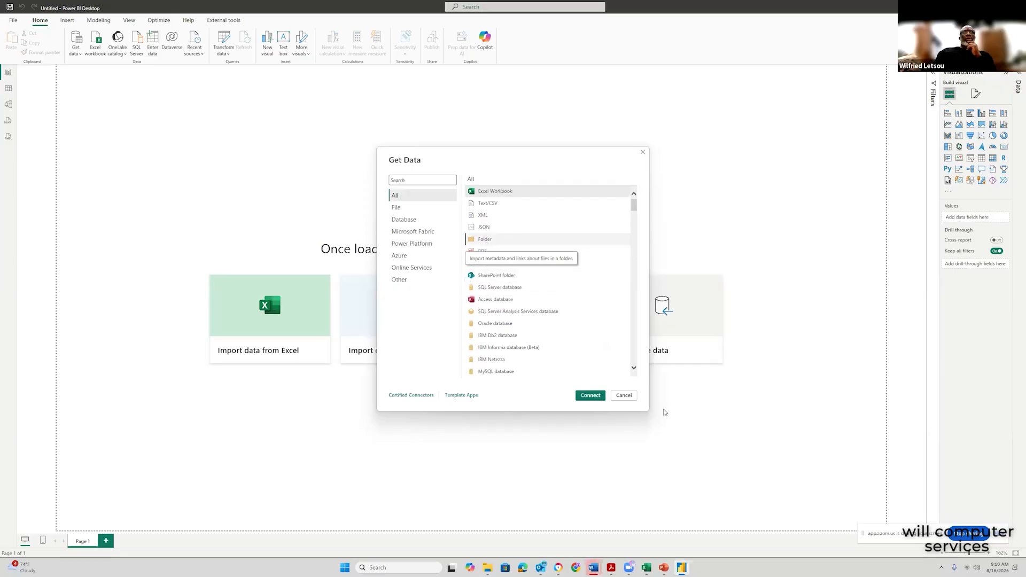
{"action": "left_click", "coordinate": [583, 395]}
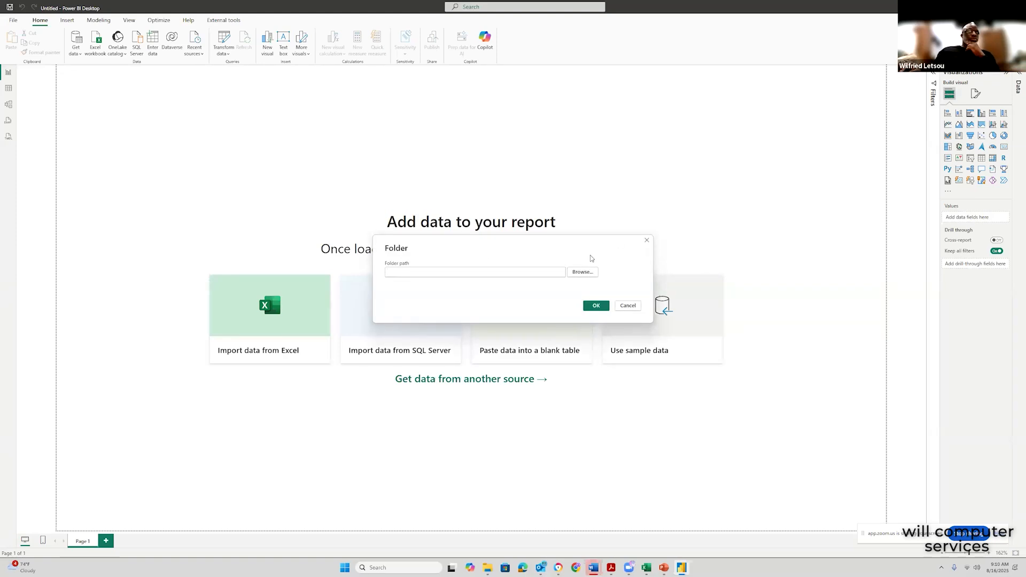
- Browse to the population-2010-2040 folder inside Documents > Data for Power BI and accept it as the import's folder path
{"action": "left_click", "coordinate": [587, 275]}
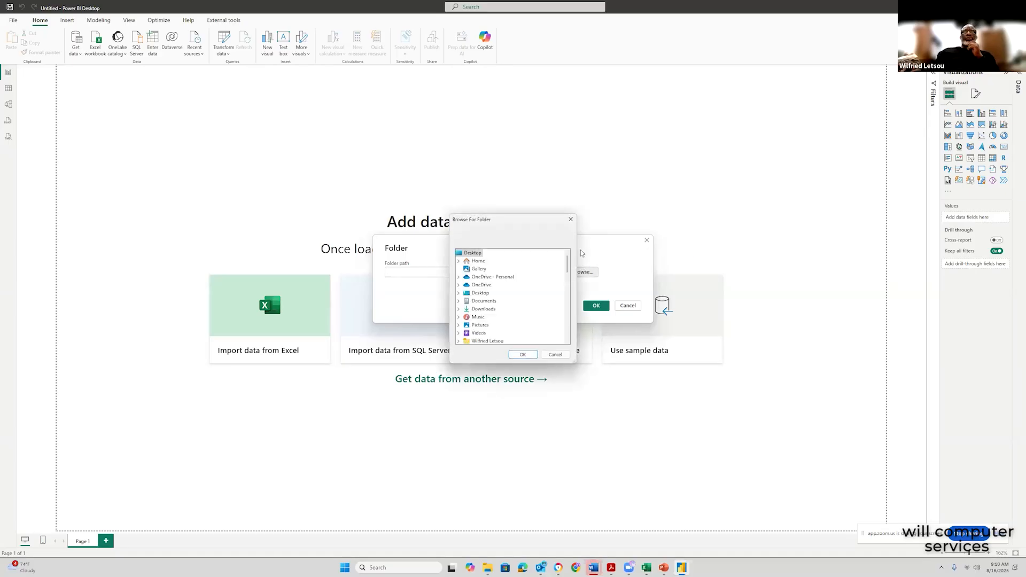
{"action": "scroll", "coordinate": [530, 334], "scroll_direction": "down", "scroll_amount": 1}
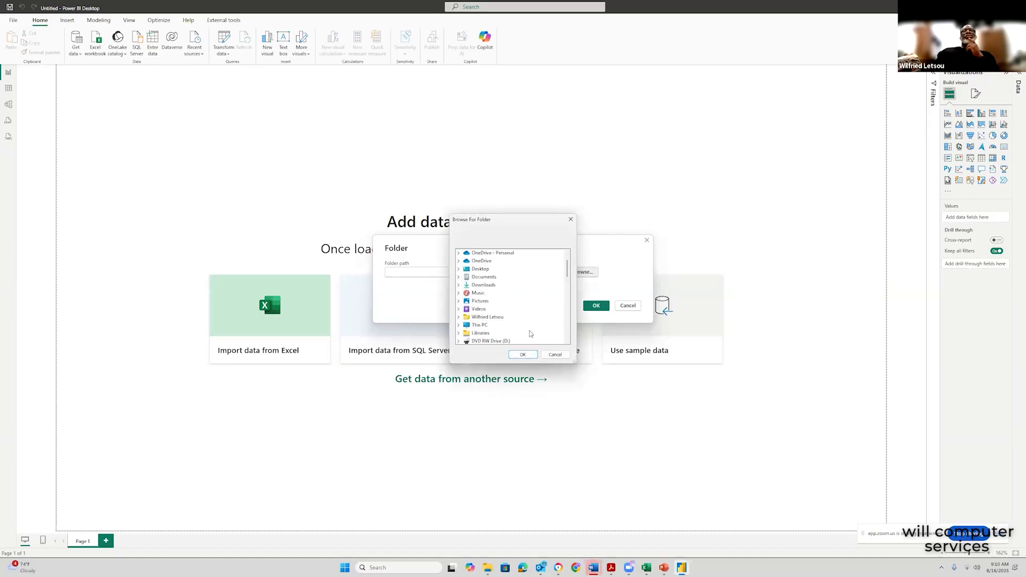
{"action": "scroll", "coordinate": [530, 334], "scroll_direction": "down", "scroll_amount": 1}
{"action": "scroll", "coordinate": [528, 335], "scroll_direction": "up", "scroll_amount": 2}
{"action": "double_click", "coordinate": [490, 303]}
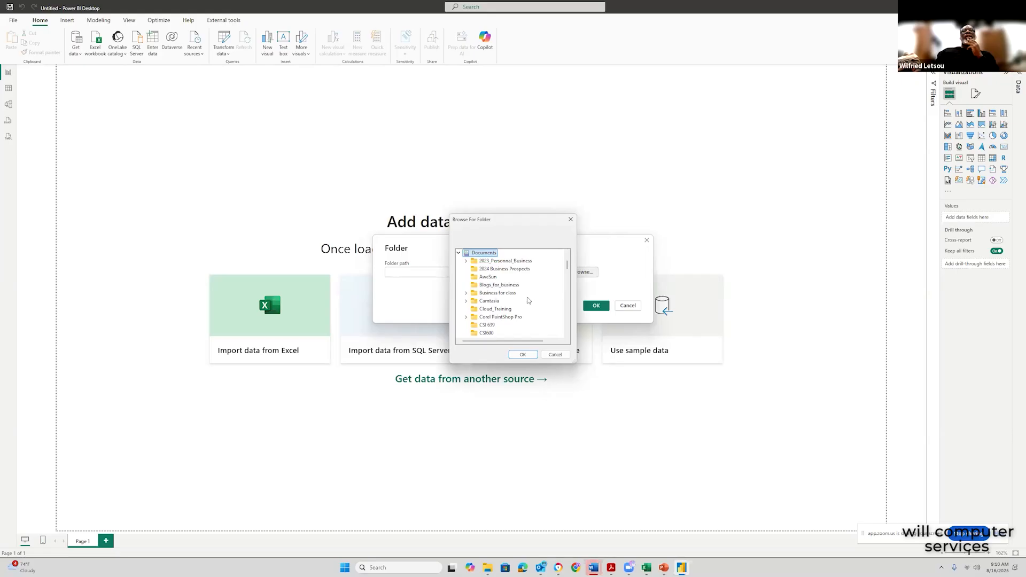
{"action": "scroll", "coordinate": [527, 299], "scroll_direction": "down", "scroll_amount": 1}
{"action": "scroll", "coordinate": [528, 299], "scroll_direction": "down", "scroll_amount": 2}
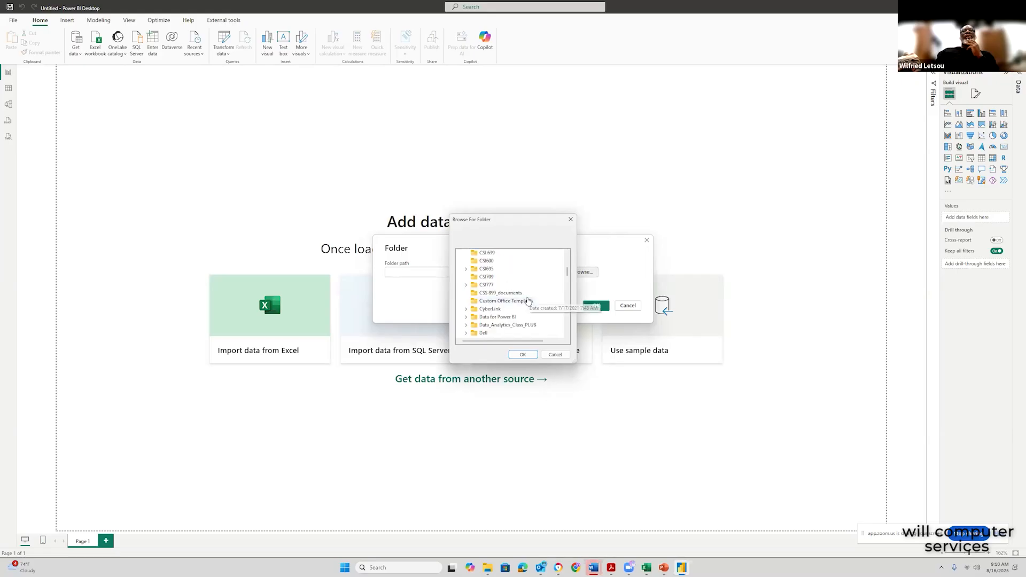
{"action": "double_click", "coordinate": [509, 319]}
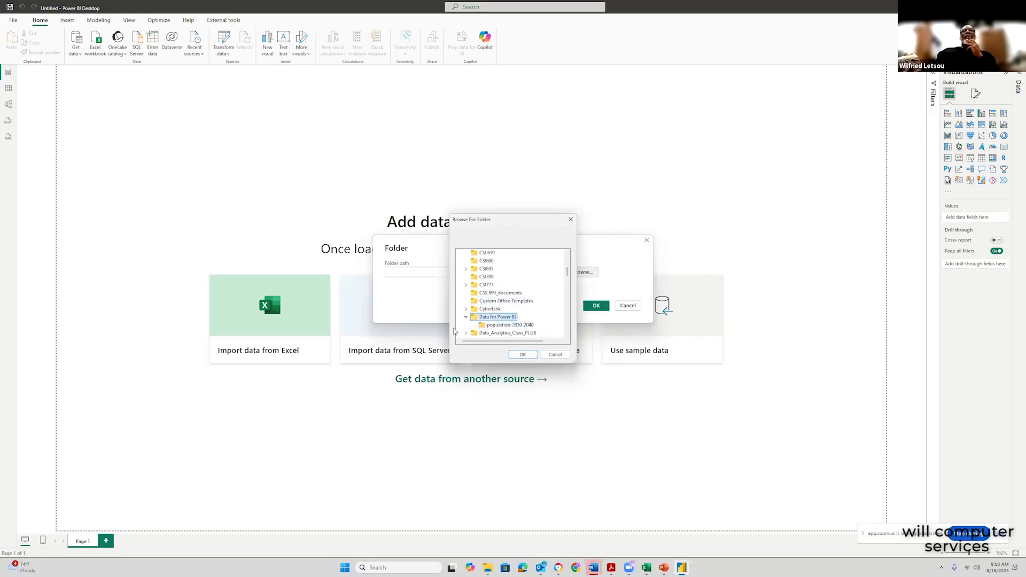
{"action": "left_click", "coordinate": [505, 326]}
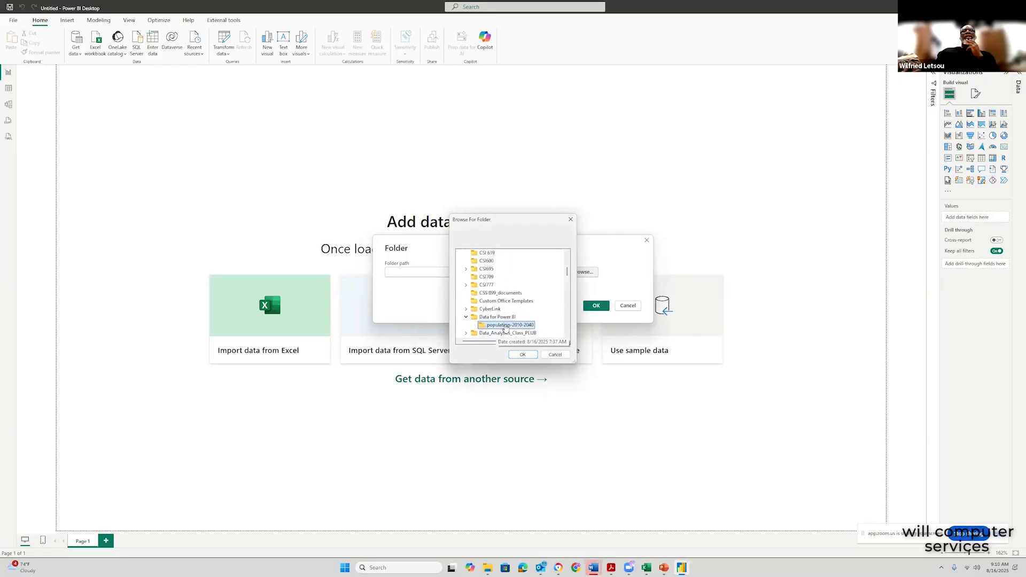
{"action": "left_click", "coordinate": [525, 355]}
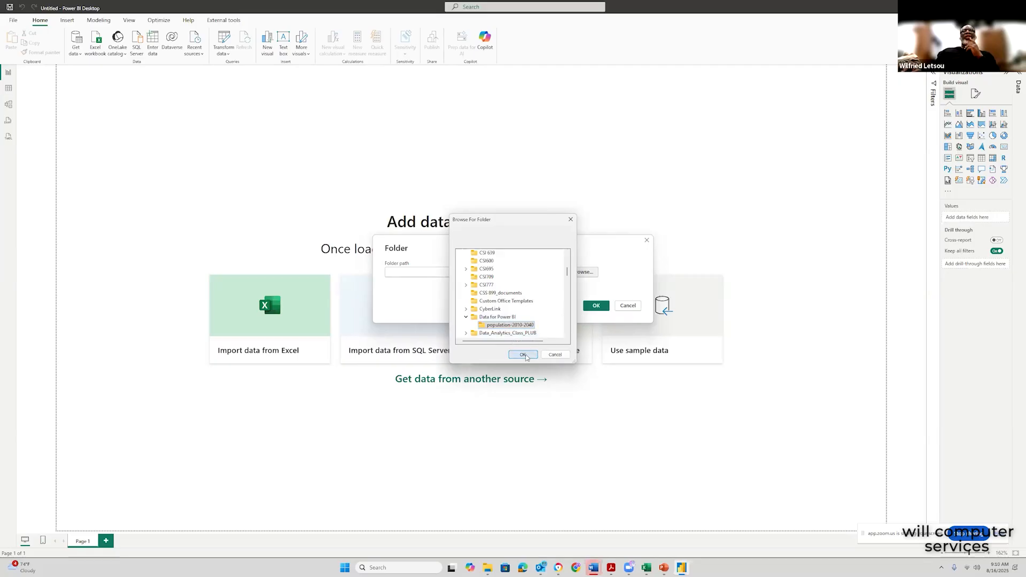
{"action": "left_click", "coordinate": [589, 305]}
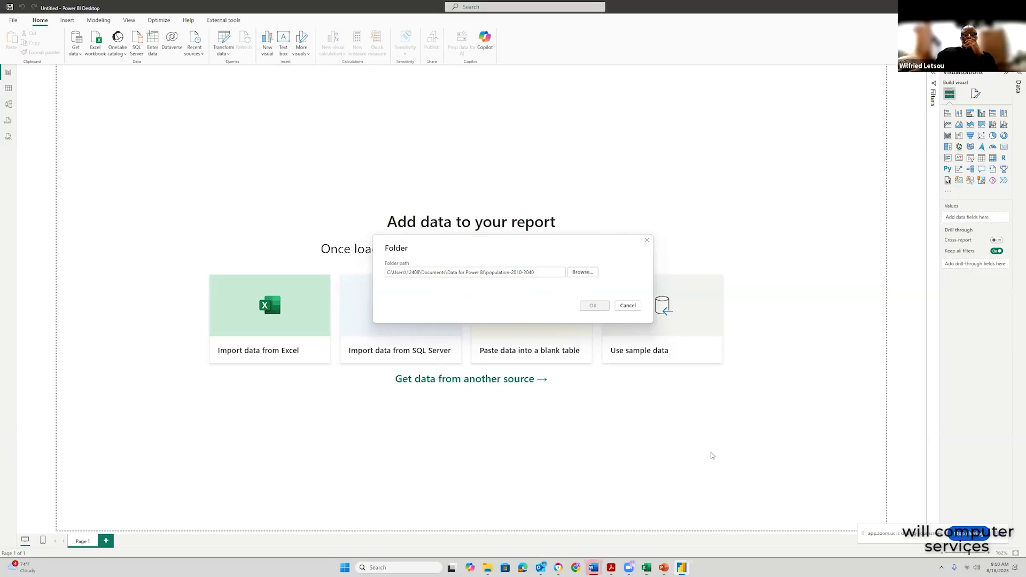
{"action": "mouse_move", "coordinate": [541, 569]}
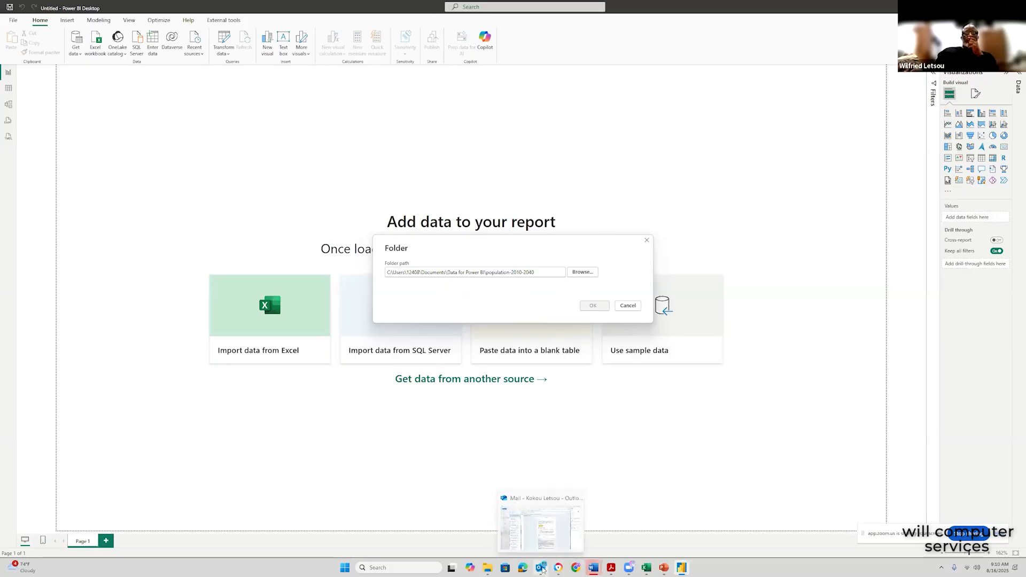
{"action": "left_click", "coordinate": [541, 567]}
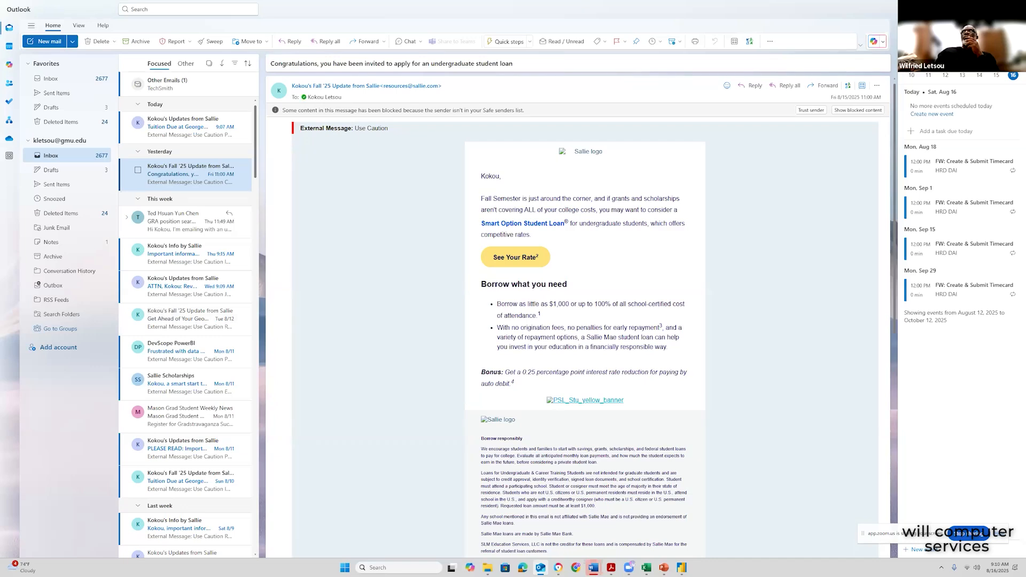
{"action": "left_click", "coordinate": [980, 7]}
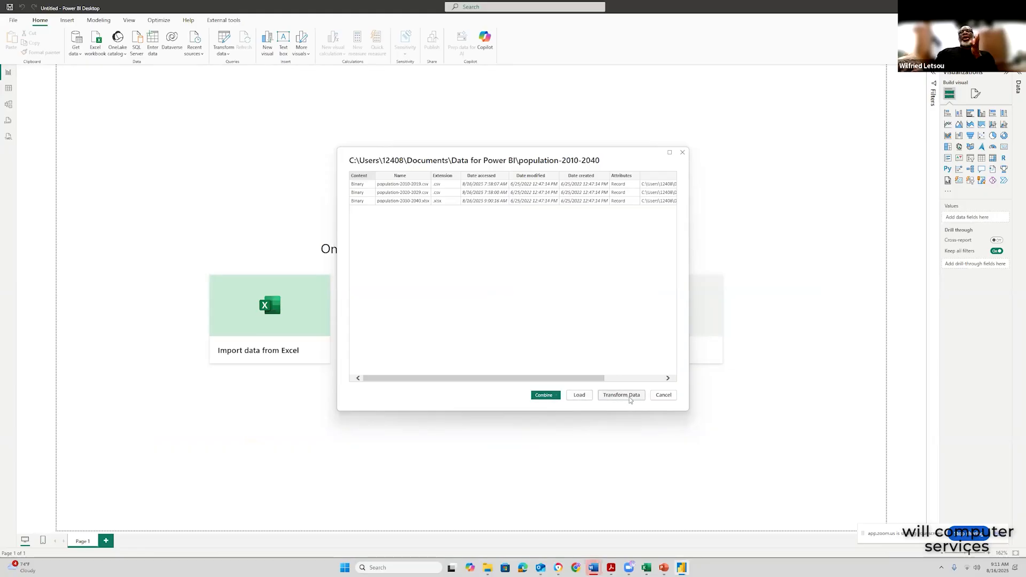
- Load the folder's file list into the report without transforming it, and show the population-2010-2040 table in Table view
{"action": "left_click", "coordinate": [580, 396]}
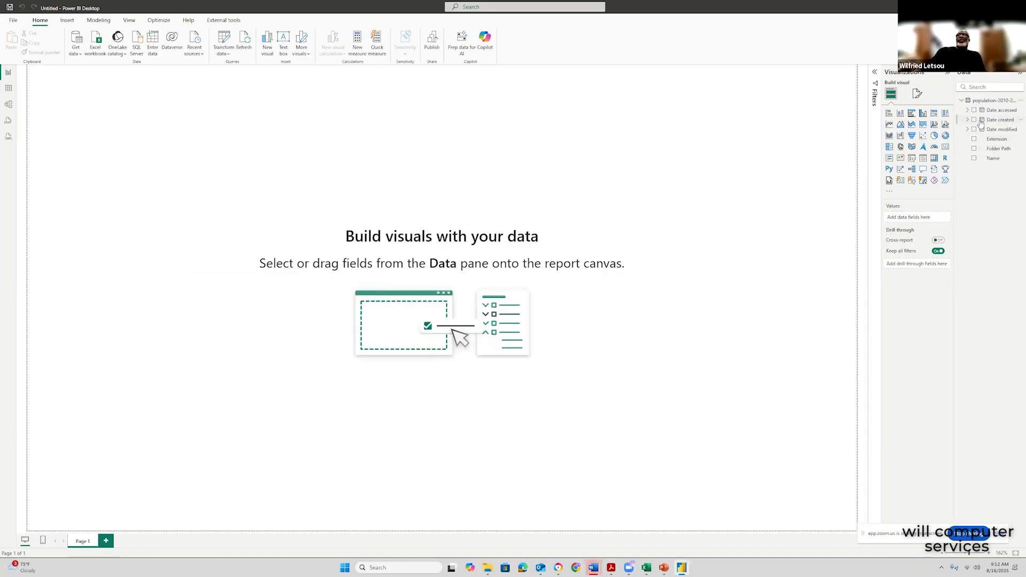
{"action": "left_click", "coordinate": [9, 88]}
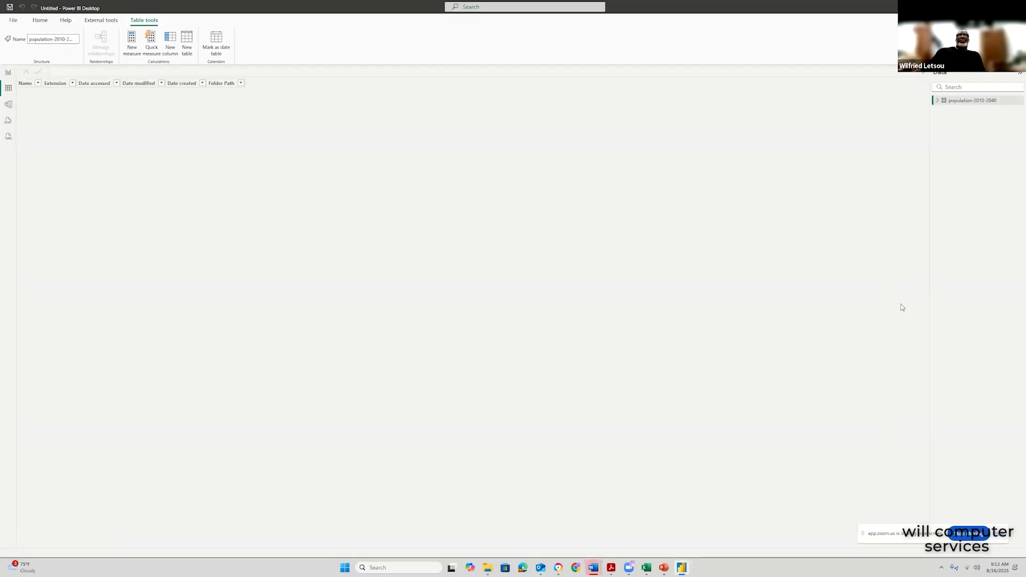
{"action": "left_click", "coordinate": [968, 101]}
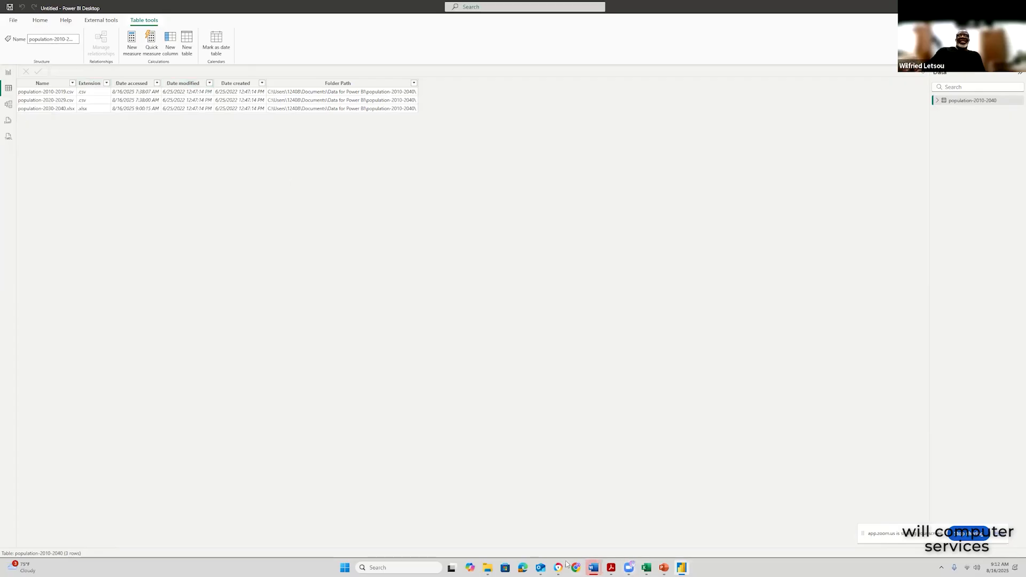
- Open the population-2030-2040 workbook in Excel from File Explorer and move its window down, clear of the gdp-countries workbook
{"action": "mouse_move", "coordinate": [487, 568]}
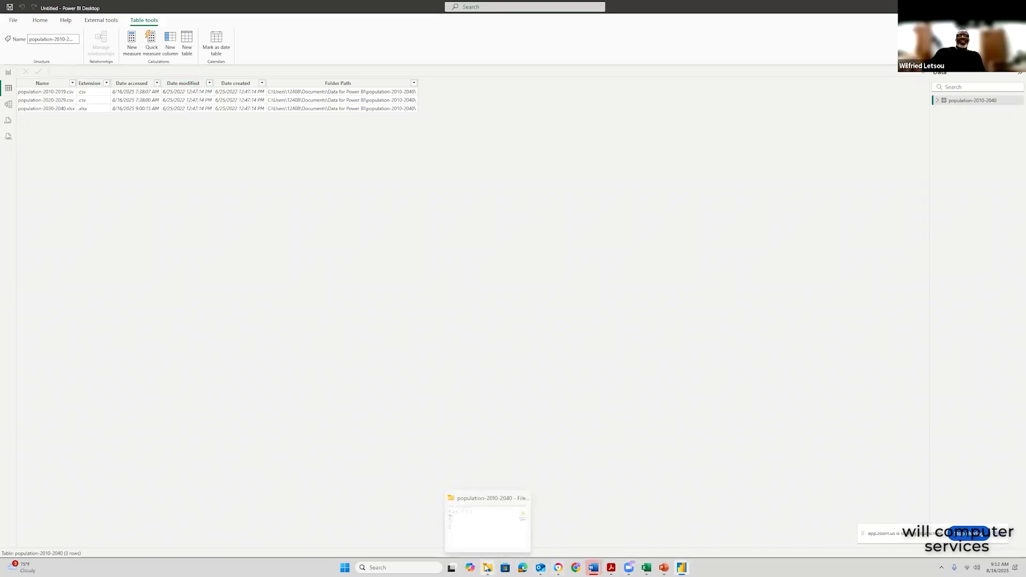
{"action": "left_click", "coordinate": [497, 531]}
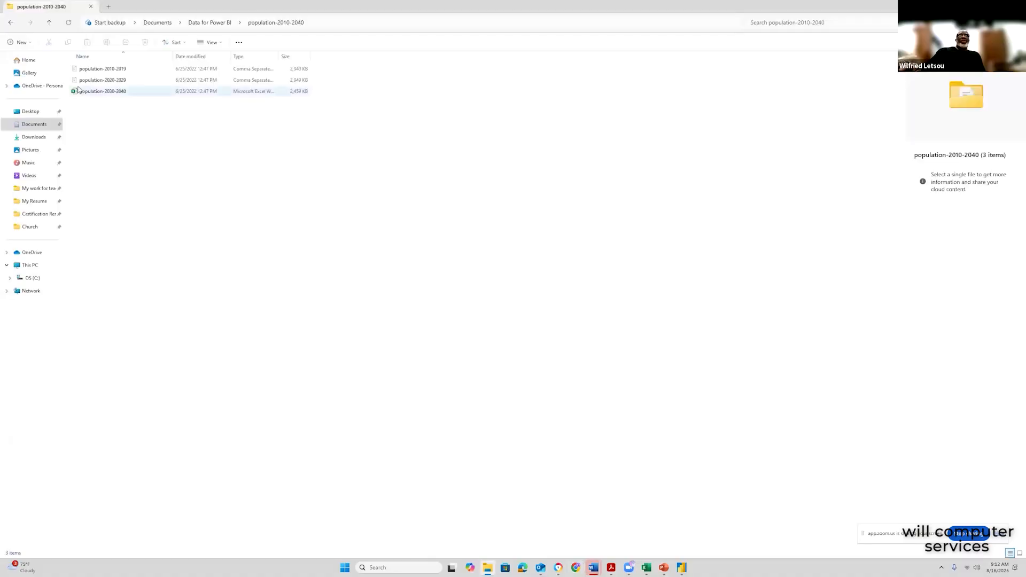
{"action": "left_click", "coordinate": [88, 95]}
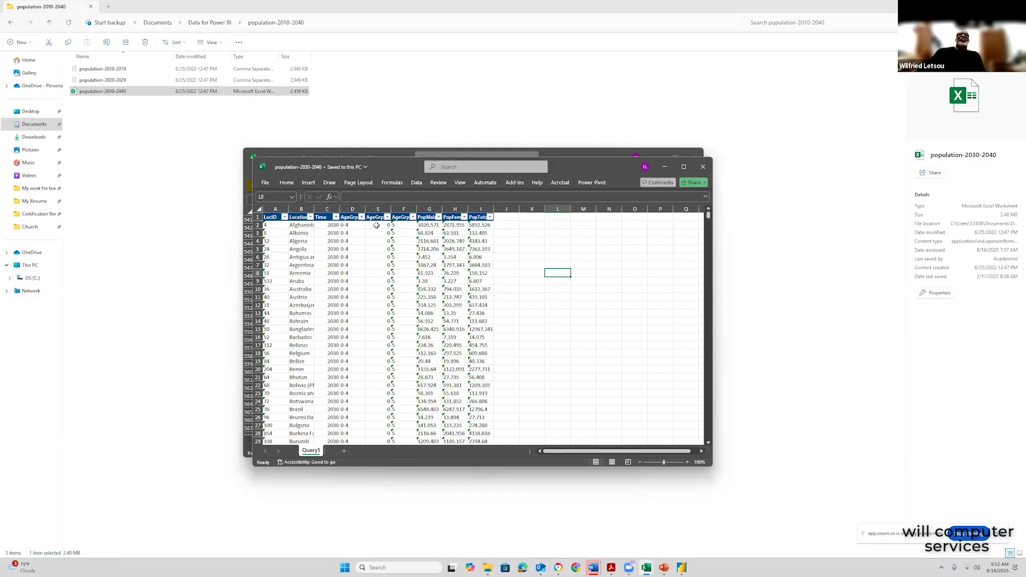
{"action": "left_click_drag", "start_coordinate": [612, 161], "coordinate": [609, 307]}
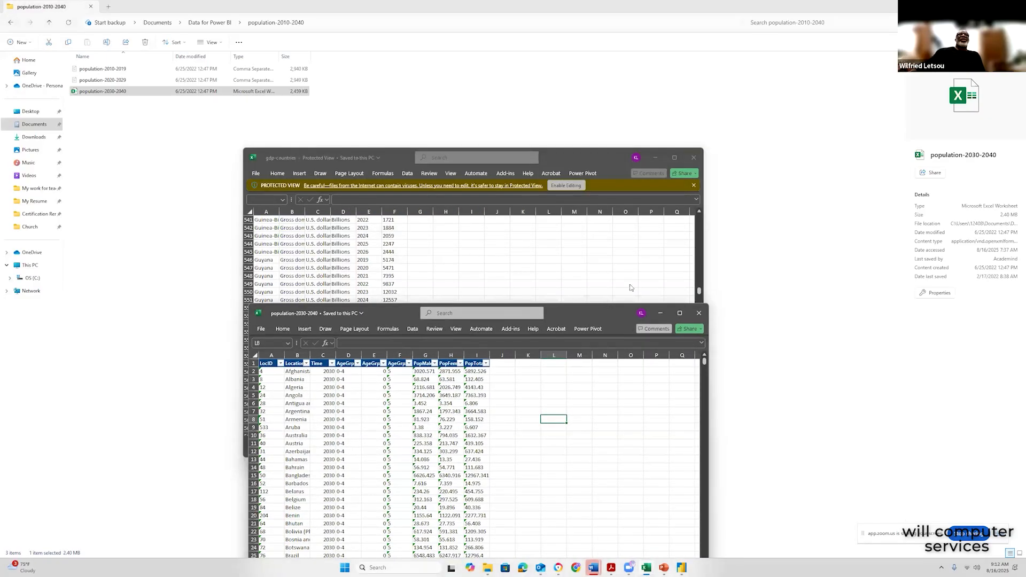
- Minimize the two Excel workbooks and File Explorer to return to Power BI, and expand the population-2010-2040 table's field list
{"action": "left_click", "coordinate": [662, 313]}
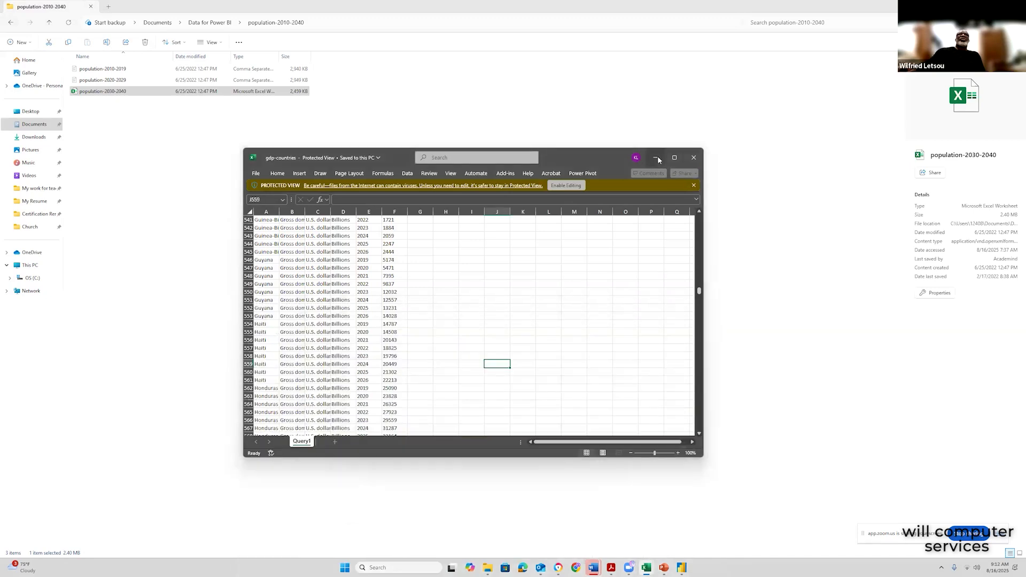
{"action": "left_click", "coordinate": [656, 157]}
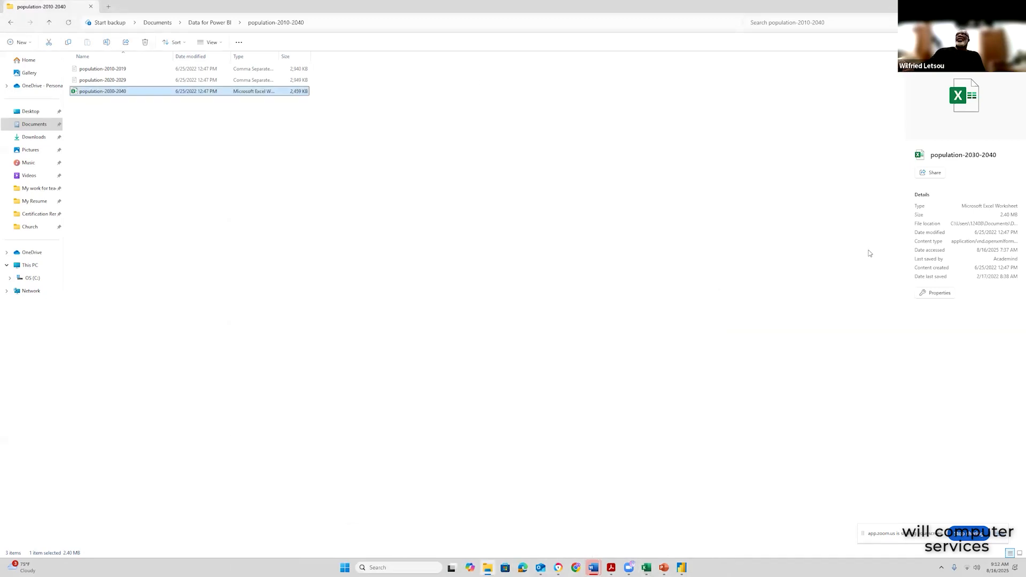
{"action": "left_click", "coordinate": [980, 6]}
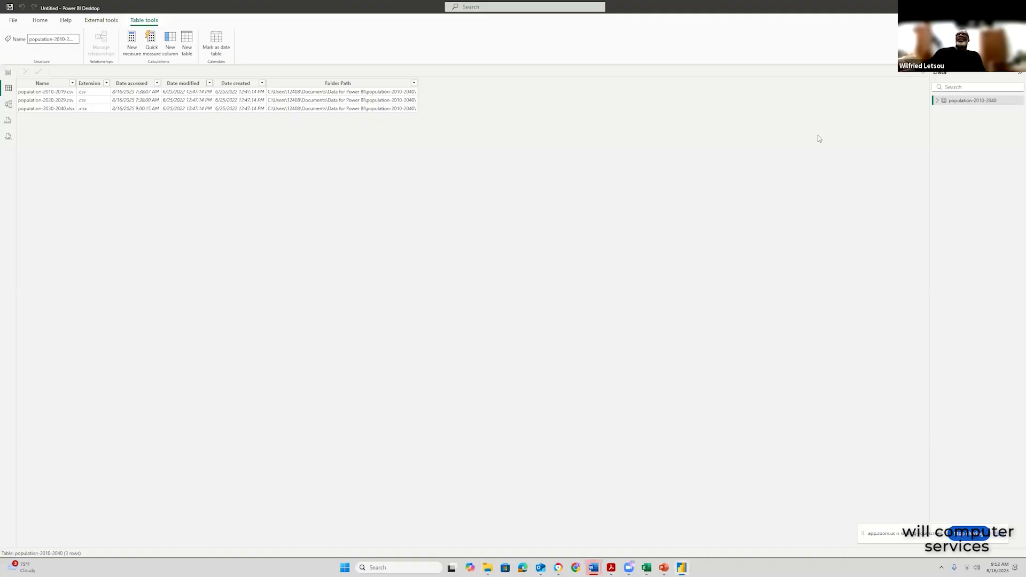
{"action": "left_click", "coordinate": [938, 101]}
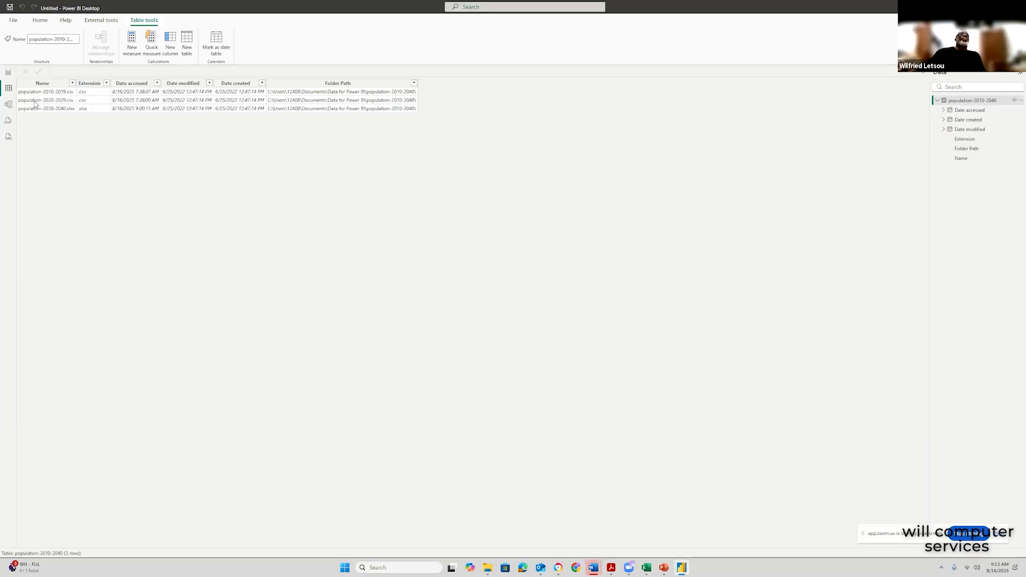
- Switch to Report view and delete the population-2010-2040 table from the model
{"action": "left_click", "coordinate": [9, 75]}
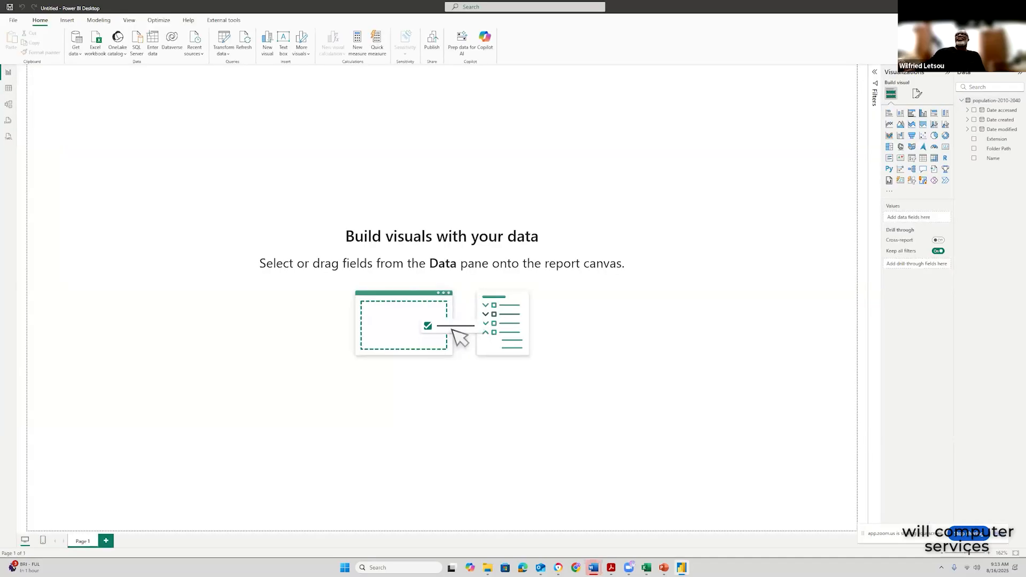
{"action": "left_click", "coordinate": [960, 100]}
{"action": "left_click", "coordinate": [1021, 101]}
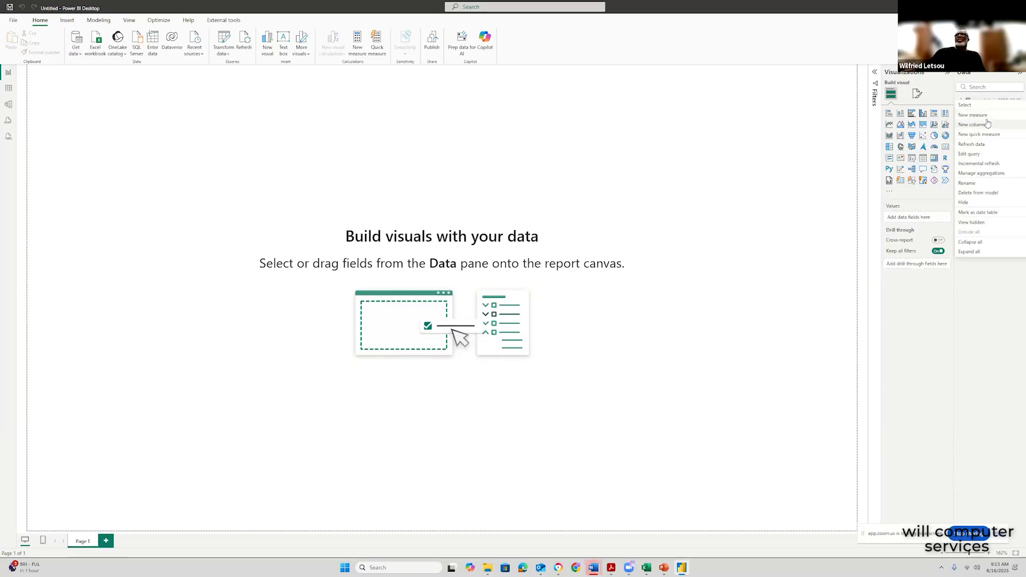
{"action": "left_click", "coordinate": [988, 194]}
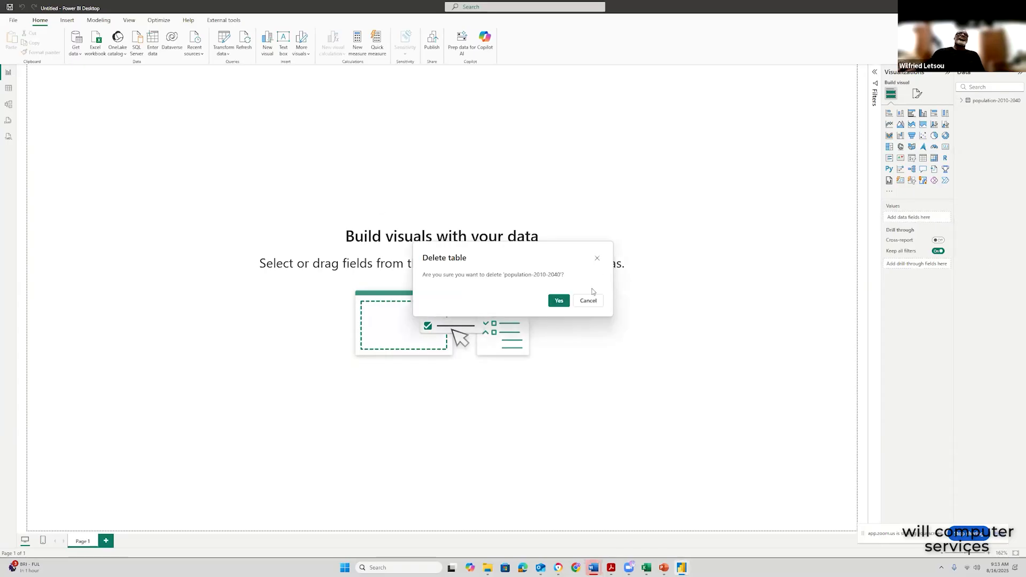
{"action": "left_click", "coordinate": [558, 302]}
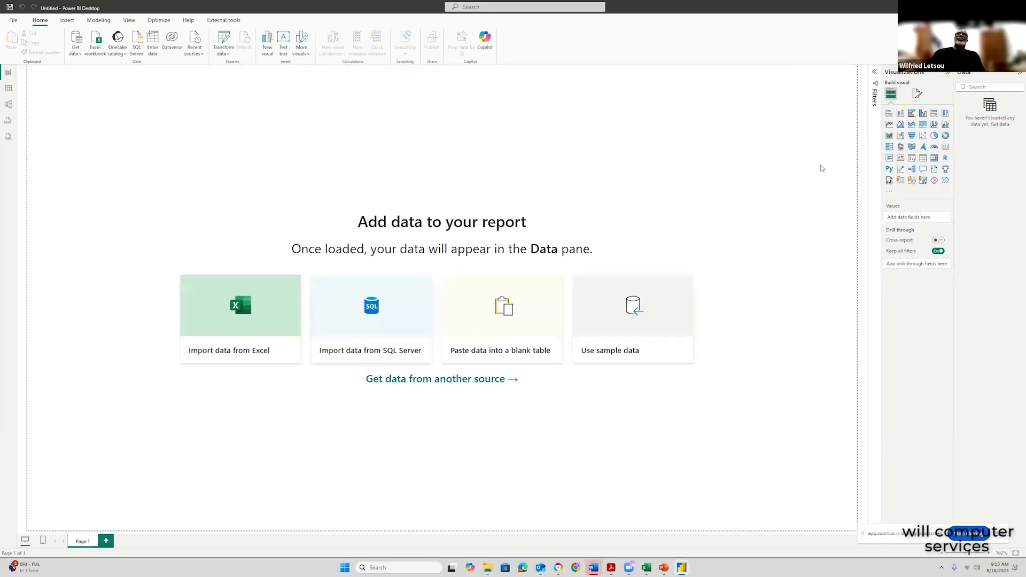
- Start a fresh data import by connecting to the Folder source from the full list of connectors
{"action": "left_click", "coordinate": [77, 53]}
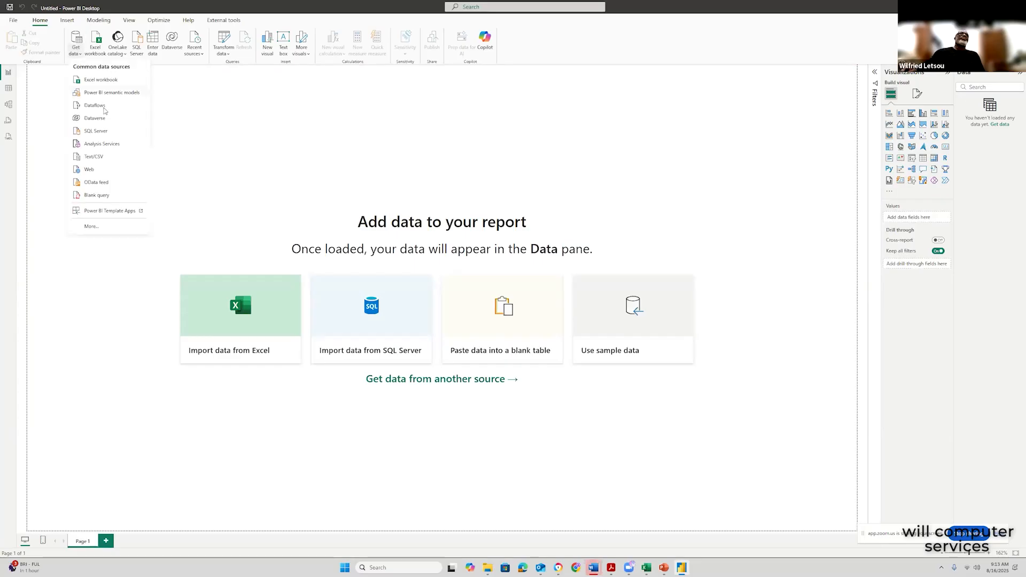
{"action": "left_click", "coordinate": [92, 226]}
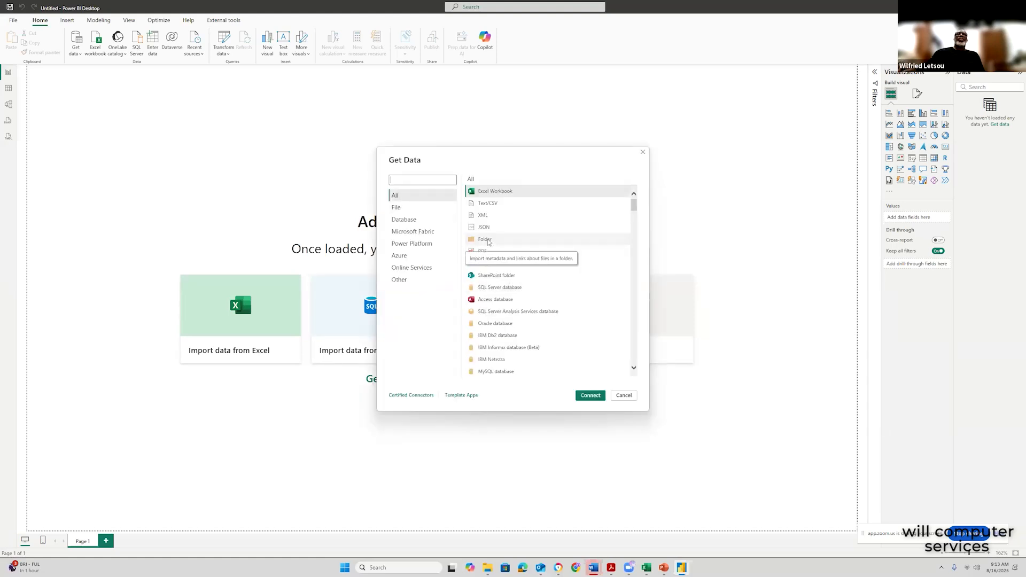
{"action": "left_click", "coordinate": [485, 239]}
{"action": "left_click", "coordinate": [590, 396]}
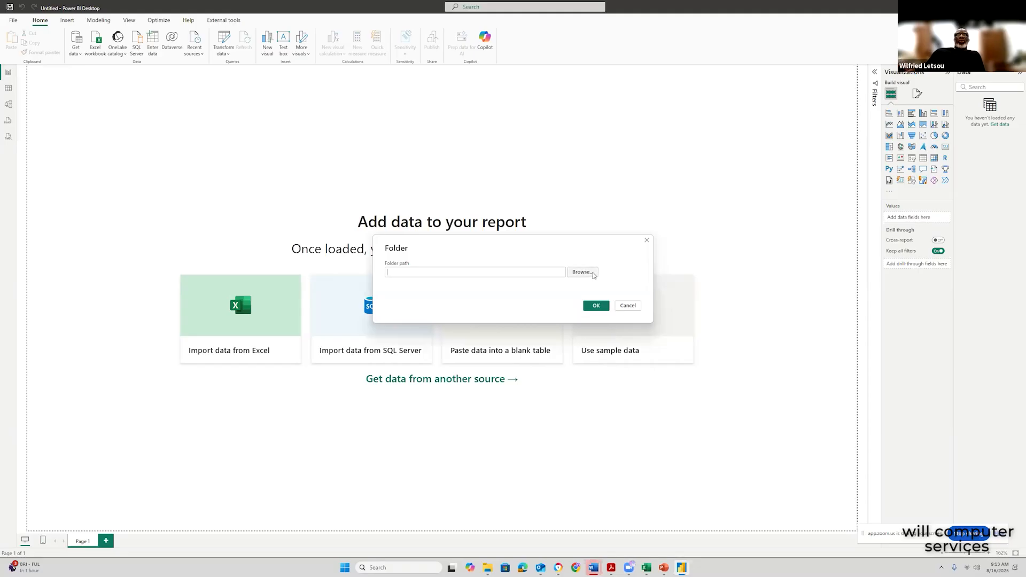
- Select the population-2010-2040 folder inside Documents > Data for Power BI as the folder path and open its file preview
{"action": "left_click", "coordinate": [590, 272]}
{"action": "scroll", "coordinate": [512, 323], "scroll_direction": "down", "scroll_amount": 3}
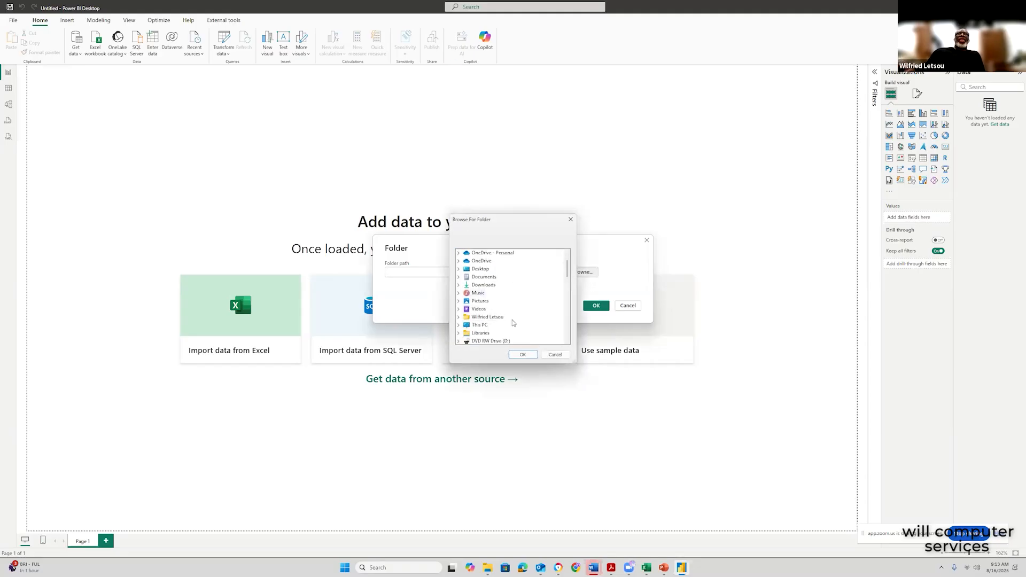
{"action": "scroll", "coordinate": [512, 322], "scroll_direction": "down", "scroll_amount": 1}
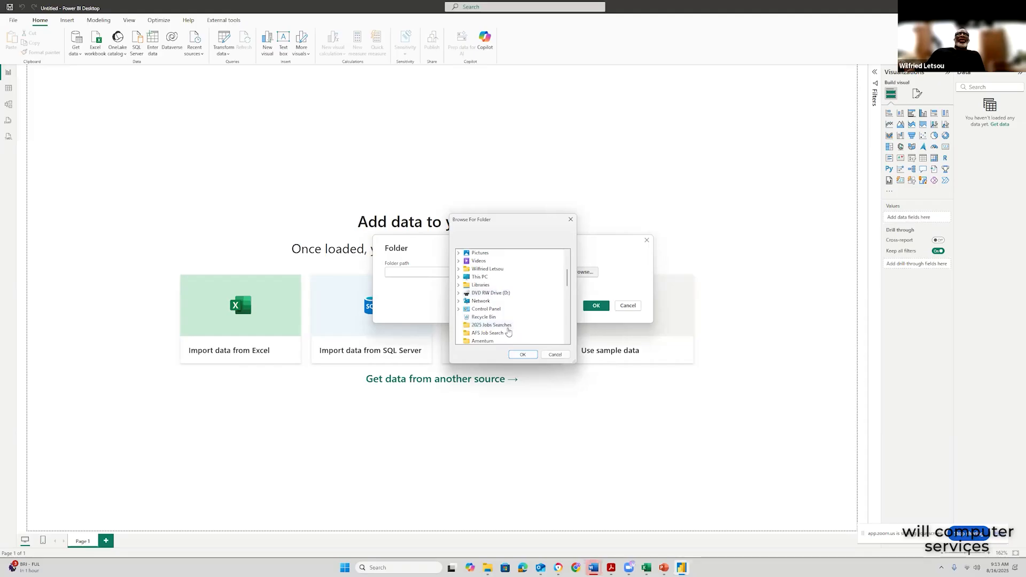
{"action": "scroll", "coordinate": [508, 331], "scroll_direction": "up", "scroll_amount": 3}
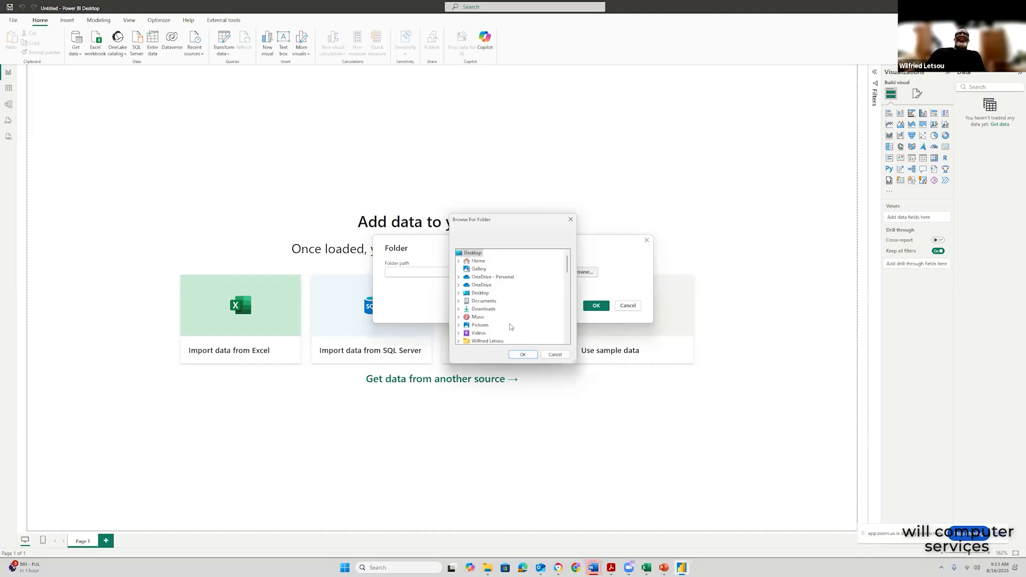
{"action": "double_click", "coordinate": [490, 302]}
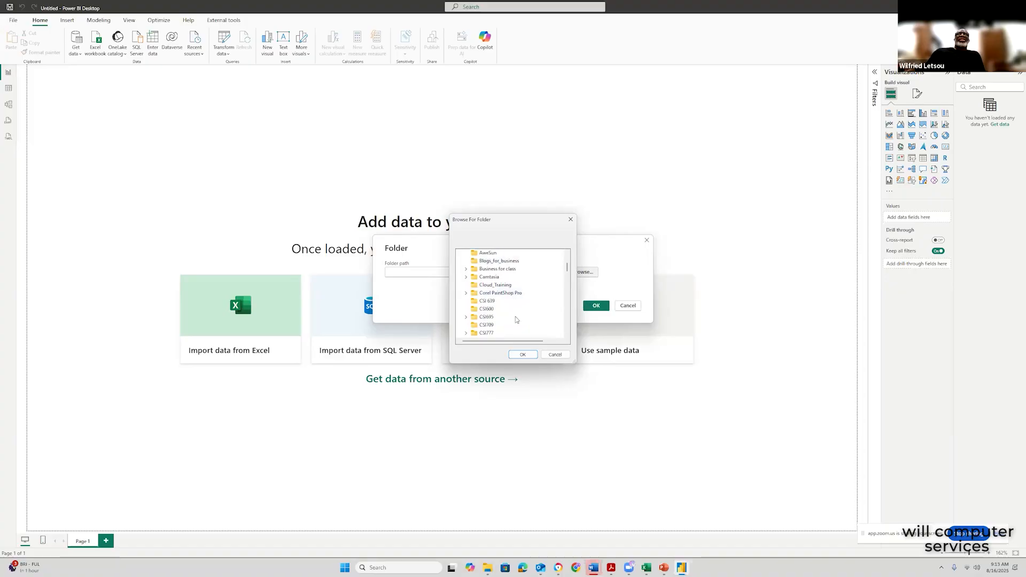
{"action": "scroll", "coordinate": [515, 317], "scroll_direction": "down", "scroll_amount": 3}
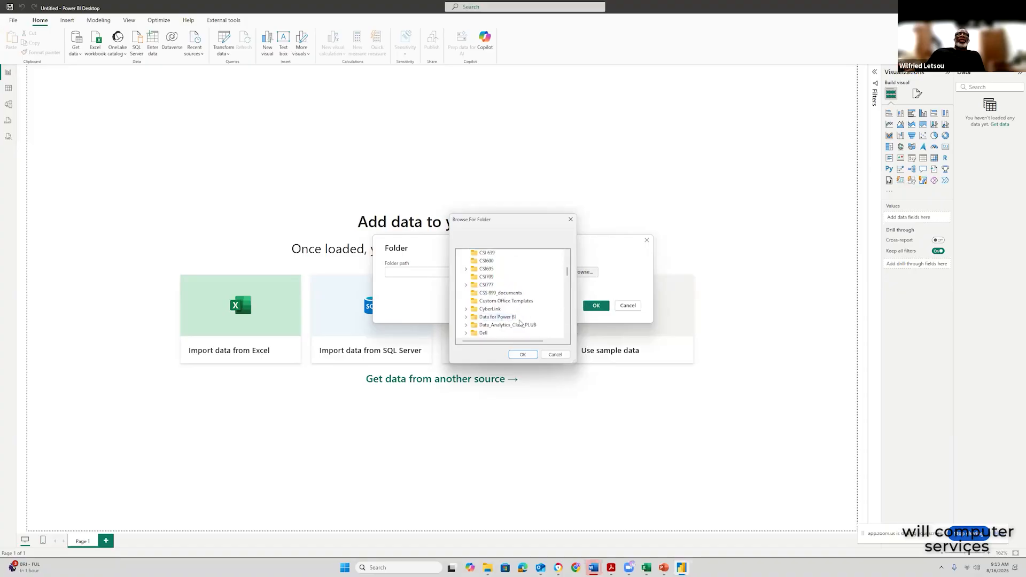
{"action": "double_click", "coordinate": [505, 319]}
{"action": "left_click", "coordinate": [496, 324]}
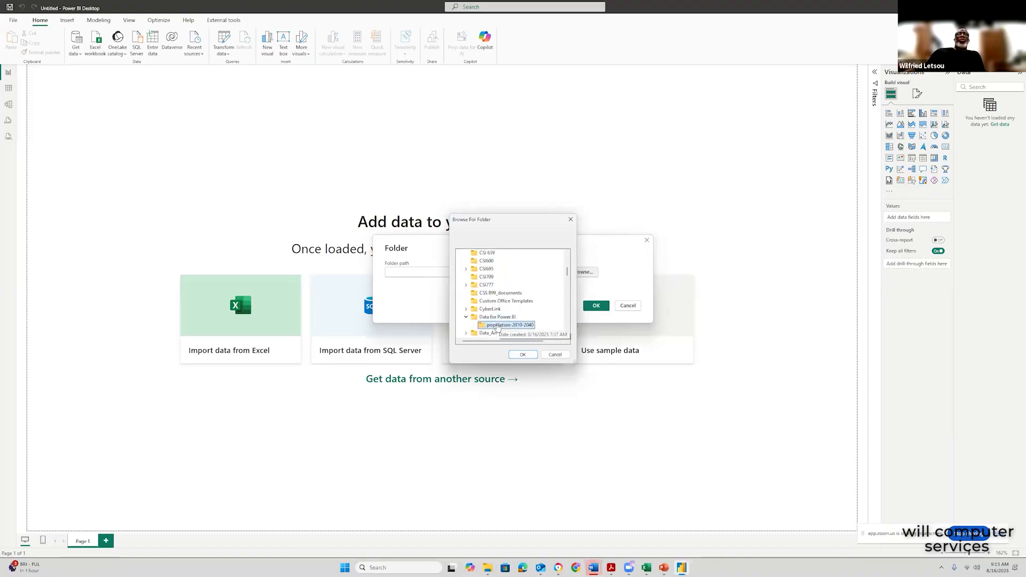
{"action": "left_click", "coordinate": [522, 357]}
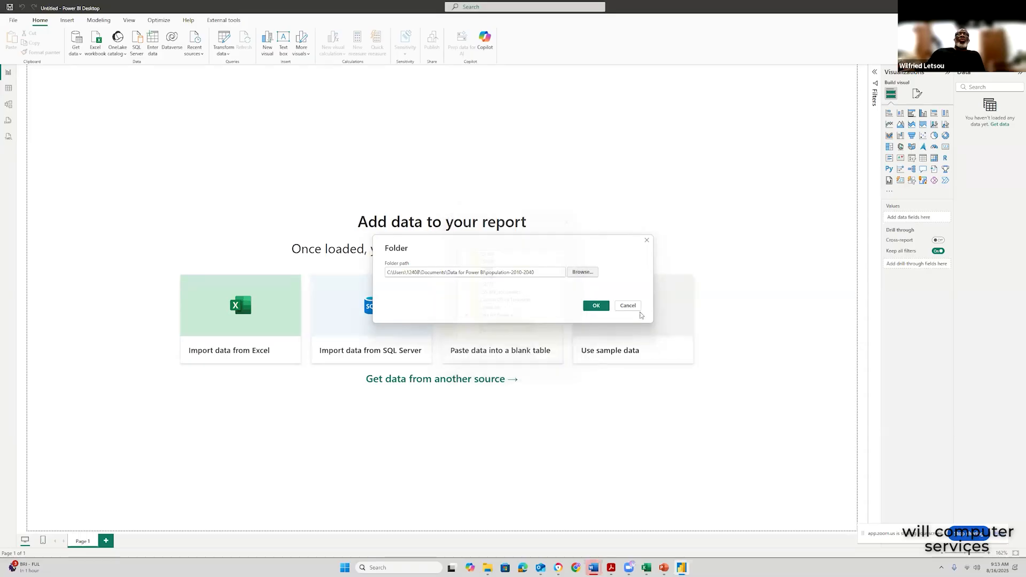
{"action": "left_click", "coordinate": [596, 305]}
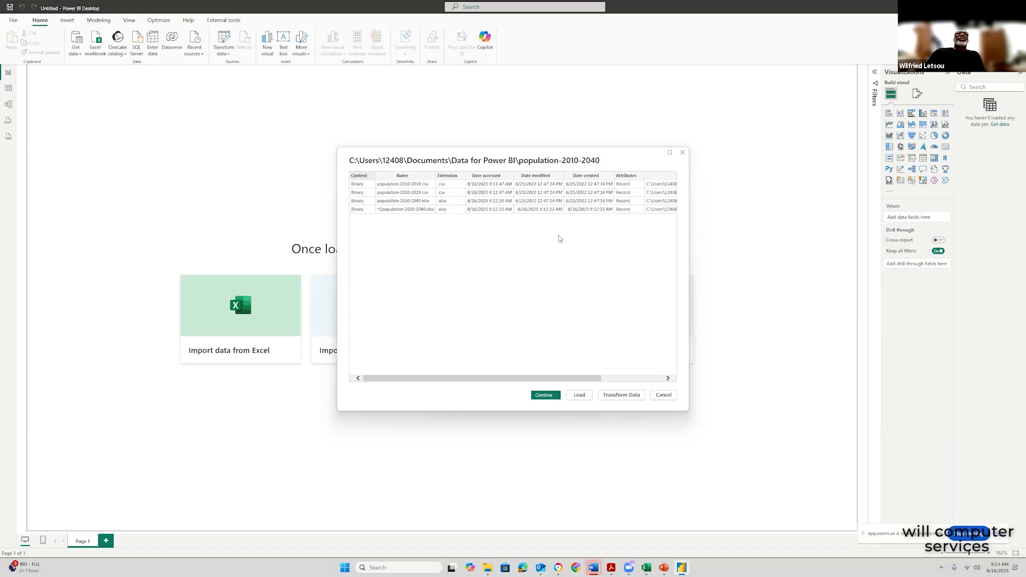
- Combine and load the folder's files with the first file as sample and comma delimiter, and show the table and its fields in Table view
{"action": "left_click", "coordinate": [555, 397]}
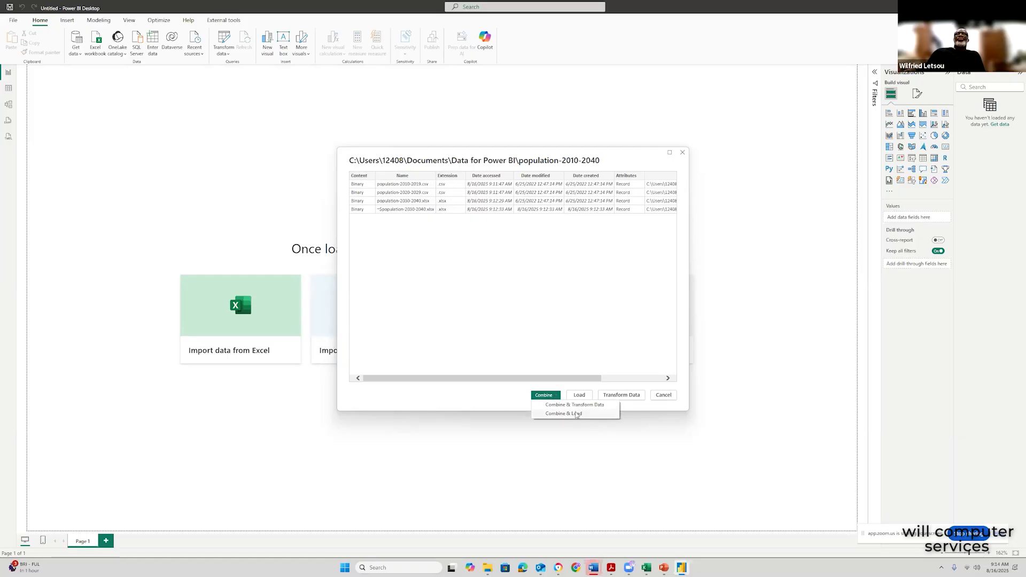
{"action": "left_click", "coordinate": [495, 410]}
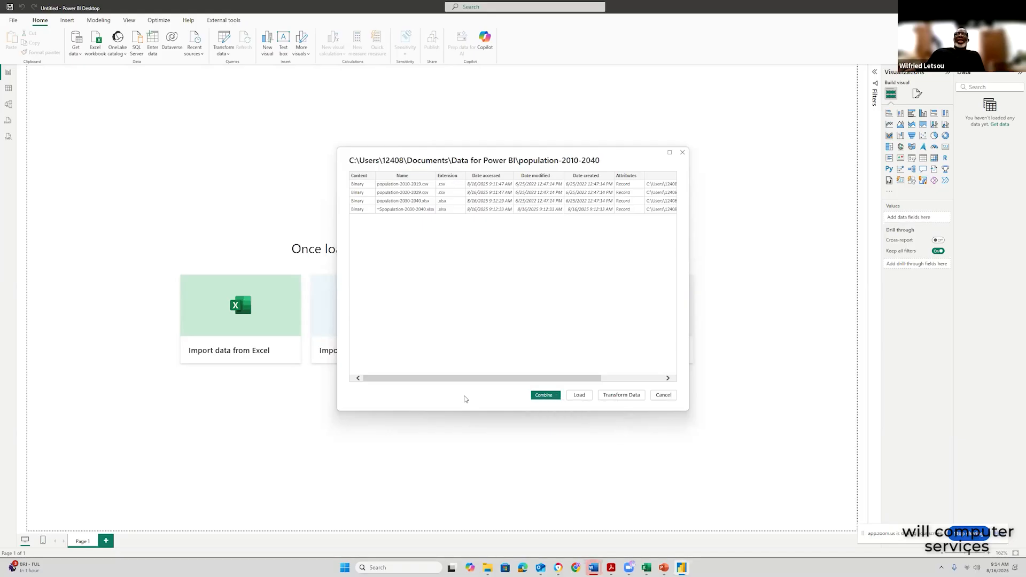
{"action": "left_click", "coordinate": [556, 398]}
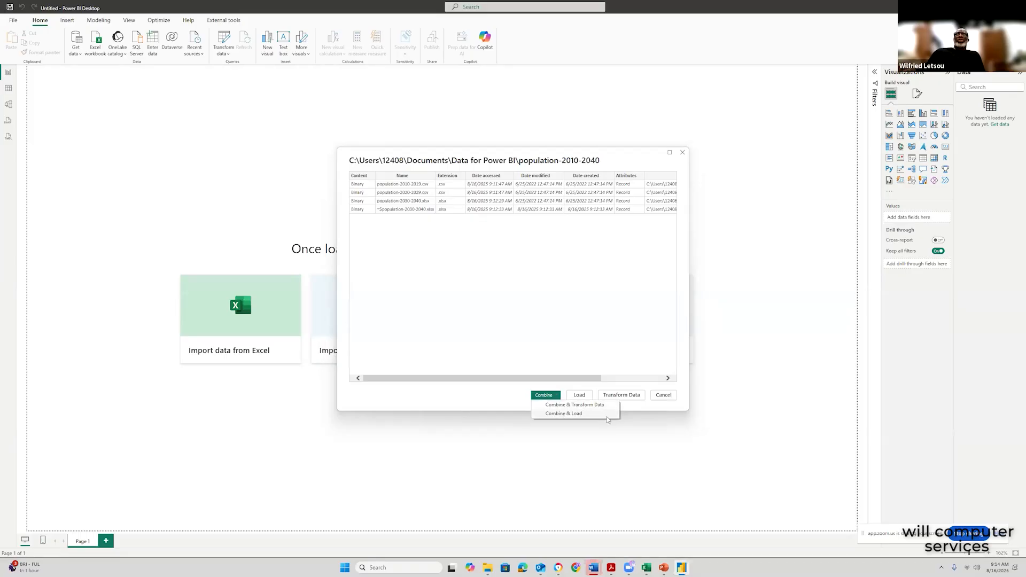
{"action": "left_click", "coordinate": [567, 414]}
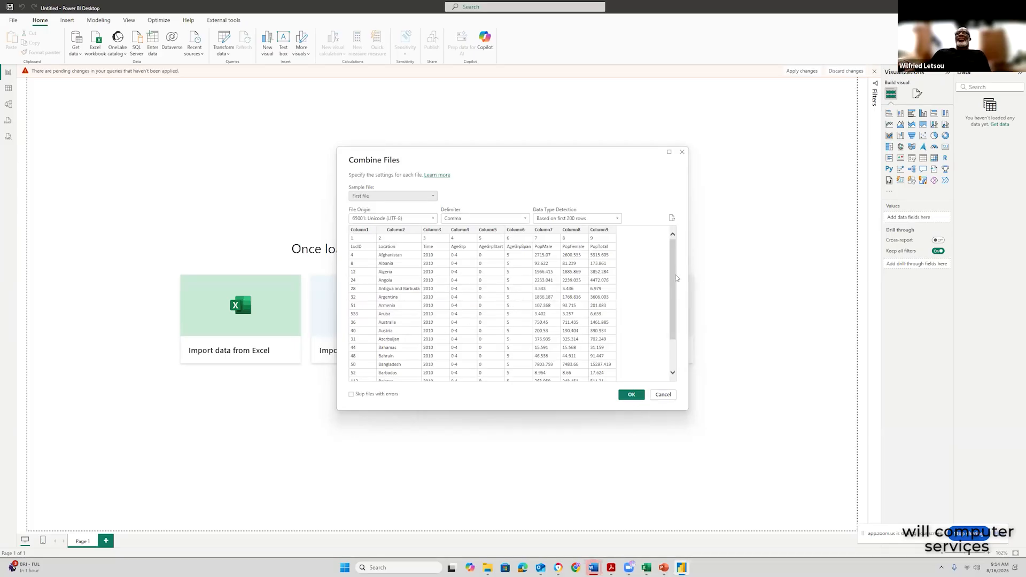
{"action": "left_click_drag", "start_coordinate": [673, 273], "coordinate": [676, 240]}
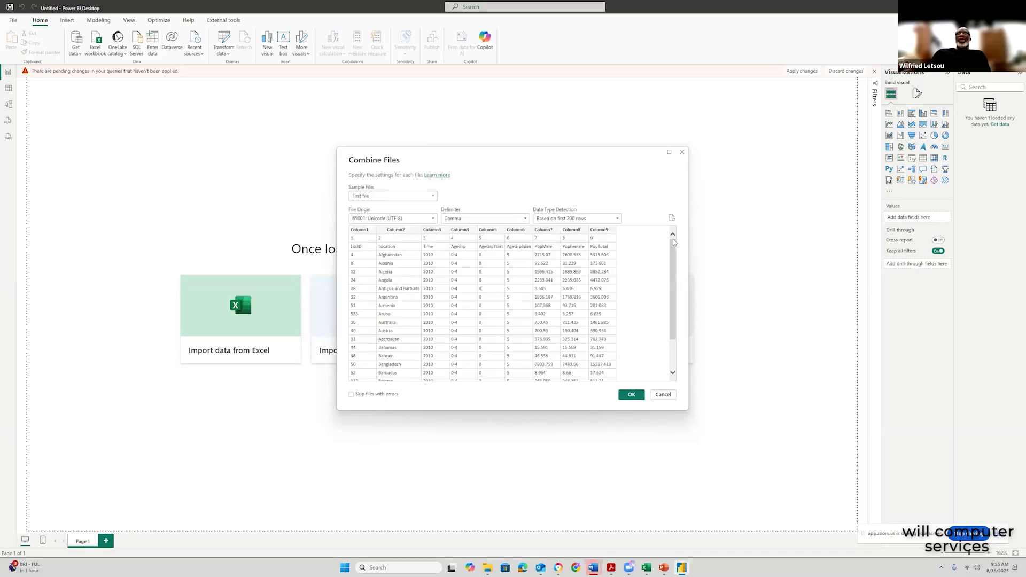
{"action": "left_click", "coordinate": [630, 395]}
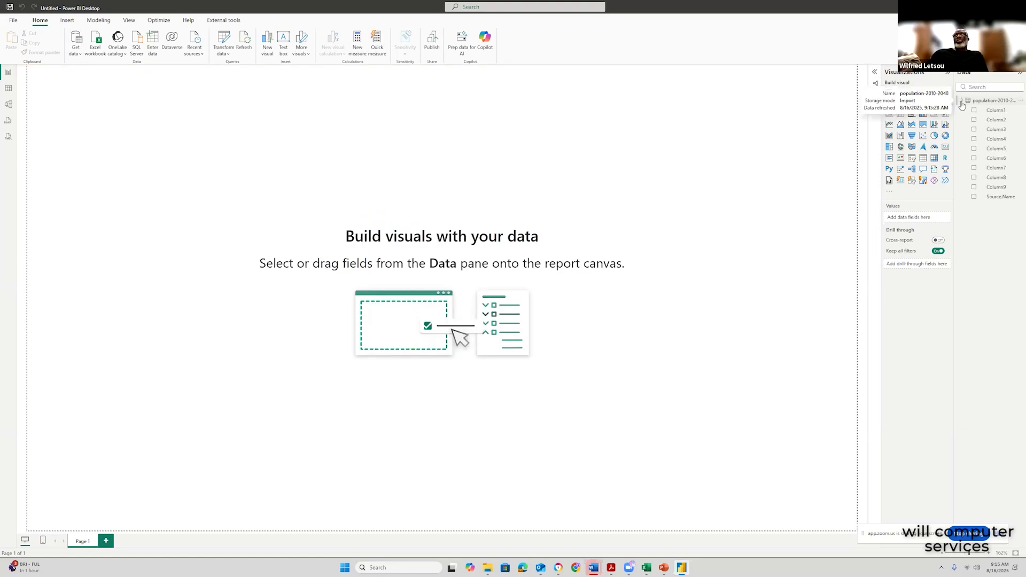
{"action": "left_click", "coordinate": [8, 89]}
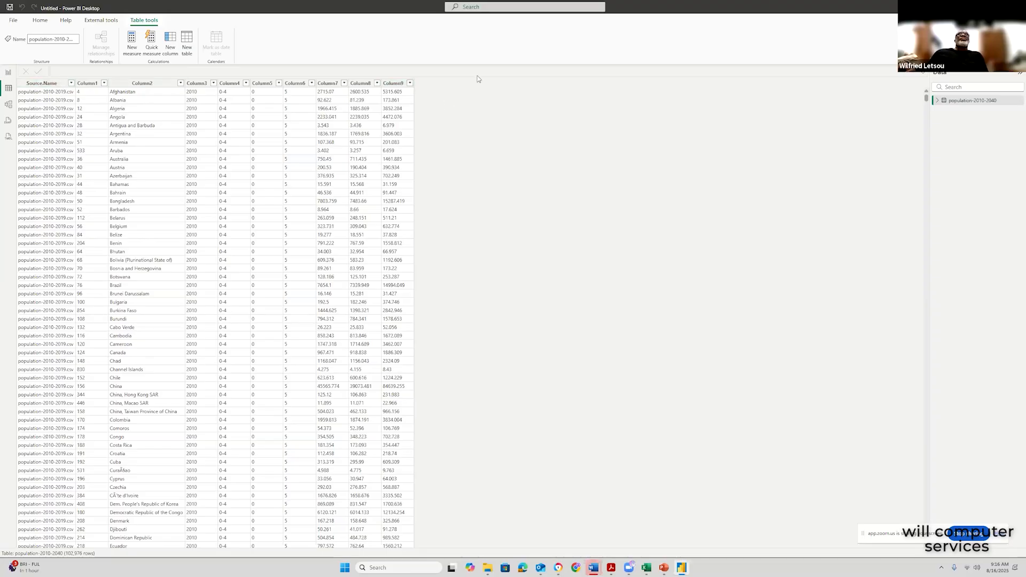
{"action": "left_click", "coordinate": [936, 101]}
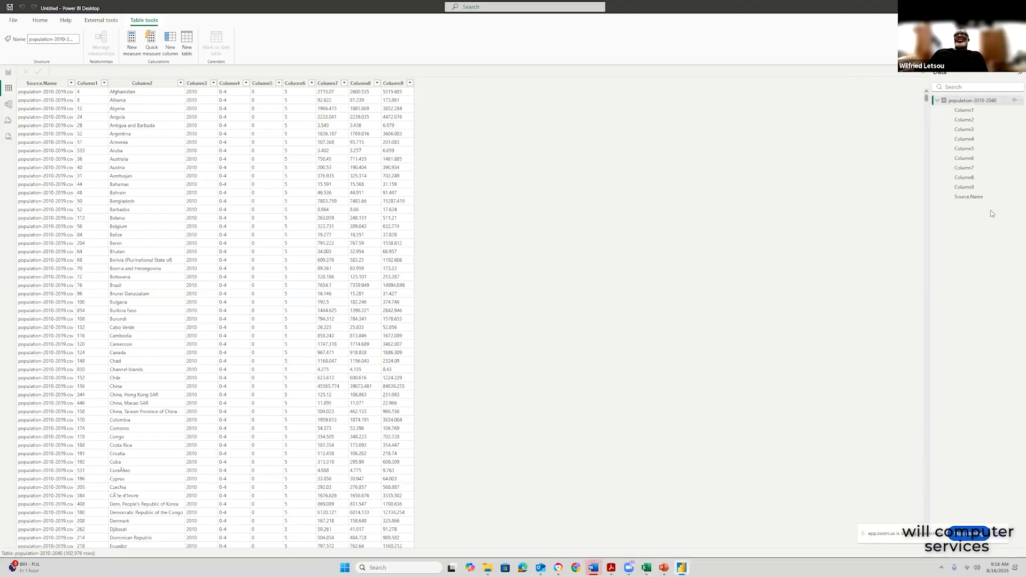
- Delete the combined population-2010-2040 table from the model
{"action": "left_click", "coordinate": [1020, 102]}
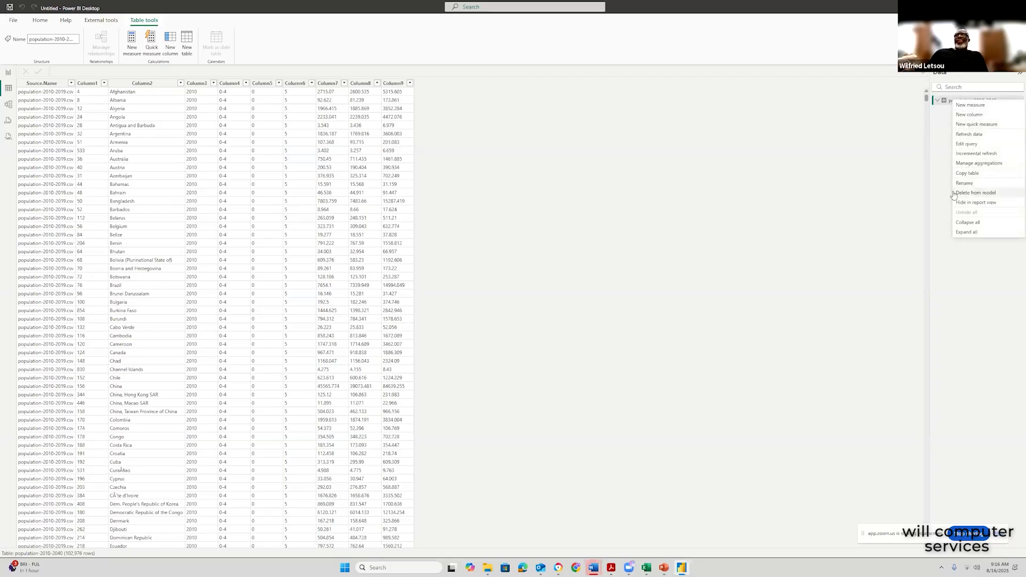
{"action": "left_click", "coordinate": [956, 193]}
{"action": "left_click", "coordinate": [560, 303]}
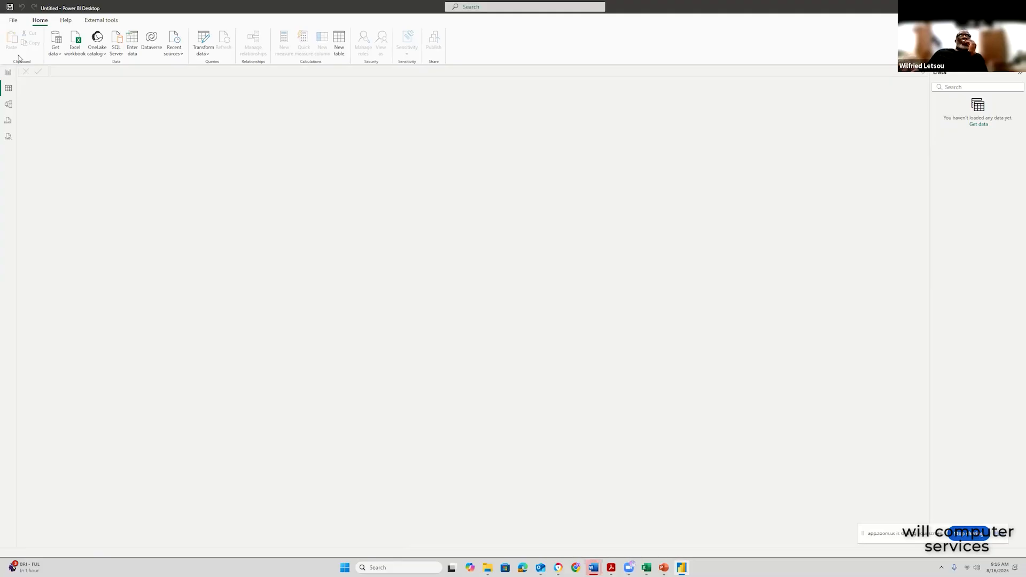
- Start another import into the emptied report using the Folder connector from the full list of data sources
{"action": "left_click", "coordinate": [60, 55]}
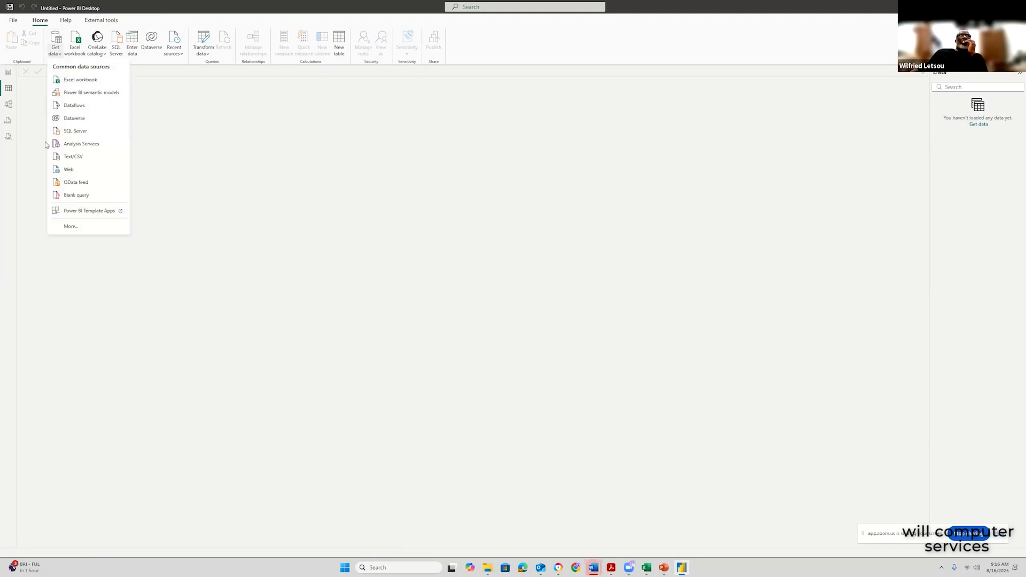
{"action": "left_click", "coordinate": [70, 226]}
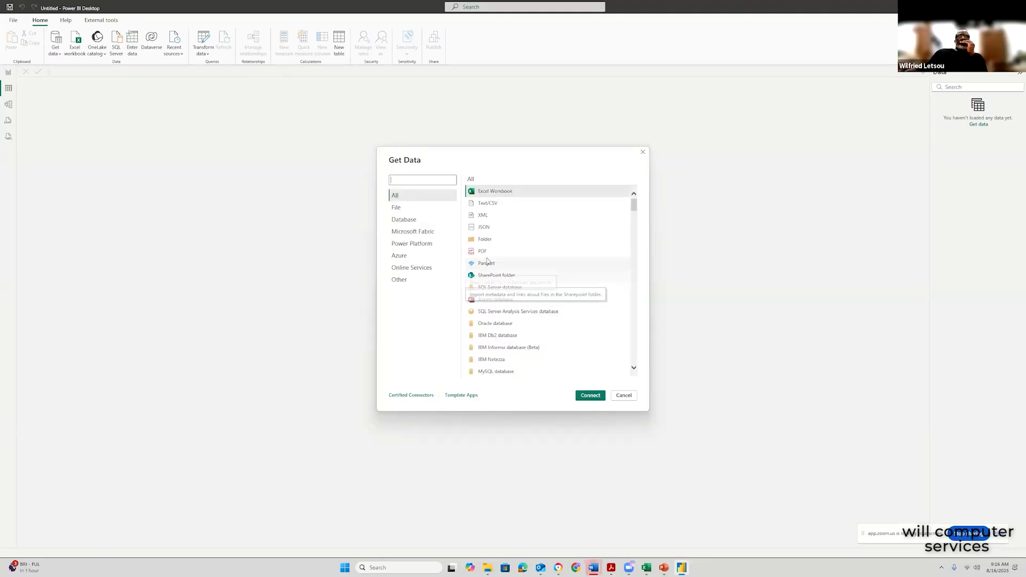
{"action": "left_click", "coordinate": [485, 240]}
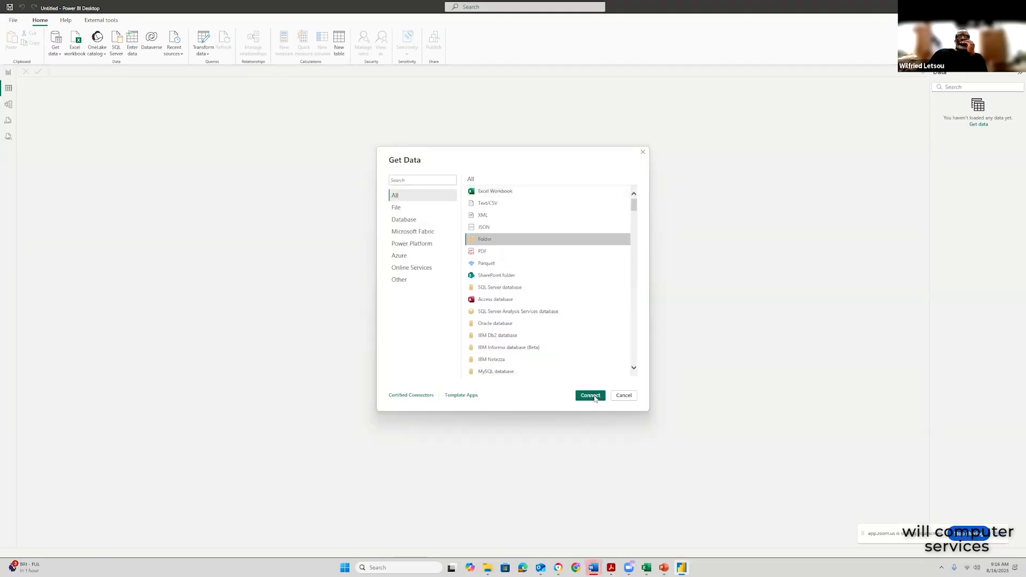
{"action": "left_click", "coordinate": [595, 397]}
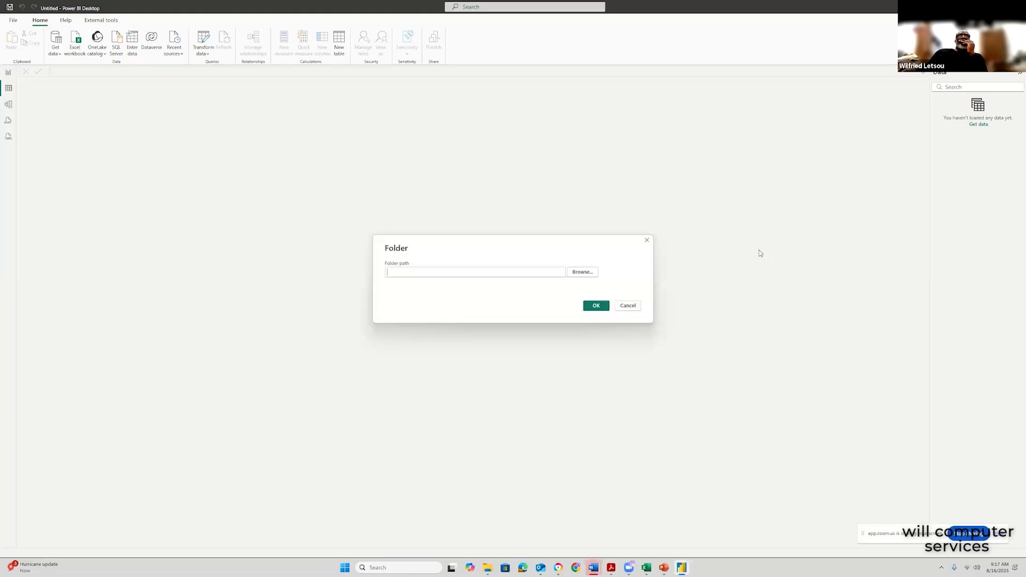
- Choose the population-2010-2040 folder inside Documents > Data for Power BI as the folder path and open its file preview
{"action": "left_click", "coordinate": [583, 272]}
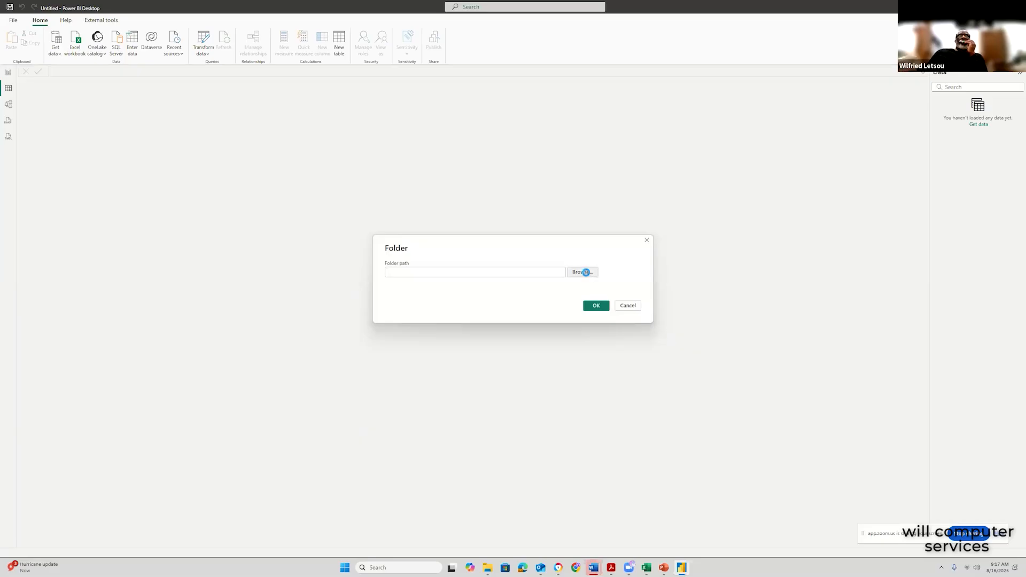
{"action": "scroll", "coordinate": [499, 321], "scroll_direction": "down", "scroll_amount": 2}
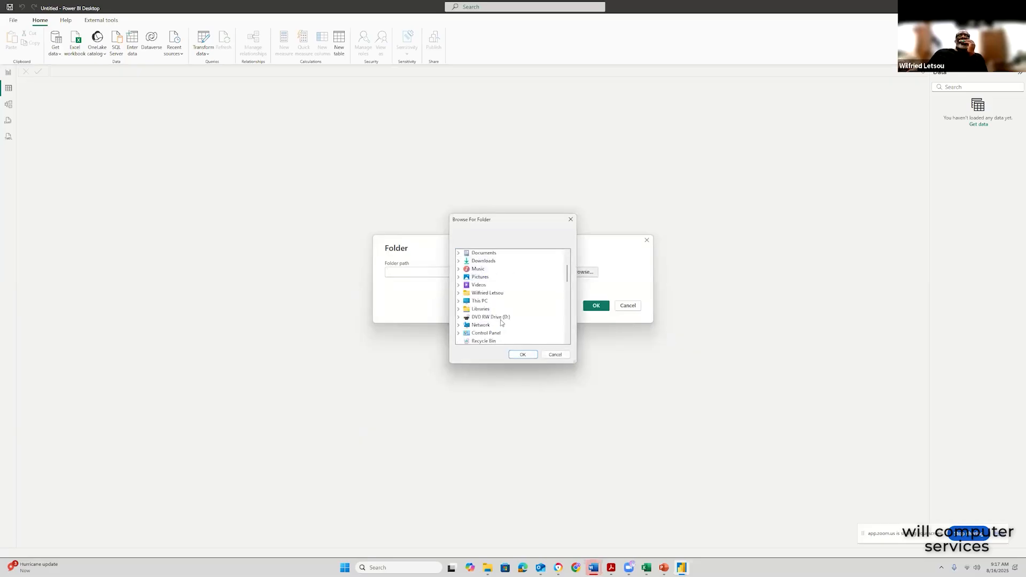
{"action": "scroll", "coordinate": [500, 321], "scroll_direction": "up", "scroll_amount": 2}
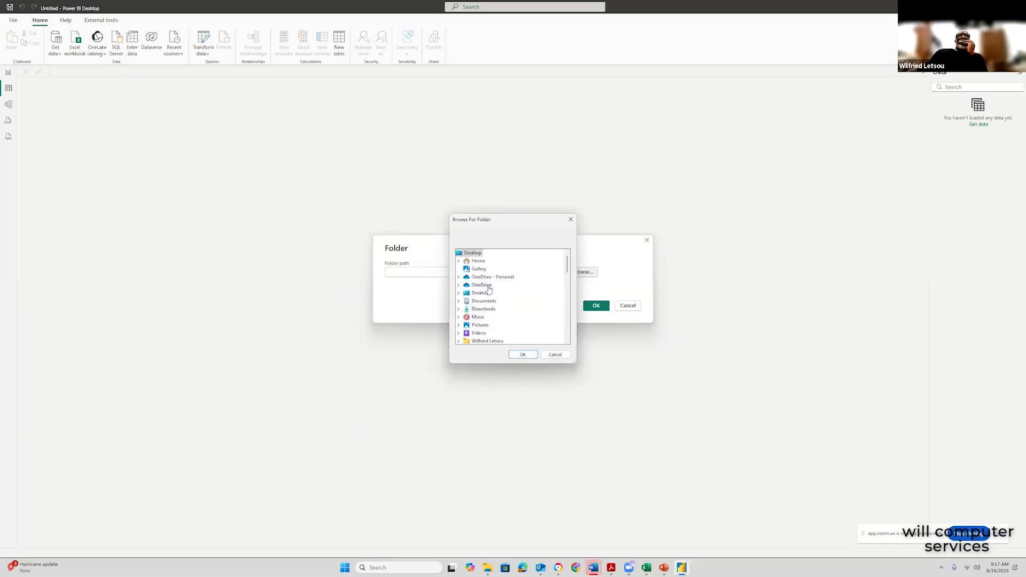
{"action": "double_click", "coordinate": [489, 302]}
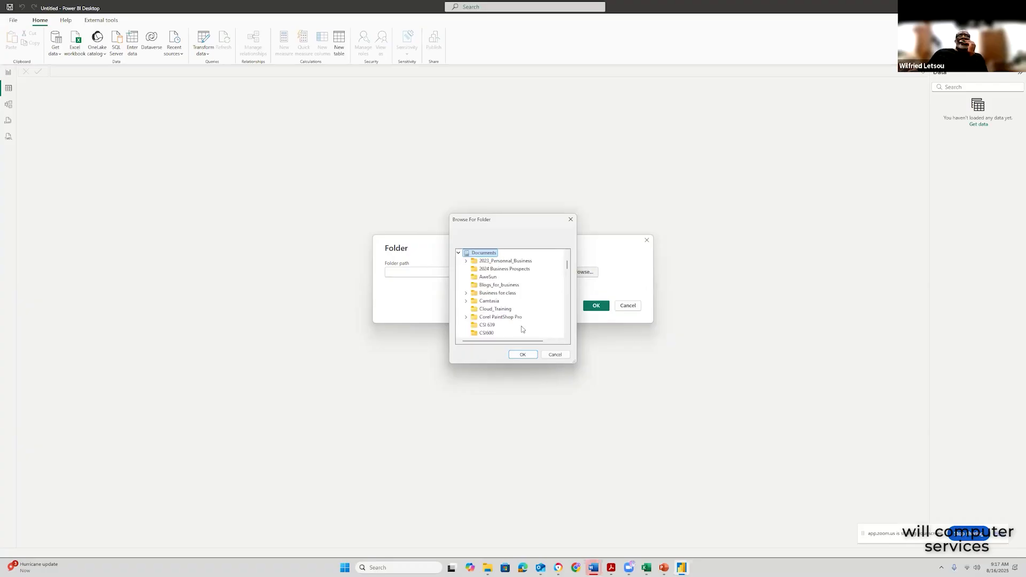
{"action": "scroll", "coordinate": [521, 302], "scroll_direction": "down", "scroll_amount": 3}
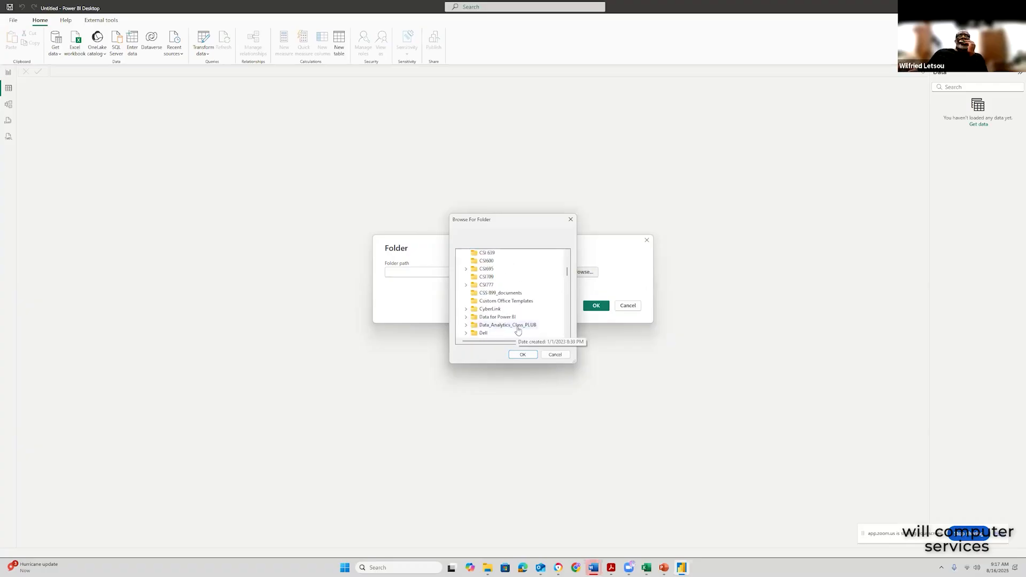
{"action": "double_click", "coordinate": [506, 318]}
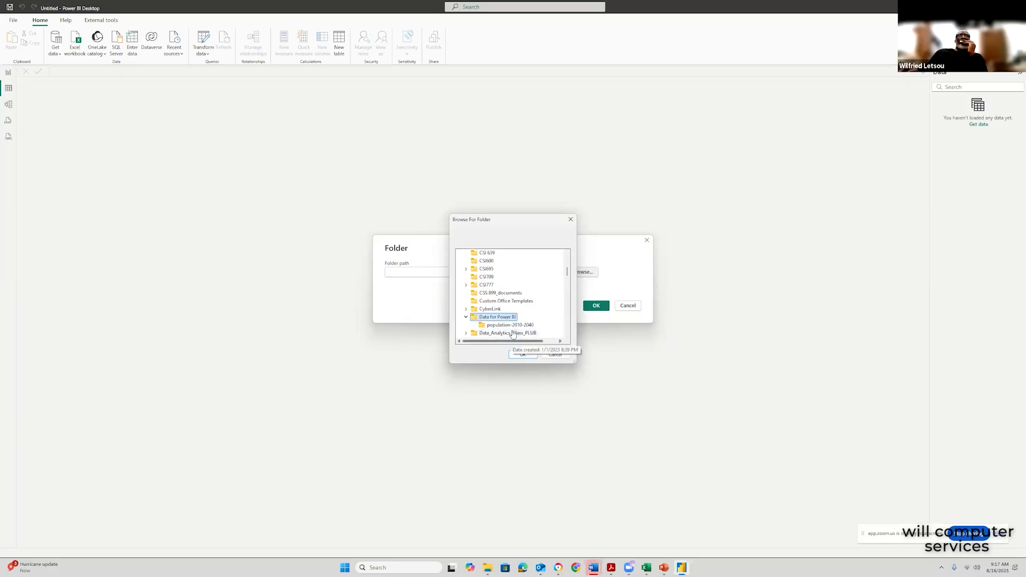
{"action": "left_click", "coordinate": [513, 325]}
{"action": "left_click", "coordinate": [523, 357]}
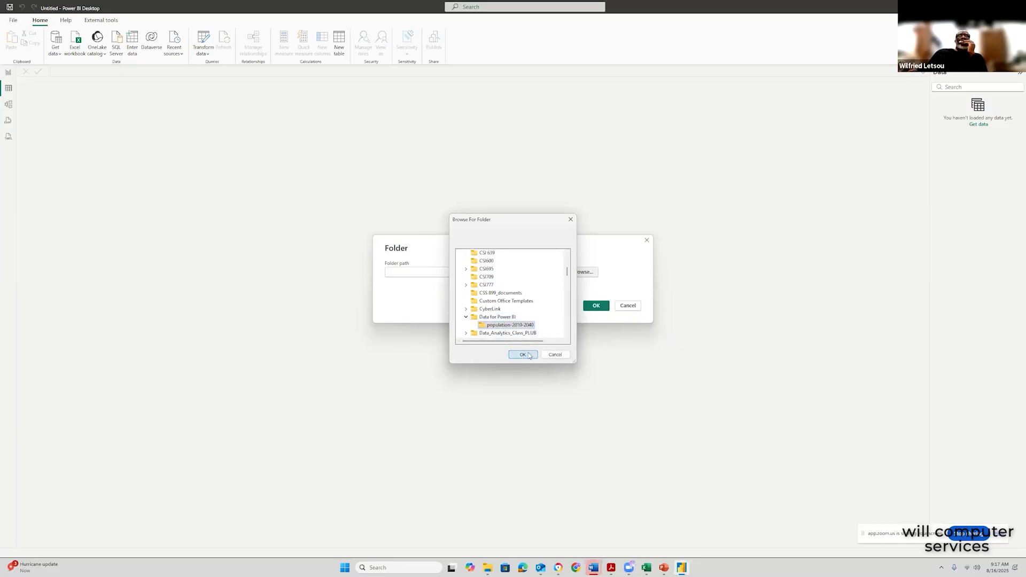
{"action": "left_click", "coordinate": [593, 307]}
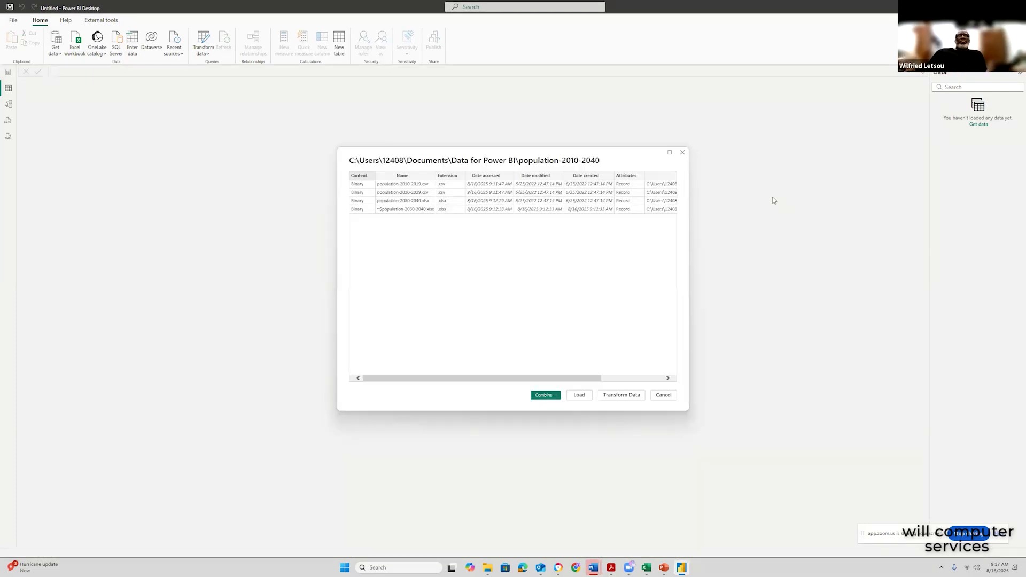
- Combine and transform the folder's files, using the first file as sample, comma delimiter and type detection based on the first 200 rows
{"action": "left_click", "coordinate": [556, 397]}
{"action": "left_click", "coordinate": [558, 411]}
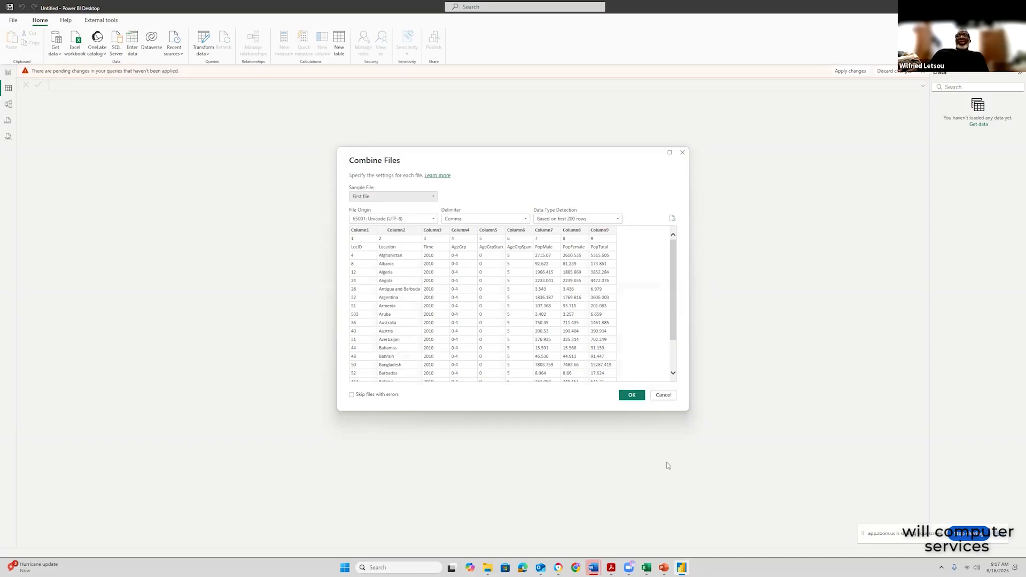
{"action": "left_click", "coordinate": [635, 396]}
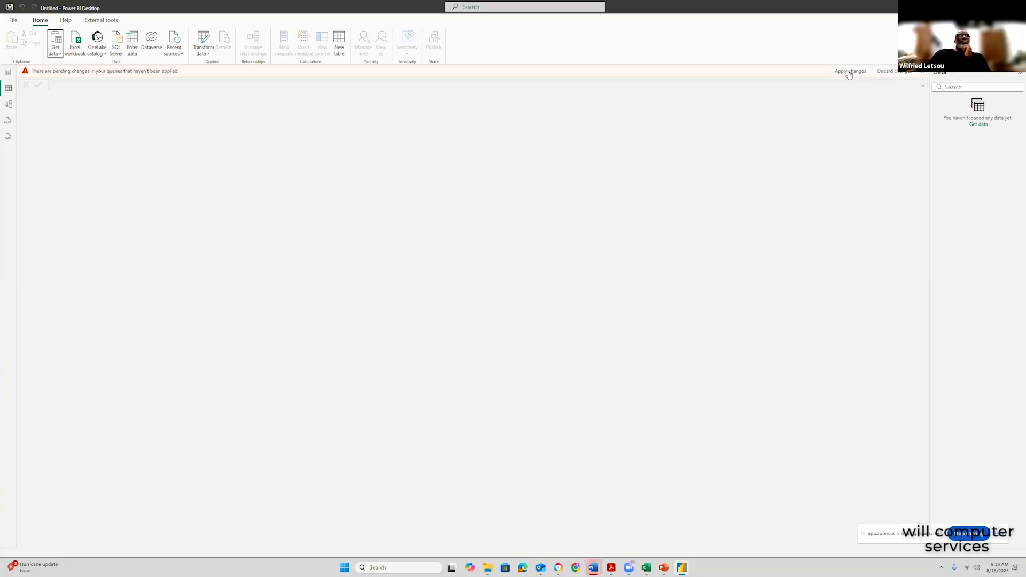
- Bring the Power Query Editor window to the front and maximize it
{"action": "mouse_move", "coordinate": [686, 568]}
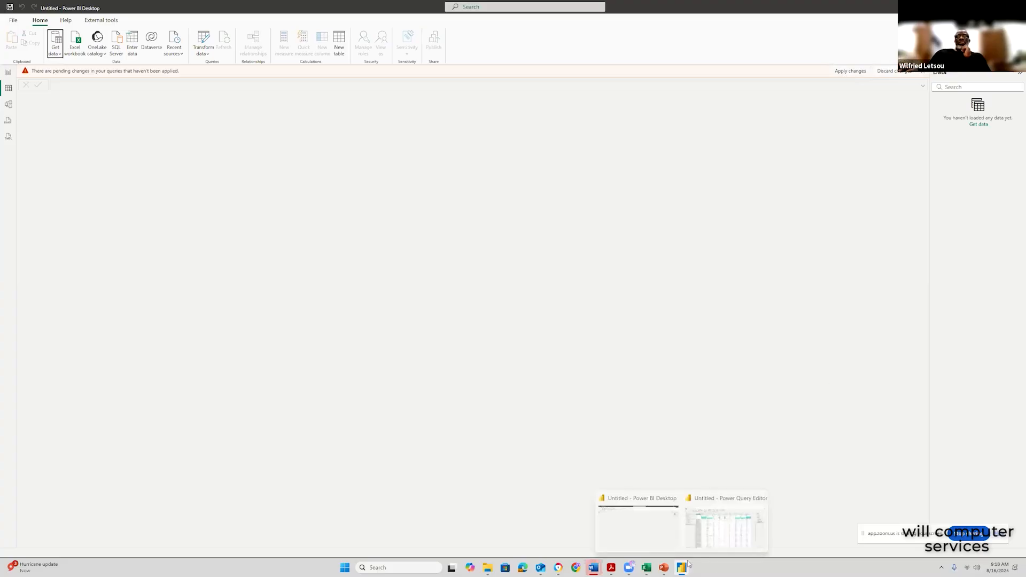
{"action": "left_click", "coordinate": [728, 536]}
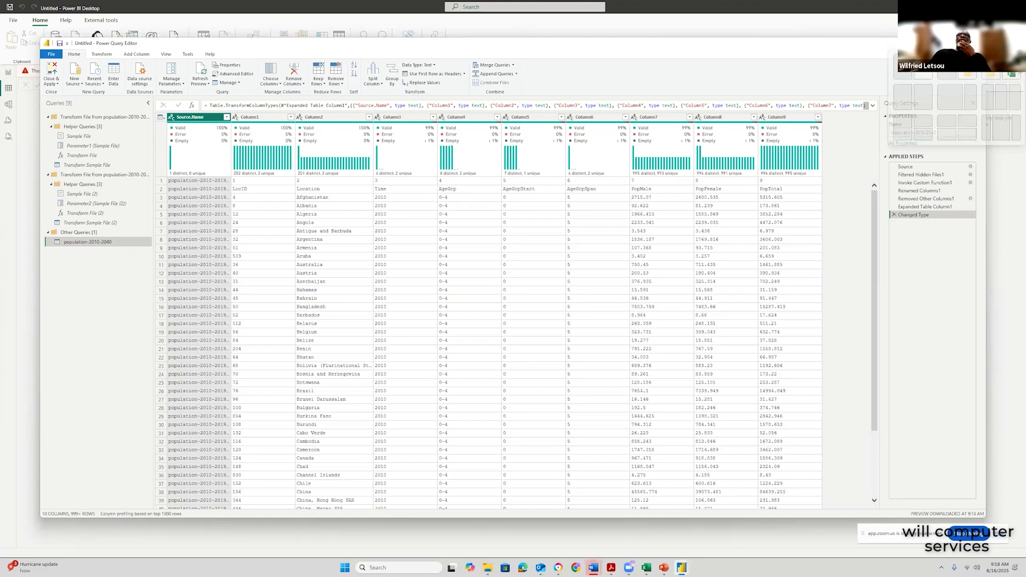
{"action": "left_click", "coordinate": [958, 43]}
{"action": "mouse_move", "coordinate": [492, 136]}
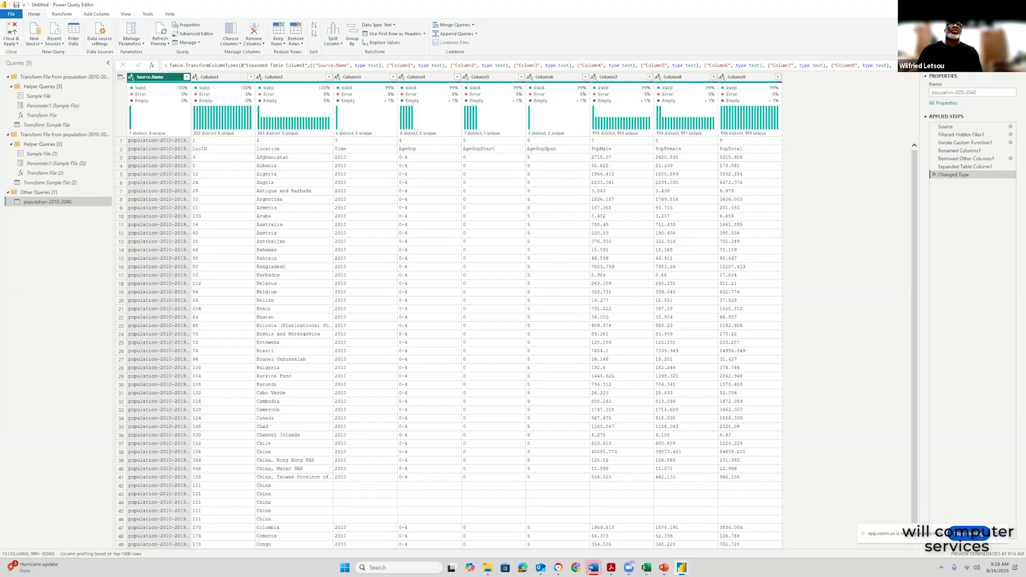
- Restore the Power Query Editor to a smaller window, move it down over the main report window, and maximize it again
{"action": "left_click", "coordinate": [989, 4]}
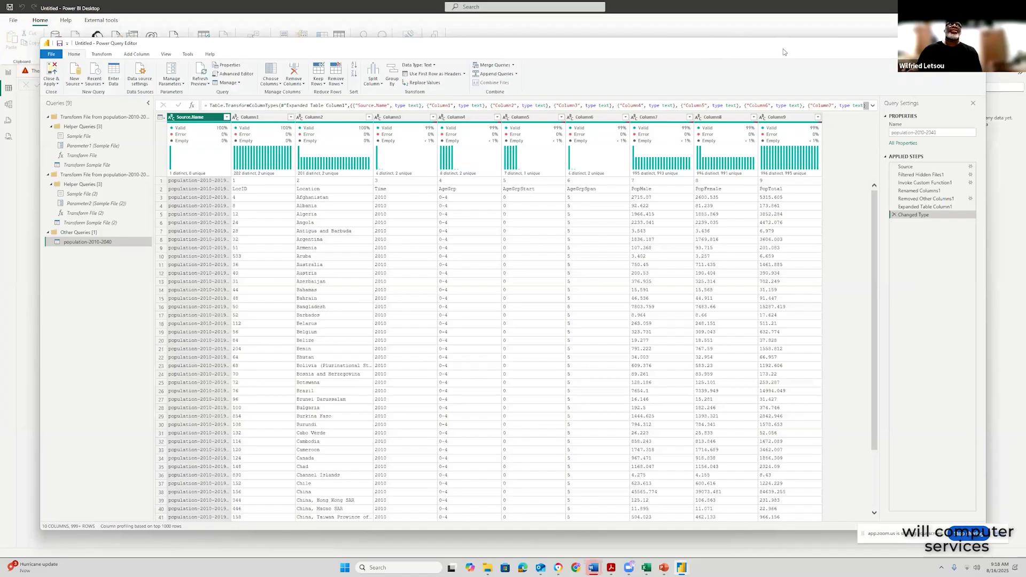
{"action": "left_click_drag", "start_coordinate": [784, 49], "coordinate": [748, 279]}
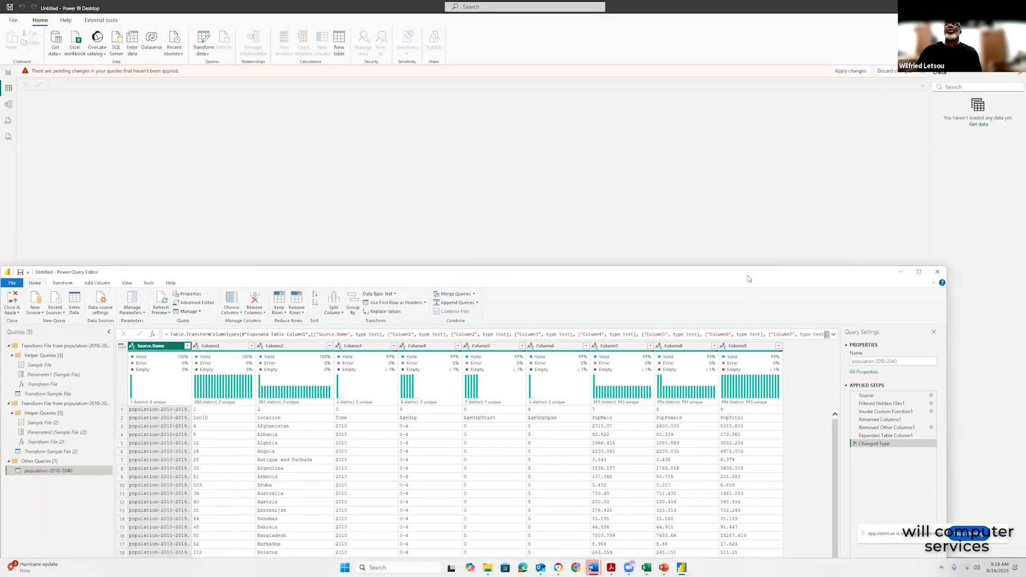
{"action": "left_click_drag", "start_coordinate": [748, 278], "coordinate": [778, 1]}
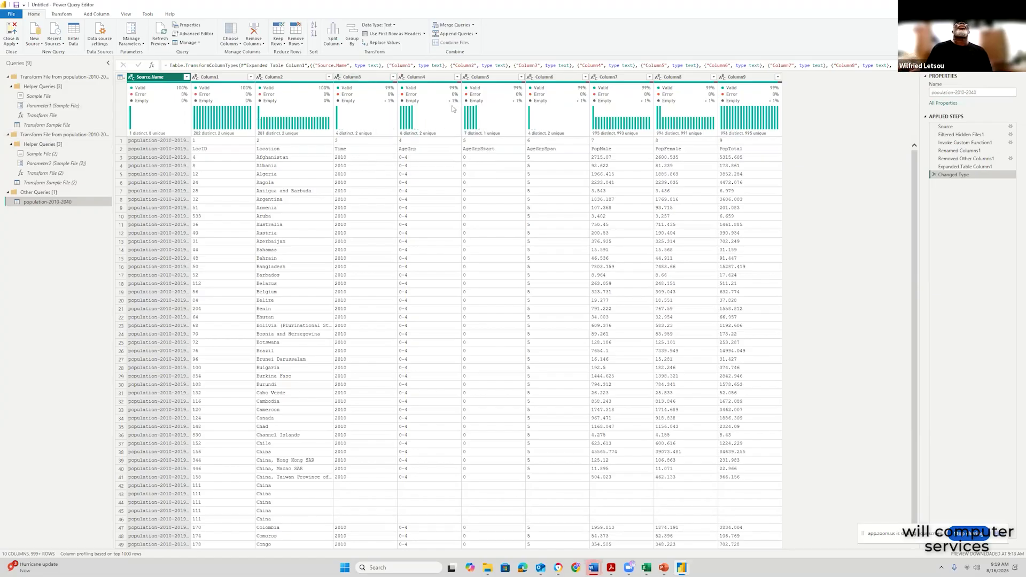
- Try removing the top 1 row of the population-2010-2040 query, and delete the Removed Top Rows applied step
{"action": "mouse_move", "coordinate": [455, 104]}
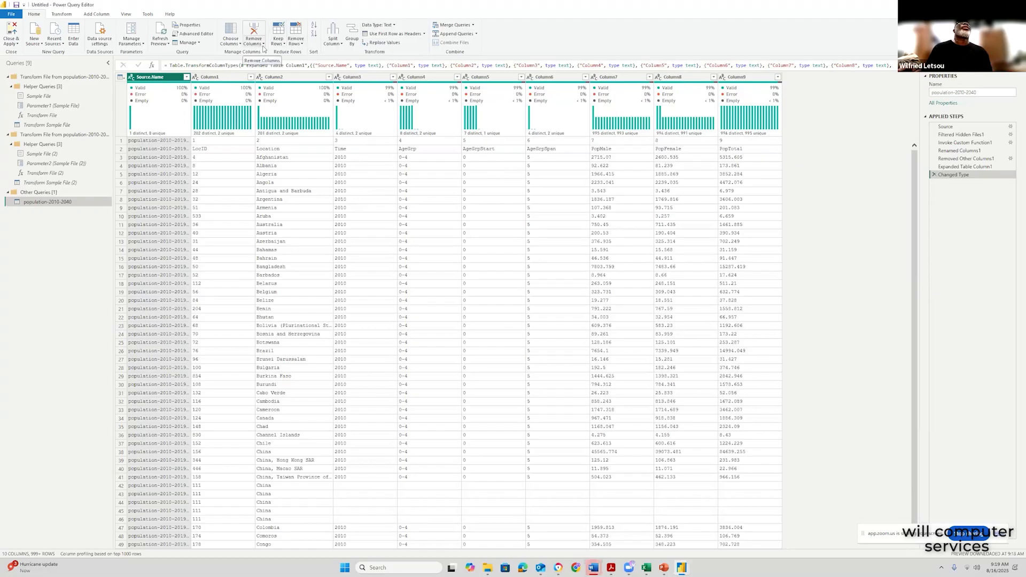
{"action": "left_click", "coordinate": [296, 42]}
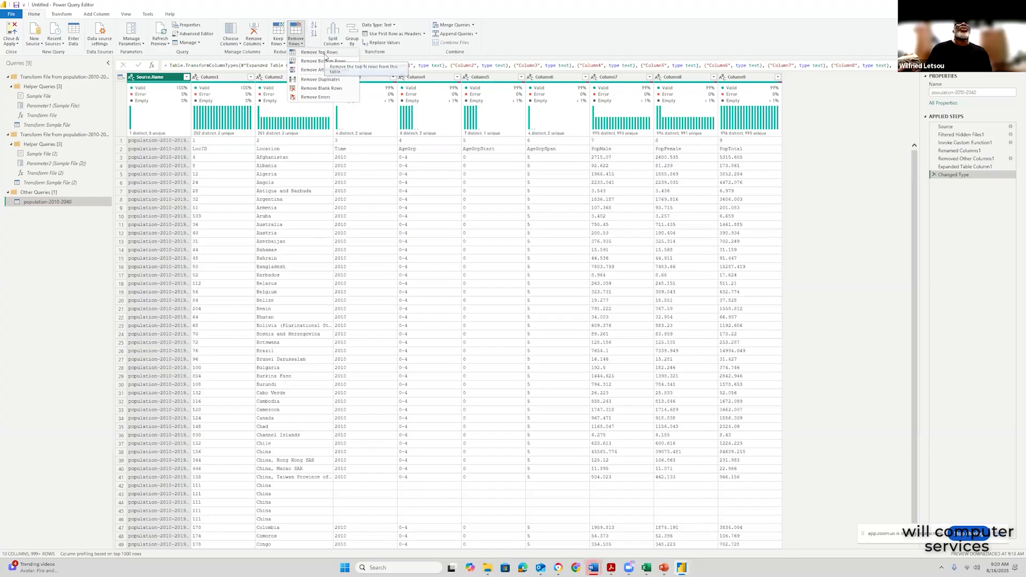
{"action": "left_click", "coordinate": [323, 52]}
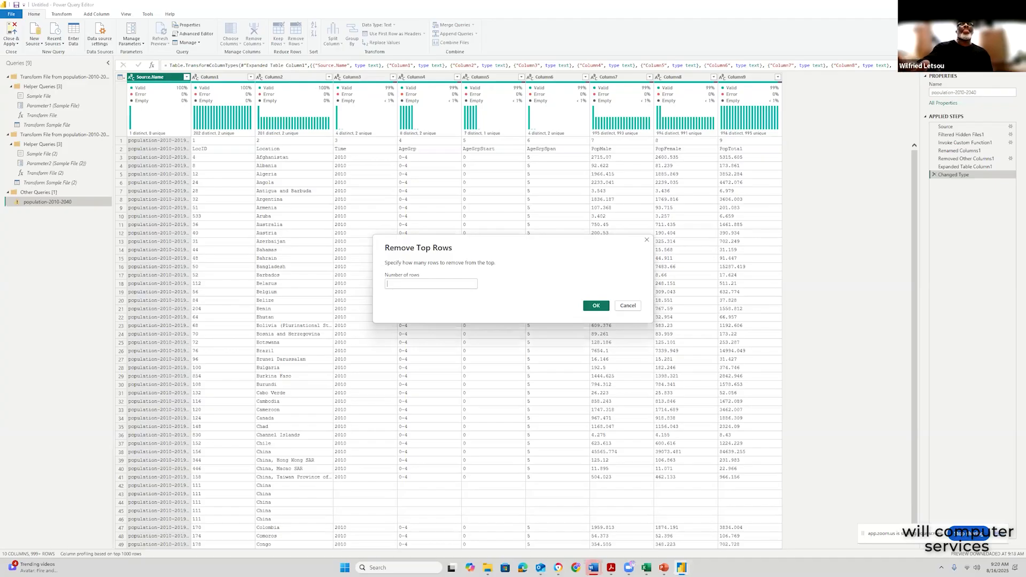
{"action": "type", "text": "1"}
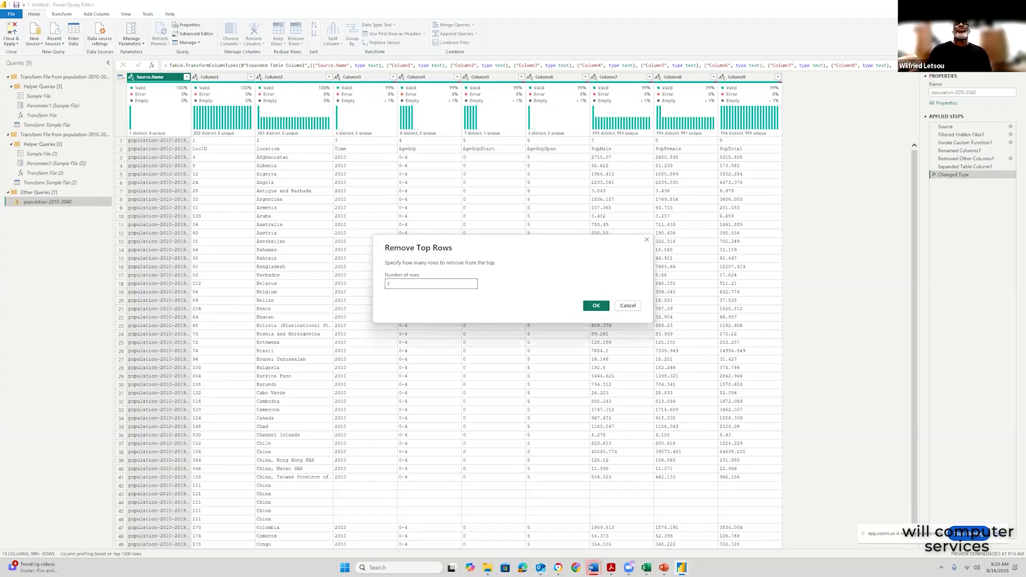
{"action": "left_click", "coordinate": [596, 306]}
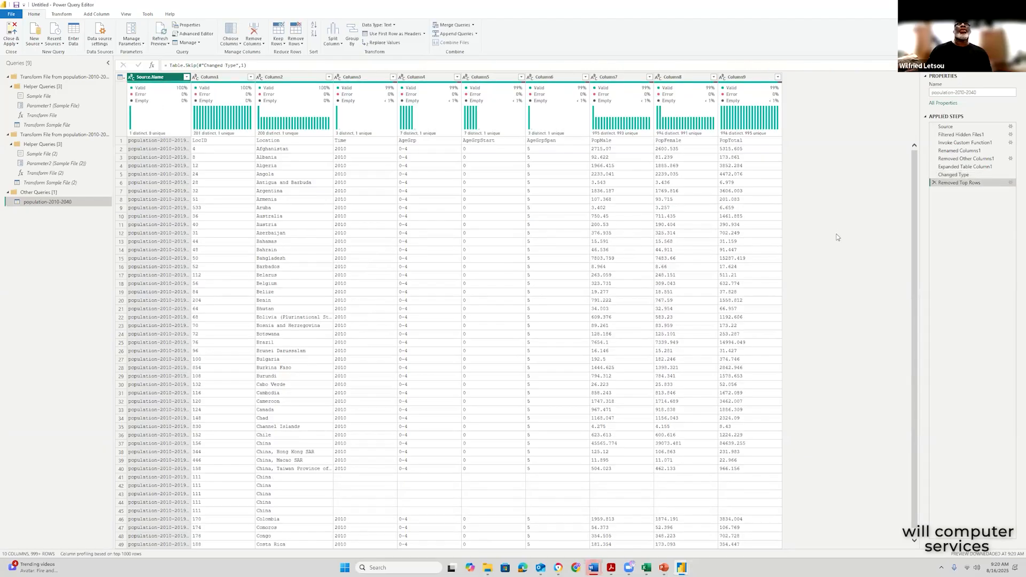
{"action": "mouse_move", "coordinate": [768, 136]}
{"action": "key", "text": "Delete"}
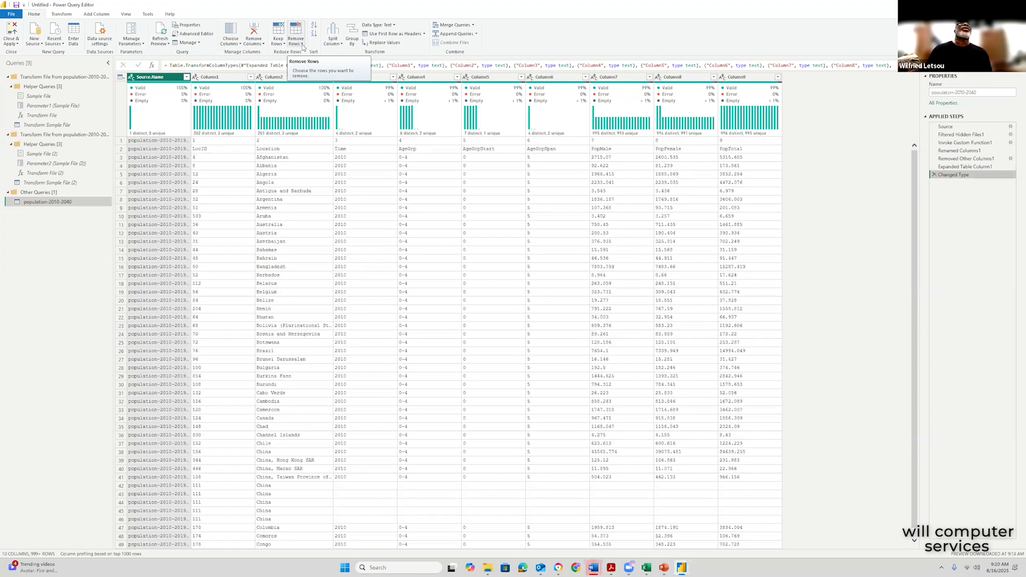
{"action": "left_click", "coordinate": [283, 45]}
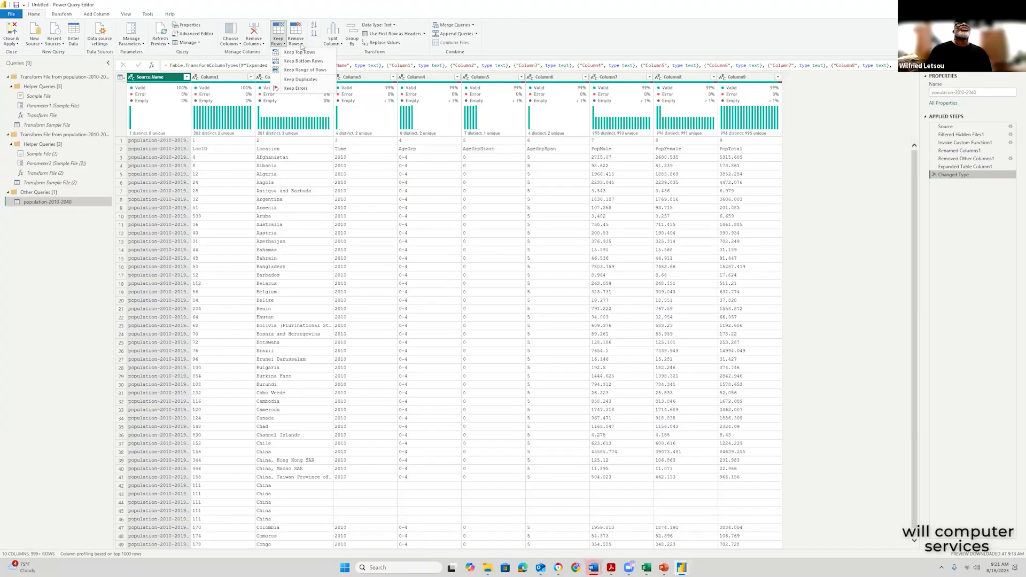
{"action": "left_click", "coordinate": [301, 45]}
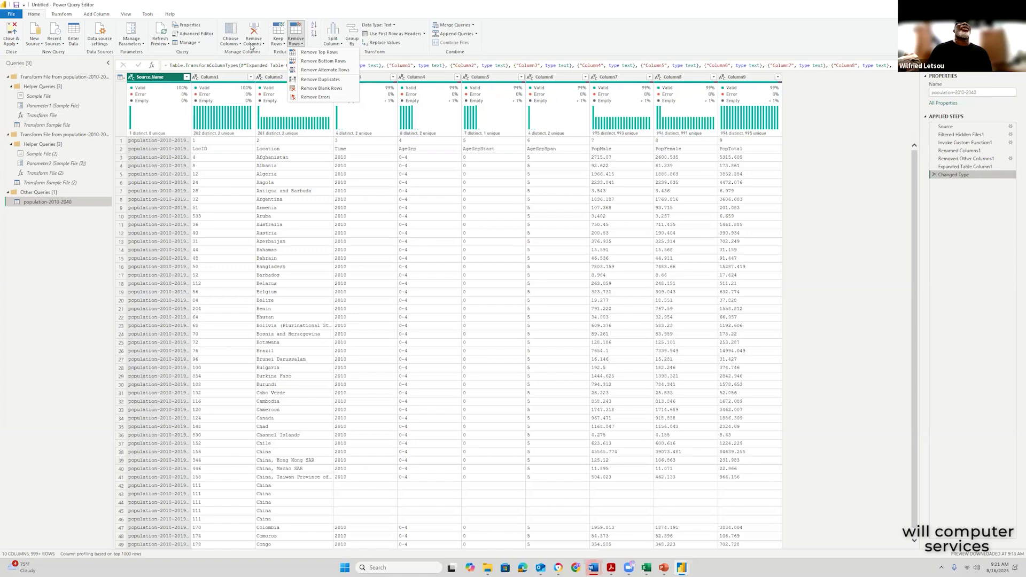
{"action": "left_click", "coordinate": [317, 52]}
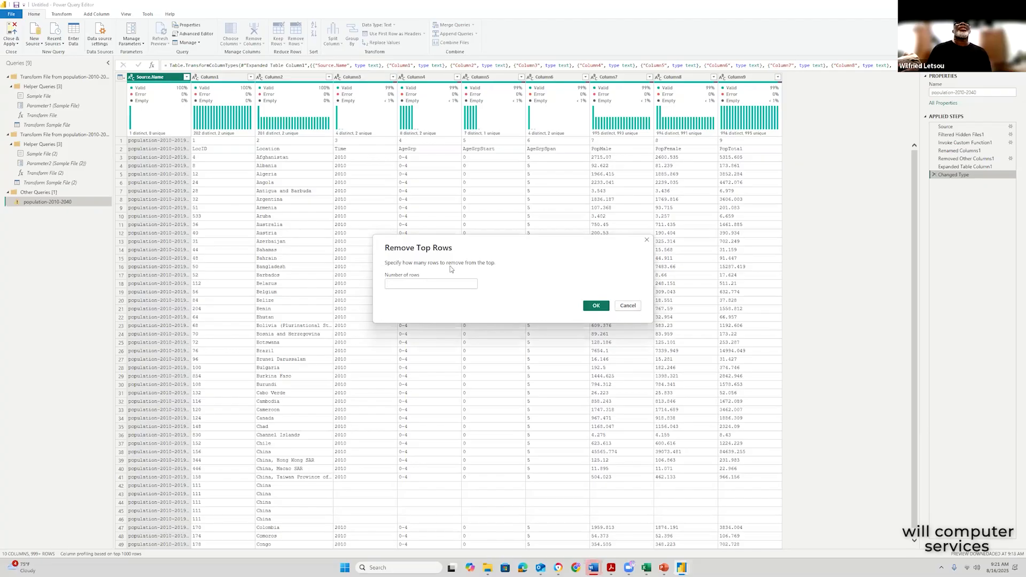
{"action": "left_click", "coordinate": [627, 306]}
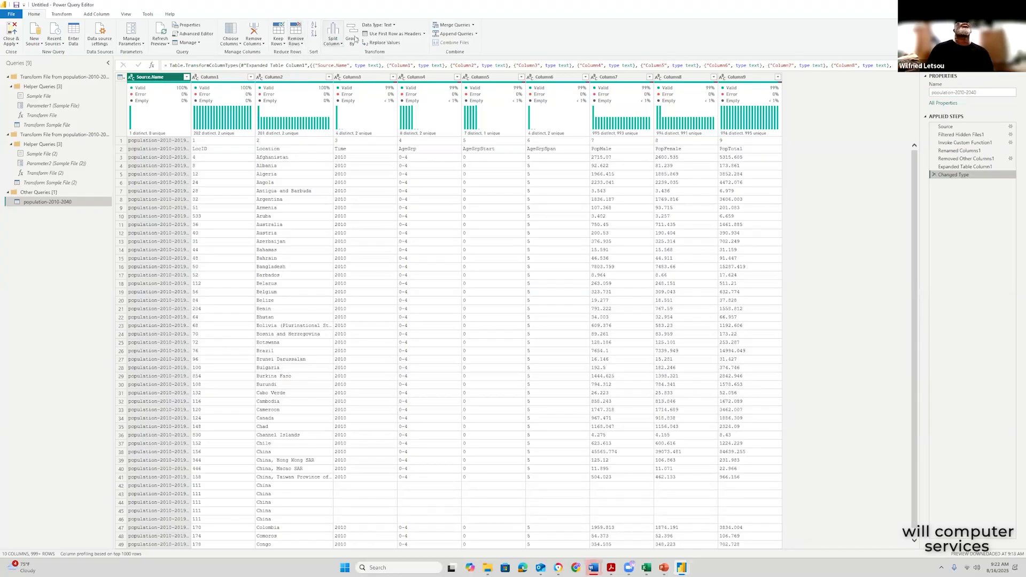
- Try using the first row as headers, and delete the Changed Type1 and Promoted Headers applied steps
{"action": "left_click", "coordinate": [424, 35]}
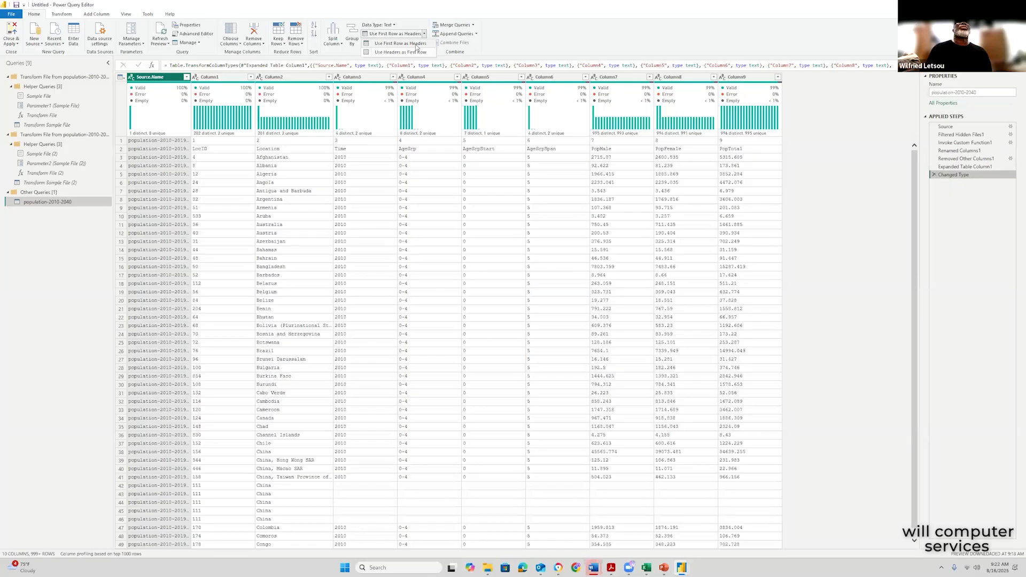
{"action": "left_click", "coordinate": [406, 43]}
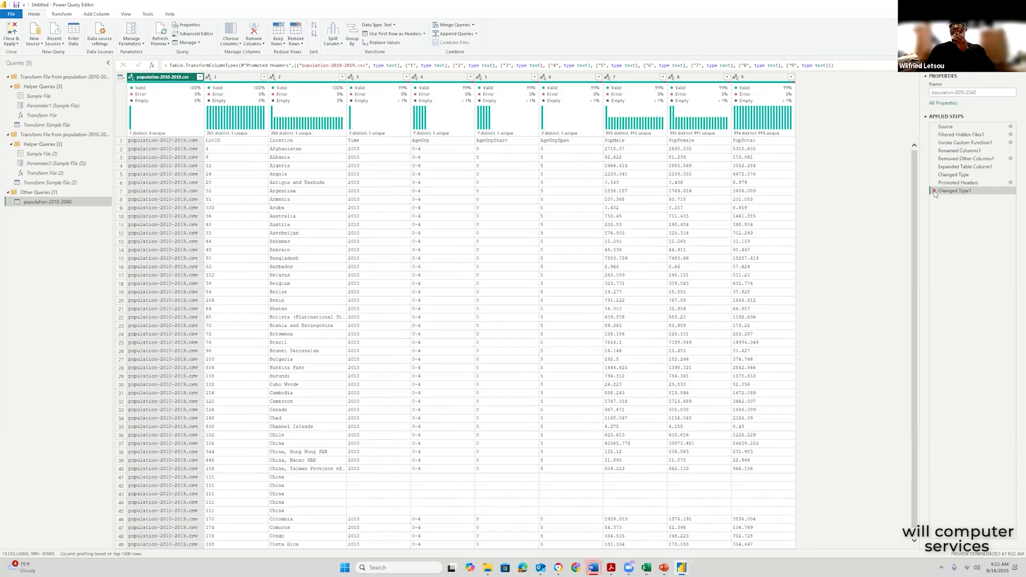
{"action": "key", "text": "Delete"}
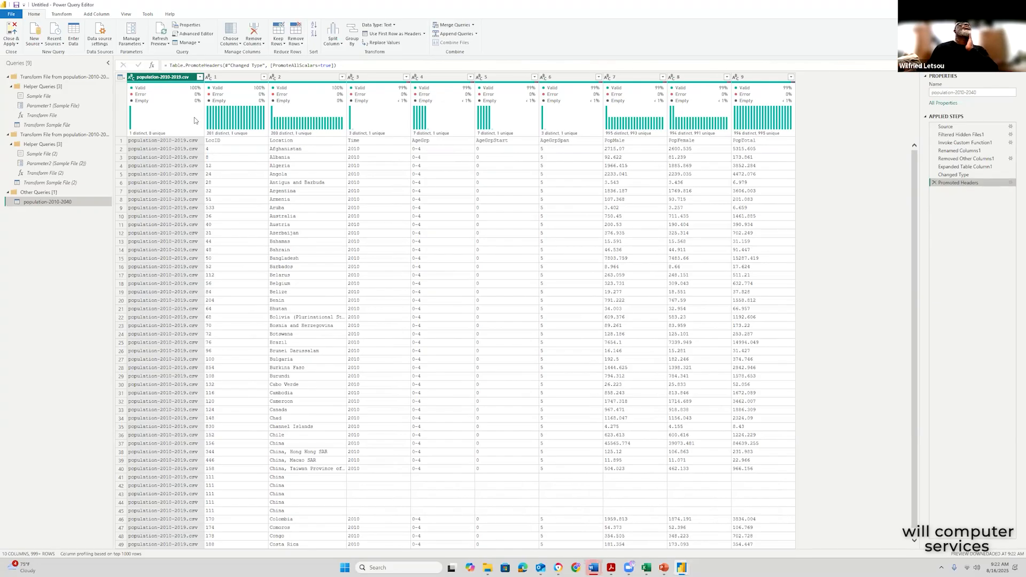
{"action": "left_click", "coordinate": [934, 182]}
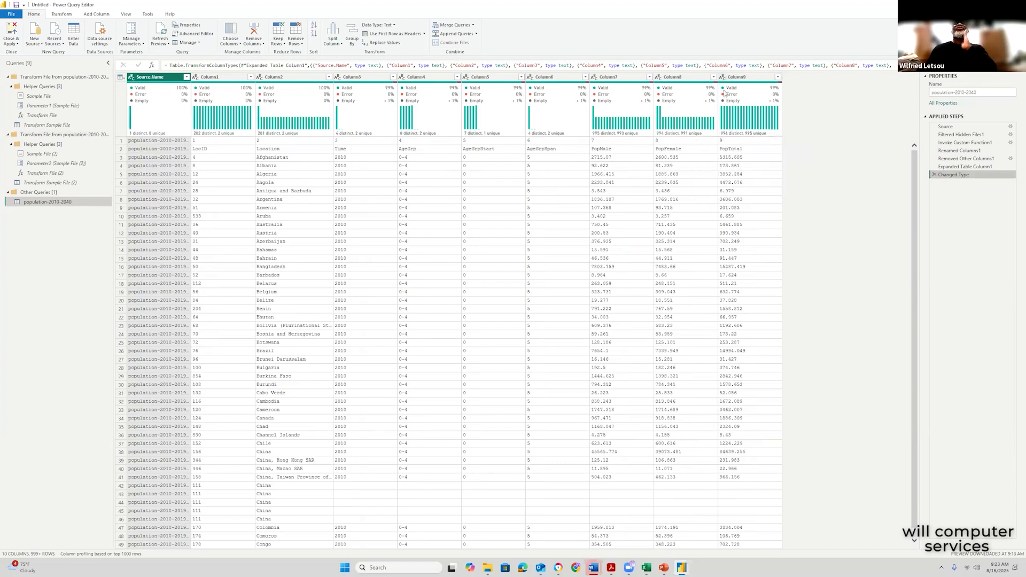
- Remove the top 1 row, holding the column numbers, from the population-2010-2040 query
{"action": "mouse_move", "coordinate": [716, 109]}
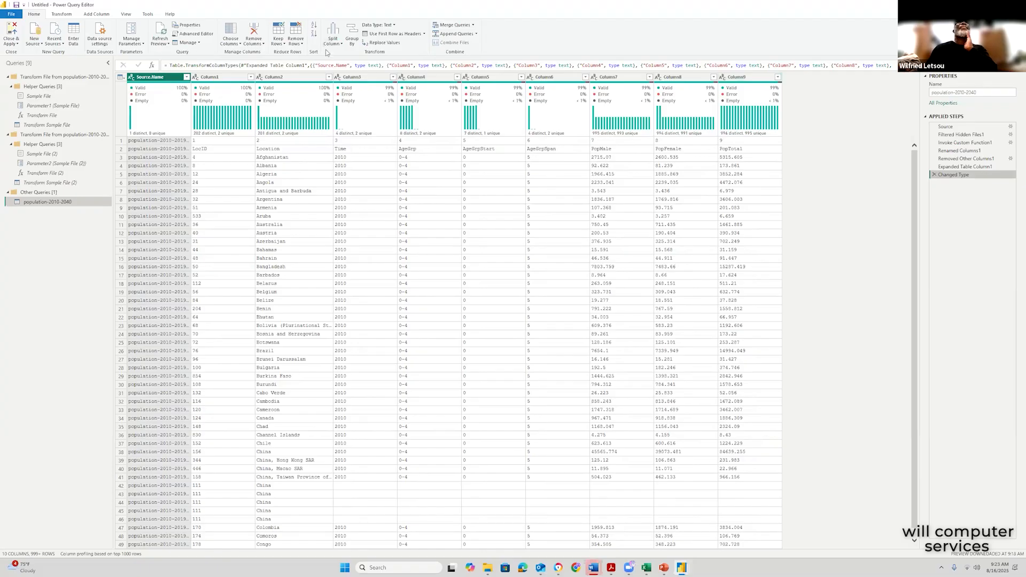
{"action": "left_click", "coordinate": [303, 45]}
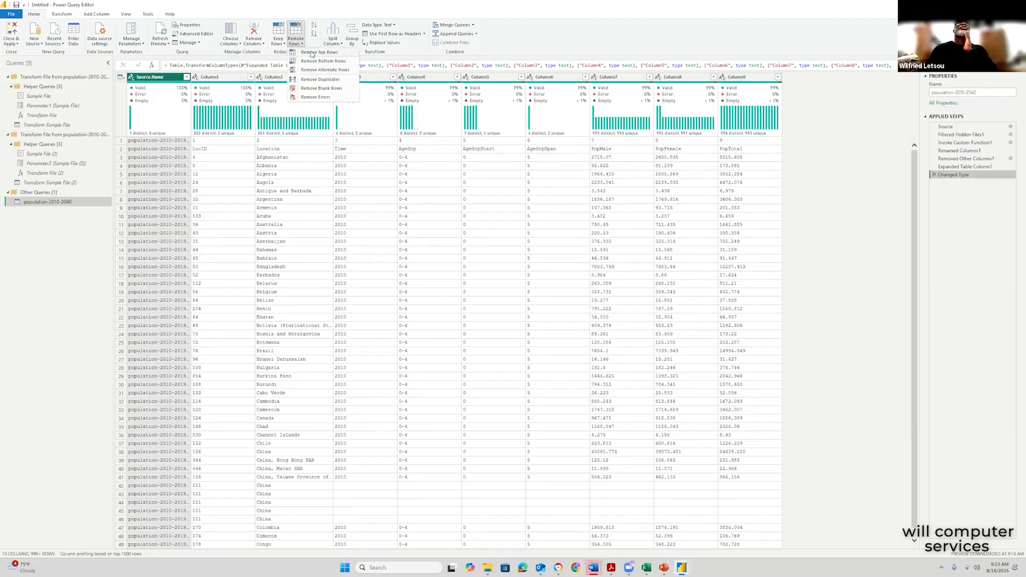
{"action": "left_click", "coordinate": [323, 53]}
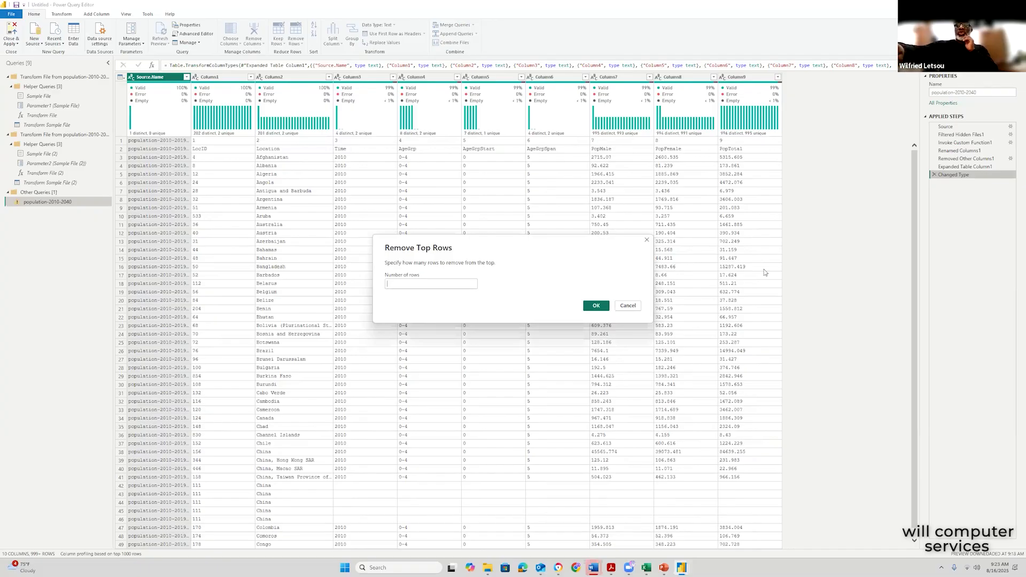
{"action": "type", "text": "1"}
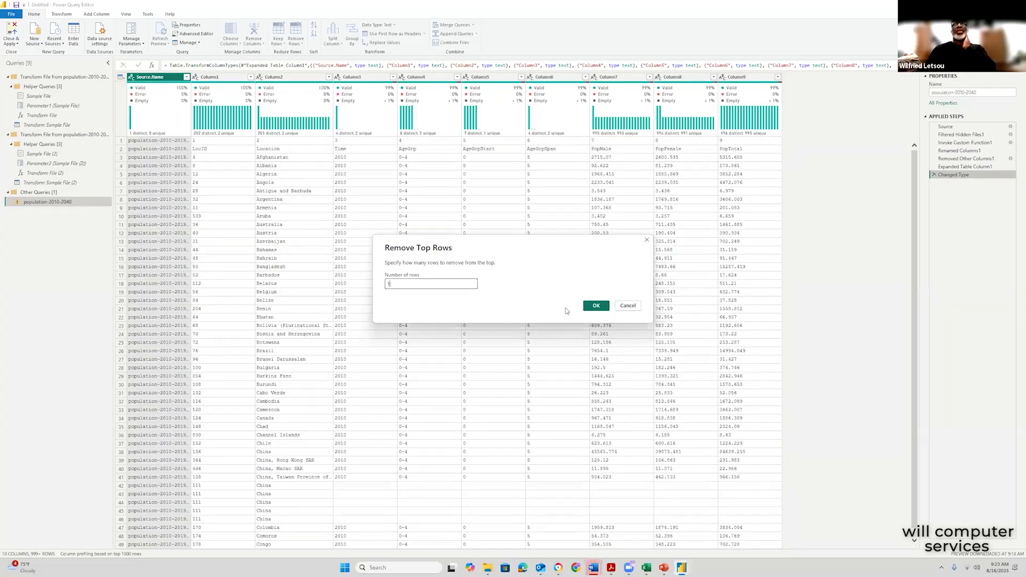
{"action": "left_click", "coordinate": [596, 305]}
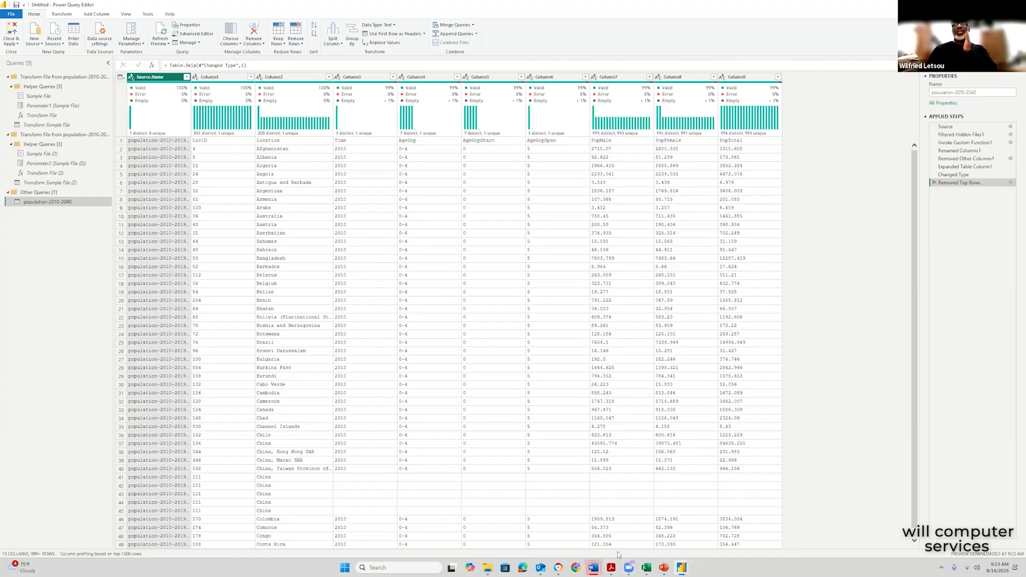
- Check the headers in the Excel workbook population-2030-2040, and use the first row as headers in the population-2010-2040 query
{"action": "left_click", "coordinate": [646, 570]}
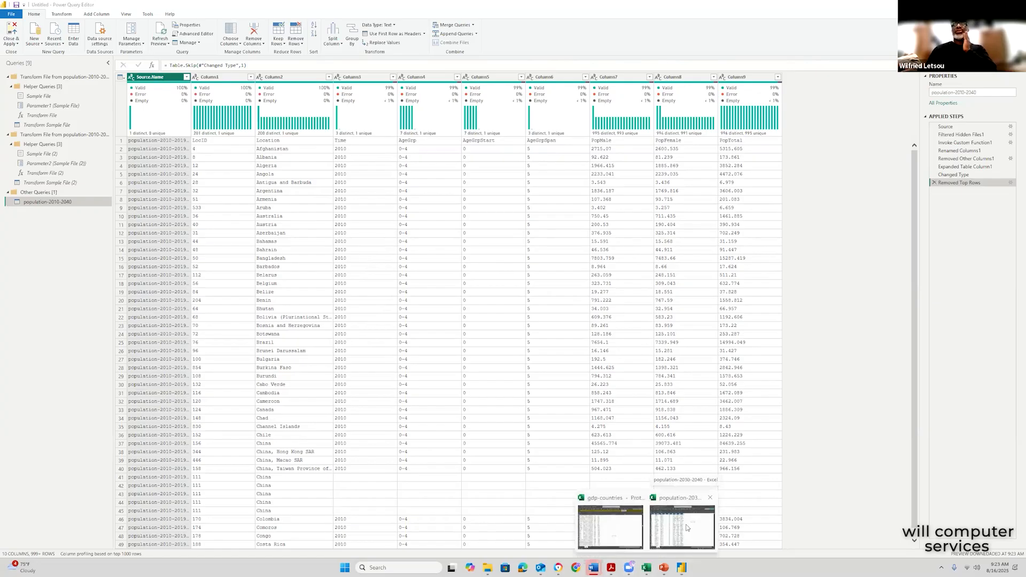
{"action": "left_click", "coordinate": [687, 528]}
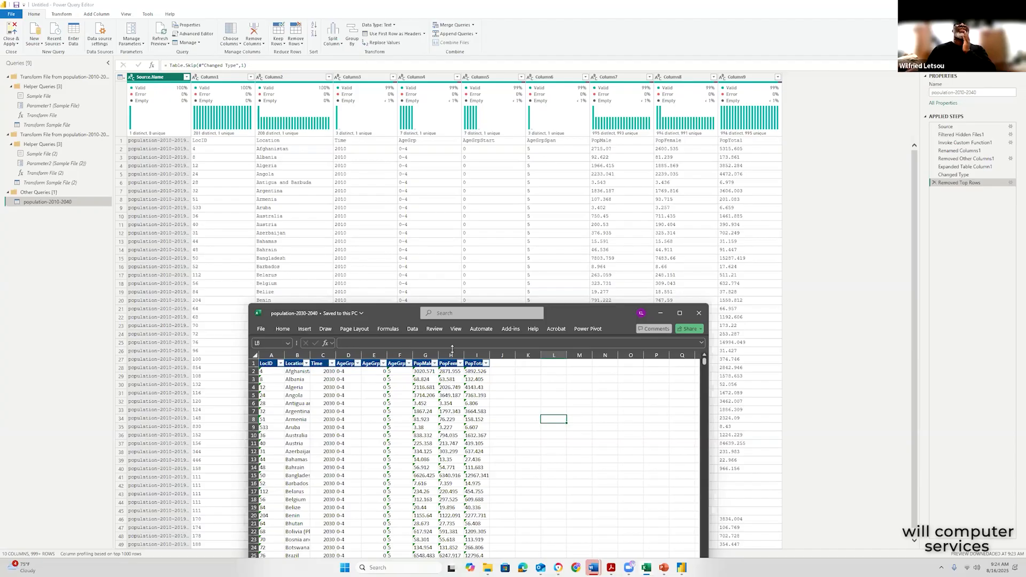
{"action": "left_click", "coordinate": [660, 316]}
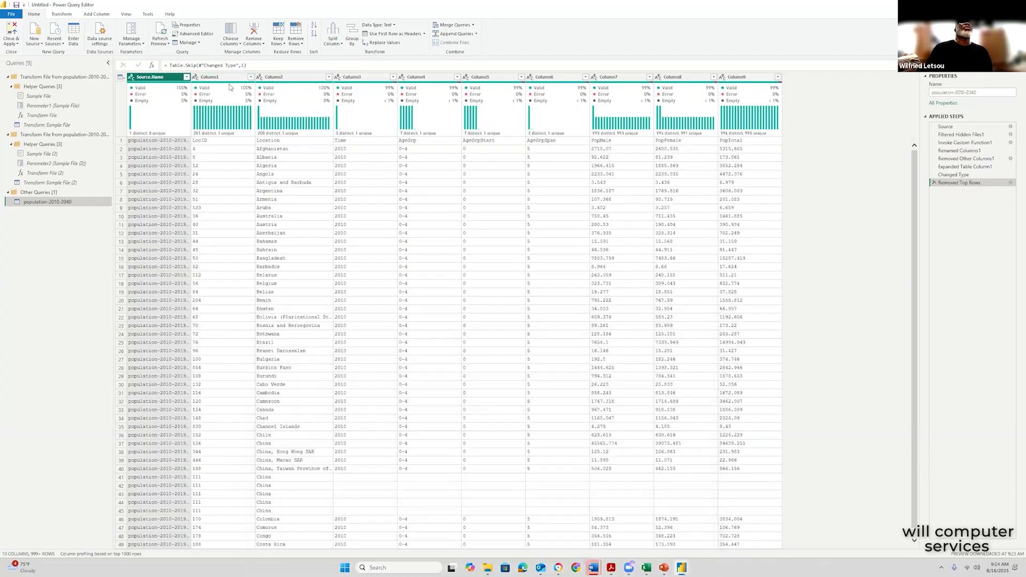
{"action": "left_click", "coordinate": [424, 34]}
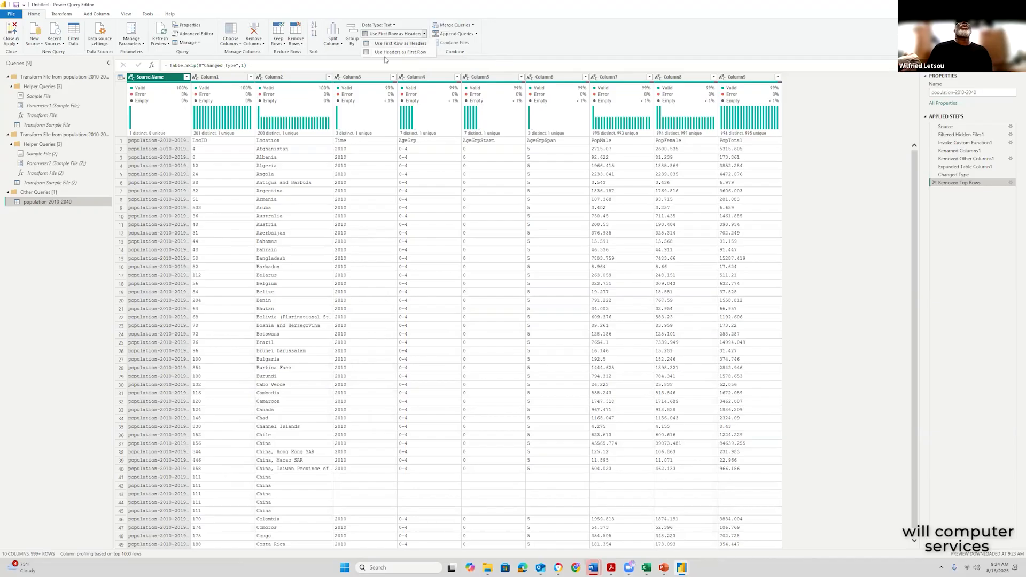
{"action": "left_click", "coordinate": [414, 47]}
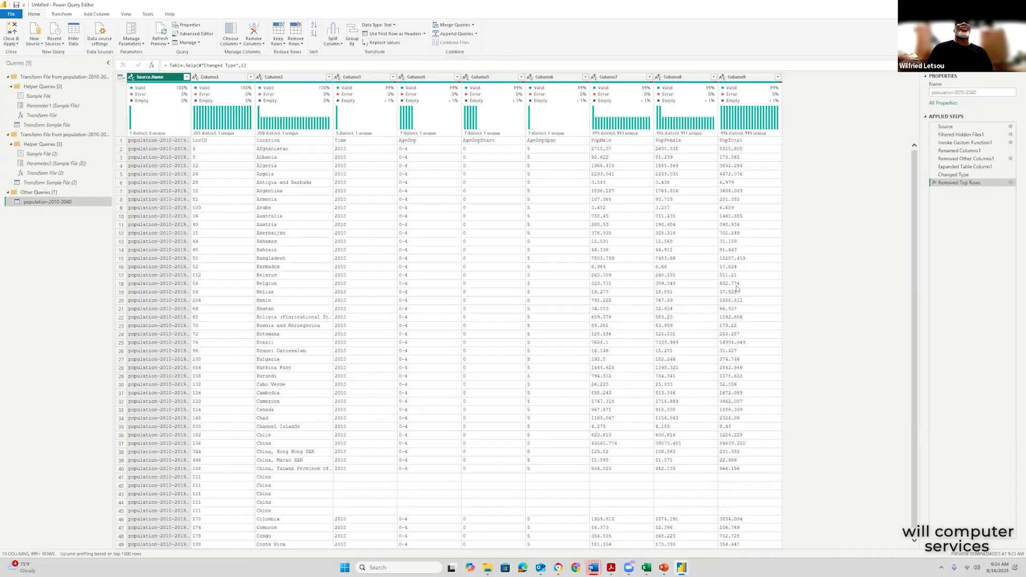
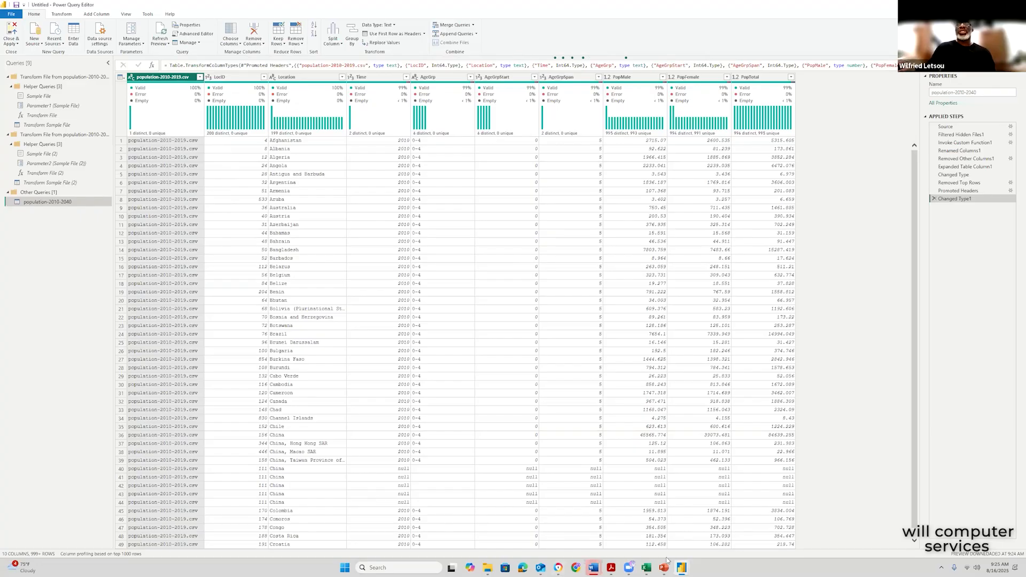
- Bring up the population-2030-2040 workbook in Excel, compare its columns with the query, and minimize it
{"action": "mouse_move", "coordinate": [646, 570]}
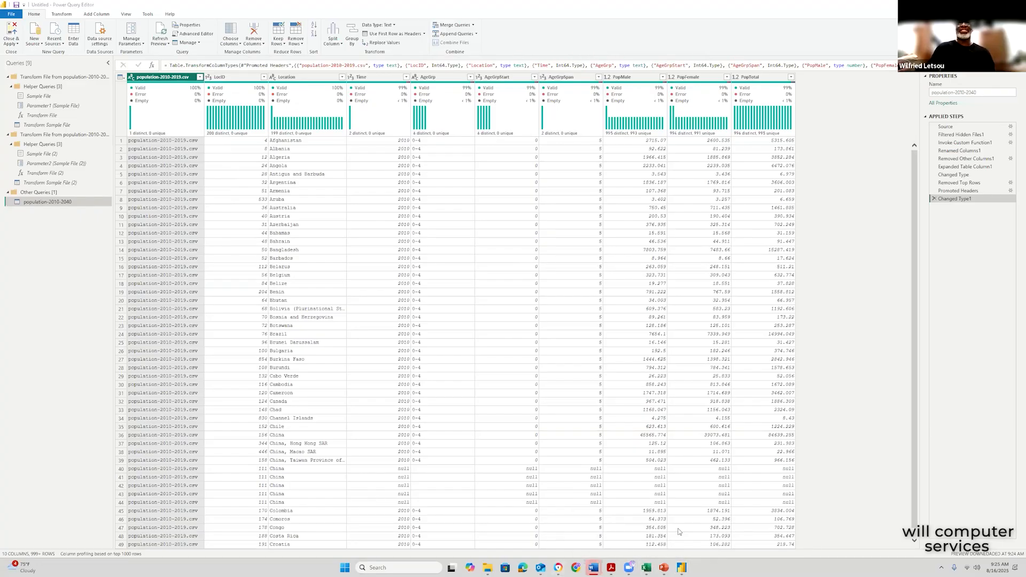
{"action": "left_click", "coordinate": [679, 523]}
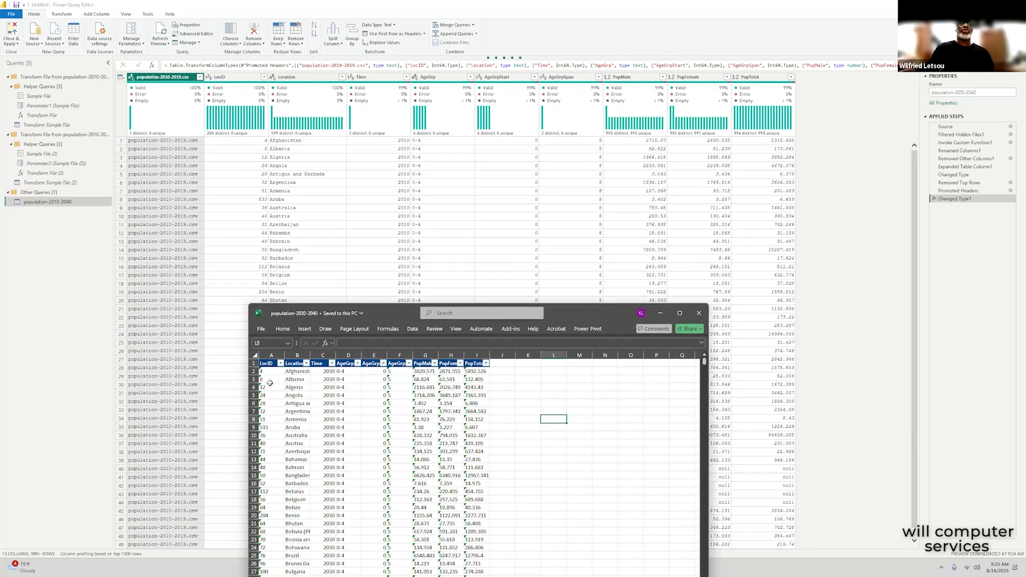
{"action": "left_click", "coordinate": [660, 313]}
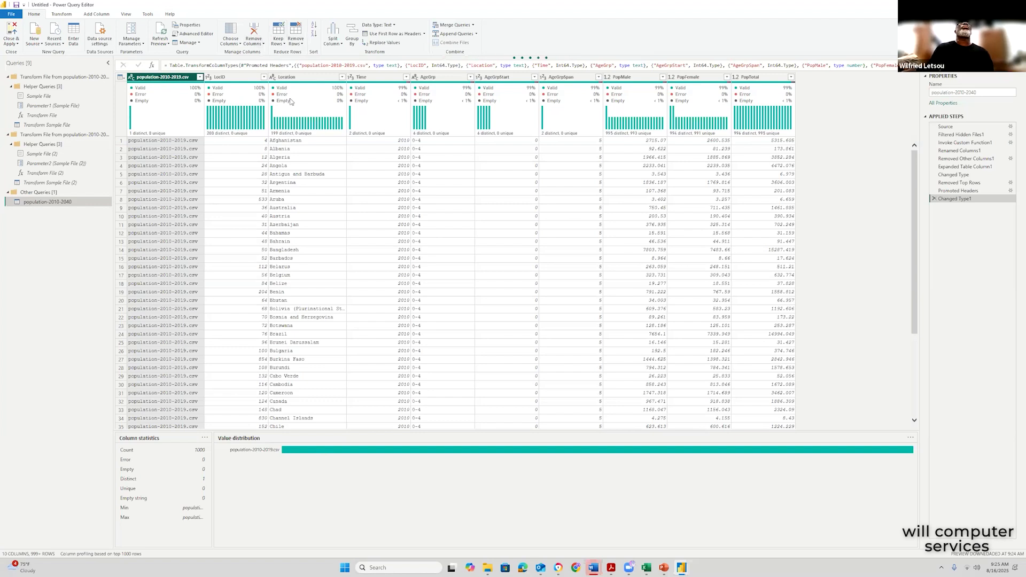
- Try Remove Columns and Remove Other Columns on the population-2010-2019.csv column, deleting the resulting applied step each time
{"action": "left_click", "coordinate": [264, 44]}
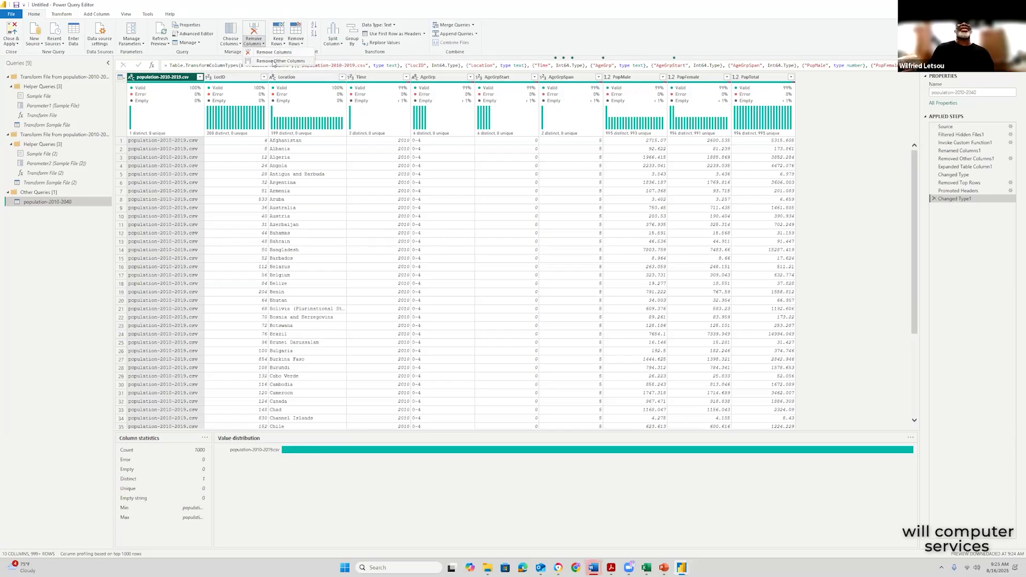
{"action": "left_click", "coordinate": [273, 52]}
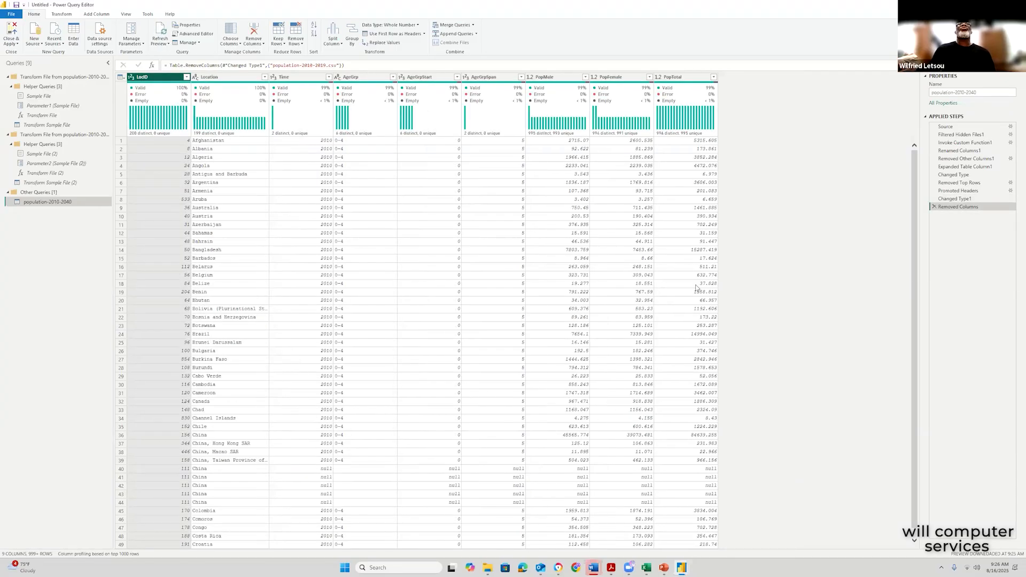
{"action": "left_click", "coordinate": [933, 207]}
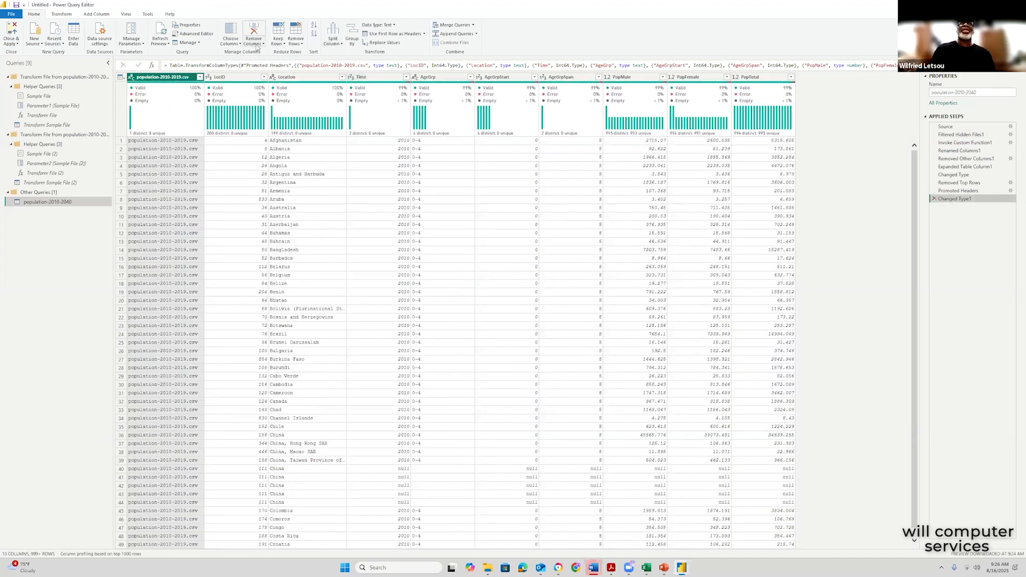
{"action": "left_click", "coordinate": [262, 45]}
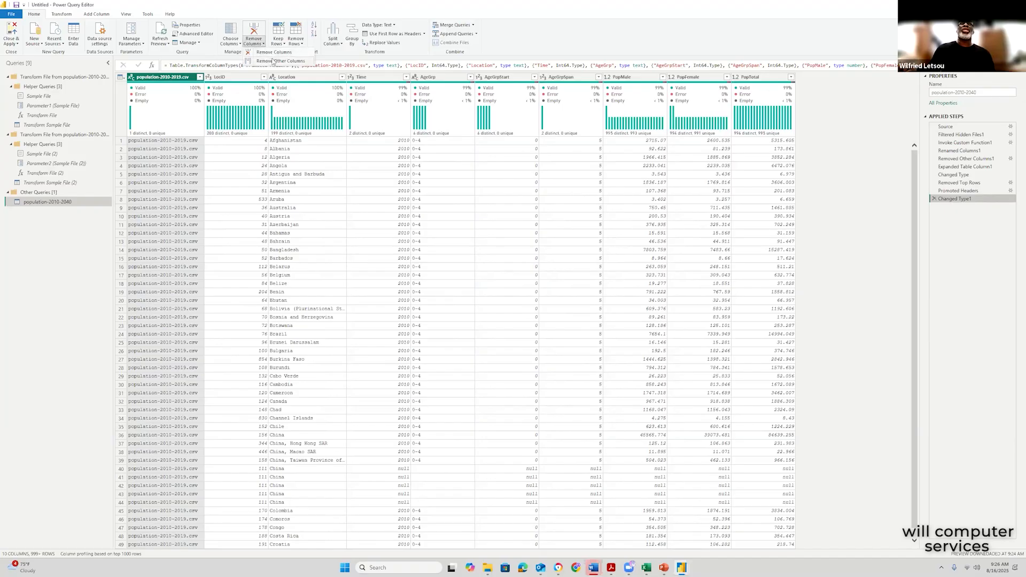
{"action": "left_click", "coordinate": [273, 60]}
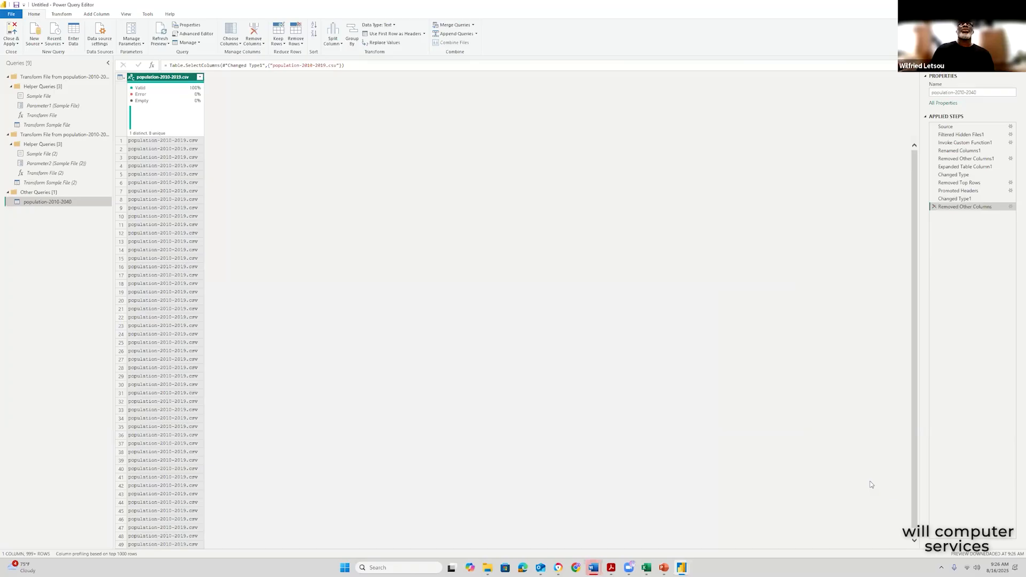
{"action": "left_click", "coordinate": [934, 206]}
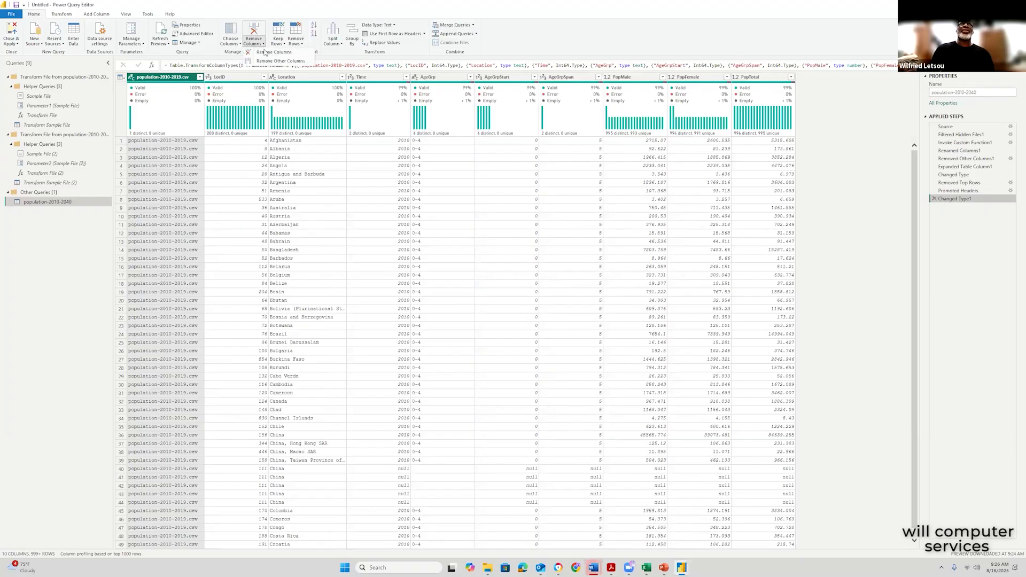
- Remove the population-2010-2019.csv column from the population-2010-2040 query
{"action": "key", "text": "Delete"}
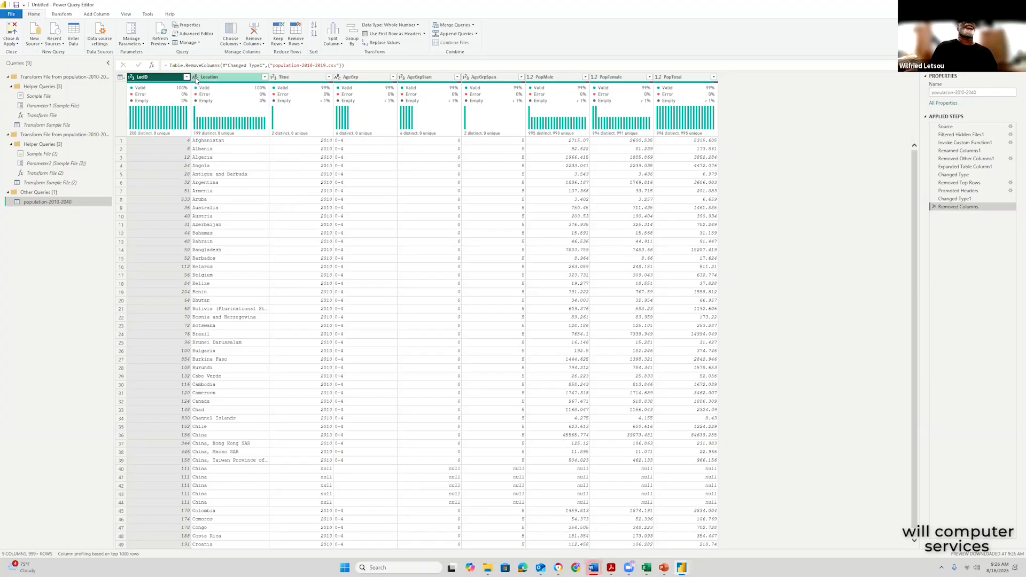
{"action": "mouse_move", "coordinate": [198, 91]}
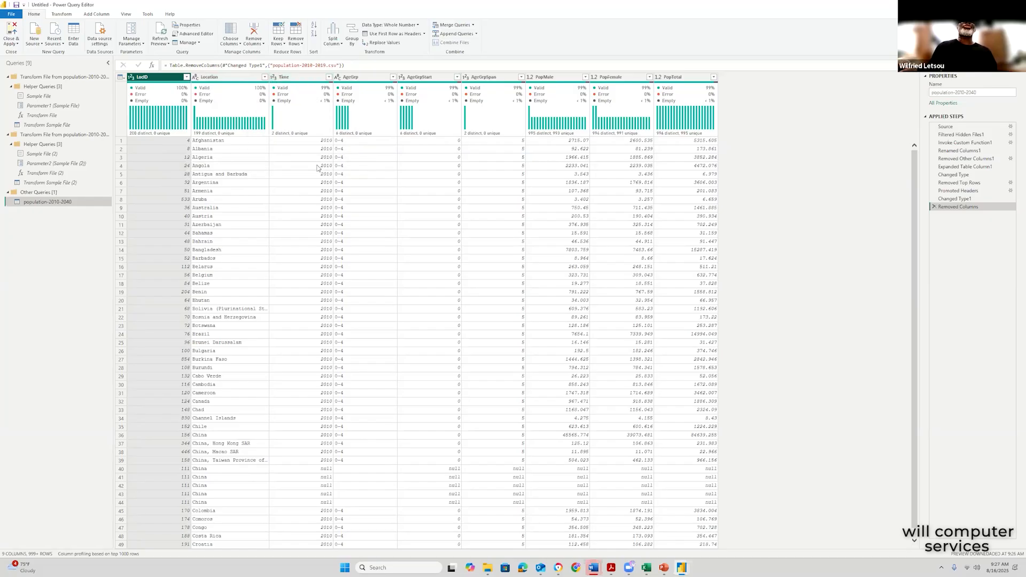
{"action": "scroll", "coordinate": [313, 214], "scroll_direction": "down", "scroll_amount": 1}
{"action": "scroll", "coordinate": [314, 221], "scroll_direction": "up", "scroll_amount": 1}
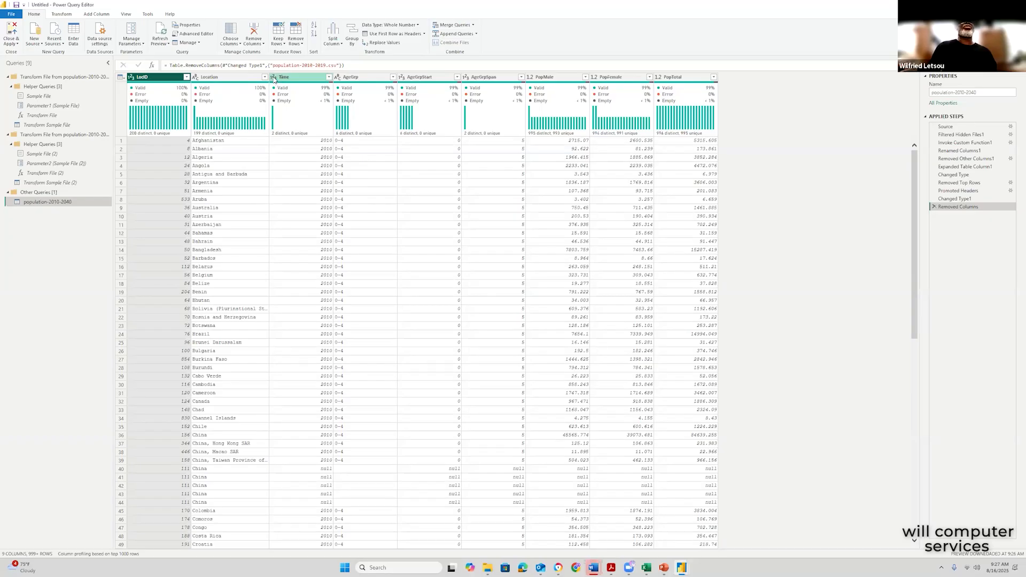
- Try changing the Time column's data type to Date, and delete the Changed Type2 applied step
{"action": "left_click", "coordinate": [274, 78]}
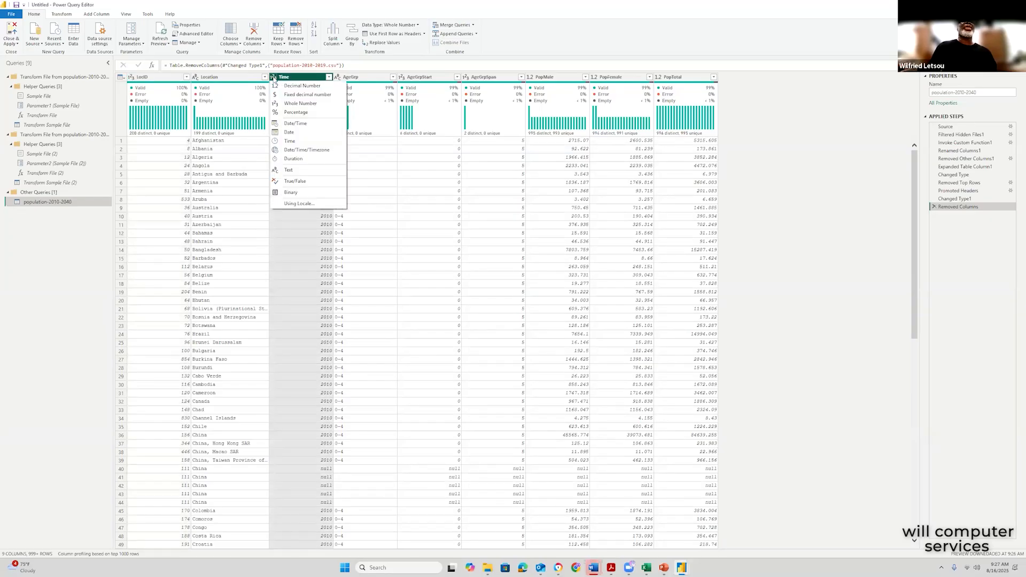
{"action": "left_click", "coordinate": [294, 135]}
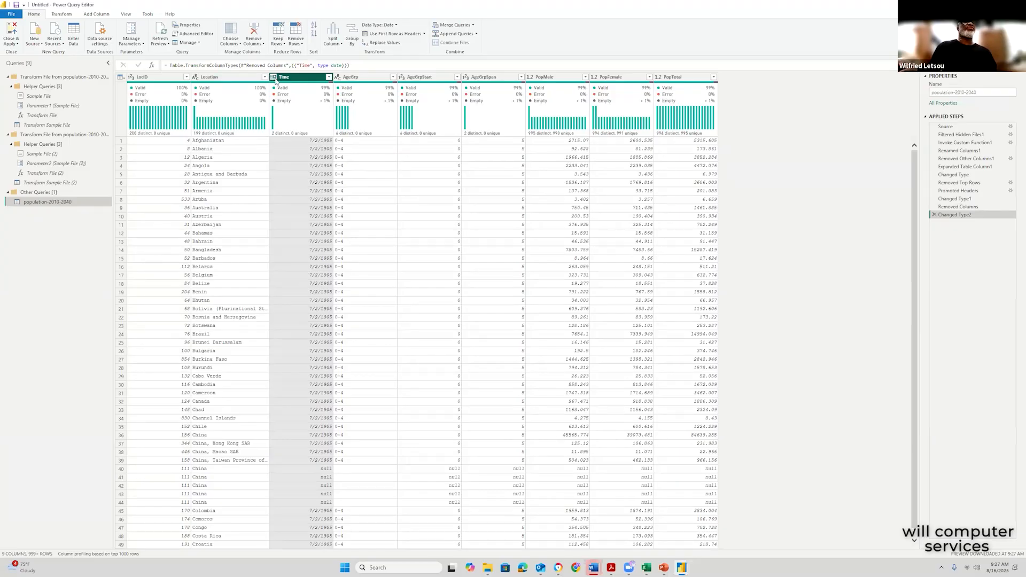
{"action": "left_click", "coordinate": [276, 81]}
{"action": "left_click", "coordinate": [961, 250]}
{"action": "left_click", "coordinate": [933, 215]}
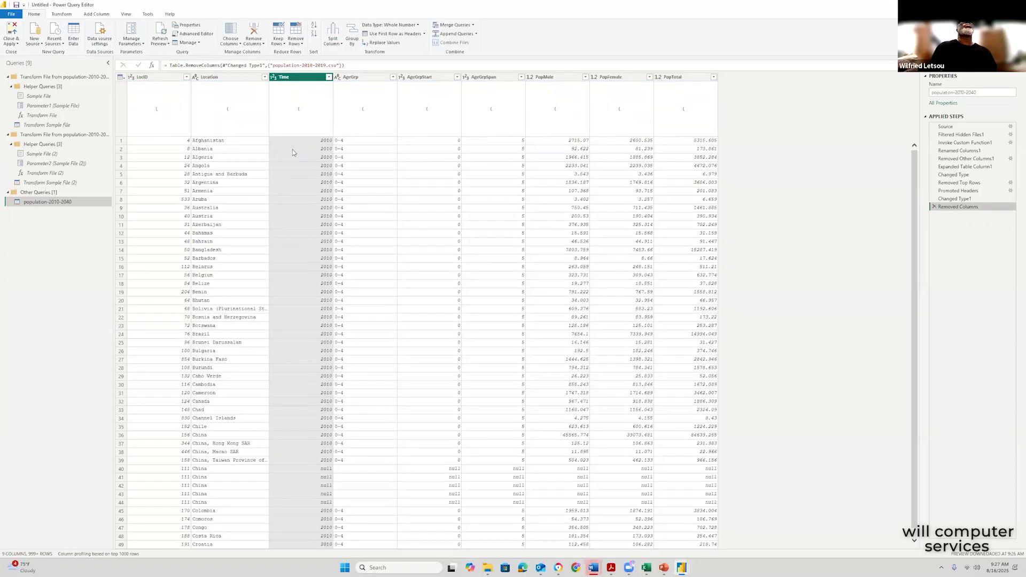
- Try the Date/Time/Timezone and Date/Time data types on the Time column, deleting the Changed Type2 applied step after each
{"action": "left_click", "coordinate": [274, 78]}
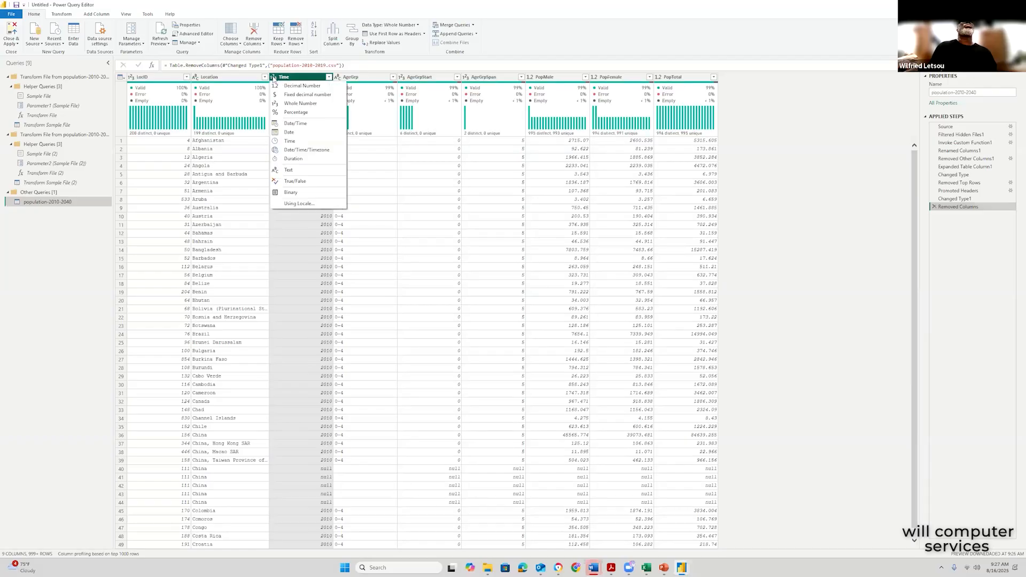
{"action": "left_click", "coordinate": [302, 152]}
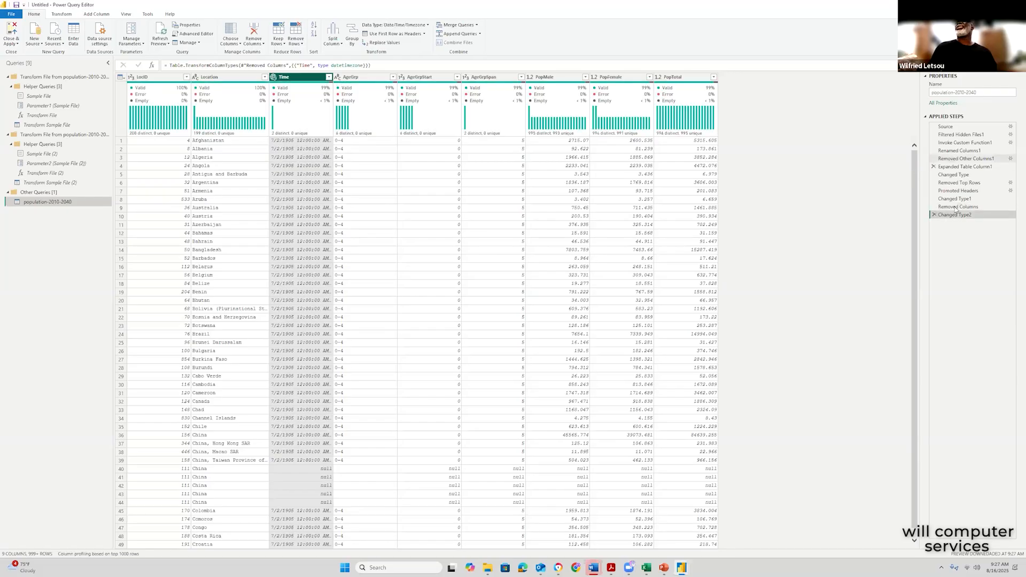
{"action": "left_click", "coordinate": [934, 214]}
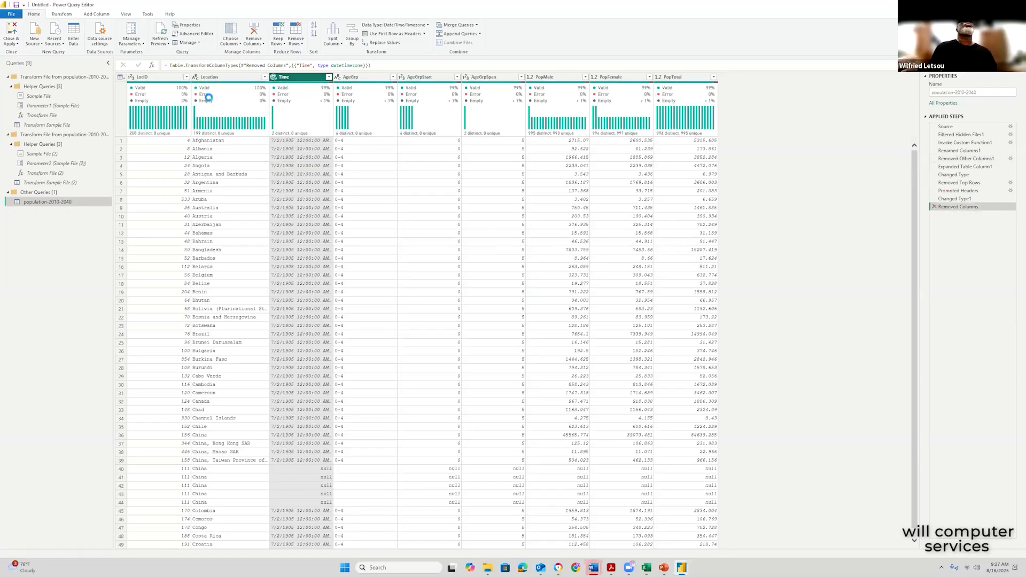
{"action": "left_click", "coordinate": [274, 78]}
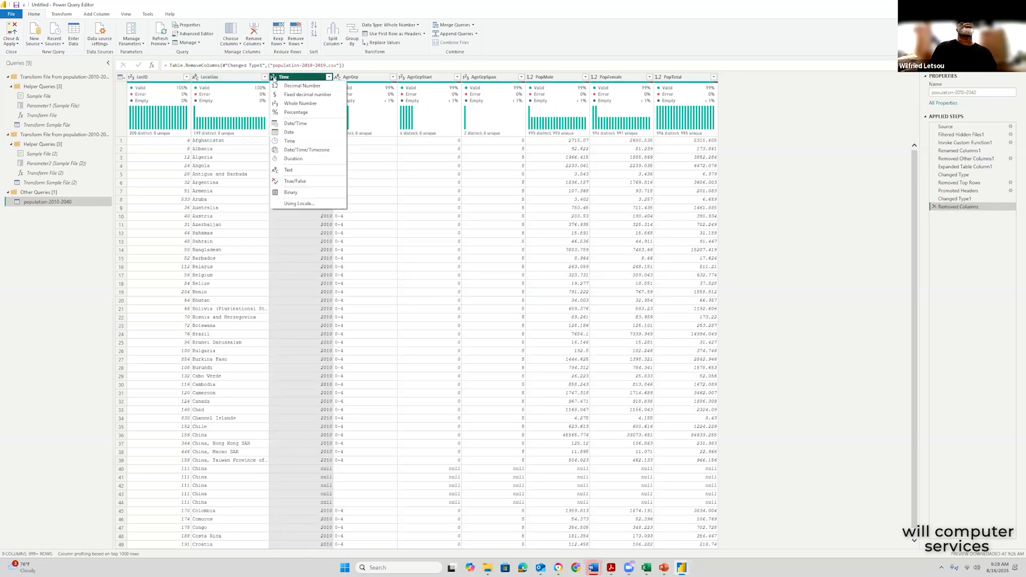
{"action": "left_click", "coordinate": [298, 124]}
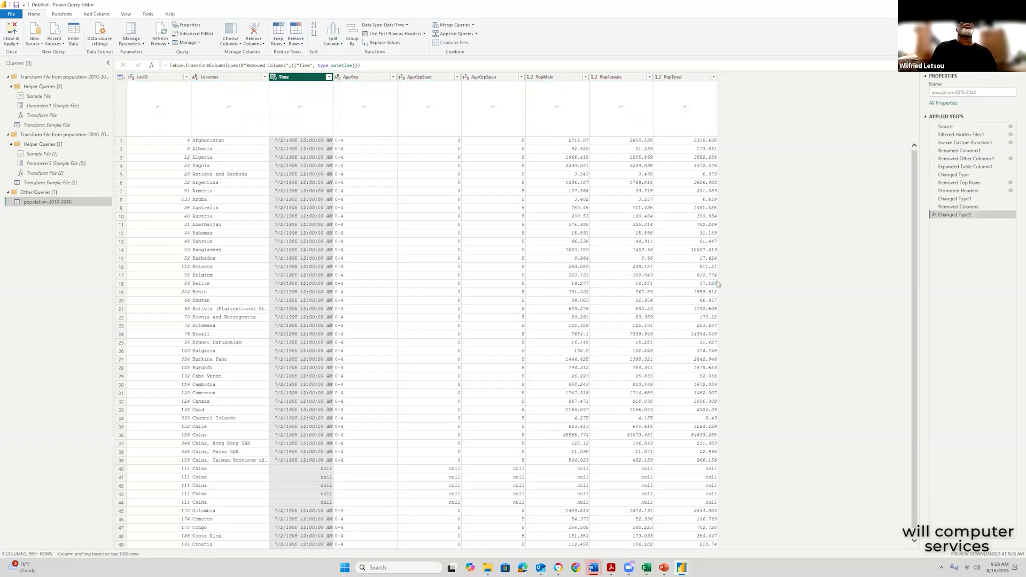
{"action": "left_click", "coordinate": [933, 214]}
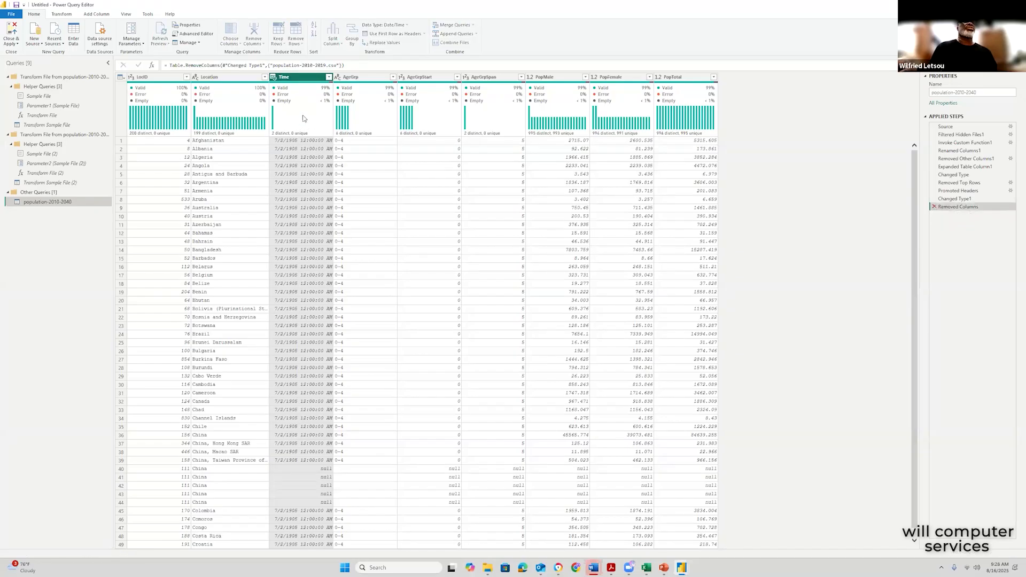
- Try the Date data type on the Time column once more, and delete the resulting applied step
{"action": "left_click", "coordinate": [273, 78]}
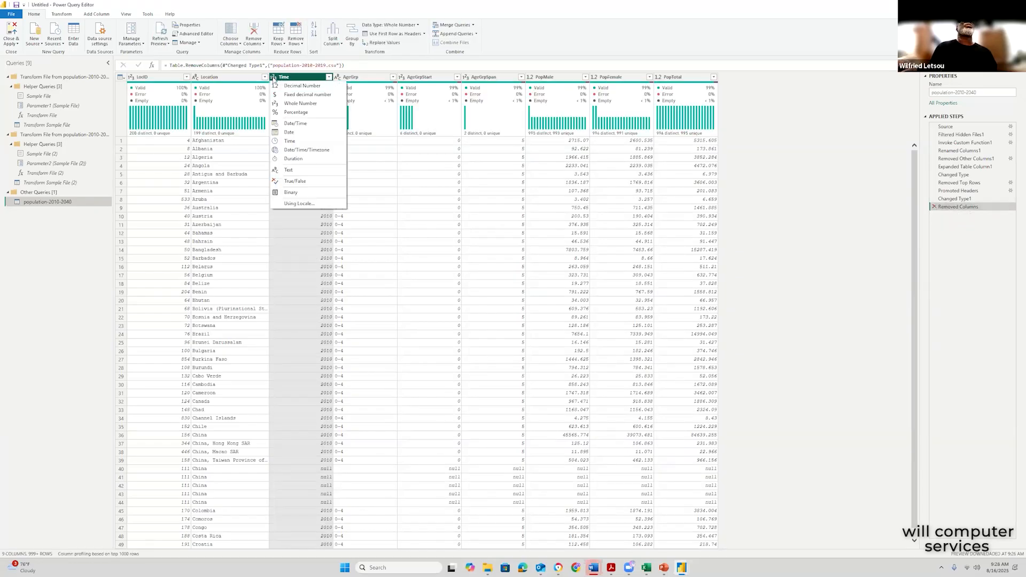
{"action": "left_click", "coordinate": [288, 133]}
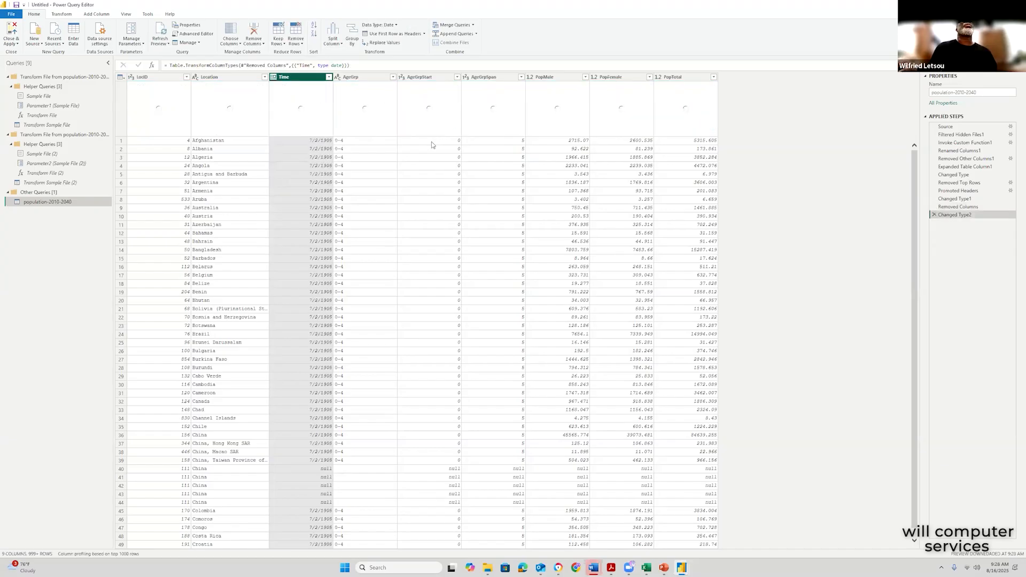
{"action": "left_click", "coordinate": [932, 215]}
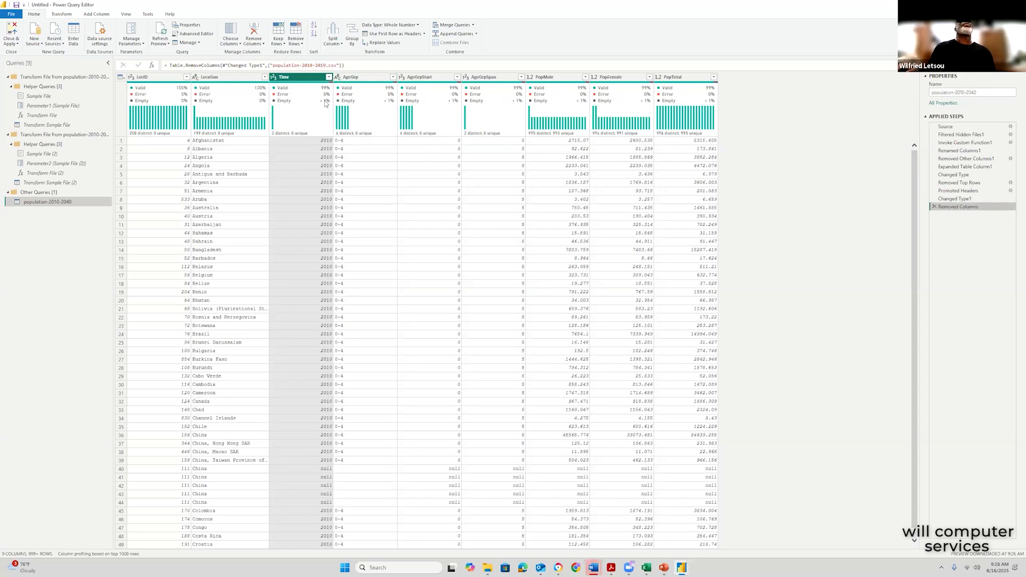
- Remove the rows with an empty Time value and check the values in the Time column's filter list
{"action": "mouse_move", "coordinate": [283, 104]}
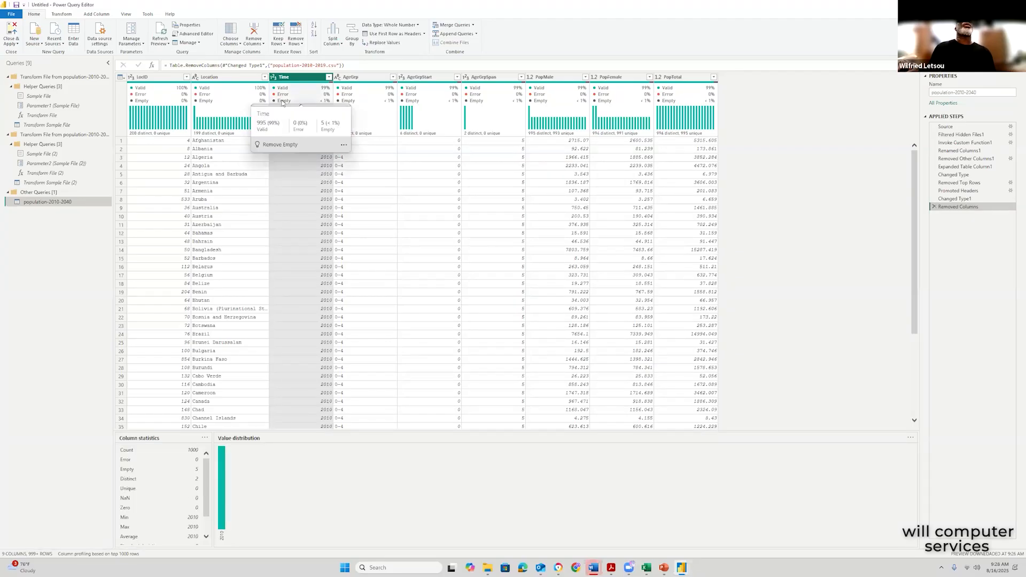
{"action": "left_click", "coordinate": [278, 145]}
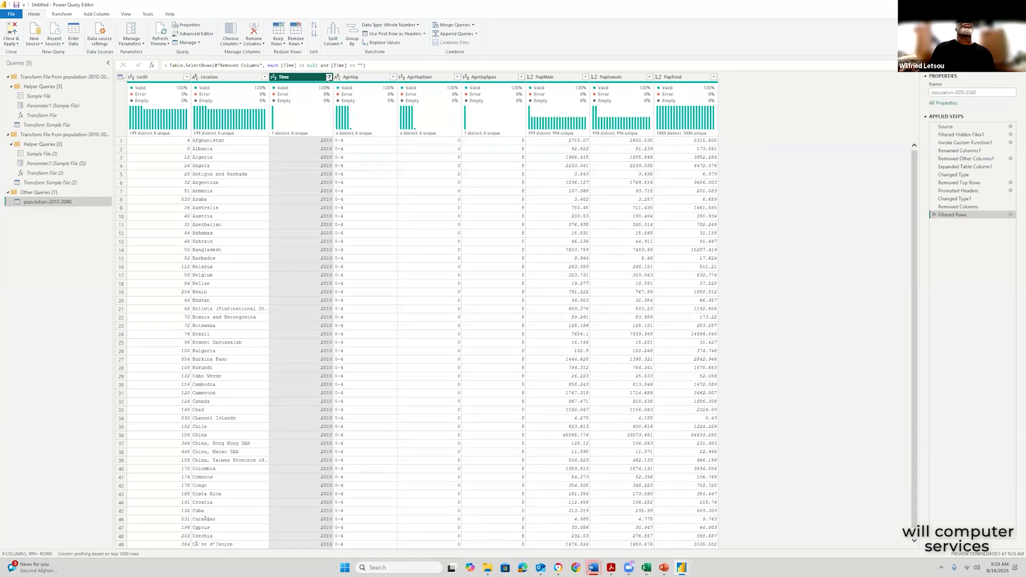
{"action": "left_click", "coordinate": [329, 78]}
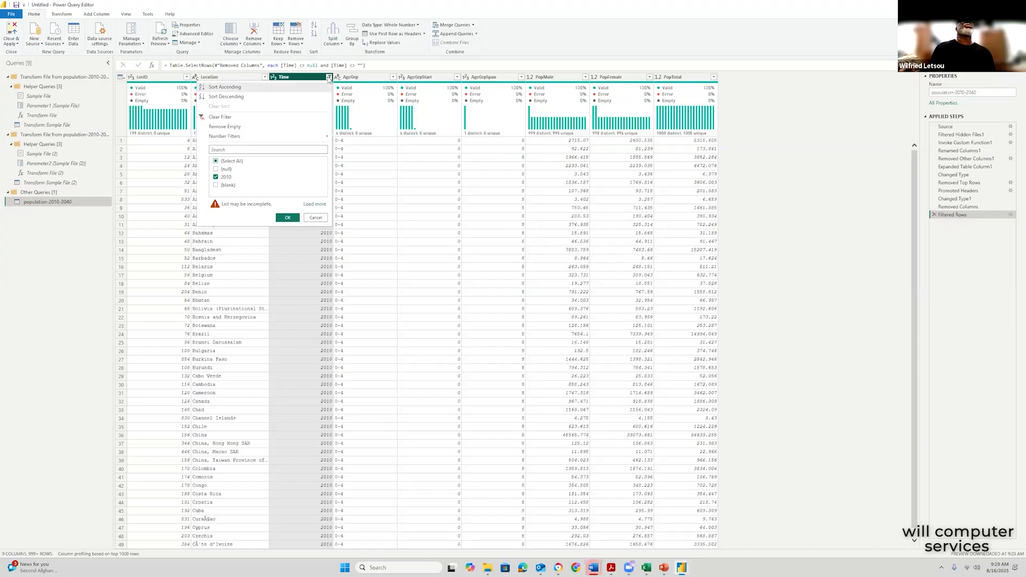
{"action": "left_click", "coordinate": [329, 78]}
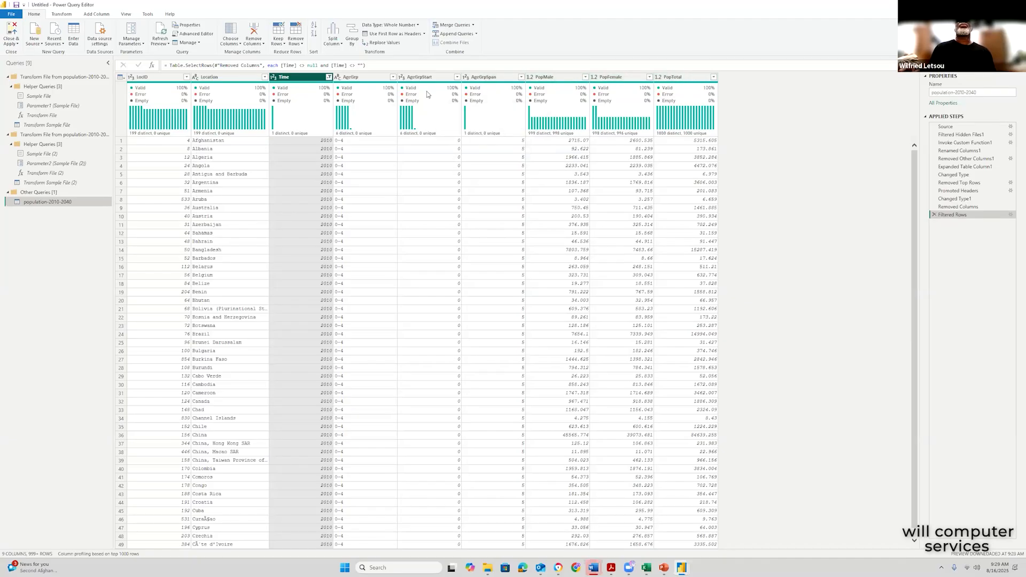
{"action": "scroll", "coordinate": [497, 451], "scroll_direction": "down", "scroll_amount": 1}
{"action": "scroll", "coordinate": [513, 444], "scroll_direction": "up", "scroll_amount": 1}
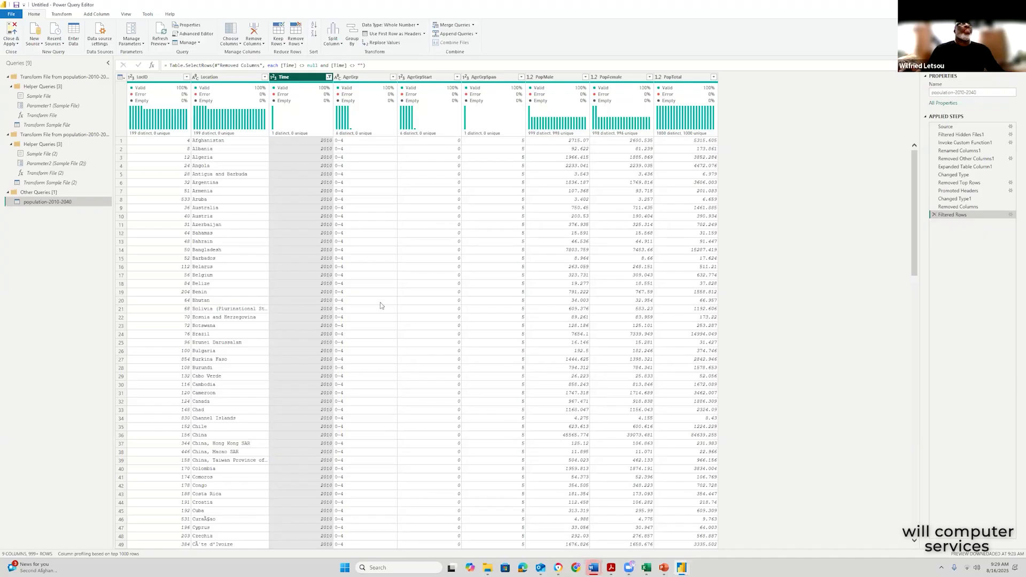
- Check the population-2030-2040 workbook in Excel and the population-2010-2040 folder in File Explorer, and return to Power Query Editor
{"action": "mouse_move", "coordinate": [646, 567]}
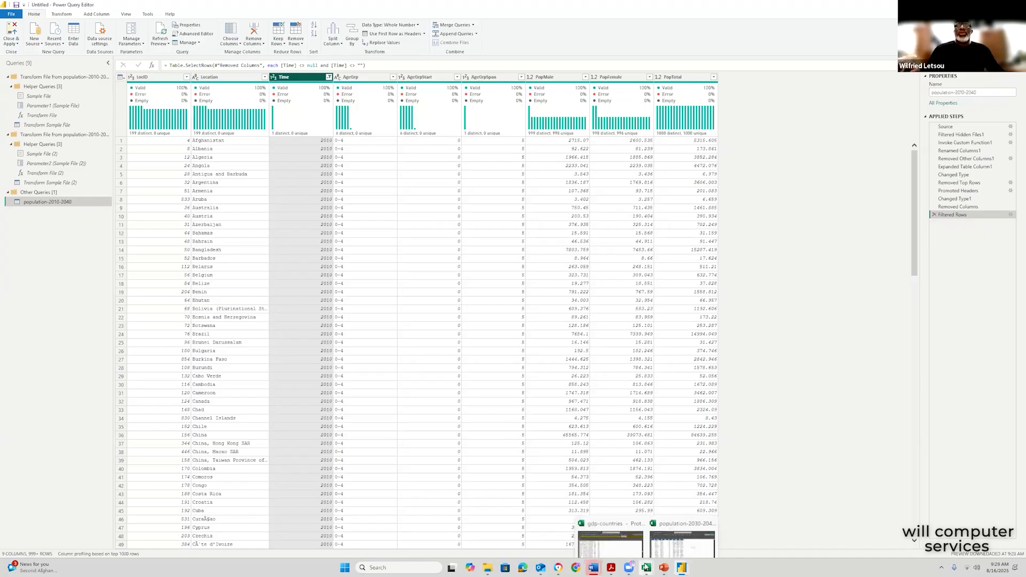
{"action": "left_click", "coordinate": [682, 535]}
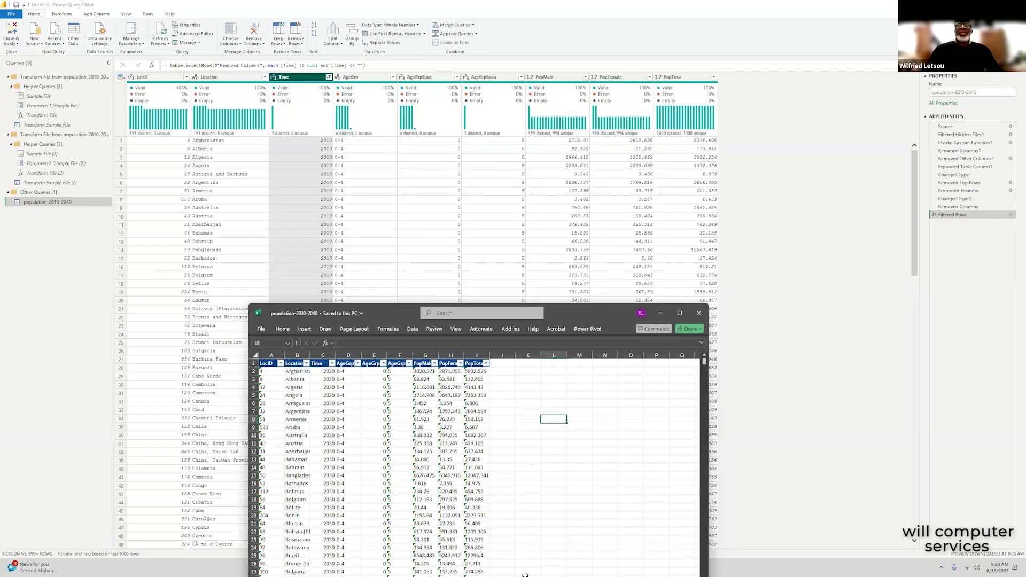
{"action": "left_click", "coordinate": [663, 313]}
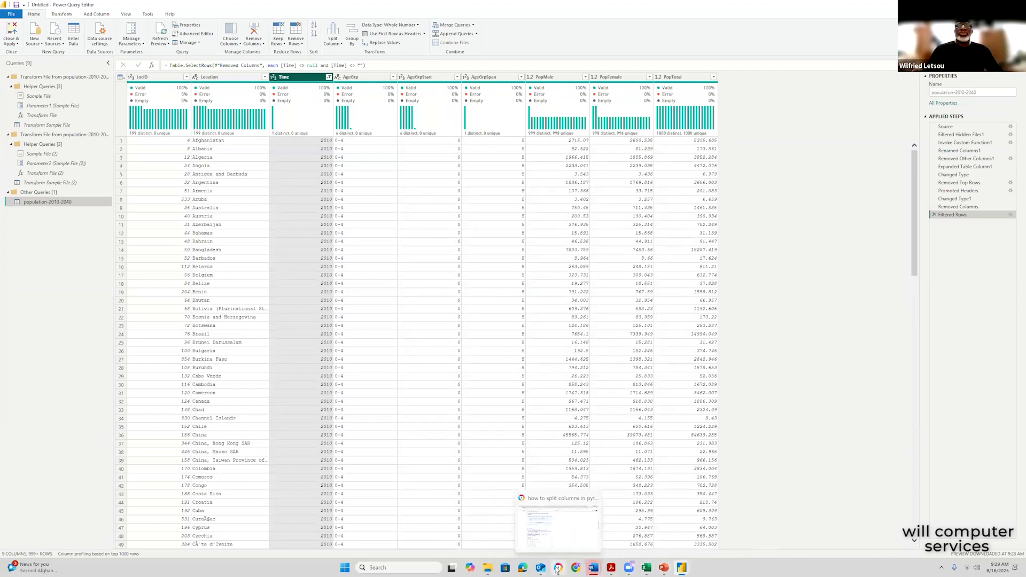
{"action": "mouse_move", "coordinate": [488, 570]}
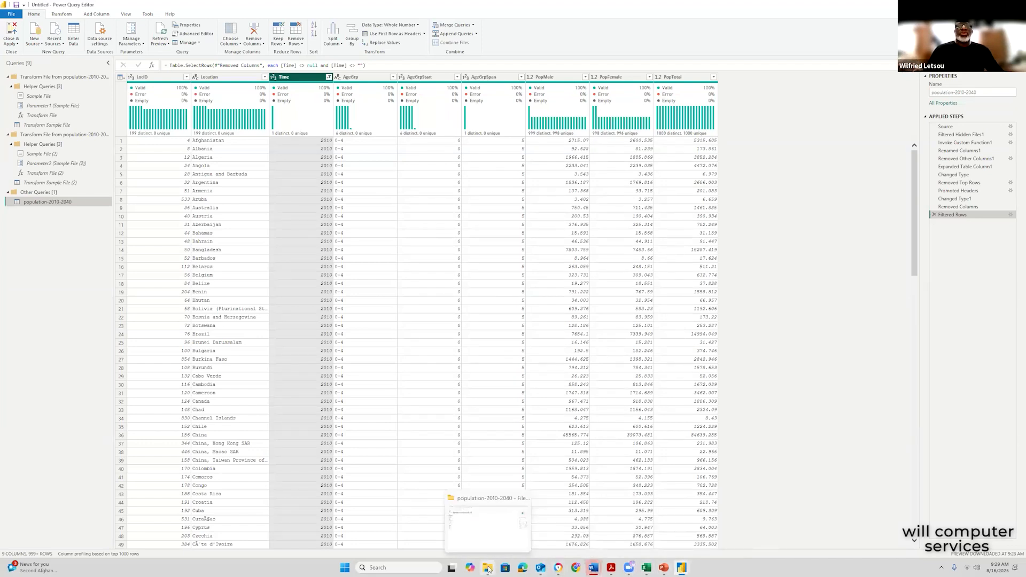
{"action": "left_click", "coordinate": [487, 524]}
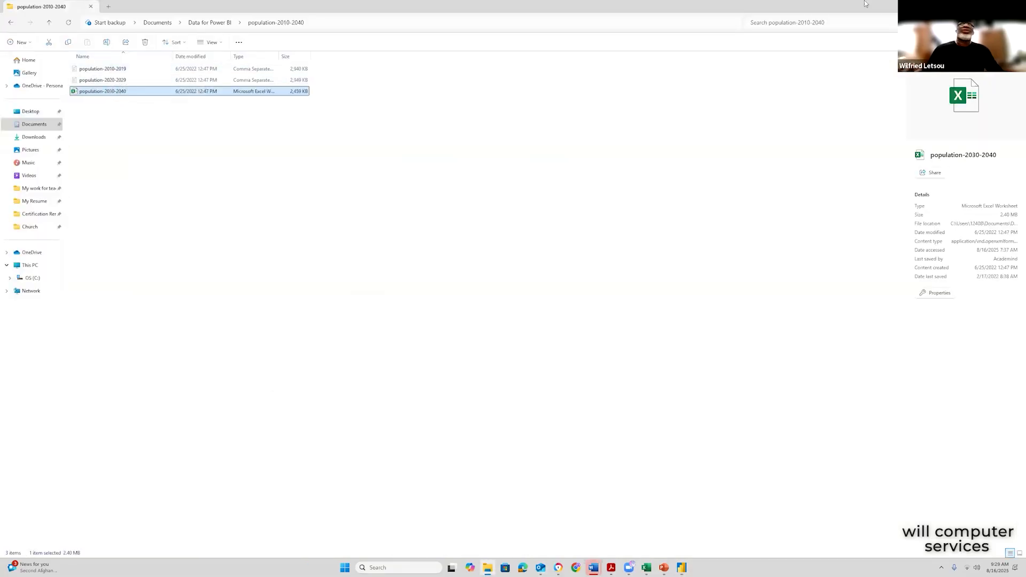
{"action": "left_click", "coordinate": [980, 7]}
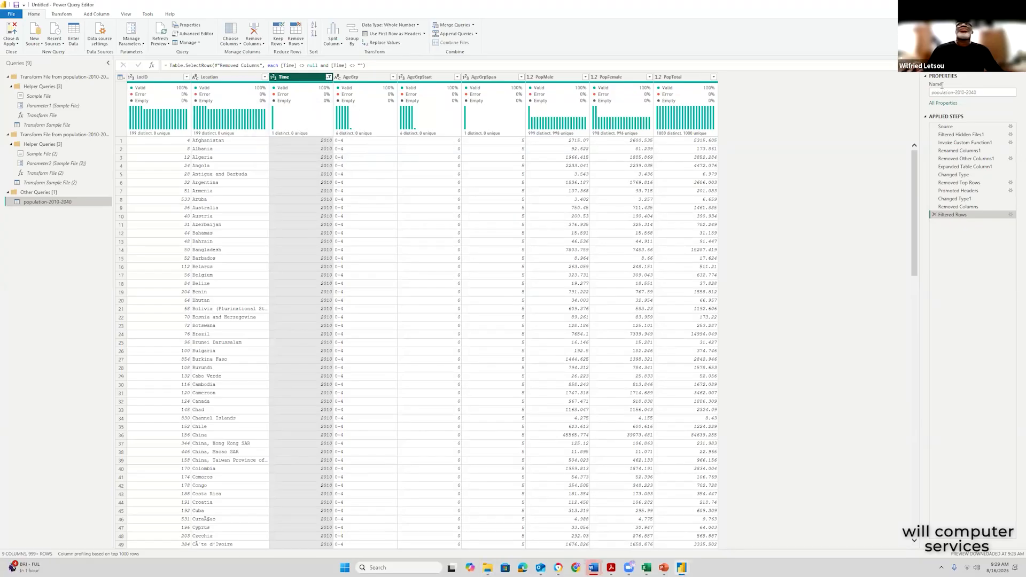
- Delete the Filtered Rows applied step and filter (null) out of the Time column using its fully loaded value list
{"action": "left_click", "coordinate": [934, 215]}
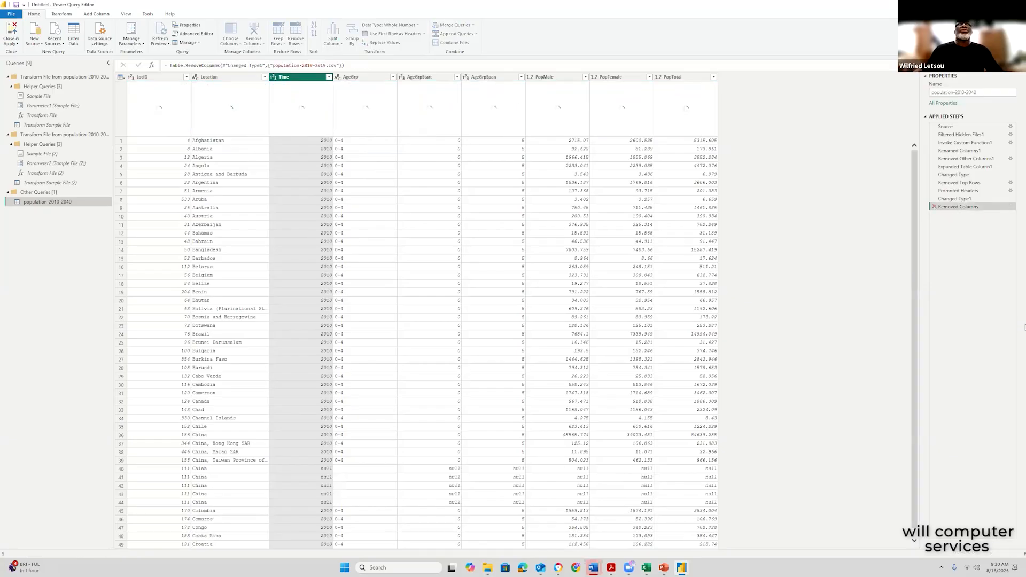
{"action": "left_click", "coordinate": [328, 77]}
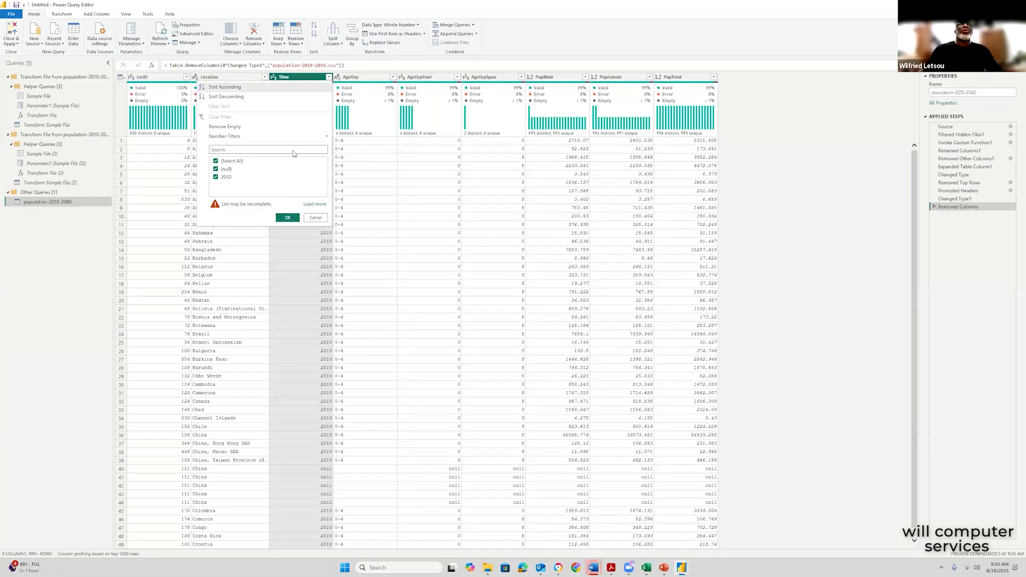
{"action": "left_click", "coordinate": [314, 204]}
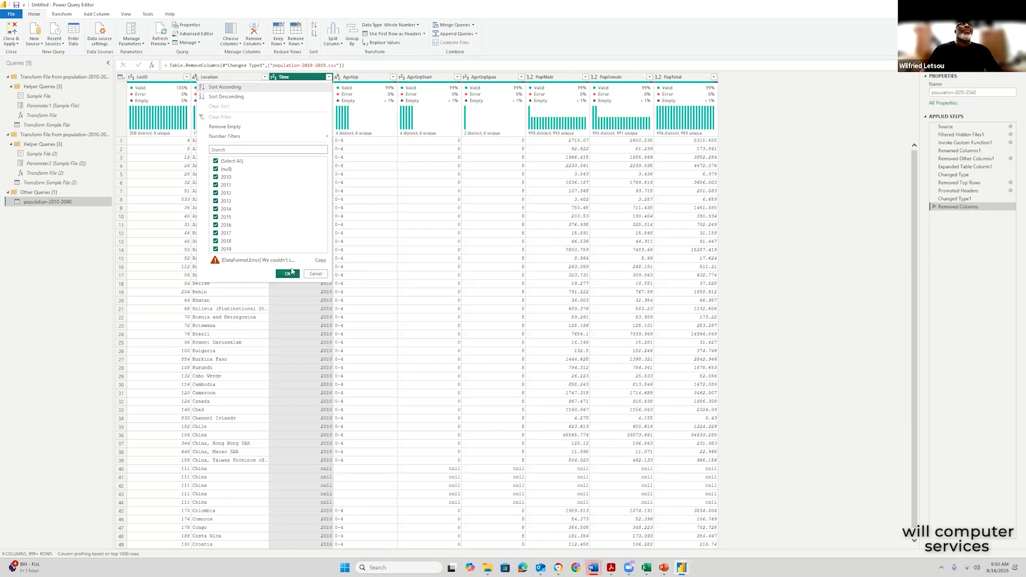
{"action": "left_click", "coordinate": [216, 170]}
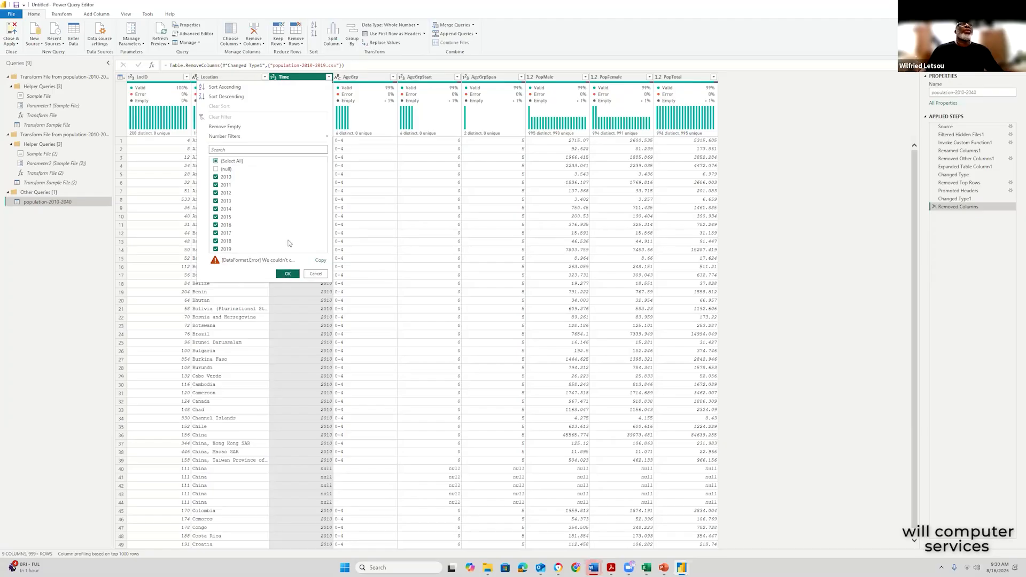
{"action": "left_click", "coordinate": [287, 275]}
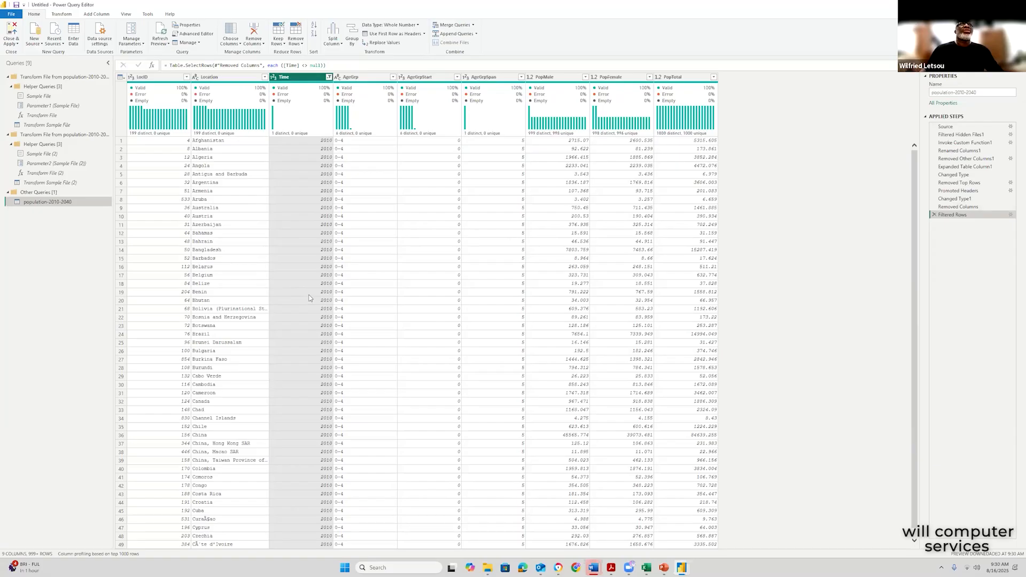
- Check the Time column's filter list and look through the filtered rows for remaining null values
{"action": "left_click", "coordinate": [329, 78]}
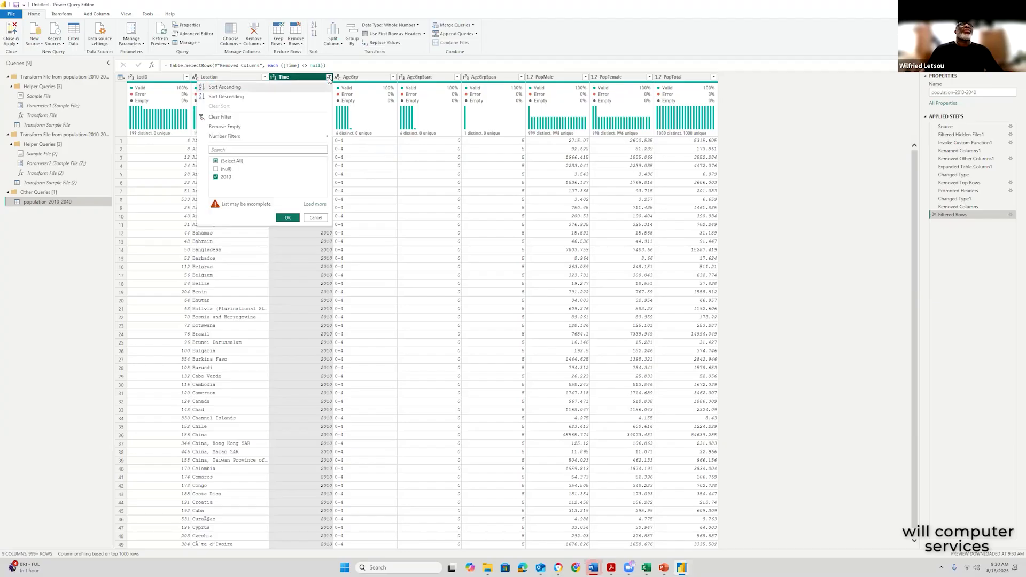
{"action": "left_click", "coordinate": [316, 218]}
{"action": "scroll", "coordinate": [288, 420], "scroll_direction": "down", "scroll_amount": 15}
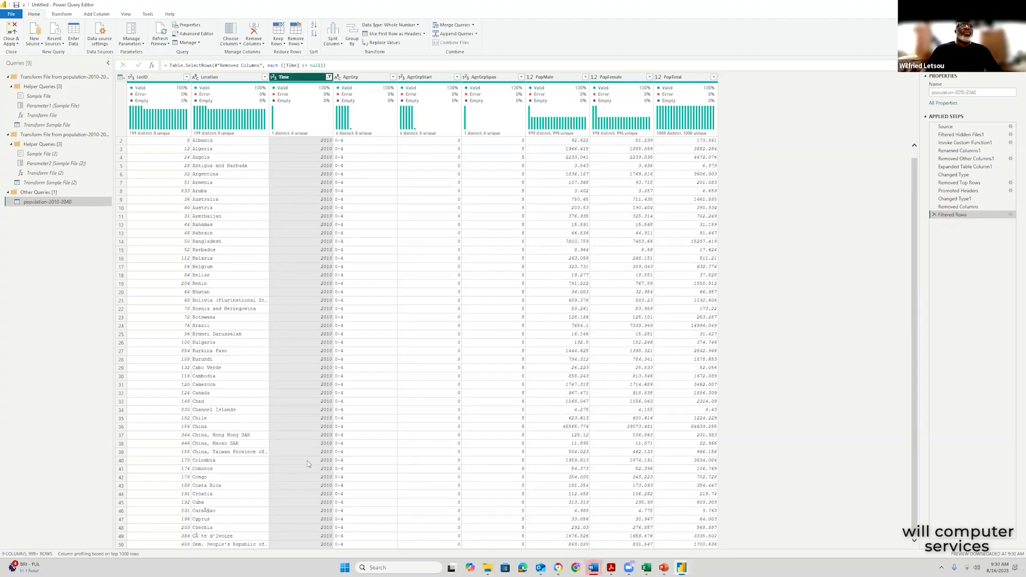
{"action": "scroll", "coordinate": [307, 488], "scroll_direction": "down", "scroll_amount": 15}
{"action": "scroll", "coordinate": [305, 492], "scroll_direction": "down", "scroll_amount": 20}
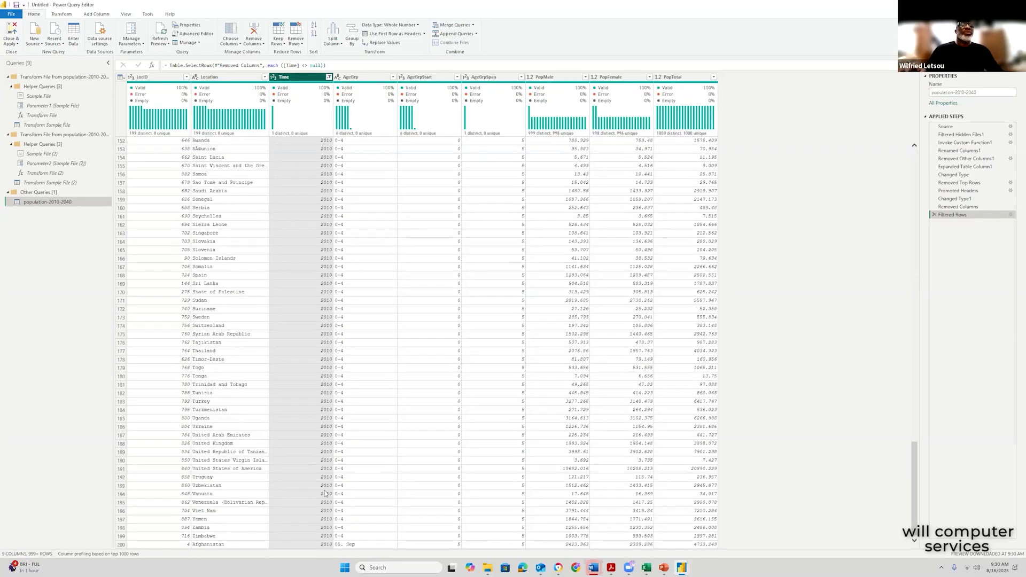
{"action": "scroll", "coordinate": [327, 478], "scroll_direction": "up", "scroll_amount": 10}
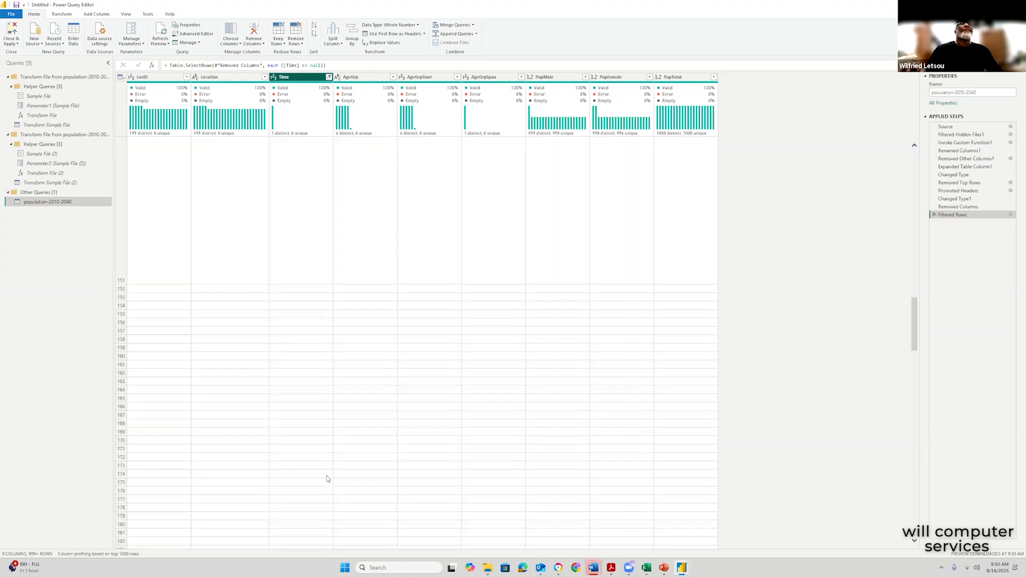
{"action": "scroll", "coordinate": [328, 475], "scroll_direction": "up", "scroll_amount": 20}
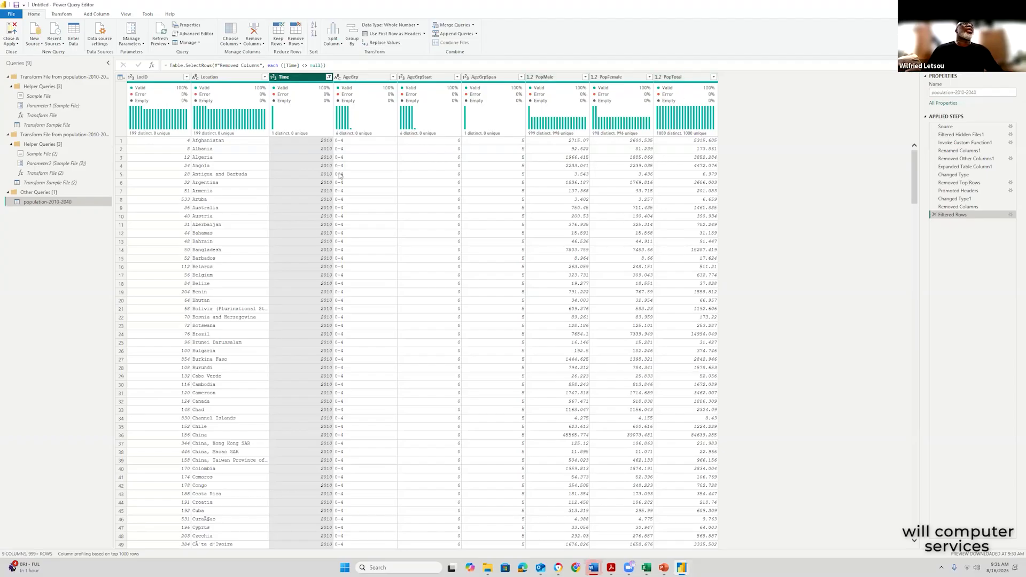
- Try to close the query editor and apply the changes, and dismiss the load report and the pending-changes notice
{"action": "left_click", "coordinate": [17, 45]}
{"action": "left_click", "coordinate": [29, 52]}
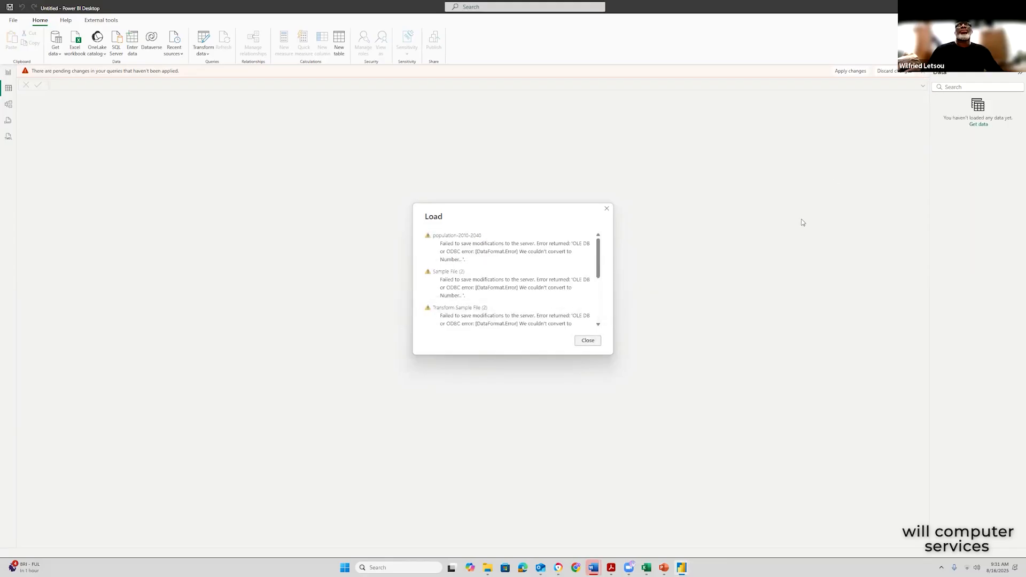
{"action": "left_click", "coordinate": [587, 340]}
{"action": "left_click", "coordinate": [922, 72]}
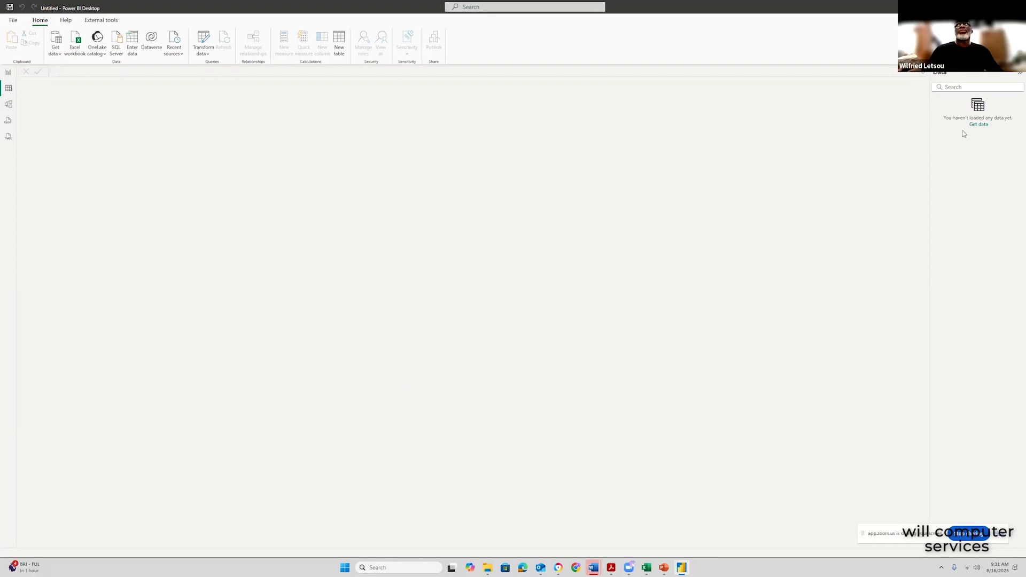
- Start a new data import with the Folder connector
{"action": "left_click", "coordinate": [59, 53]}
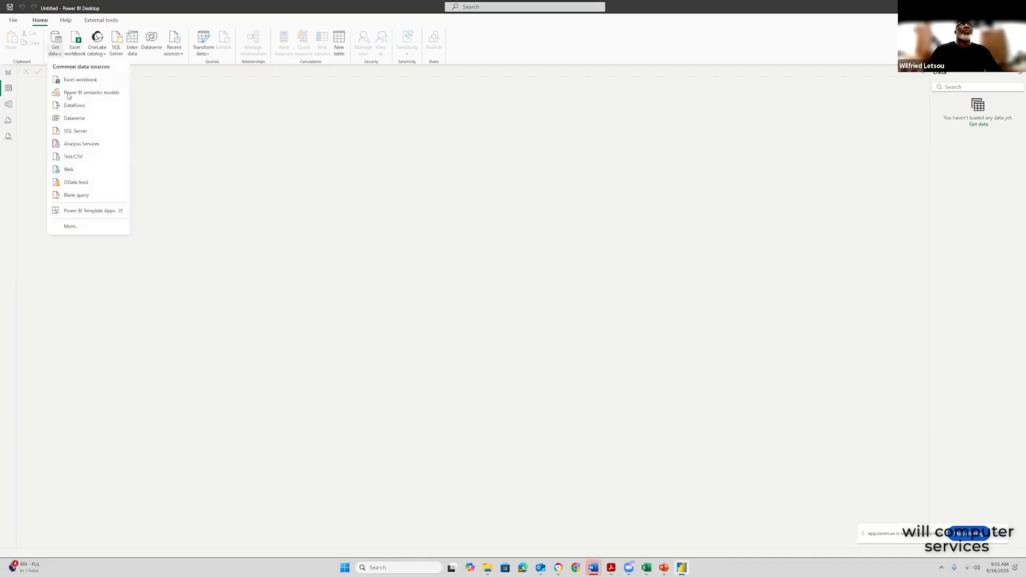
{"action": "left_click", "coordinate": [71, 227]}
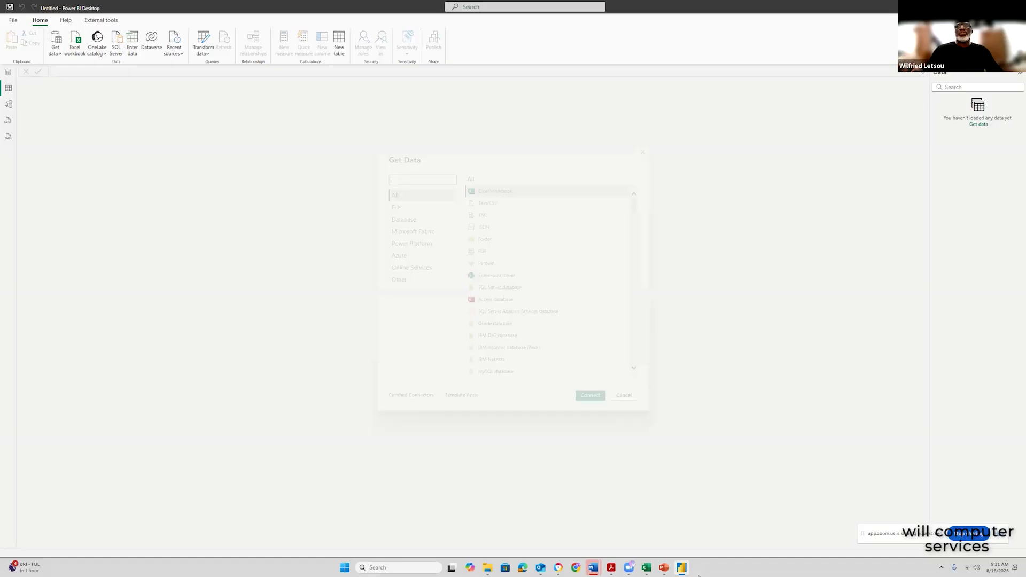
{"action": "mouse_move", "coordinate": [681, 568]}
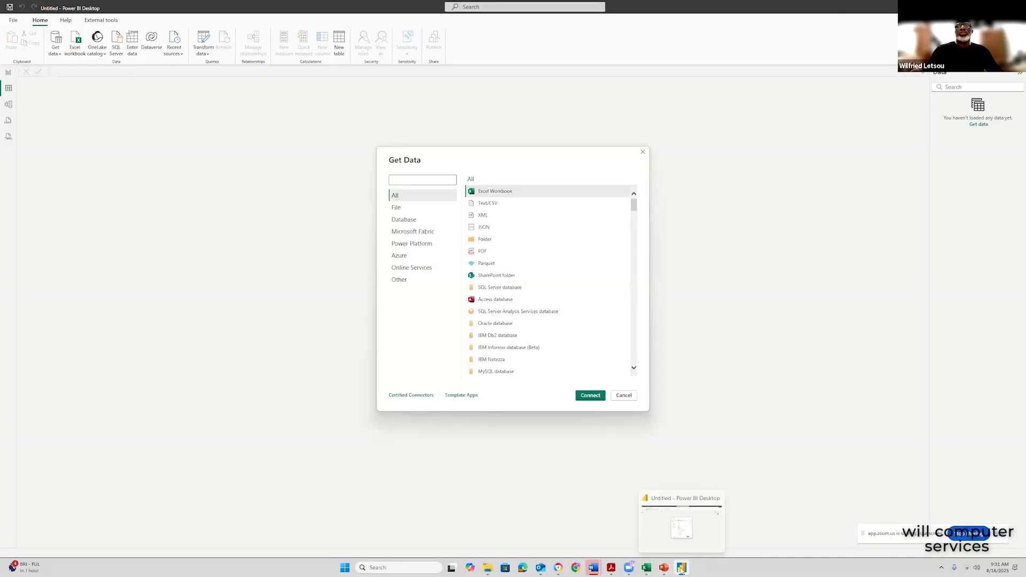
{"action": "left_click", "coordinate": [497, 243]}
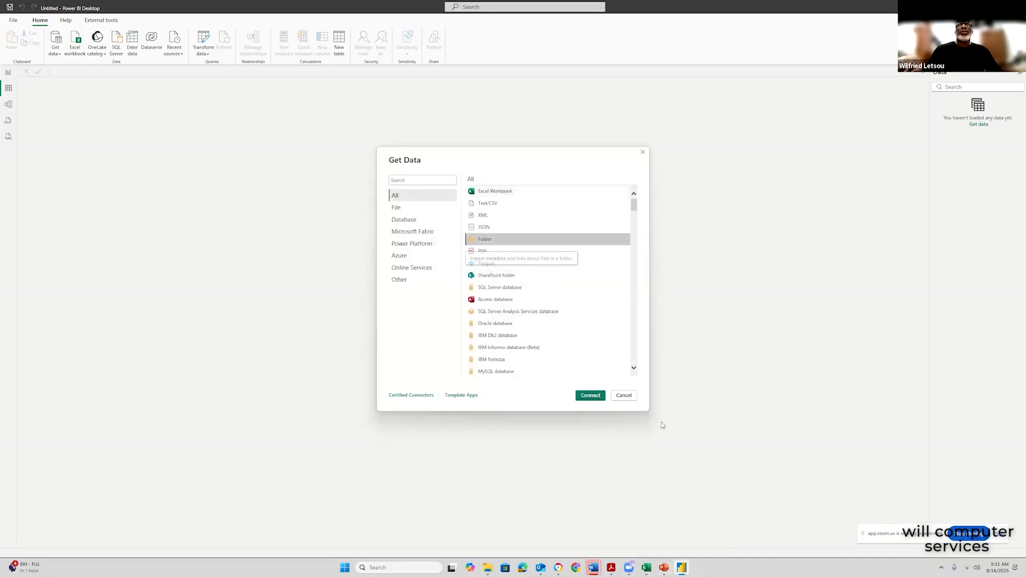
{"action": "left_click", "coordinate": [590, 396]}
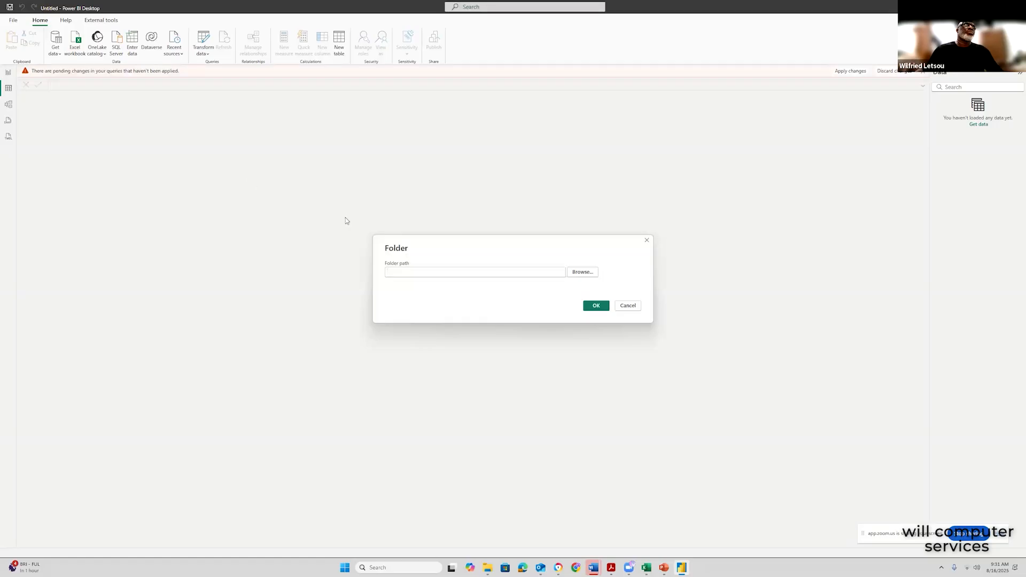
- Select the population-2010-2040 folder inside Documents, Data for Power BI, as the import's folder path and confirm it
{"action": "left_click", "coordinate": [594, 274]}
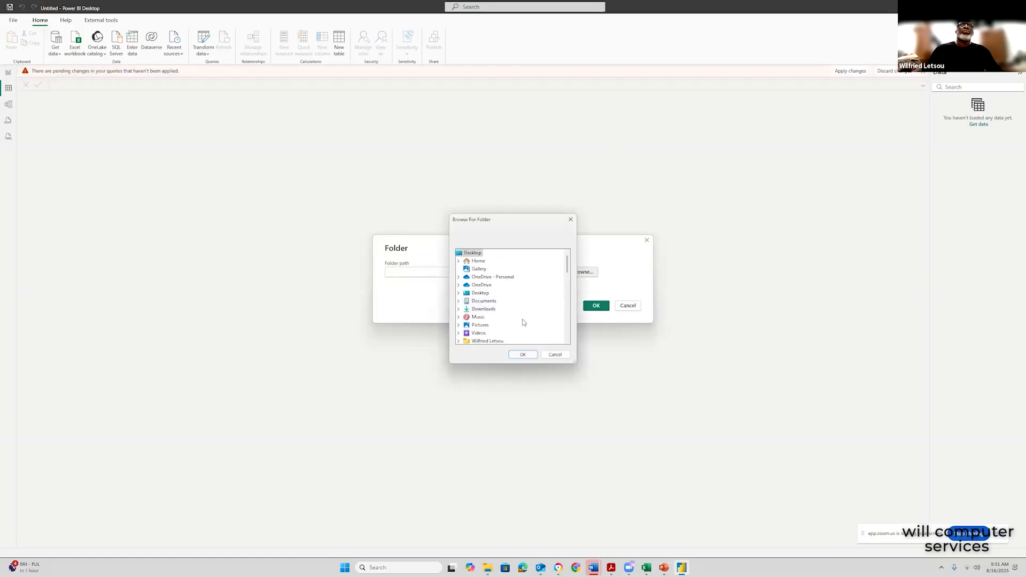
{"action": "double_click", "coordinate": [494, 302]}
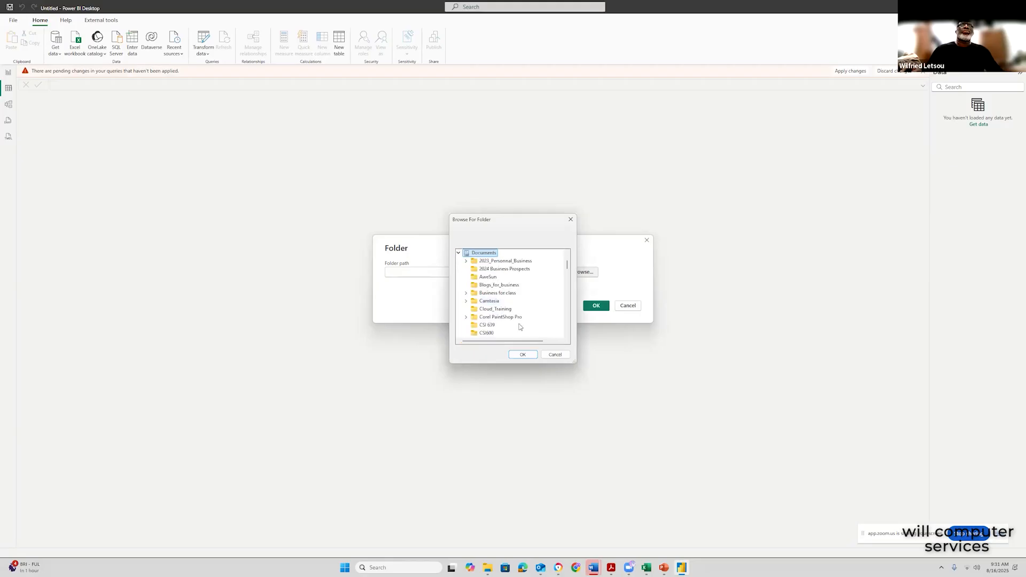
{"action": "scroll", "coordinate": [521, 316], "scroll_direction": "down", "scroll_amount": 1}
{"action": "scroll", "coordinate": [520, 315], "scroll_direction": "down", "scroll_amount": 2}
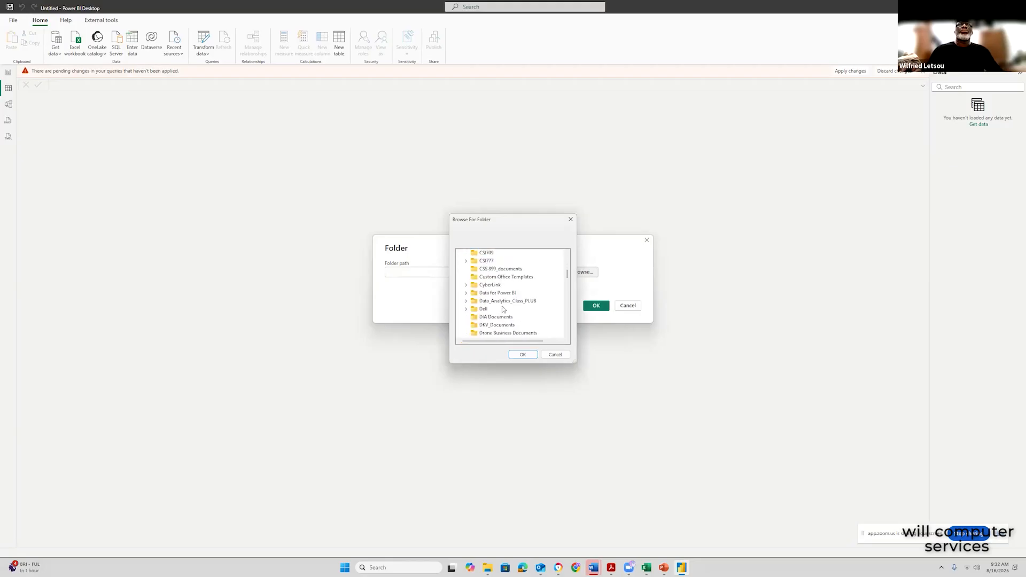
{"action": "double_click", "coordinate": [500, 294]}
{"action": "left_click", "coordinate": [508, 301]}
{"action": "left_click", "coordinate": [523, 355]}
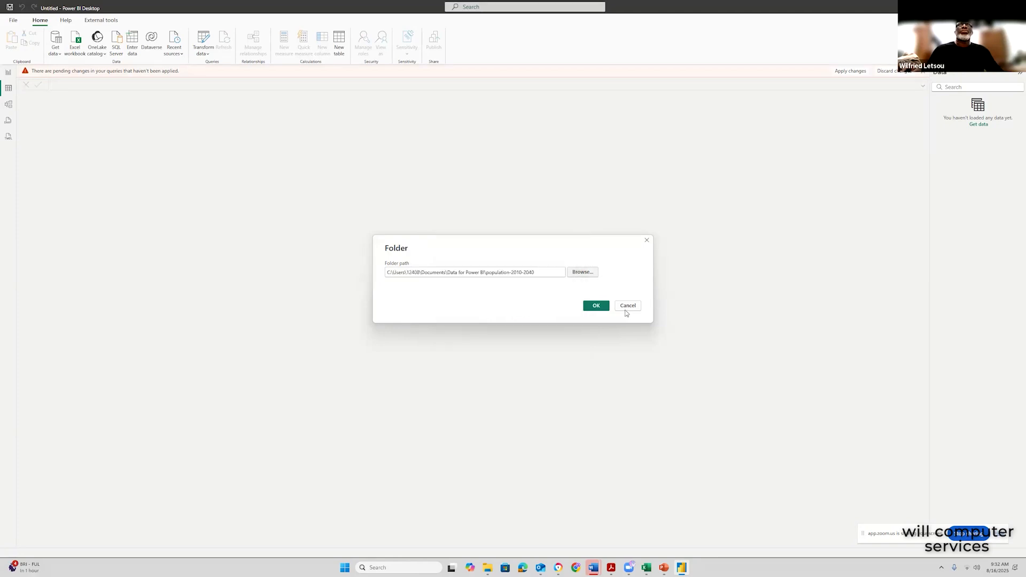
{"action": "left_click", "coordinate": [595, 307]}
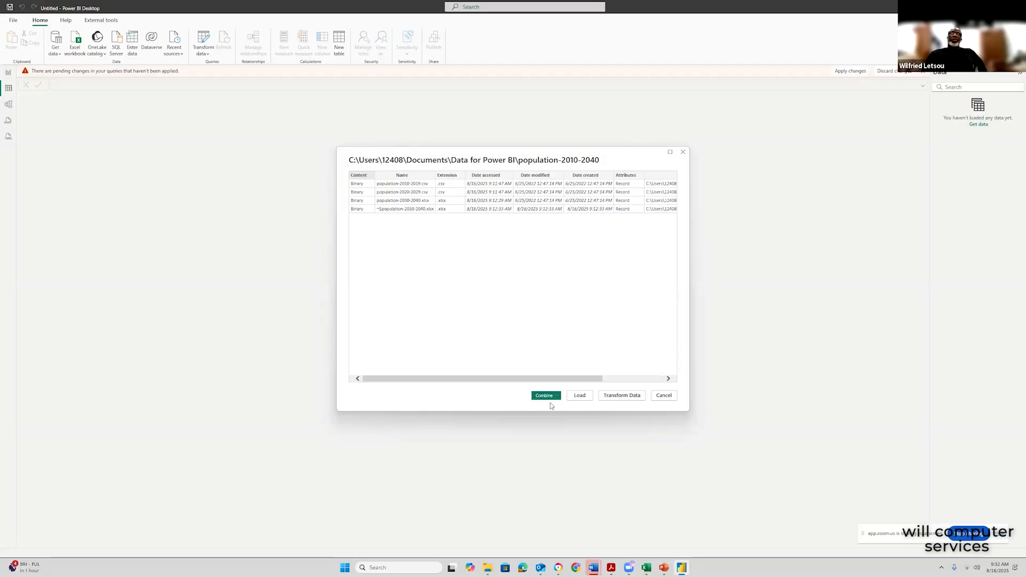
- Combine and transform the folder's files with First file as the sample and Comma as the delimiter, and switch to Power Query Editor
{"action": "left_click", "coordinate": [558, 398]}
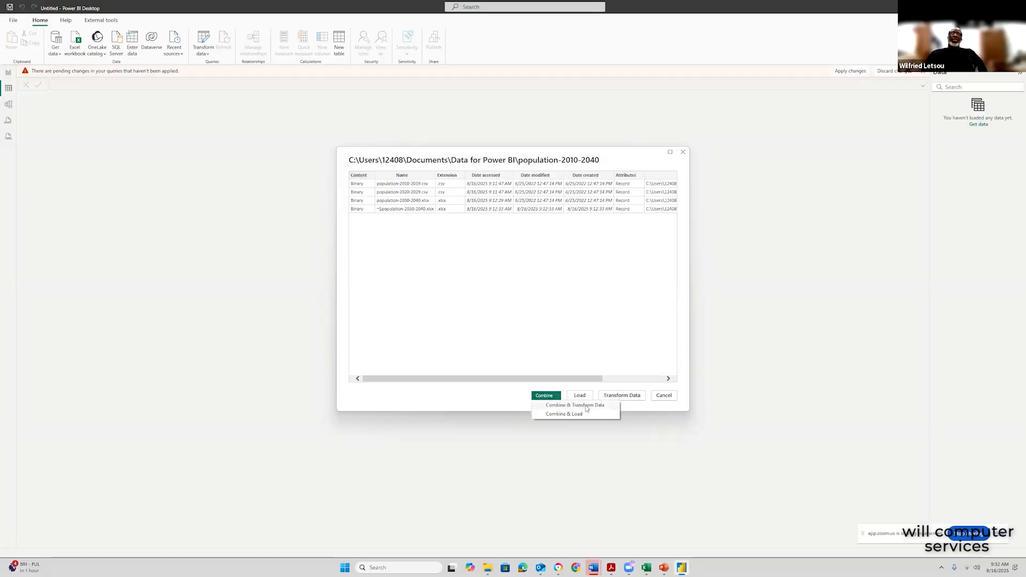
{"action": "left_click", "coordinate": [586, 406]}
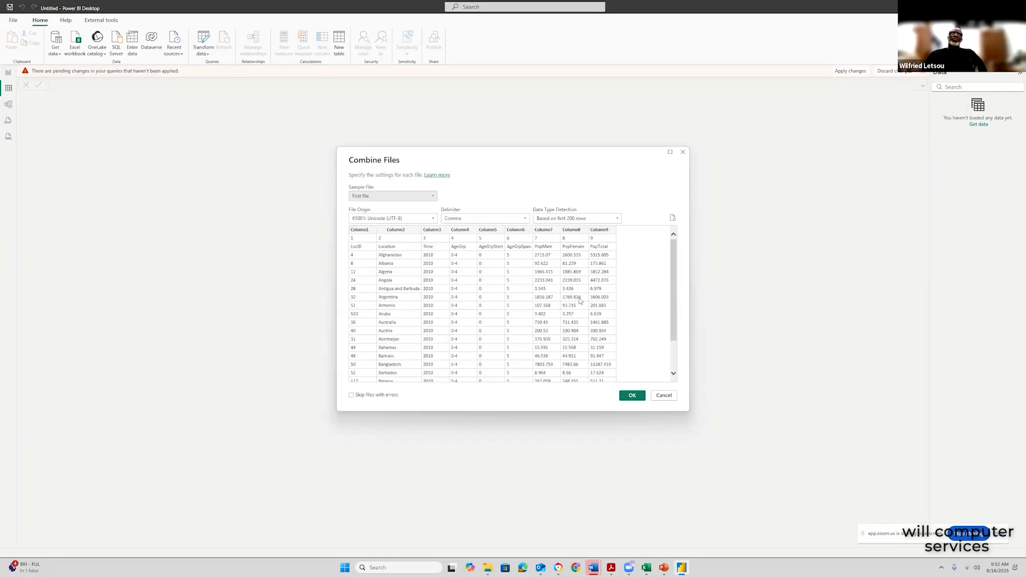
{"action": "left_click", "coordinate": [635, 399]}
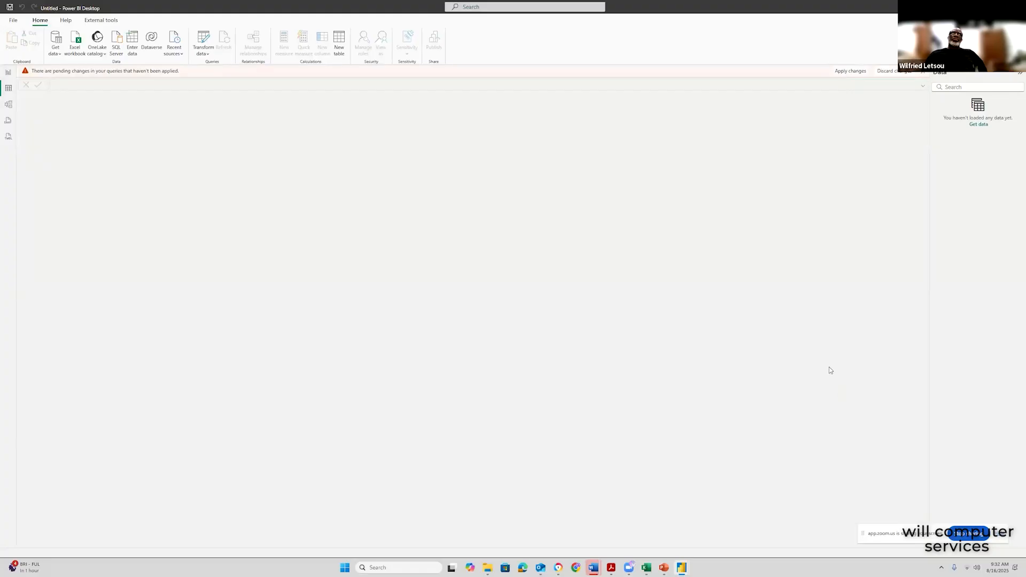
{"action": "mouse_move", "coordinate": [683, 569]}
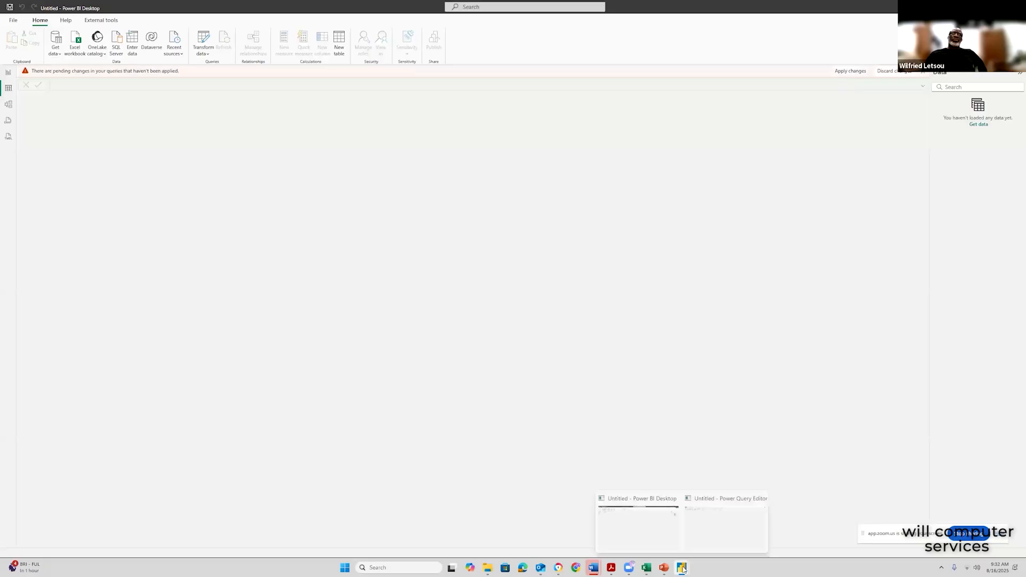
{"action": "left_click", "coordinate": [713, 530]}
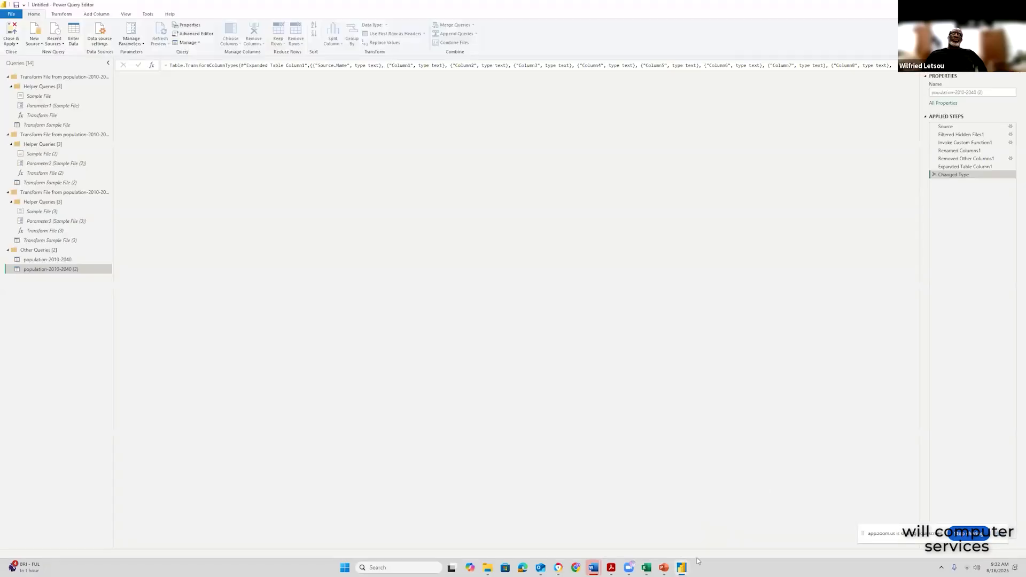
- Return to the Power BI Desktop window and read through the load report to its end
{"action": "left_click", "coordinate": [638, 527]}
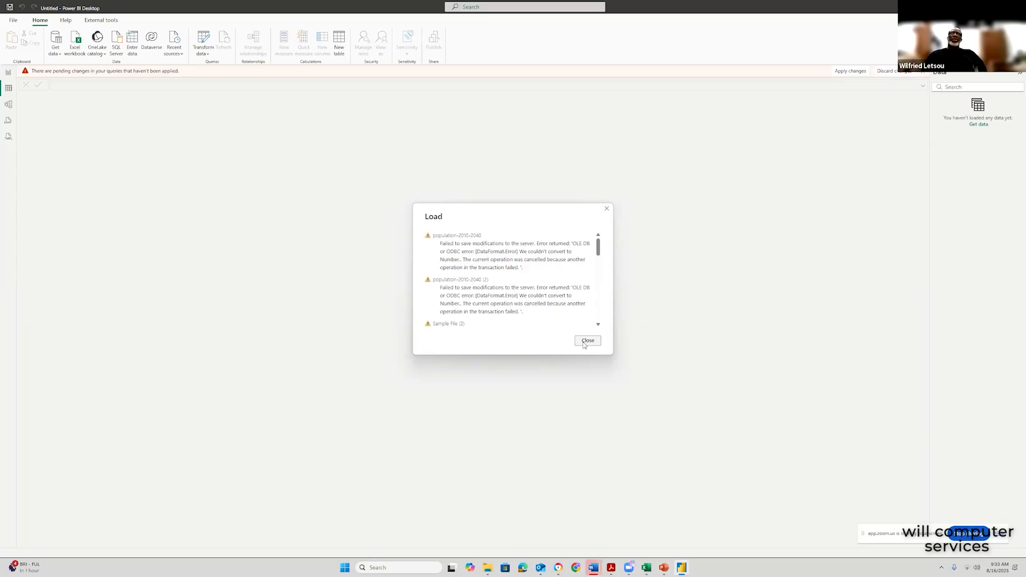
{"action": "left_click_drag", "start_coordinate": [598, 247], "coordinate": [608, 338]}
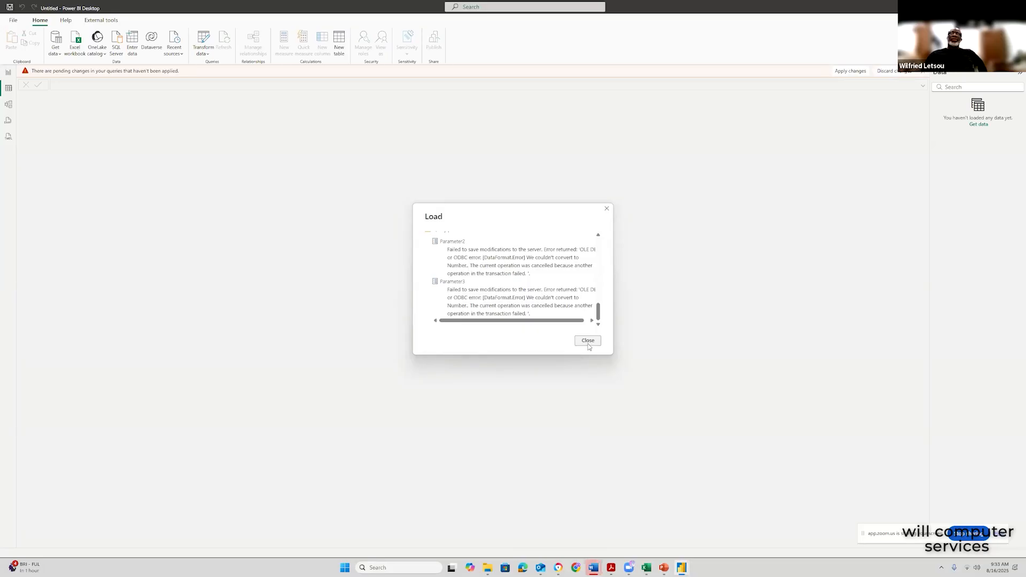
- Dismiss the load report and remove the Source.Name column from the population-2010-2040 (2) query
{"action": "left_click", "coordinate": [589, 343]}
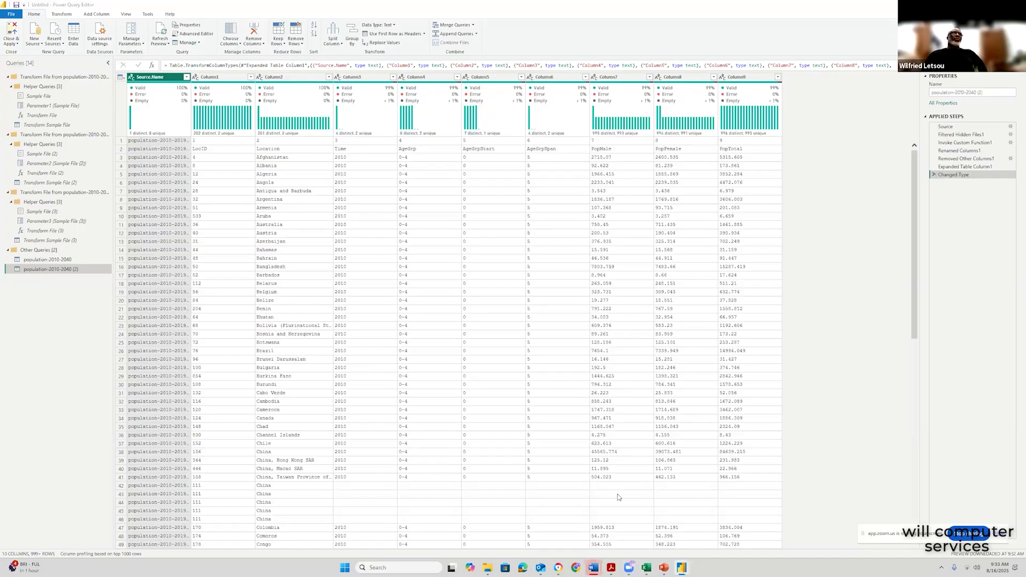
{"action": "right_click", "coordinate": [154, 79]}
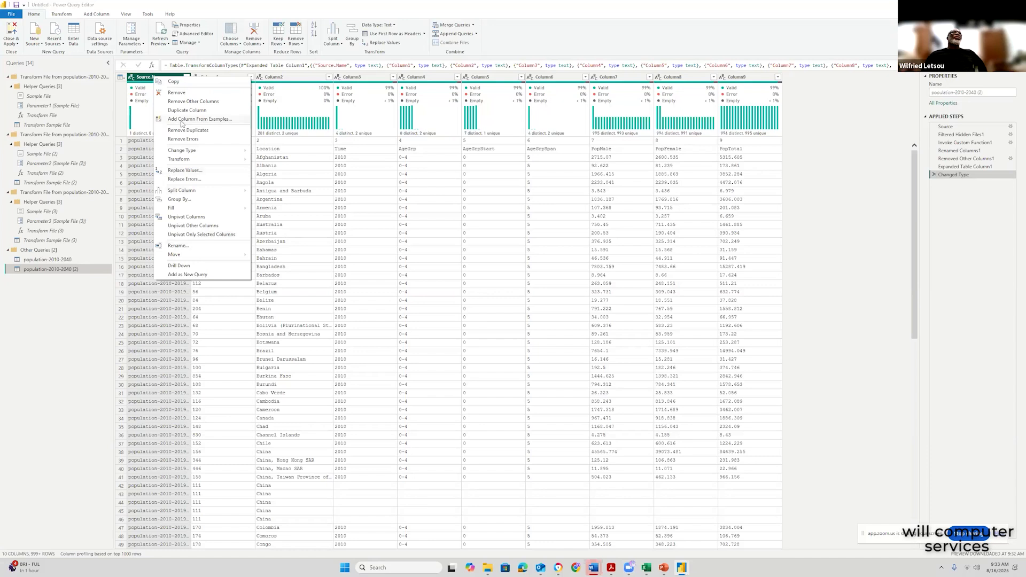
{"action": "left_click", "coordinate": [177, 93]}
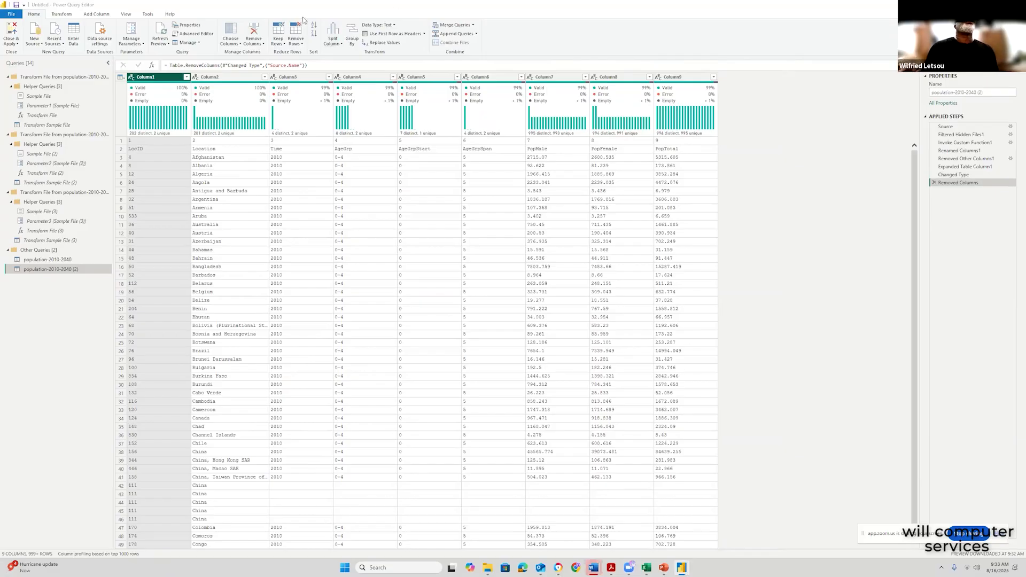
- Remove the top 1 row from the population-2010-2040 (2) query
{"action": "left_click", "coordinate": [302, 45]}
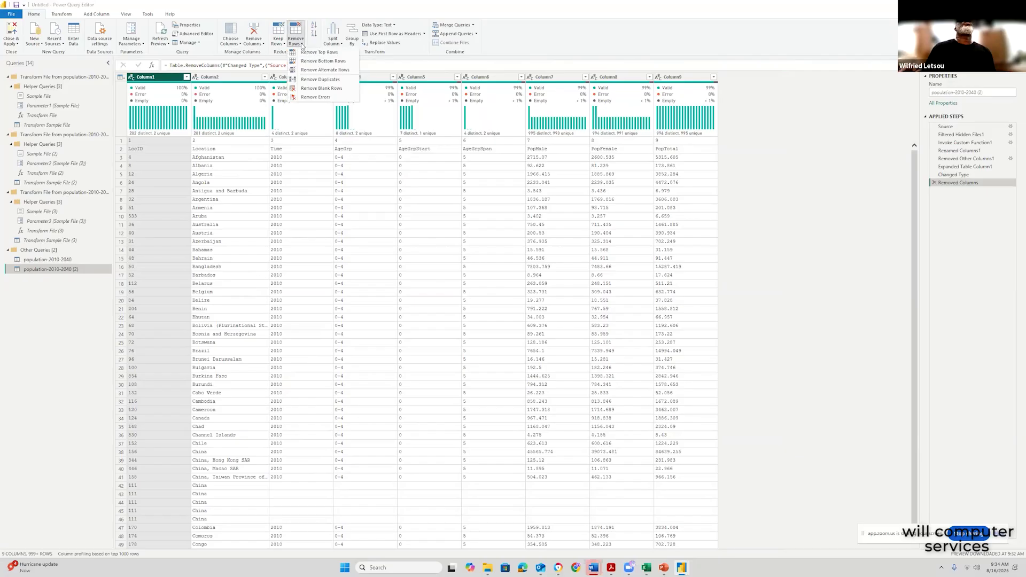
{"action": "left_click", "coordinate": [319, 52]}
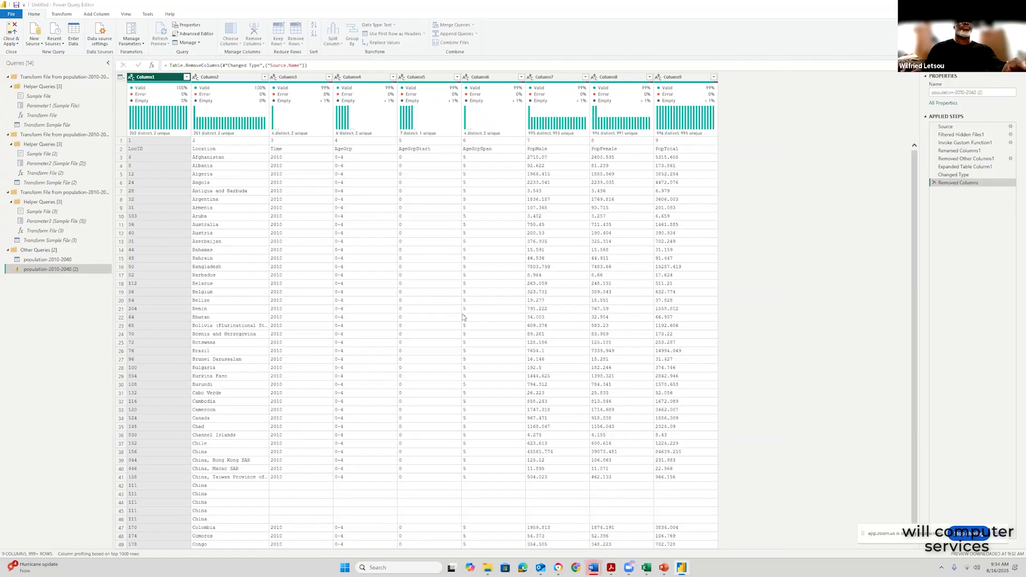
{"action": "type", "text": "1"}
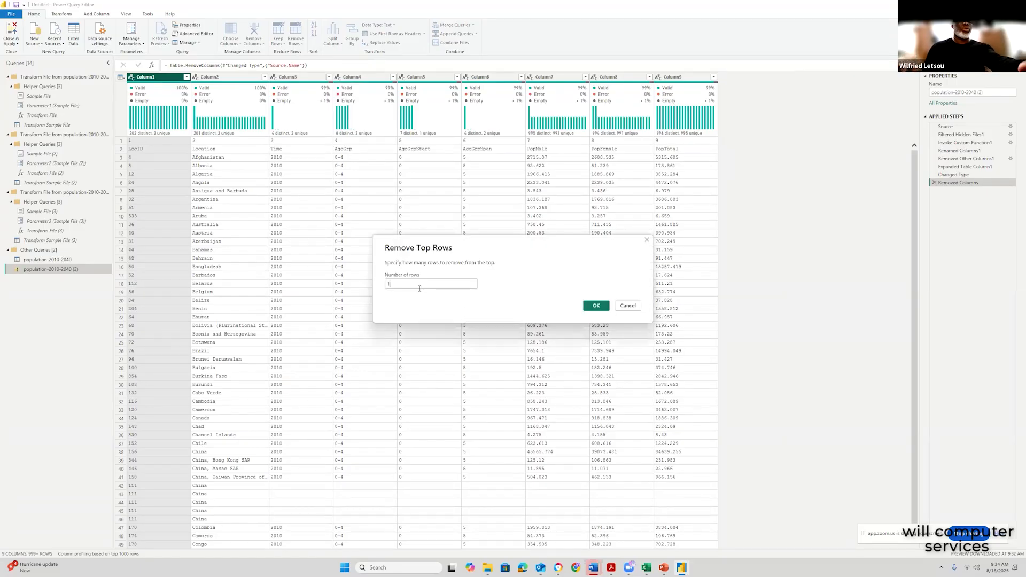
{"action": "left_click", "coordinate": [594, 306]}
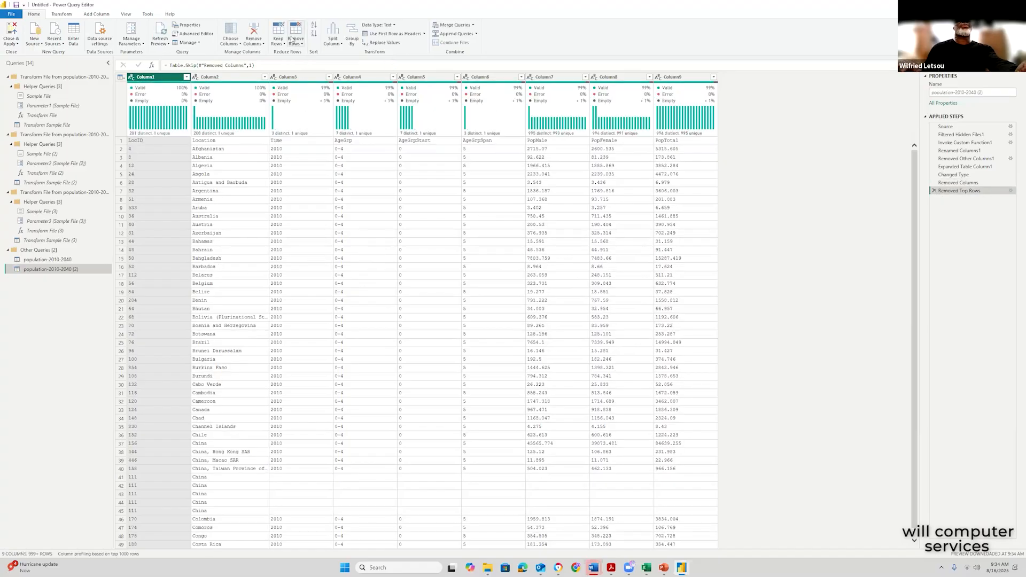
{"action": "left_click", "coordinate": [278, 43]}
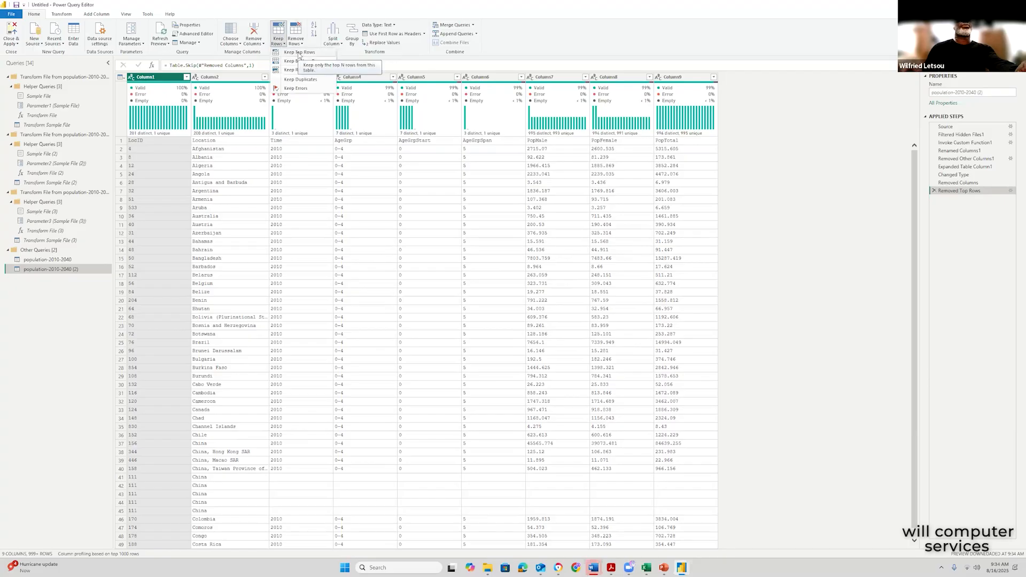
{"action": "left_click", "coordinate": [299, 52]}
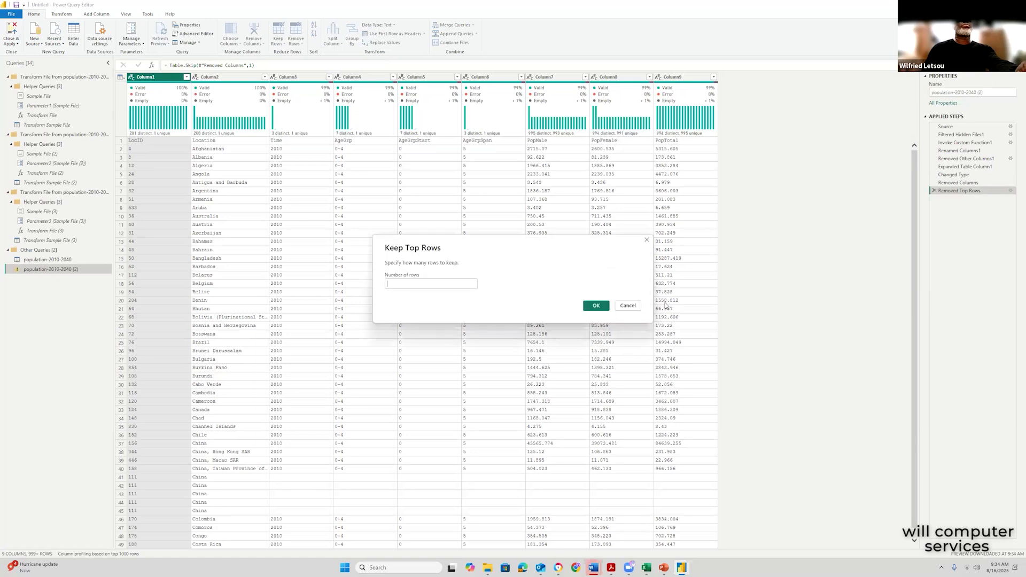
{"action": "left_click", "coordinate": [628, 306]}
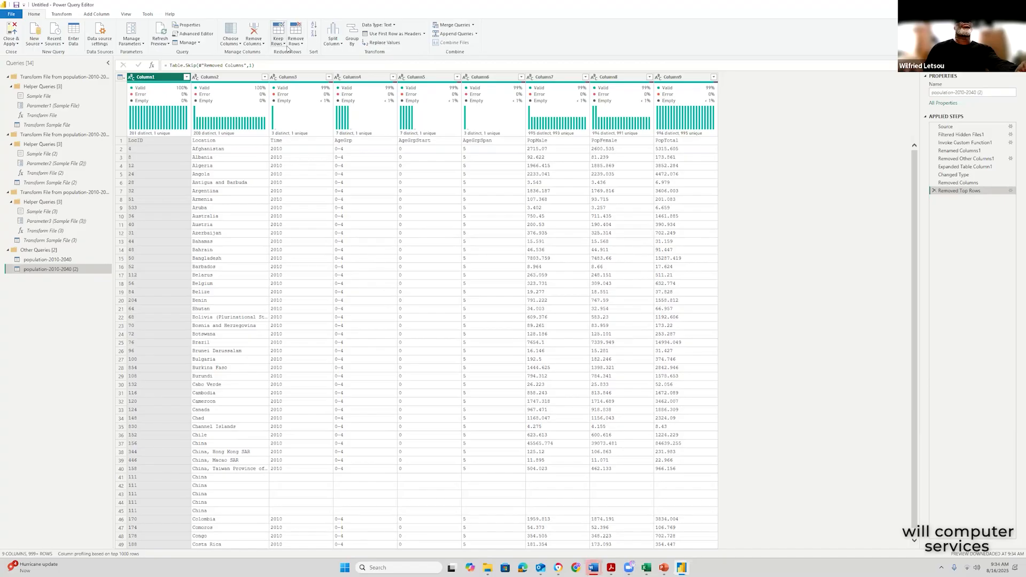
- Use the first row of the population-2010-2040 (2) query as its column headers
{"action": "left_click", "coordinate": [424, 34]}
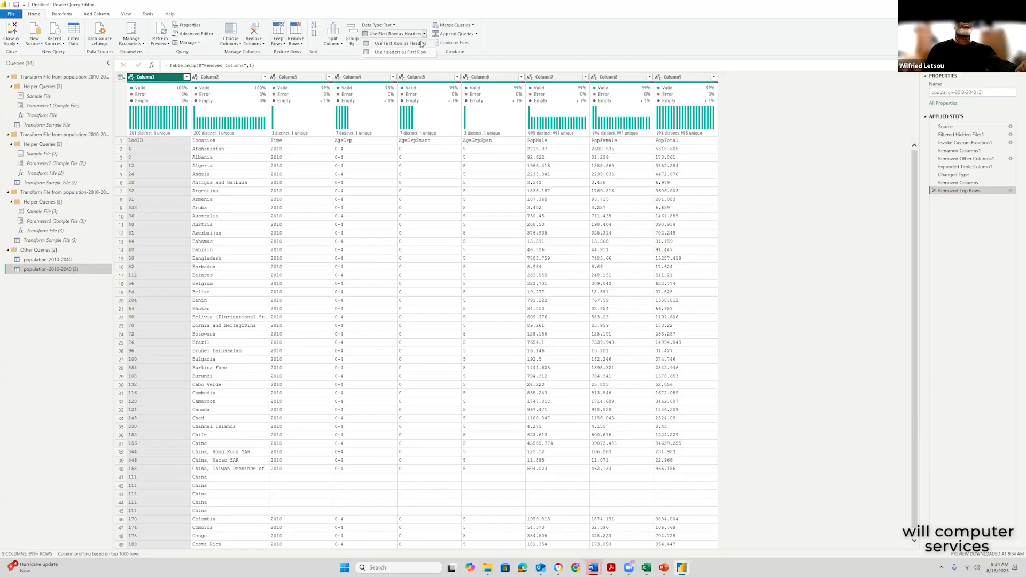
{"action": "left_click", "coordinate": [422, 44]}
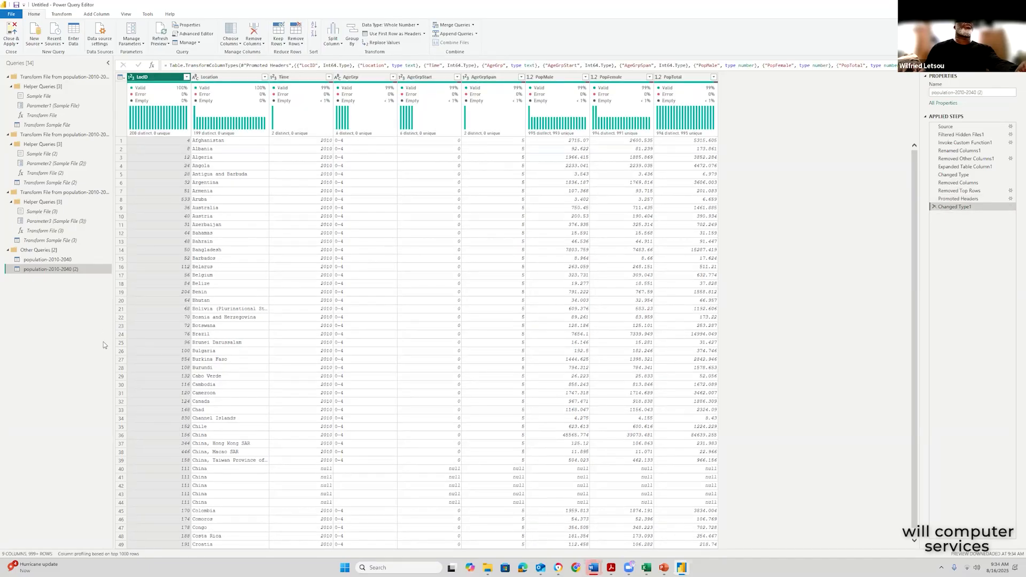
- Compare the two population queries under Other Queries and delete population-2010-2040 (2)
{"action": "left_click", "coordinate": [35, 262]}
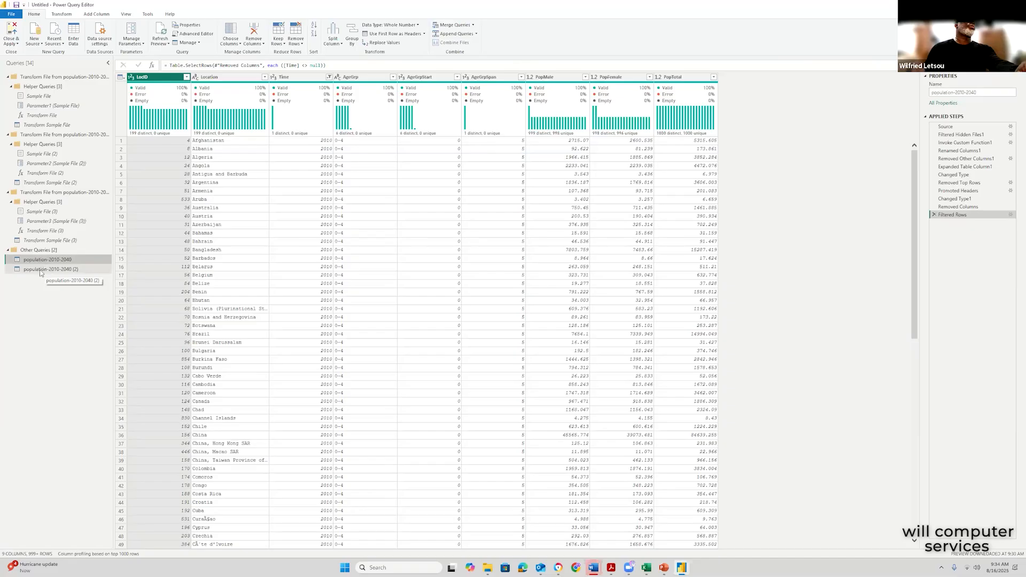
{"action": "left_click", "coordinate": [38, 272]}
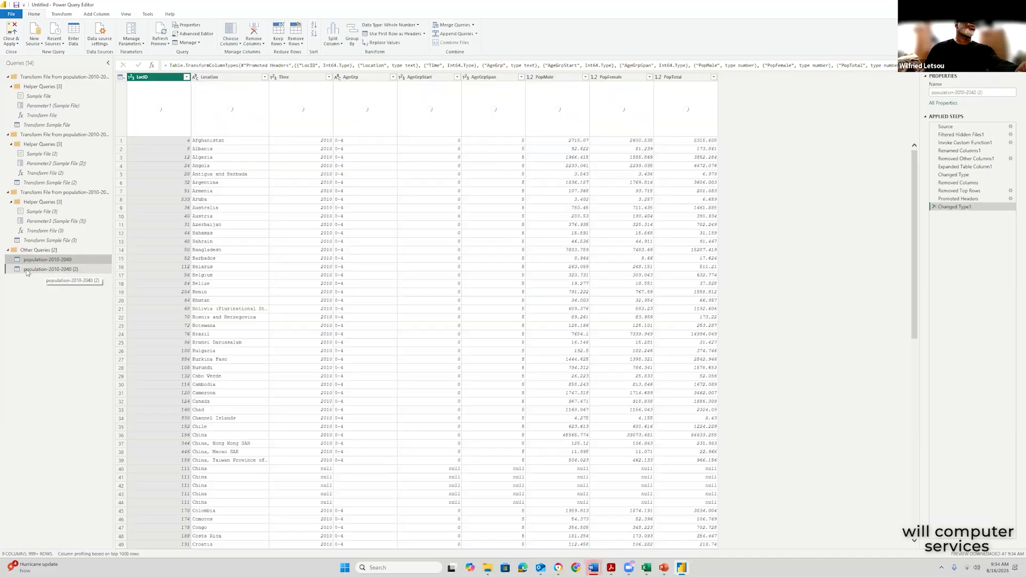
{"action": "right_click", "coordinate": [29, 271]}
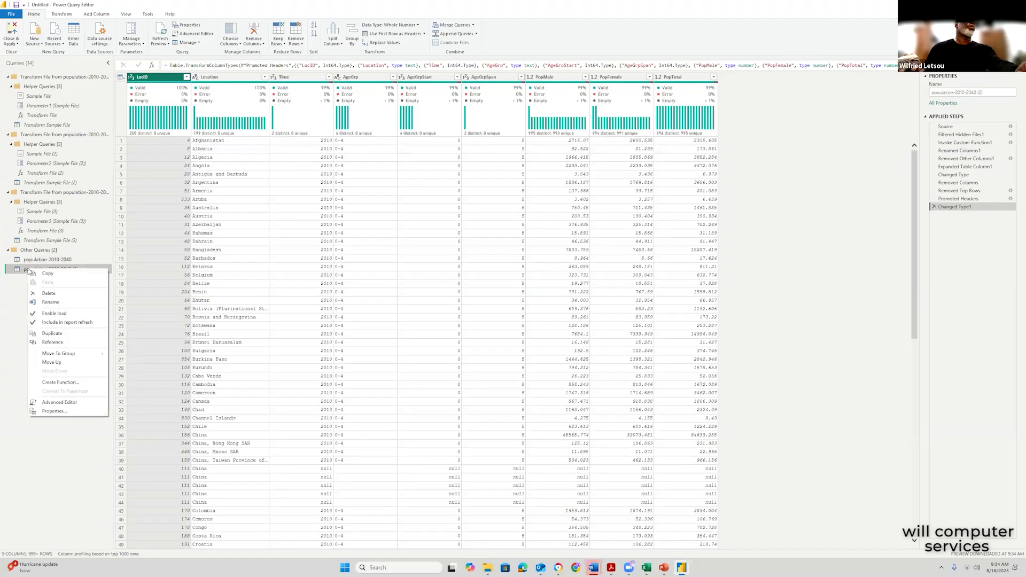
{"action": "key", "text": "Escape"}
{"action": "left_click", "coordinate": [45, 260]}
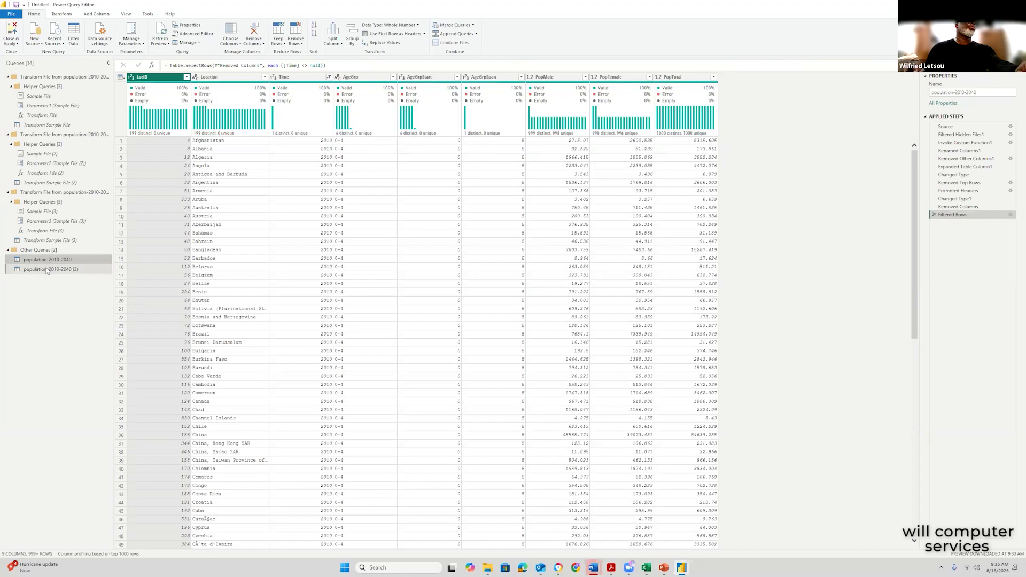
{"action": "left_click", "coordinate": [46, 270]}
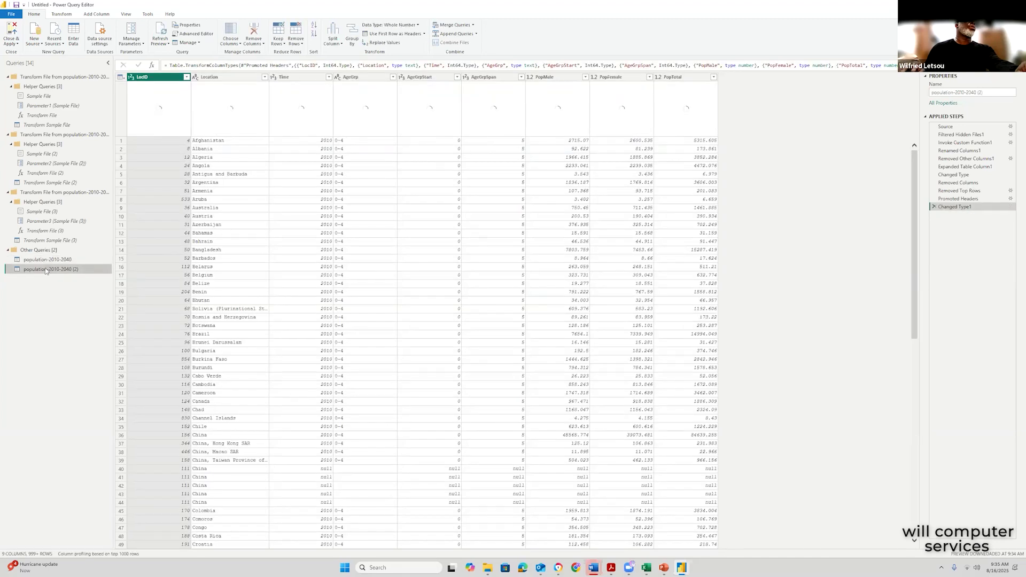
{"action": "right_click", "coordinate": [47, 270]}
{"action": "left_click", "coordinate": [52, 333]}
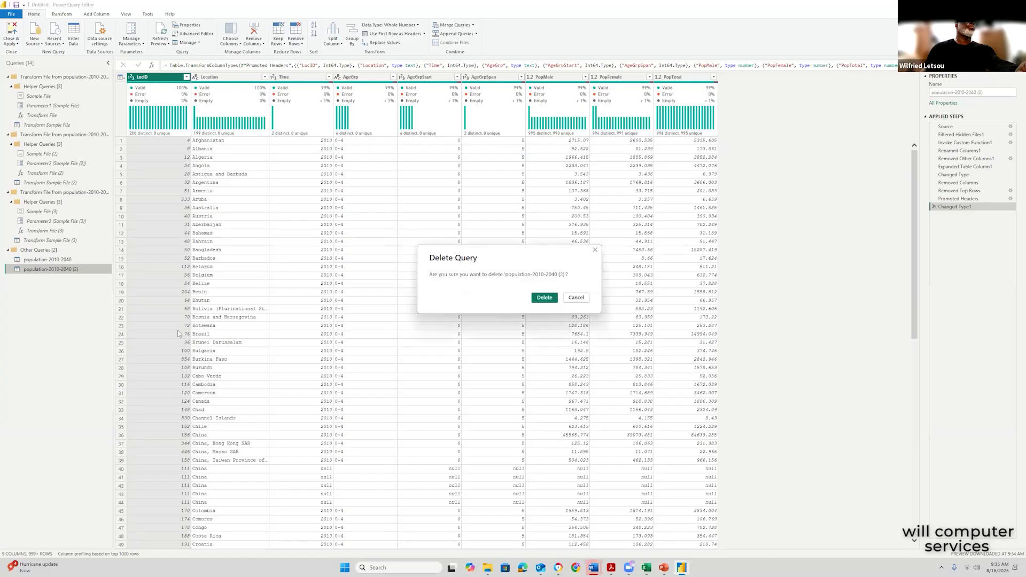
{"action": "left_click", "coordinate": [545, 298]}
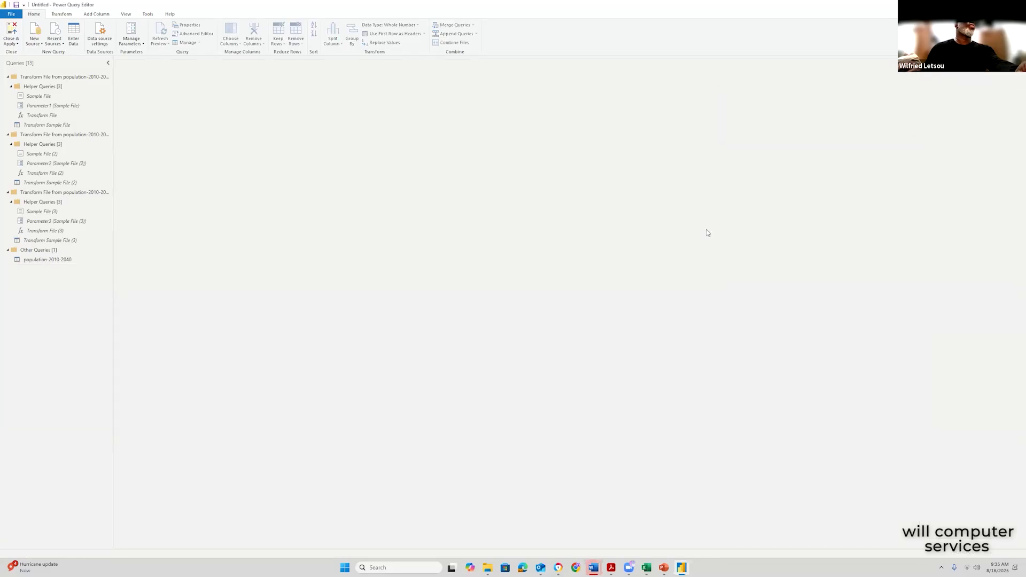
- Close and apply with the remaining population-2010-2040 query selected, review the load report up to its beginning and dismiss it
{"action": "left_click", "coordinate": [53, 260]}
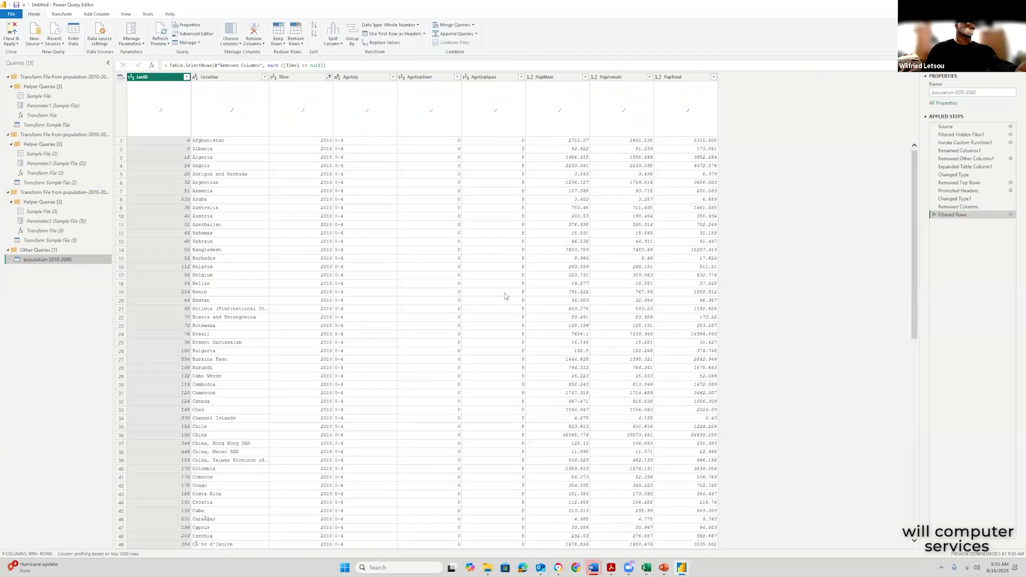
{"action": "left_click", "coordinate": [16, 43]}
{"action": "left_click", "coordinate": [23, 54]}
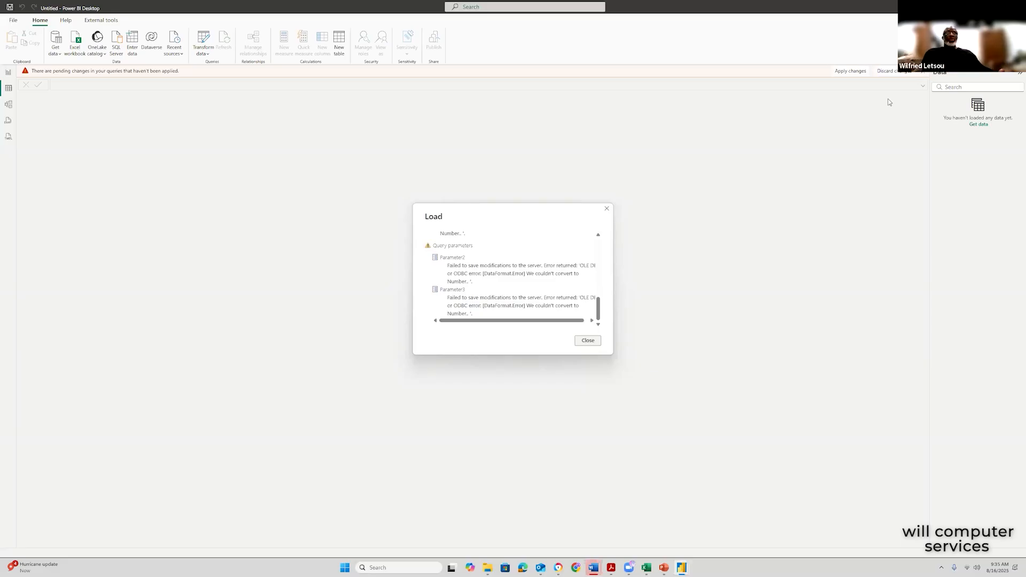
{"action": "left_click_drag", "start_coordinate": [598, 308], "coordinate": [609, 243]}
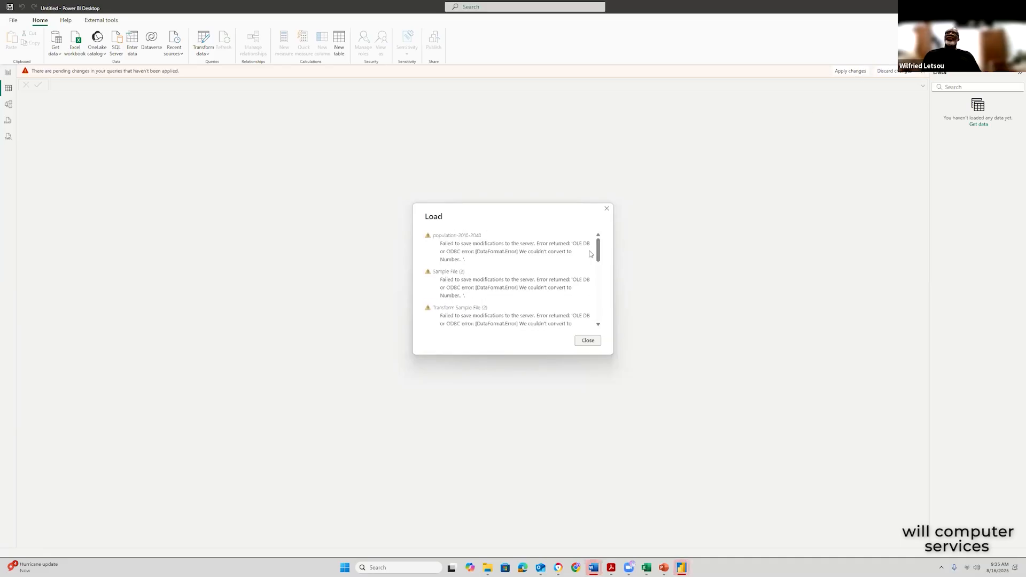
{"action": "left_click", "coordinate": [588, 341]}
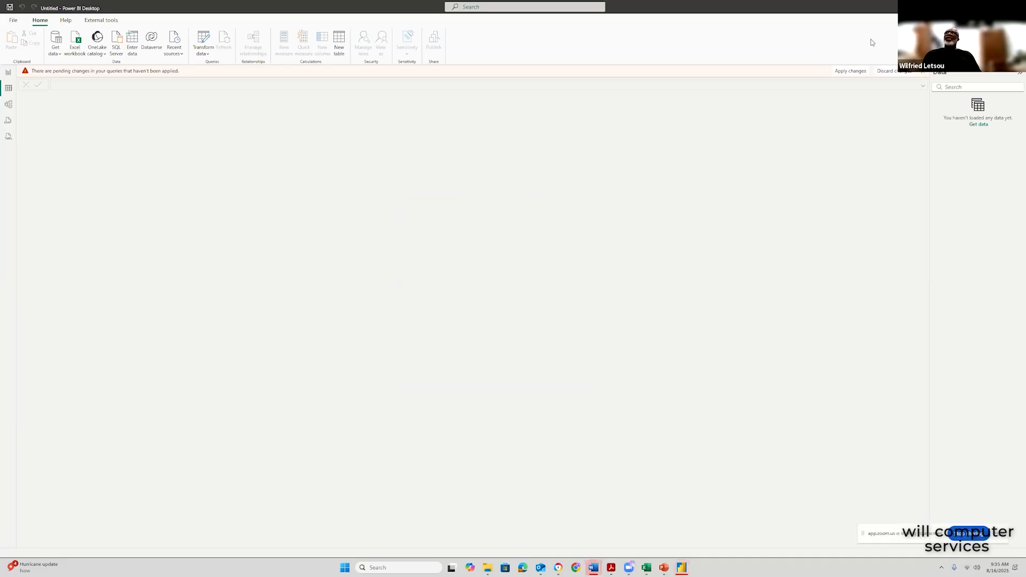
- Discard all pending query changes, dismissing the load report when it comes up
{"action": "left_click", "coordinate": [895, 77]}
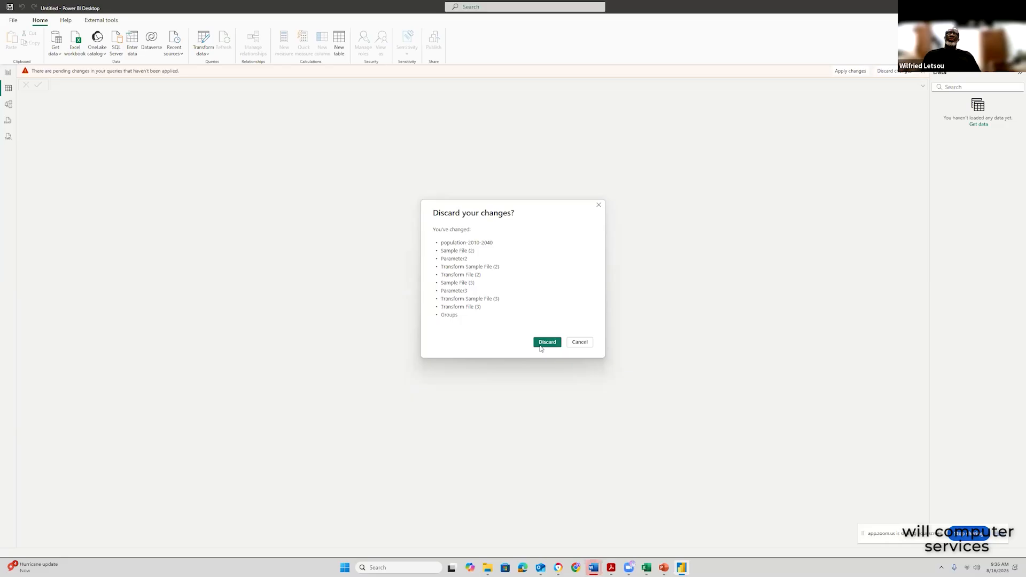
{"action": "left_click", "coordinate": [581, 343]}
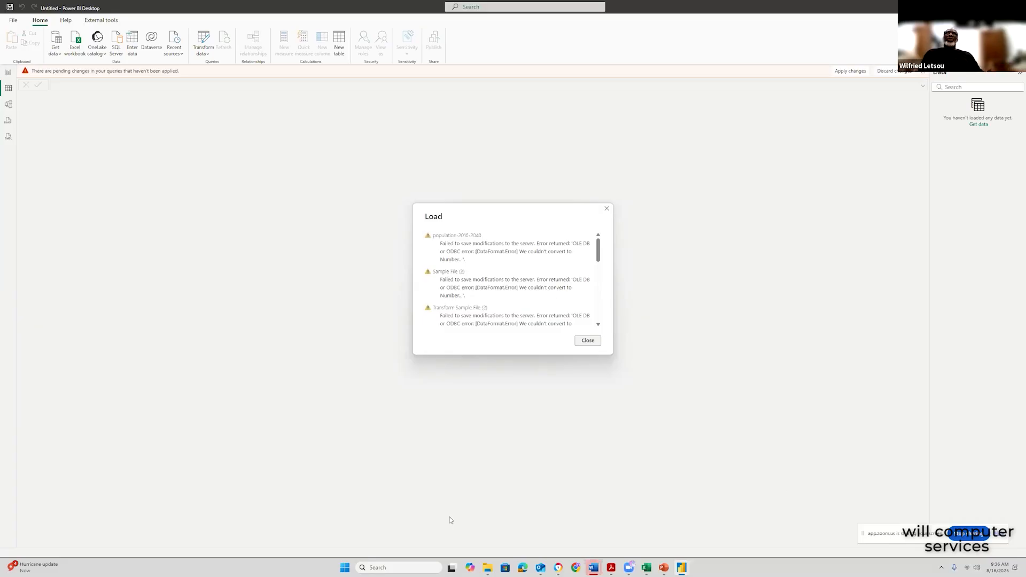
{"action": "left_click", "coordinate": [588, 341]}
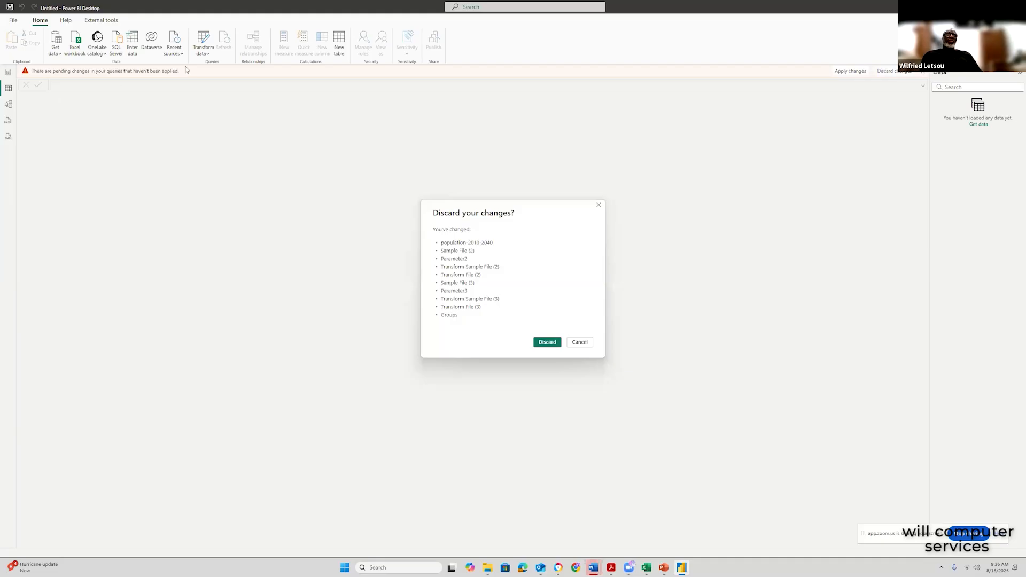
{"action": "left_click", "coordinate": [592, 338]}
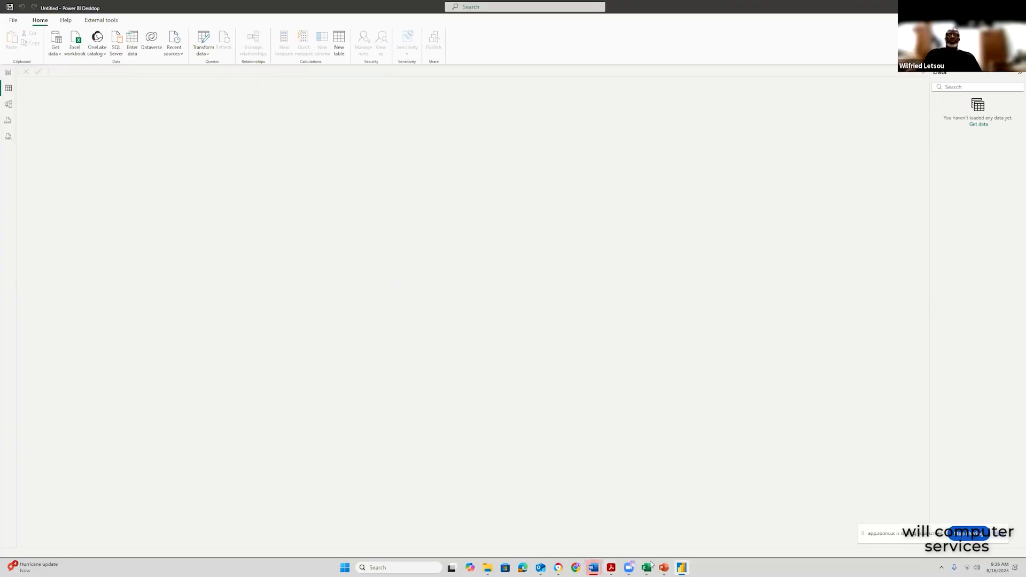
- Start a fresh data import using the Folder connector from the full list of data sources
{"action": "mouse_move", "coordinate": [685, 570]}
{"action": "left_click", "coordinate": [688, 543]}
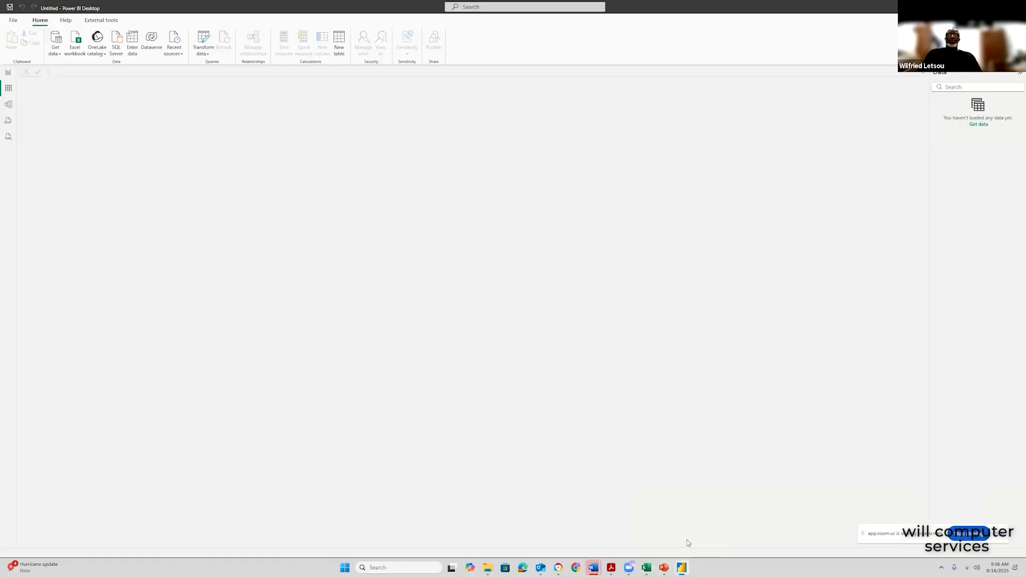
{"action": "left_click", "coordinate": [58, 56]}
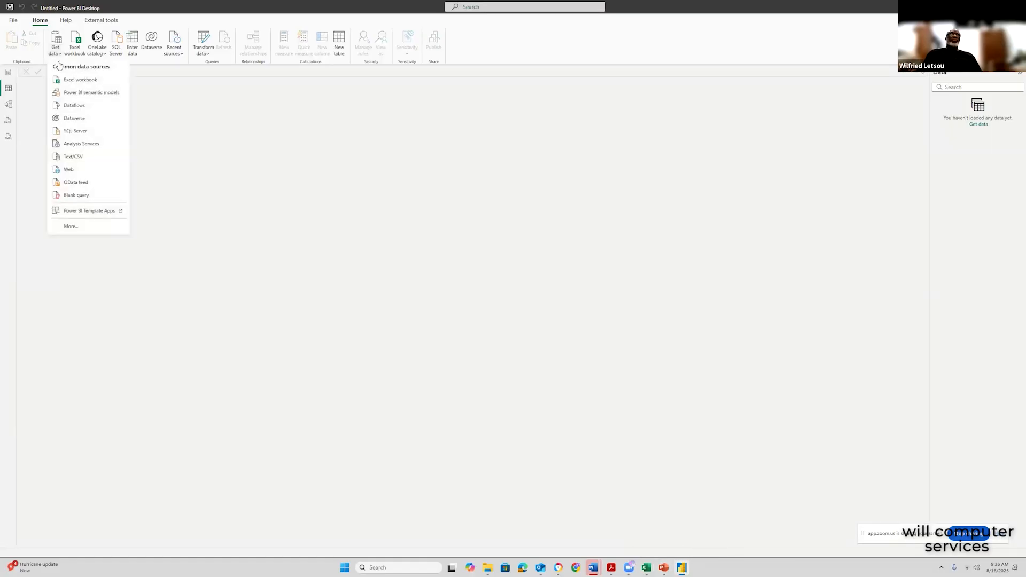
{"action": "left_click", "coordinate": [70, 226]}
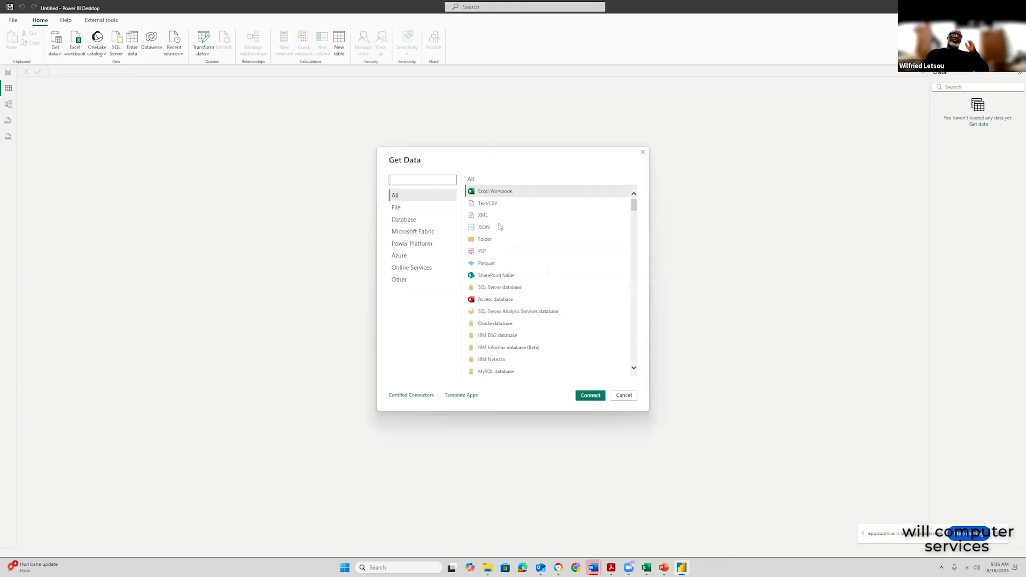
{"action": "left_click", "coordinate": [489, 242]}
{"action": "left_click", "coordinate": [591, 395]}
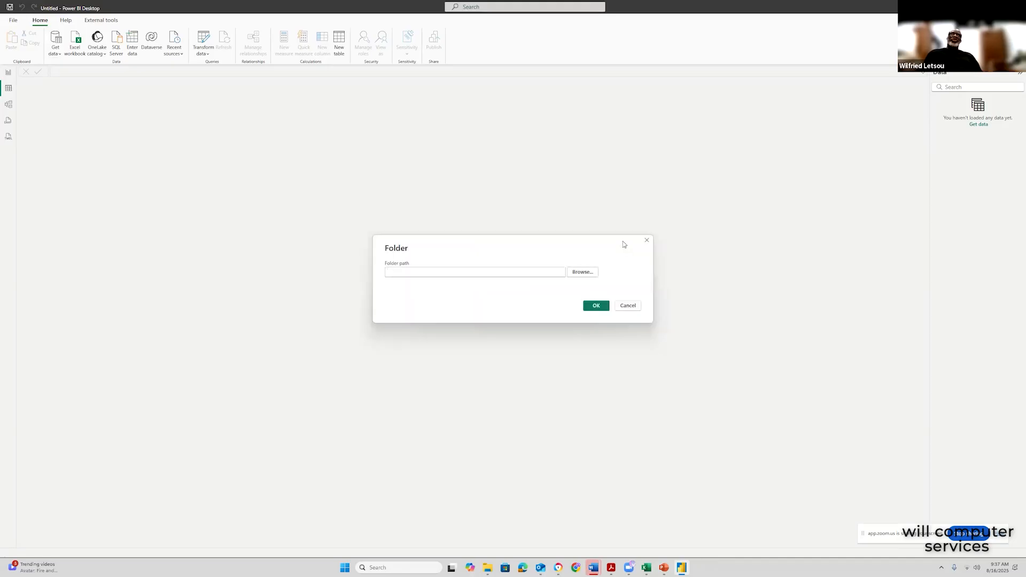
- Browse for the import's folder path and locate the Data for Power BI folder inside Documents
{"action": "left_click", "coordinate": [584, 273]}
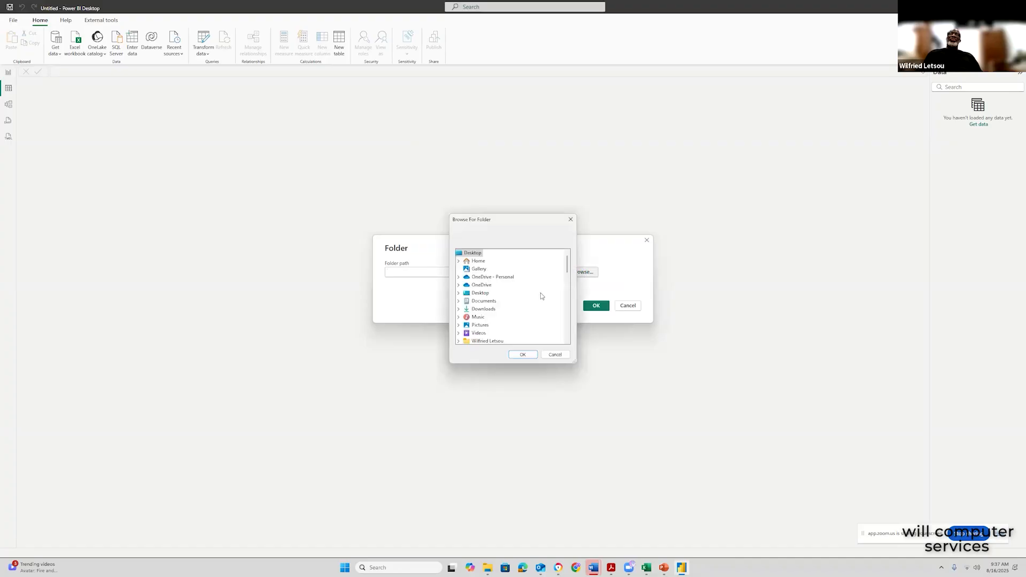
{"action": "double_click", "coordinate": [492, 294]}
{"action": "scroll", "coordinate": [520, 302], "scroll_direction": "down", "scroll_amount": 2}
{"action": "scroll", "coordinate": [520, 303], "scroll_direction": "down", "scroll_amount": 1}
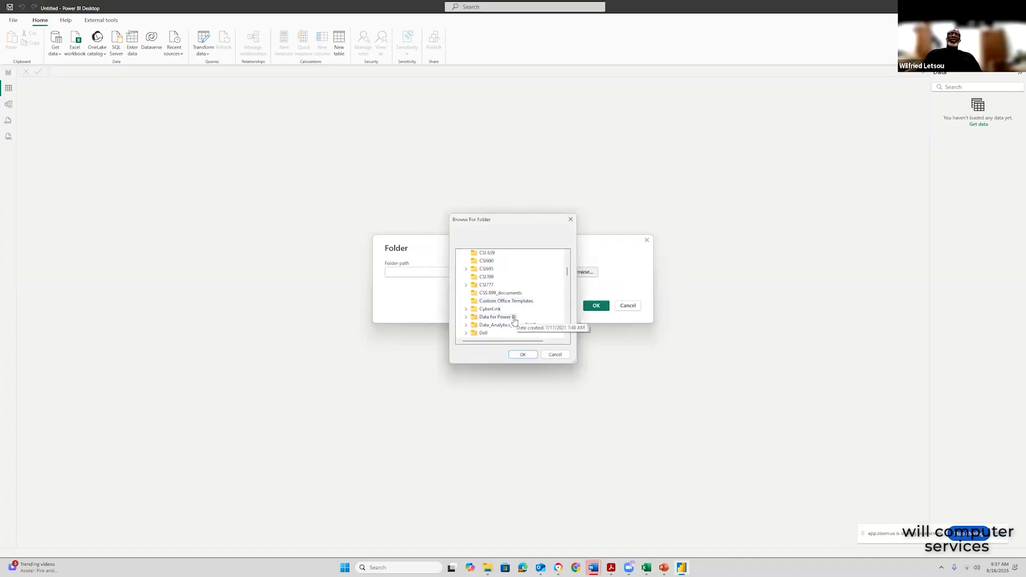
- Connect to the population-2010-2040 folder inside Data for Power BI as the folder data source
{"action": "double_click", "coordinate": [513, 319]}
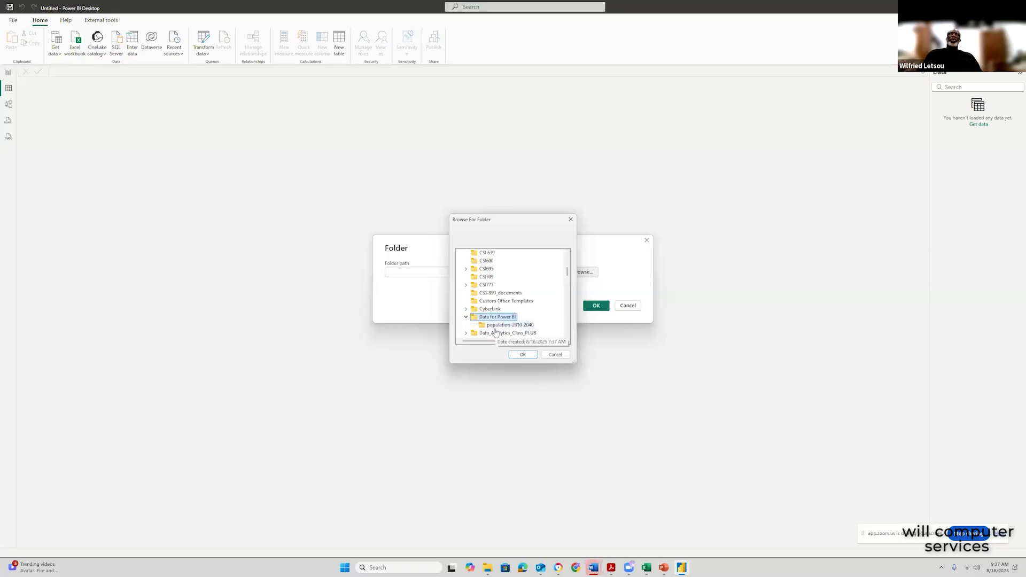
{"action": "left_click", "coordinate": [507, 326]}
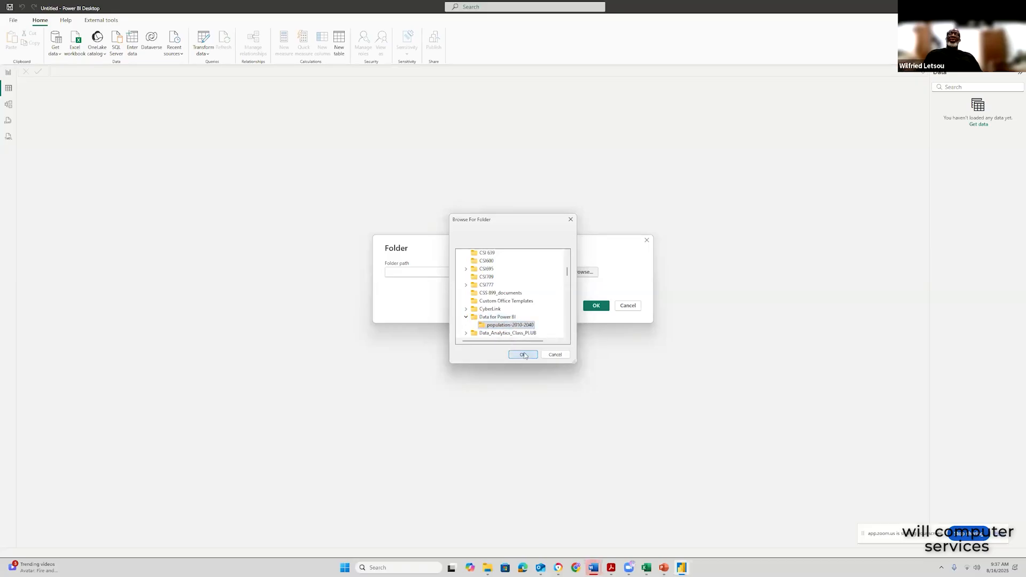
{"action": "left_click", "coordinate": [523, 354]}
{"action": "left_click", "coordinate": [600, 306]}
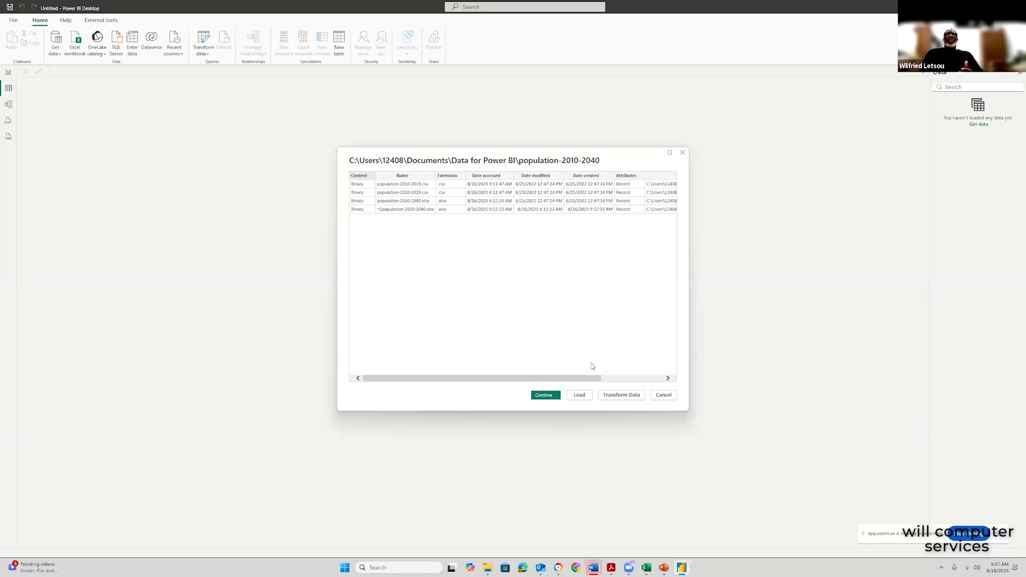
- Combine and transform the folder's files, applying the pending query changes and accepting the default Combine Files settings
{"action": "left_click", "coordinate": [557, 396]}
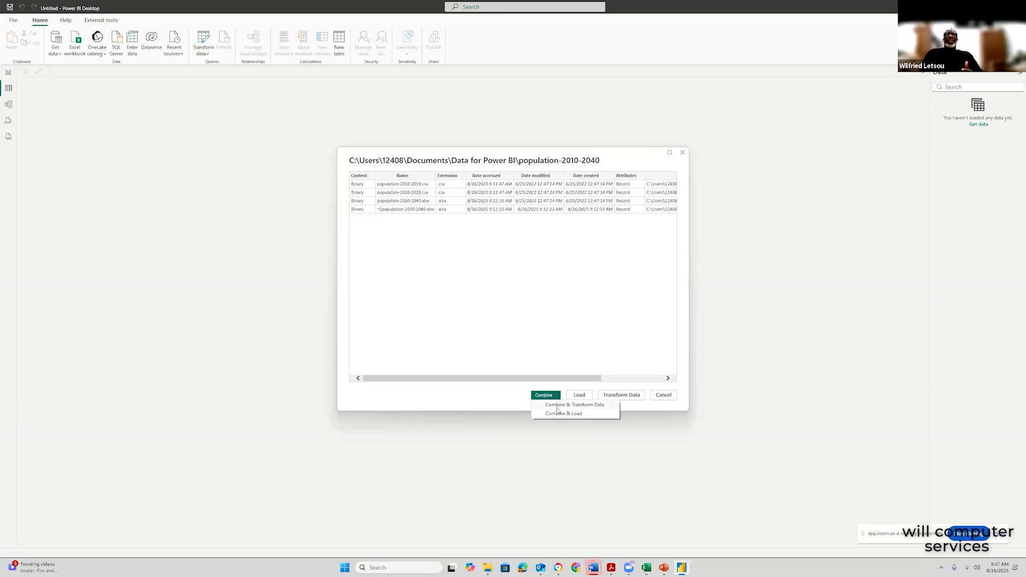
{"action": "left_click", "coordinate": [559, 406]}
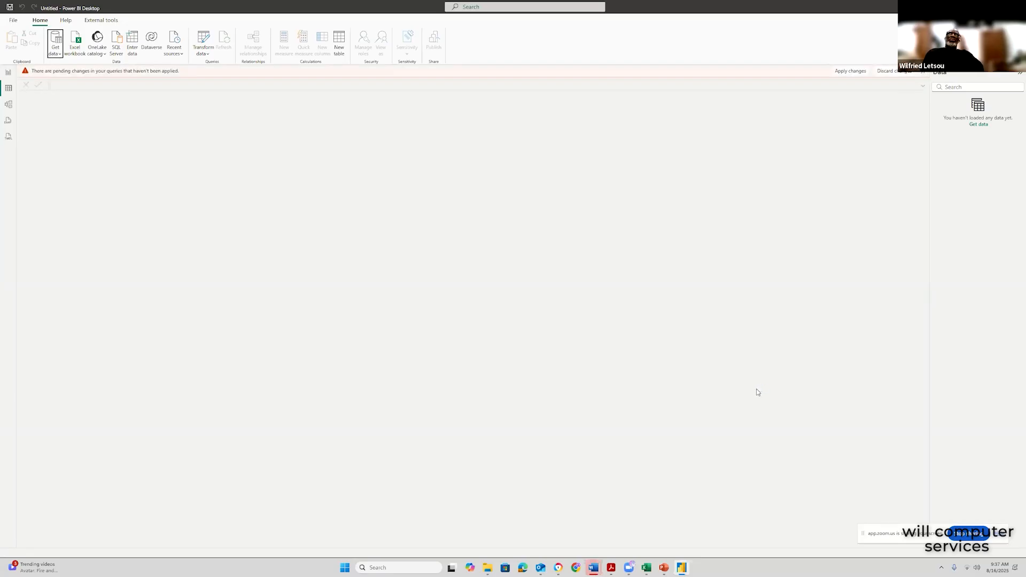
{"action": "left_click", "coordinate": [857, 73]}
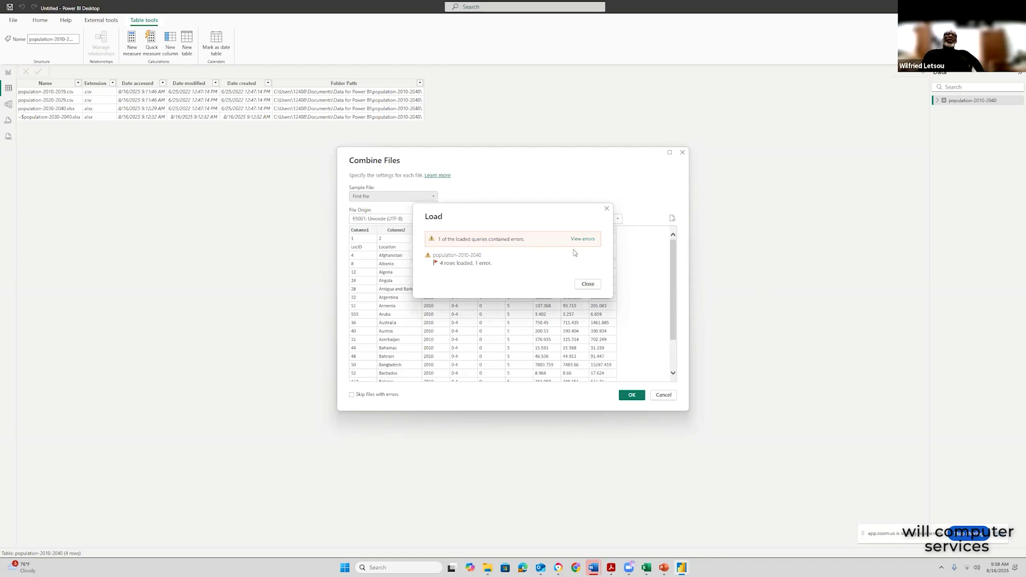
{"action": "left_click", "coordinate": [594, 288]}
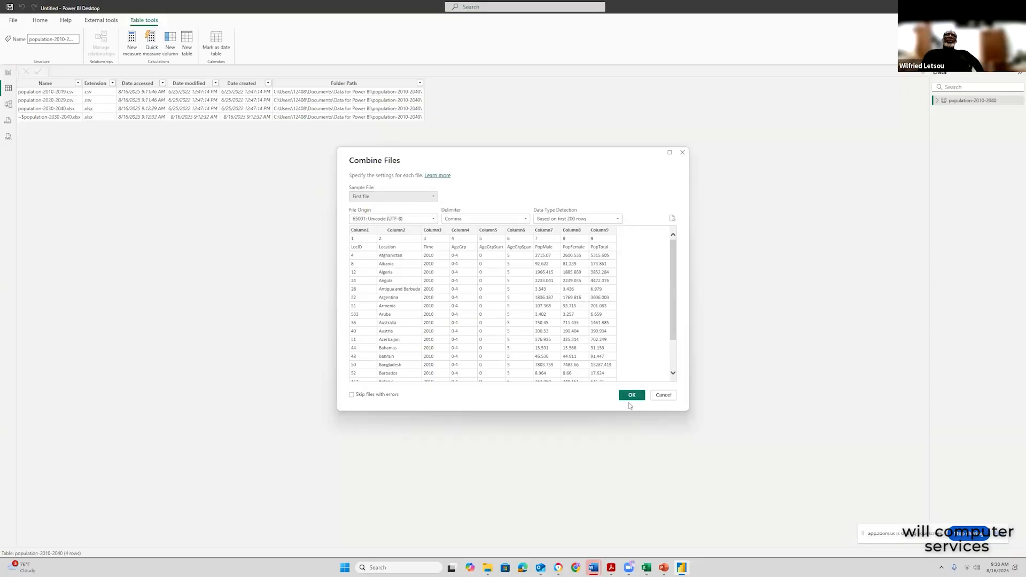
{"action": "left_click", "coordinate": [629, 396]}
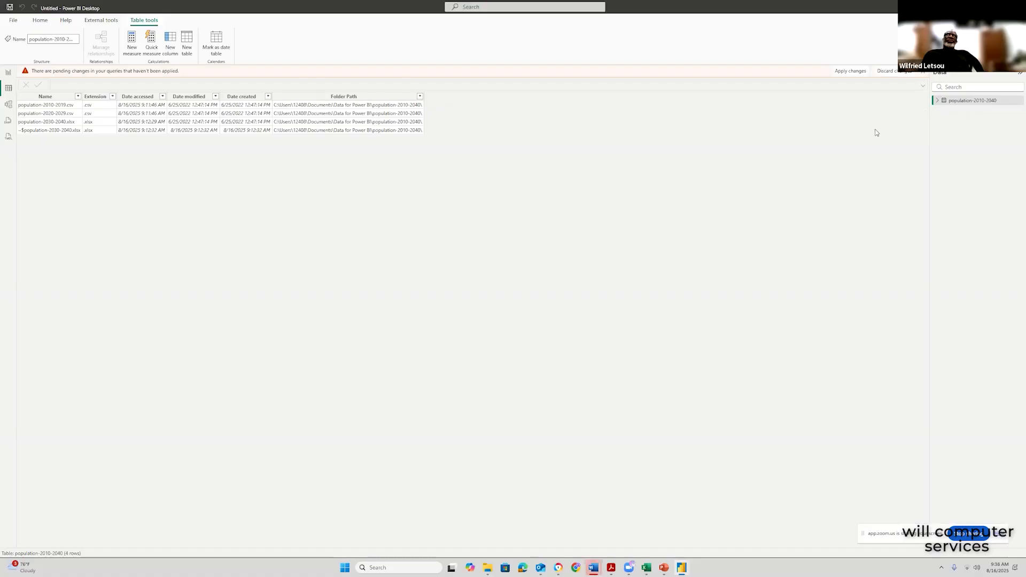
- Expand the population-2010-2040 table's fields and review its combined rows in Table view, finishing in Report view
{"action": "left_click", "coordinate": [937, 102]}
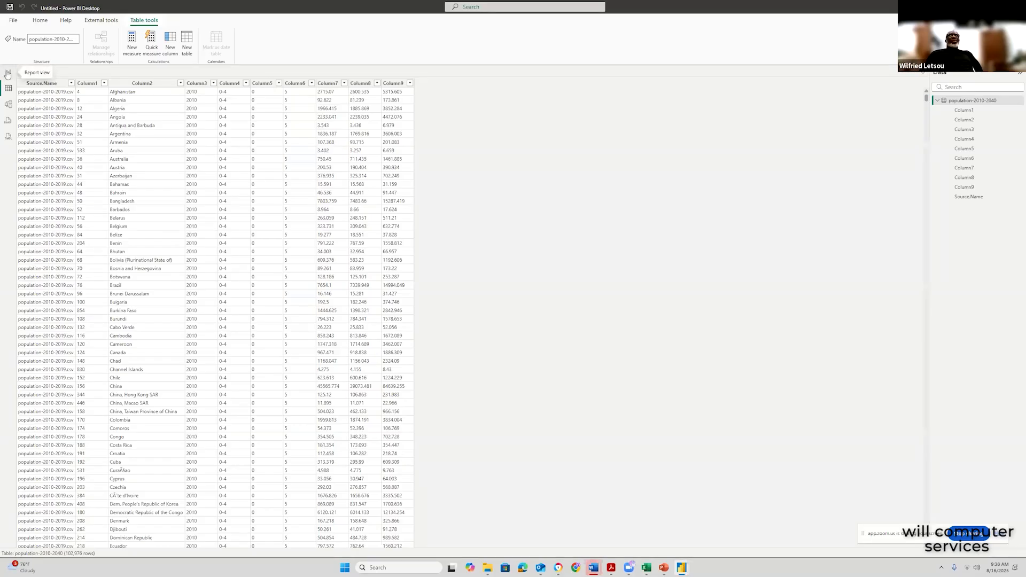
{"action": "left_click", "coordinate": [8, 73]}
{"action": "left_click", "coordinate": [961, 101]}
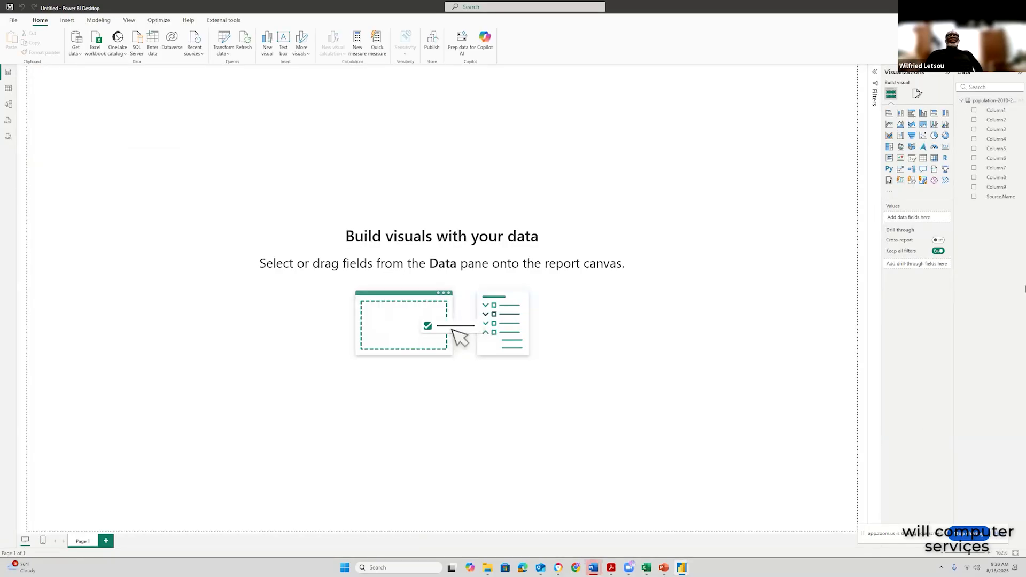
{"action": "left_click", "coordinate": [9, 89]}
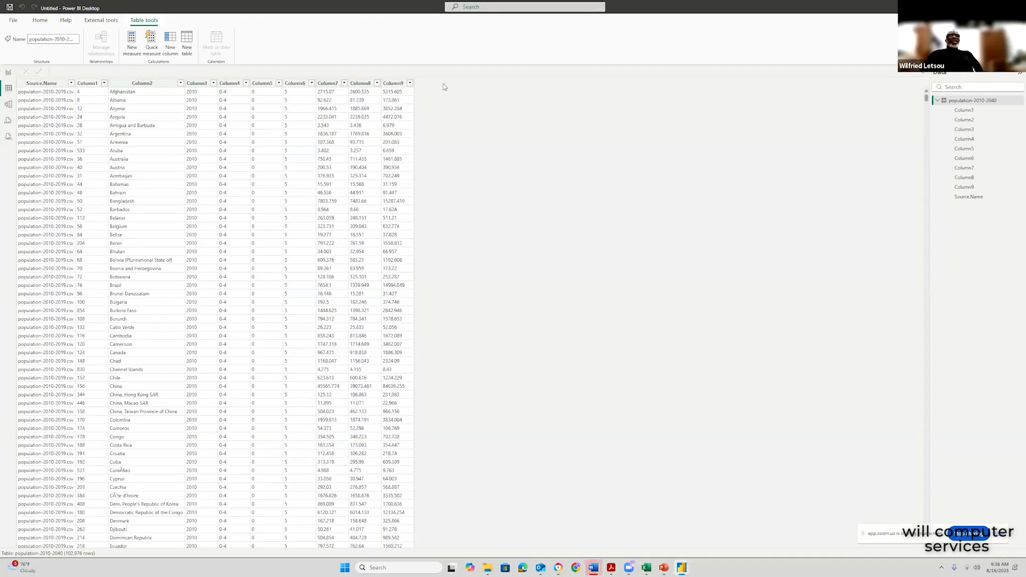
{"action": "left_click", "coordinate": [8, 74]}
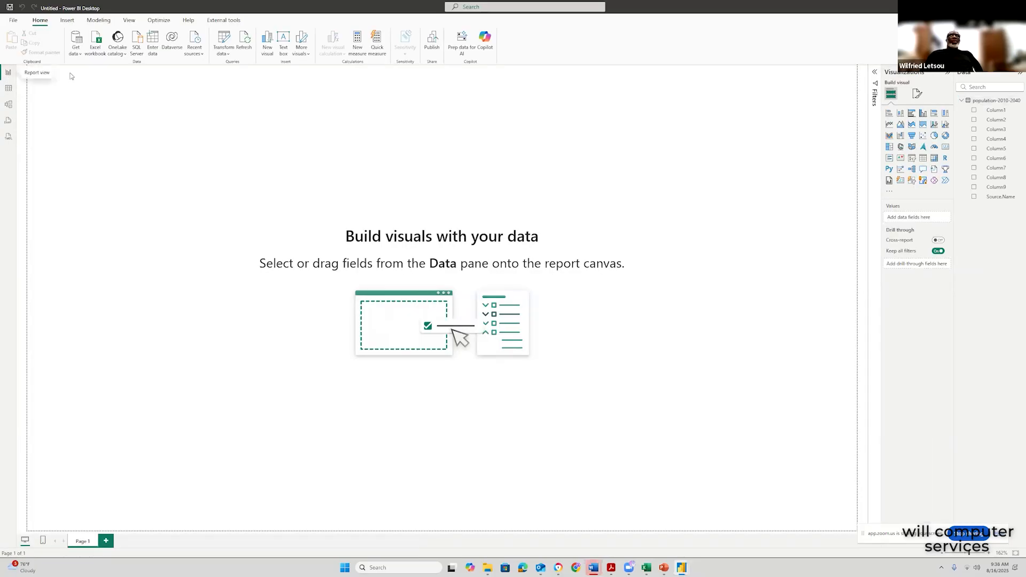
- Open the Power Query Editor and remove the top 1 row from the population-2010-2040 query
{"action": "left_click", "coordinate": [226, 54]}
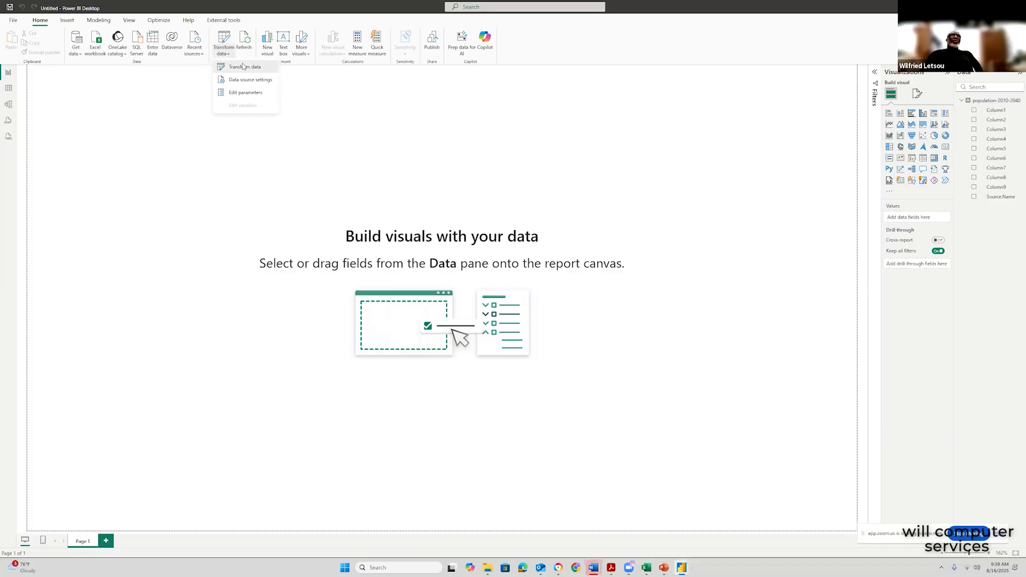
{"action": "left_click", "coordinate": [243, 66]}
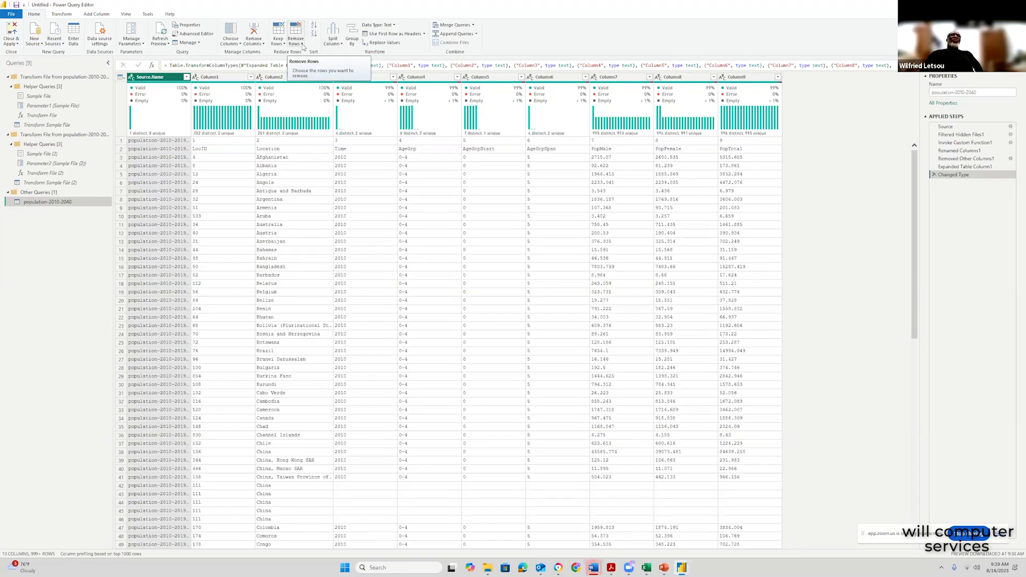
{"action": "left_click", "coordinate": [303, 46]}
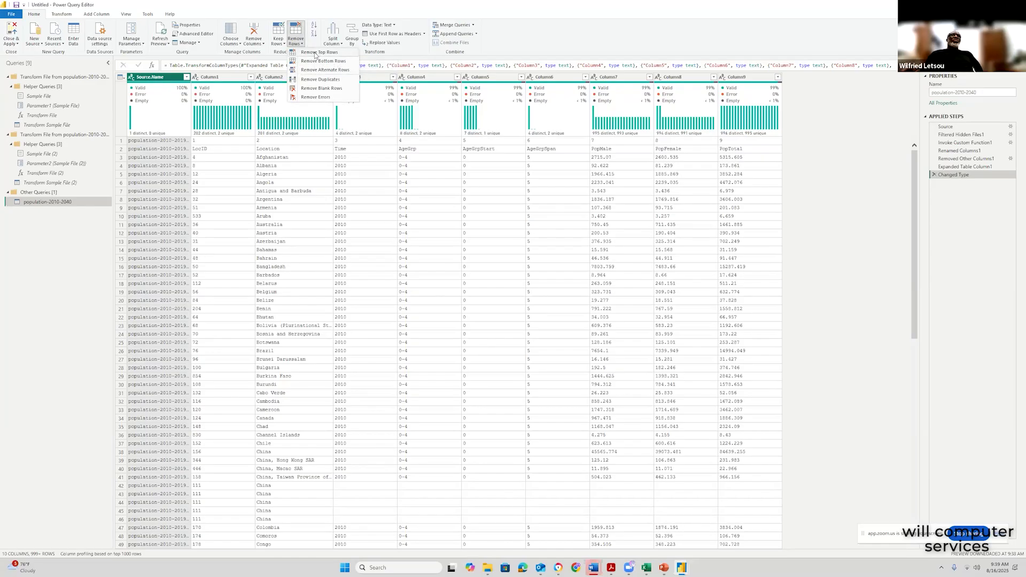
{"action": "left_click", "coordinate": [316, 52]}
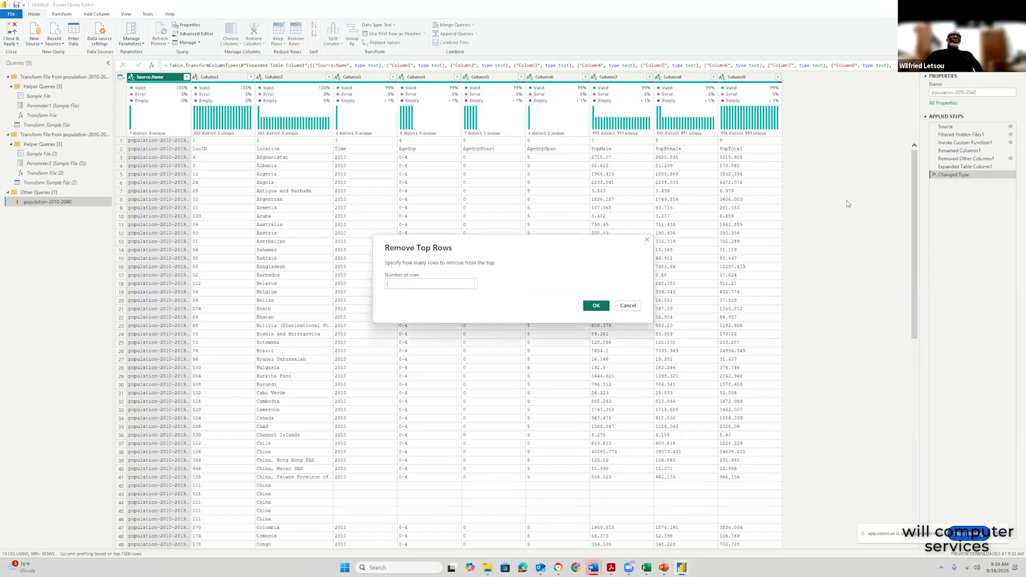
{"action": "type", "text": "1"}
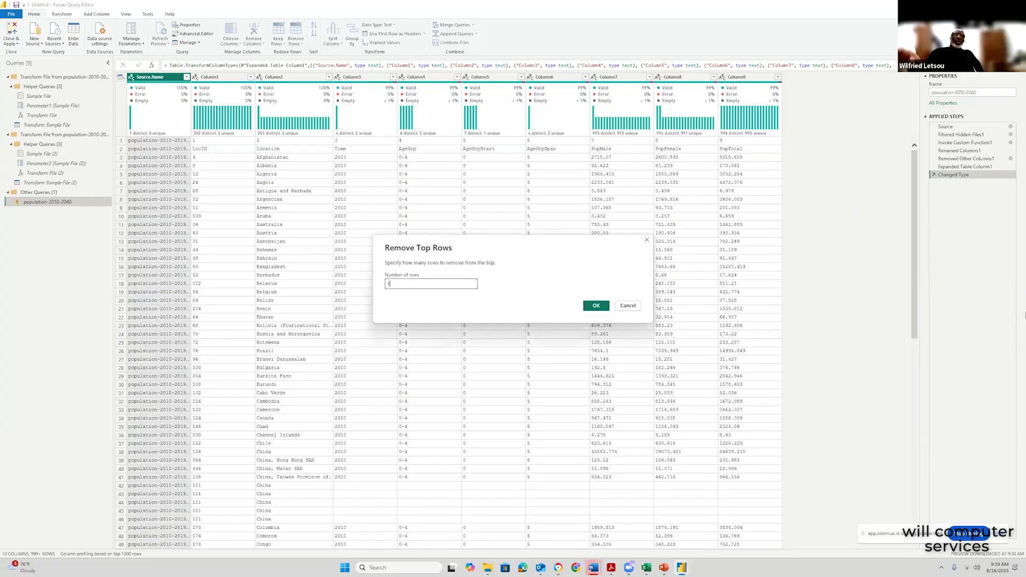
{"action": "left_click", "coordinate": [607, 307]}
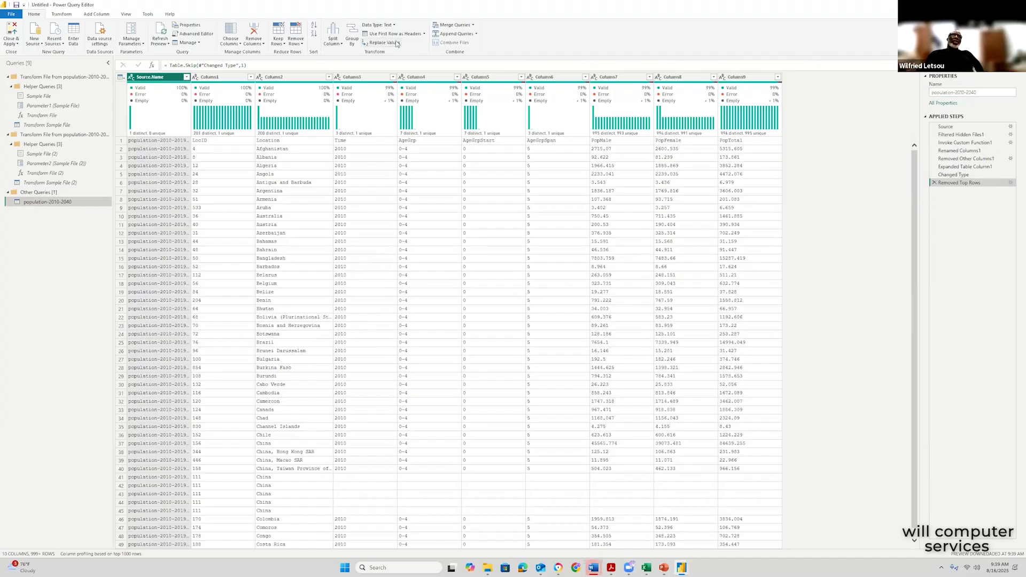
- Use the first row as headers in the population-2010-2040 query, and close and apply the changes
{"action": "left_click", "coordinate": [424, 33]}
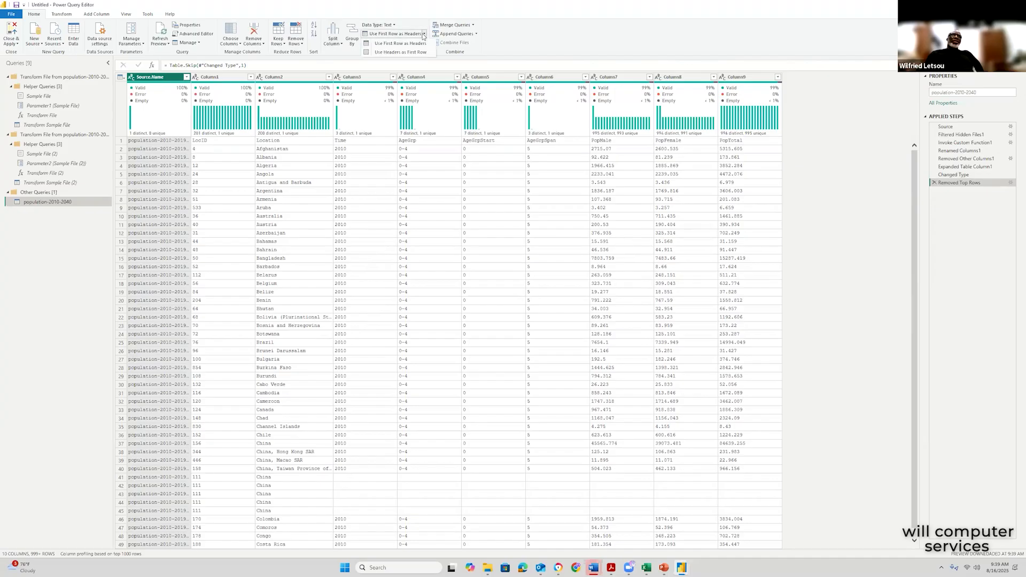
{"action": "left_click", "coordinate": [418, 44]}
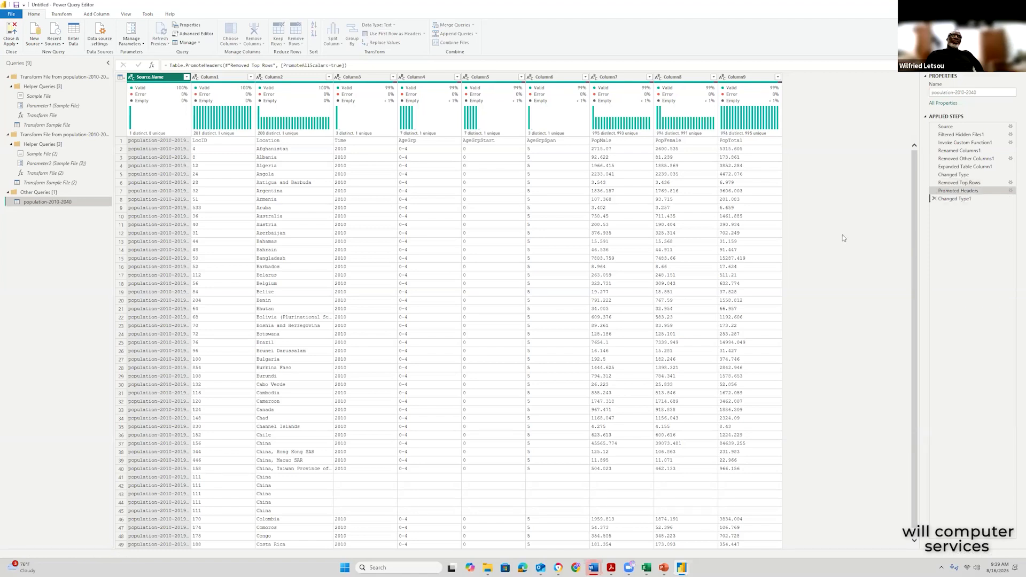
{"action": "left_click", "coordinate": [18, 46]}
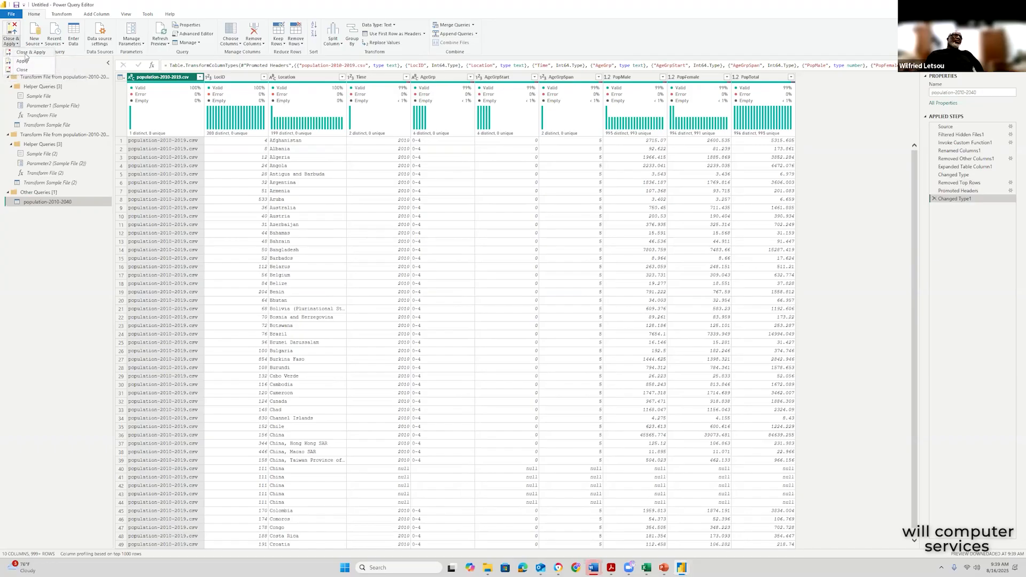
{"action": "left_click", "coordinate": [25, 53]}
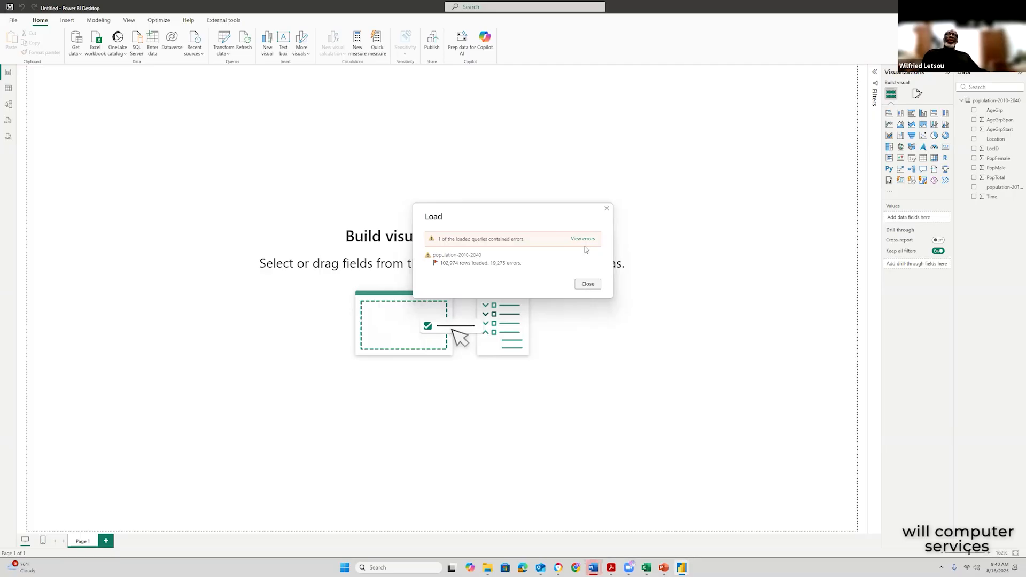
{"action": "left_click", "coordinate": [588, 284]}
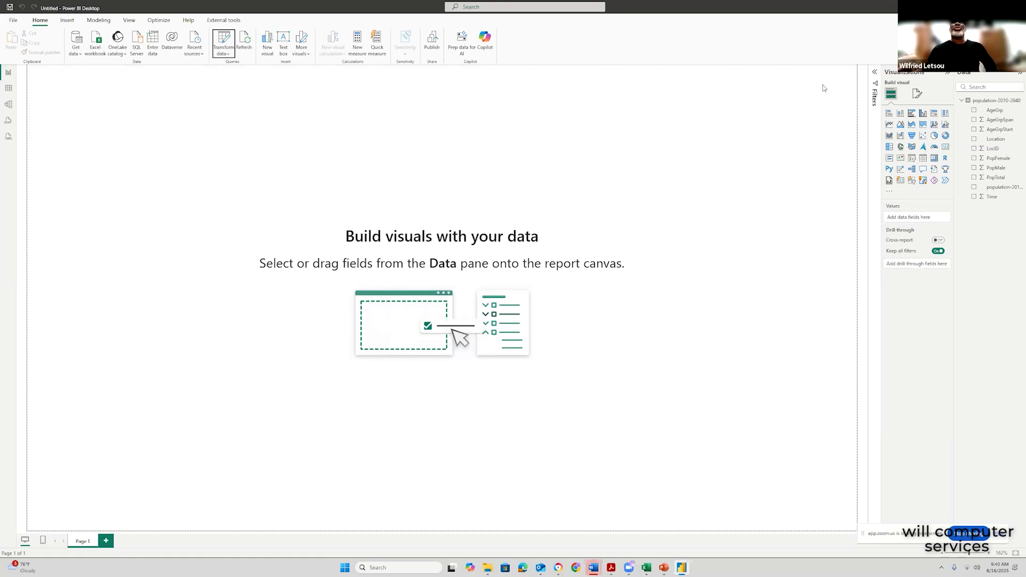
- Check the loaded table, reopen the Power Query Editor and remove the population-2010-2019.csv column from the population-2010-2040 query
{"action": "left_click", "coordinate": [8, 90]}
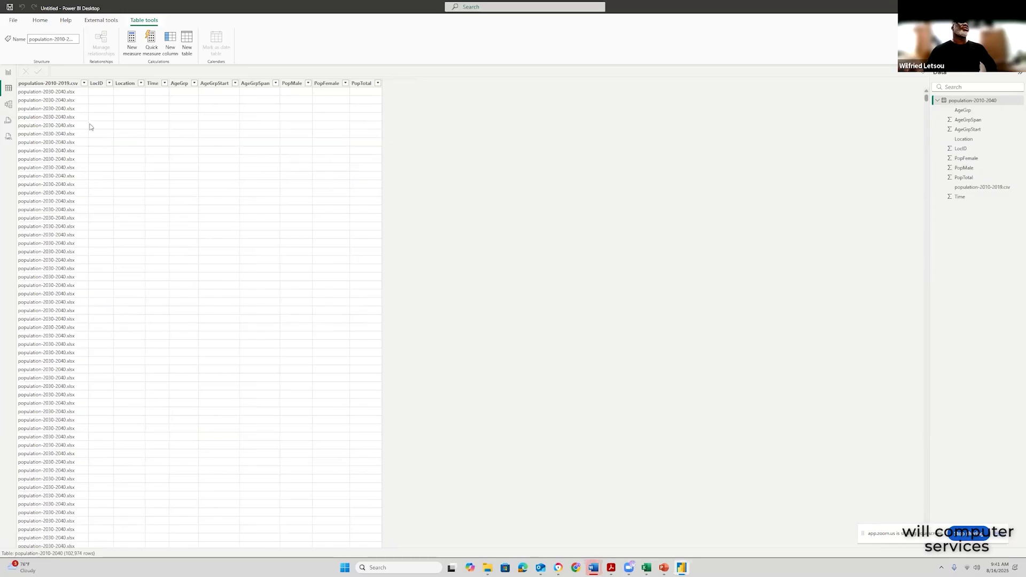
{"action": "left_click", "coordinate": [7, 72]}
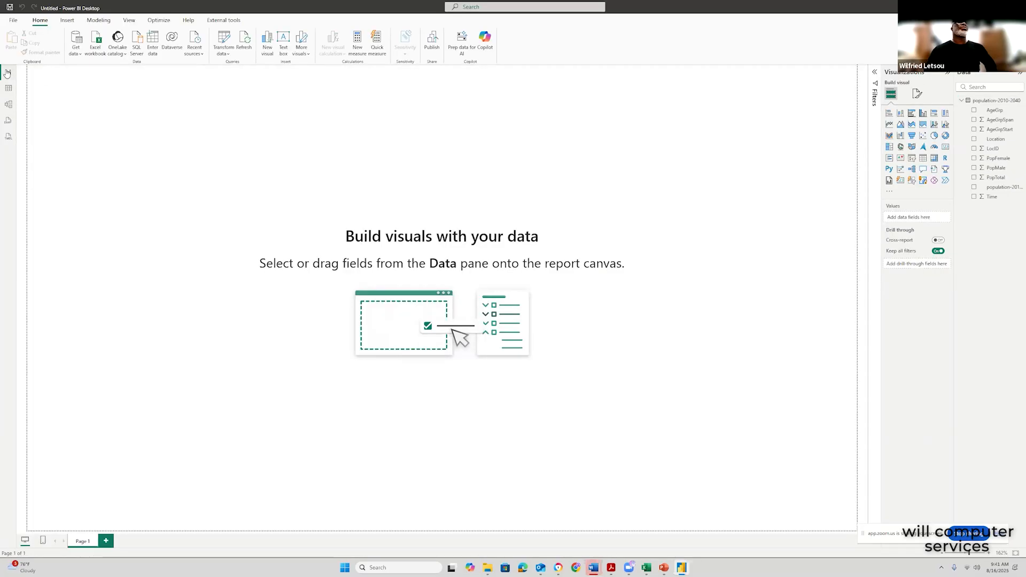
{"action": "left_click", "coordinate": [228, 56]}
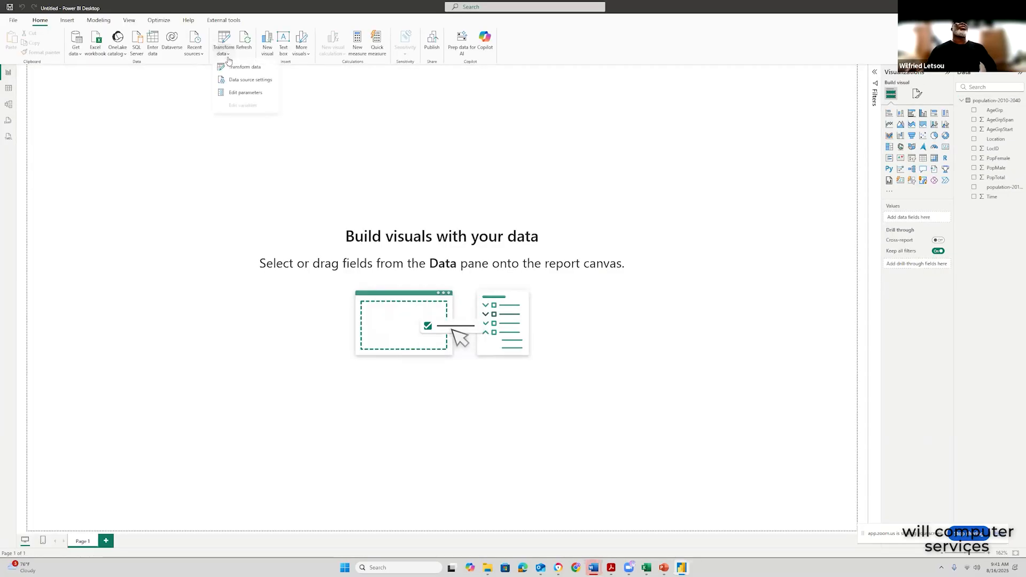
{"action": "left_click", "coordinate": [251, 68]}
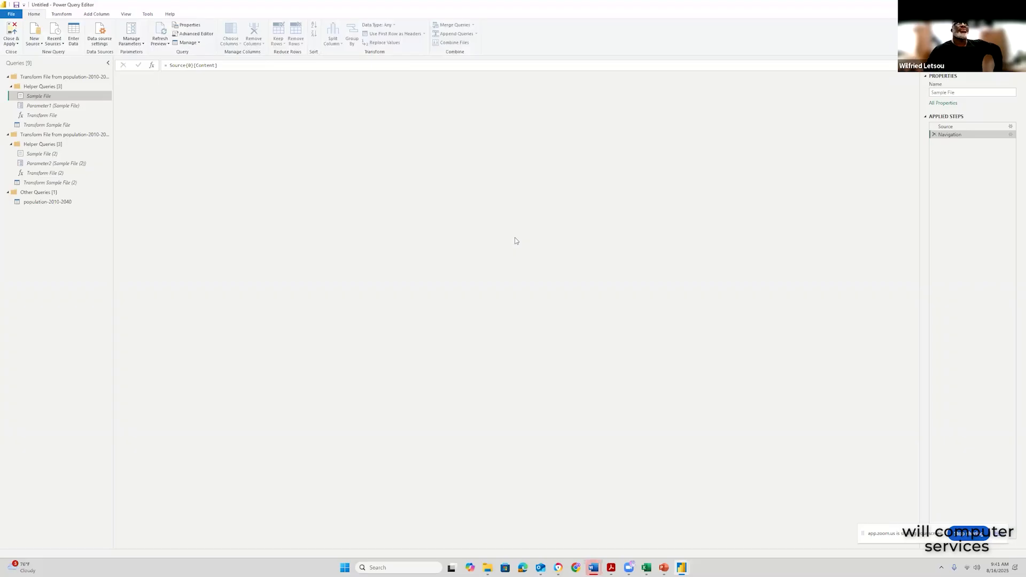
{"action": "left_click", "coordinate": [61, 202]}
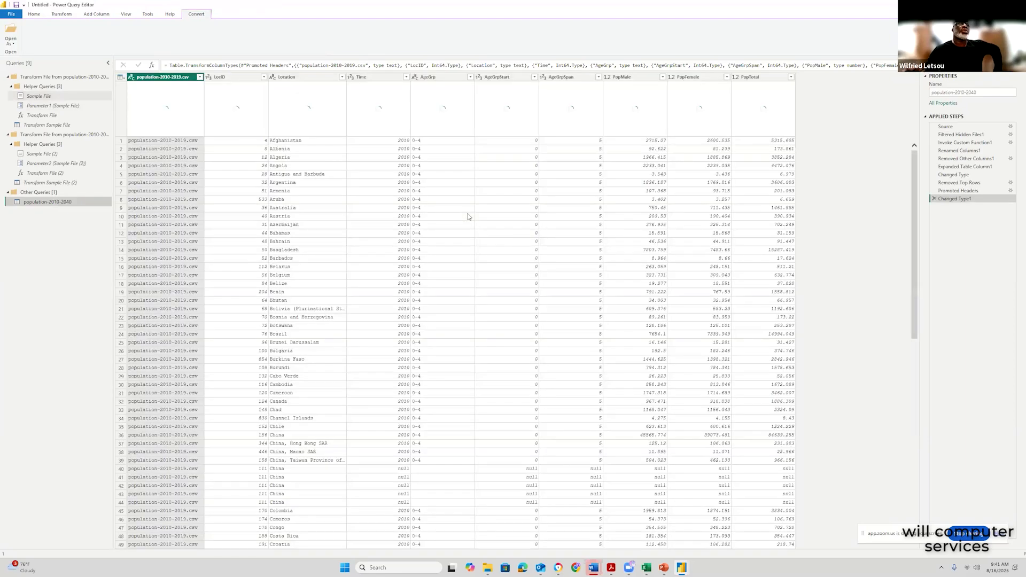
{"action": "right_click", "coordinate": [158, 77]}
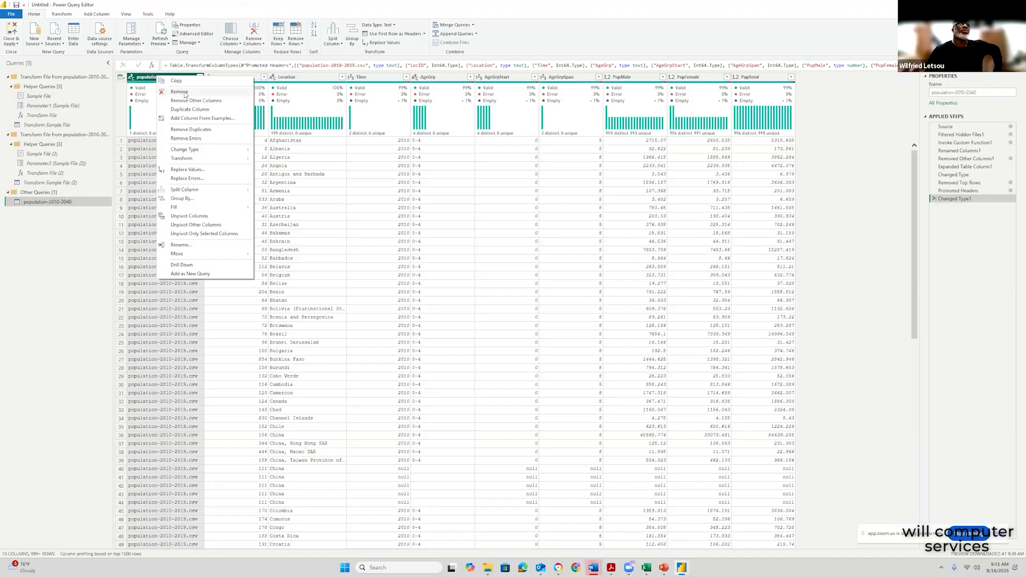
{"action": "left_click", "coordinate": [180, 92]}
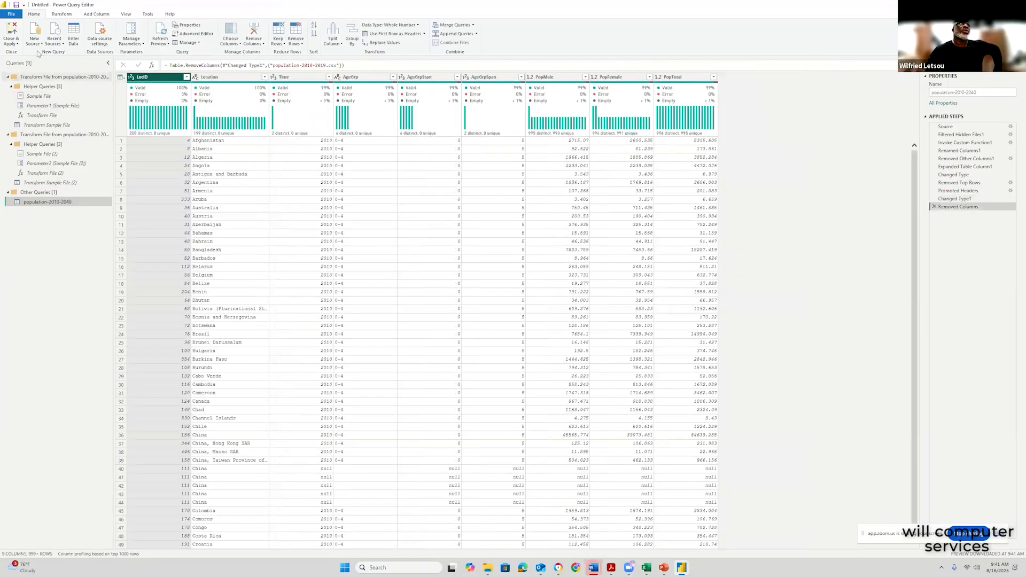
- Close the Power Query Editor with the column removal applied to the model, and dismiss the load report
{"action": "left_click", "coordinate": [19, 46]}
{"action": "left_click", "coordinate": [29, 52]}
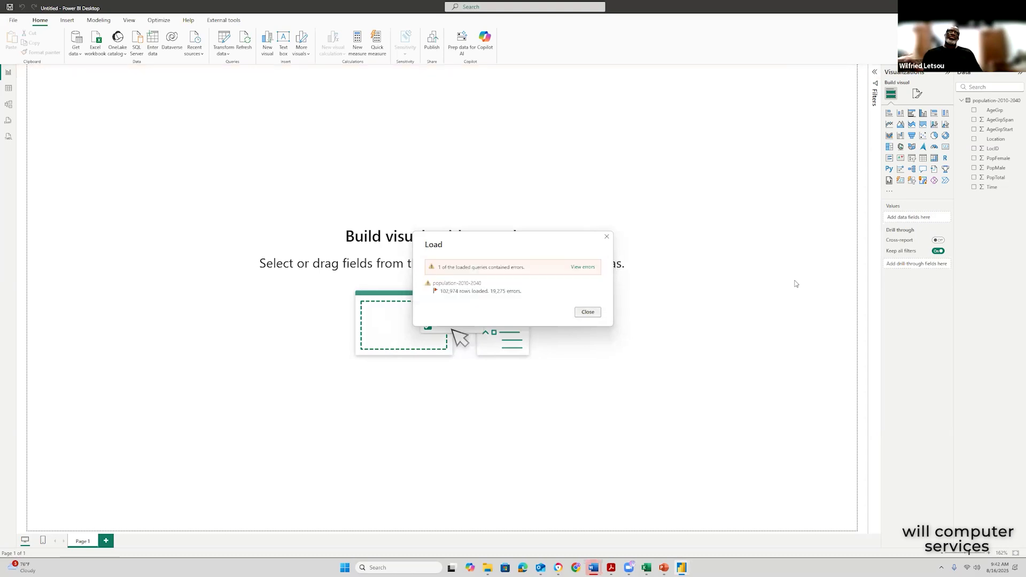
{"action": "left_click", "coordinate": [591, 314]}
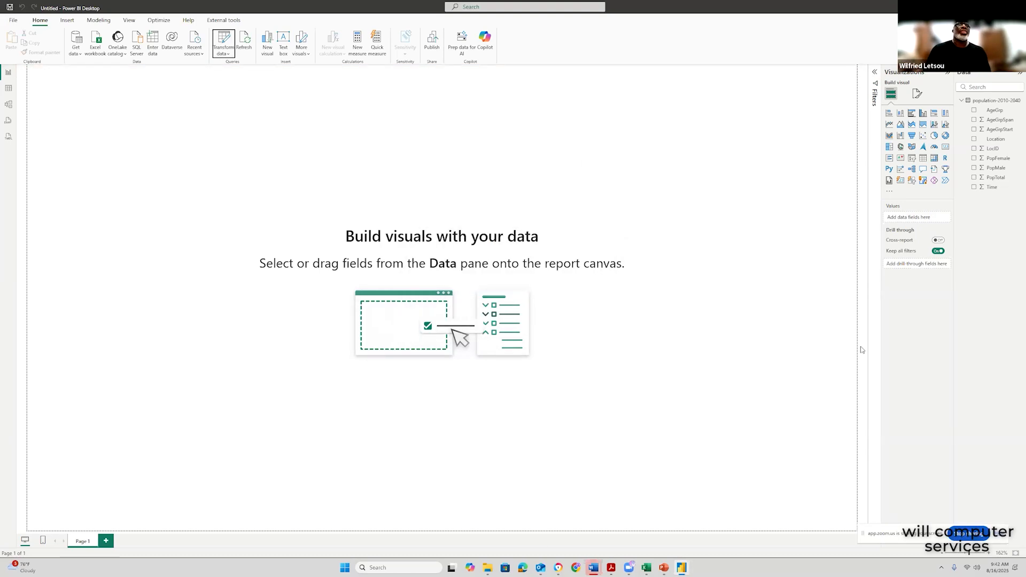
- Examine the reloaded population-2010-2040 table in Table view, highlighting the AgeGrp and AgeGrpStart columns and looking through the rows
{"action": "left_click", "coordinate": [9, 90]}
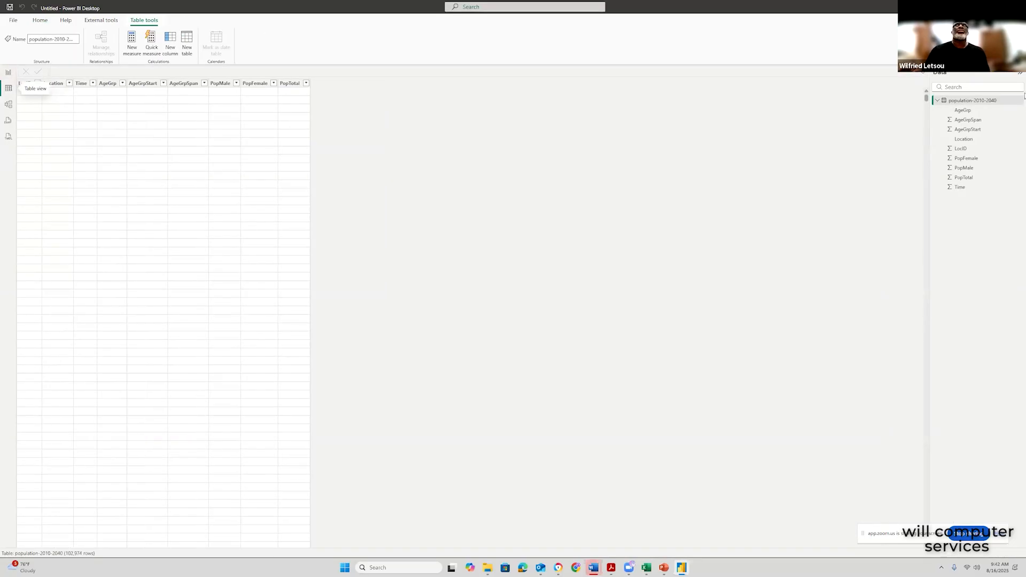
{"action": "left_click", "coordinate": [962, 111]}
{"action": "left_click", "coordinate": [966, 129]}
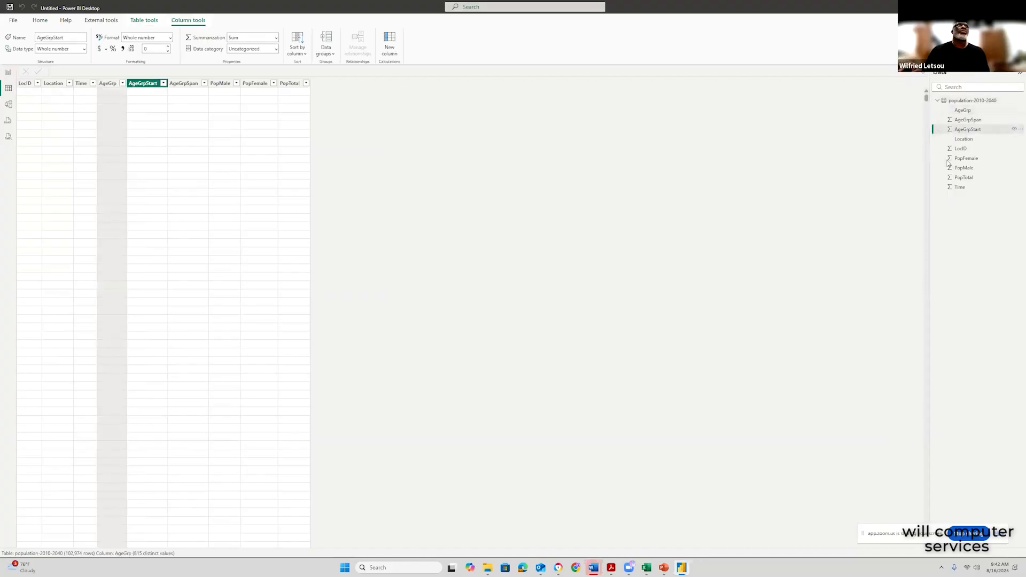
{"action": "scroll", "coordinate": [249, 395], "scroll_direction": "down", "scroll_amount": 15}
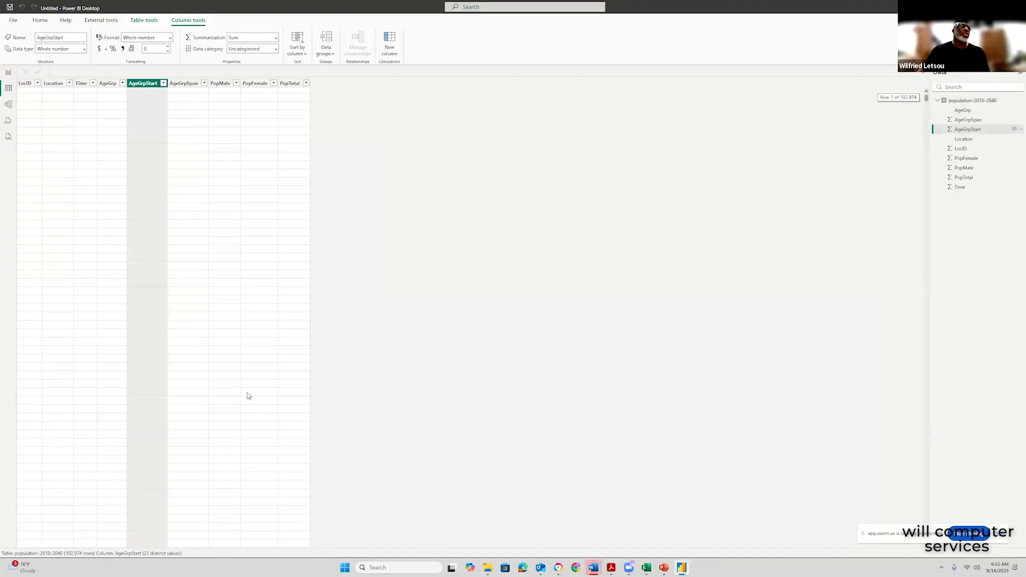
- Examine the population-2010-2040 table's rows in Table view and its field card in Model view
{"action": "scroll", "coordinate": [248, 398], "scroll_direction": "down", "scroll_amount": 18}
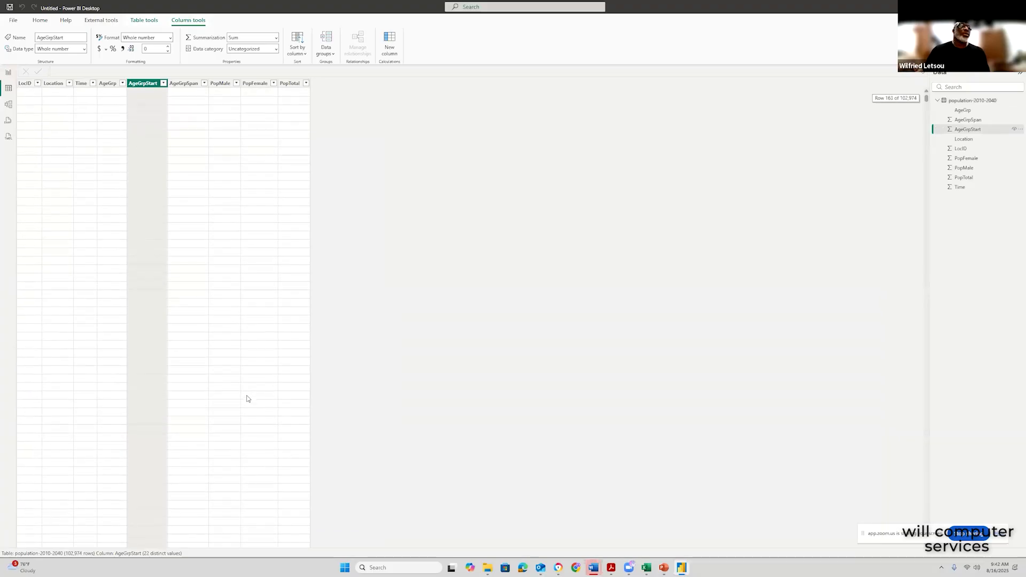
{"action": "scroll", "coordinate": [248, 398], "scroll_direction": "up", "scroll_amount": 20}
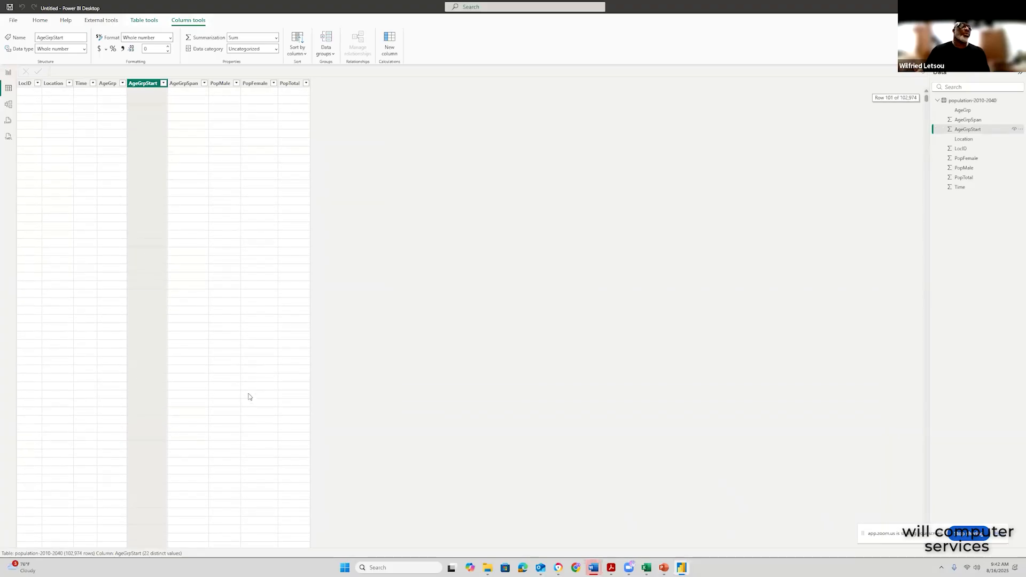
{"action": "scroll", "coordinate": [248, 394], "scroll_direction": "up", "scroll_amount": 10}
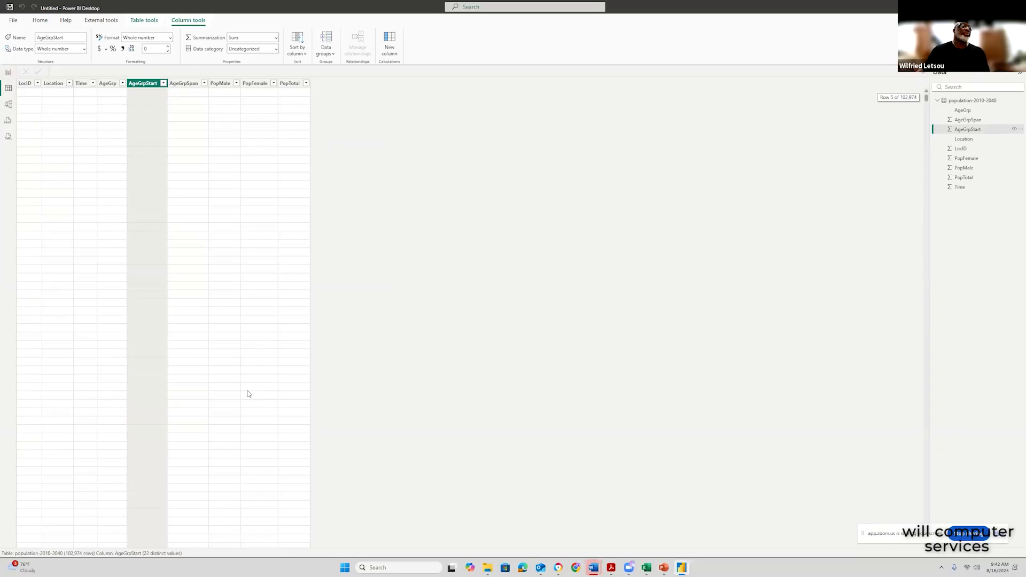
{"action": "left_click", "coordinate": [9, 104]}
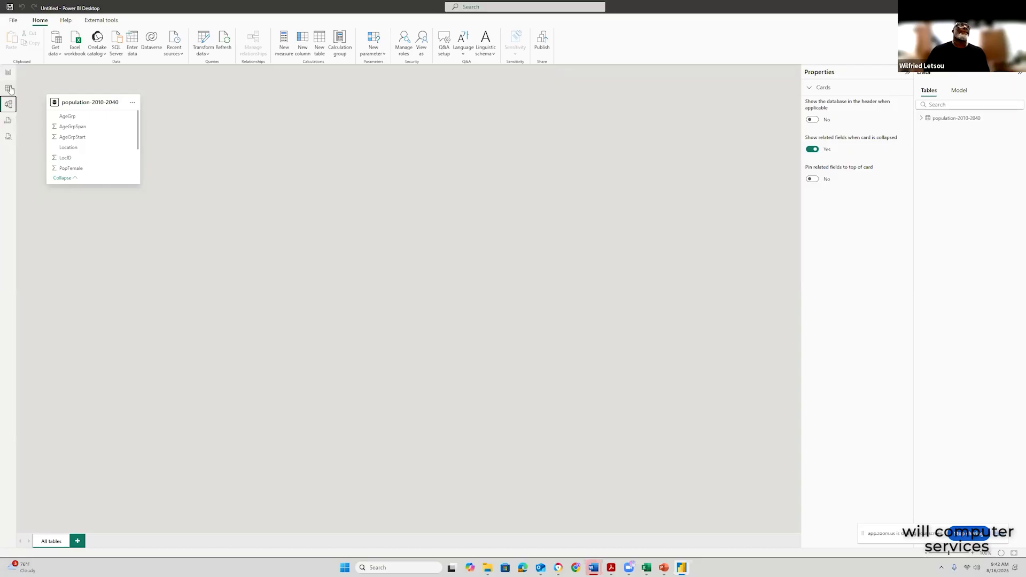
{"action": "left_click", "coordinate": [12, 89]}
{"action": "left_click", "coordinate": [8, 73]}
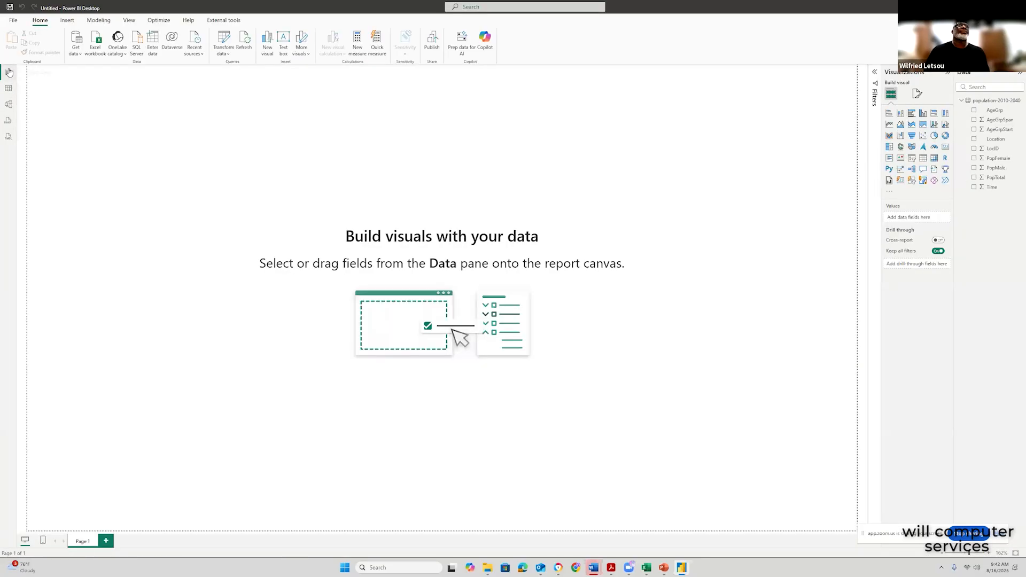
{"action": "left_click", "coordinate": [9, 88]}
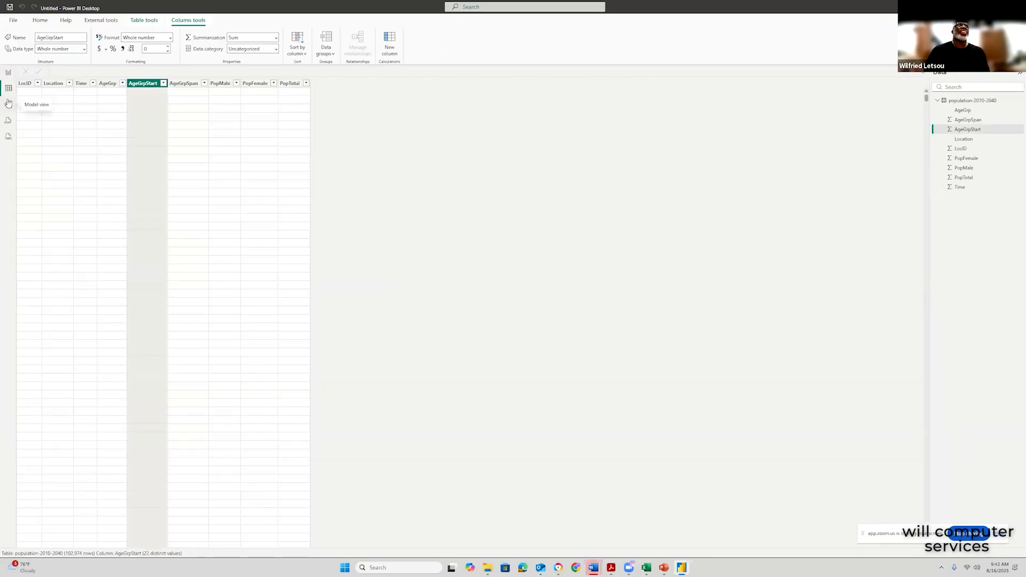
{"action": "left_click", "coordinate": [8, 103]}
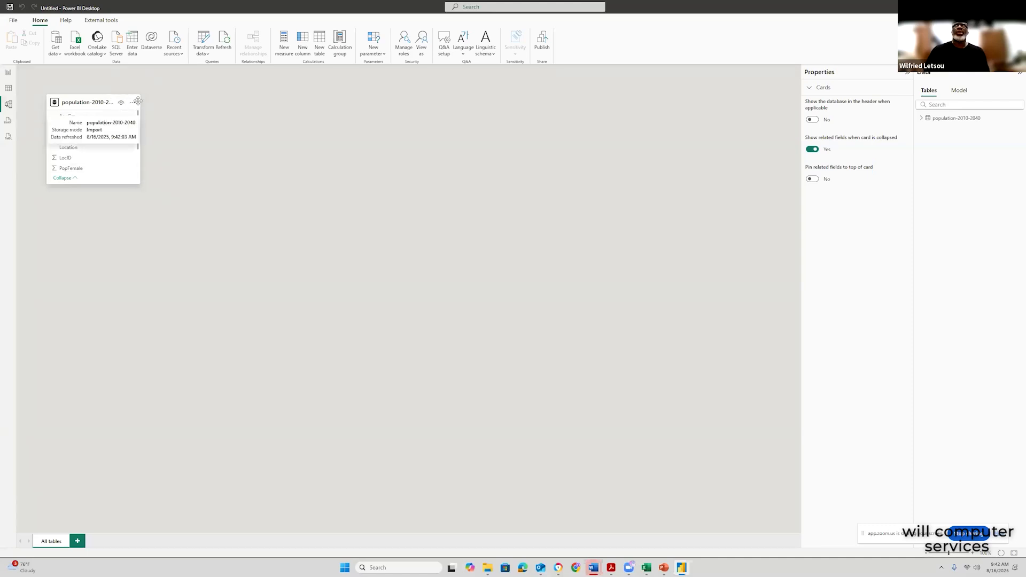
- Return to Report view and delete the population-2010-2040 table from the model
{"action": "left_click", "coordinate": [9, 73]}
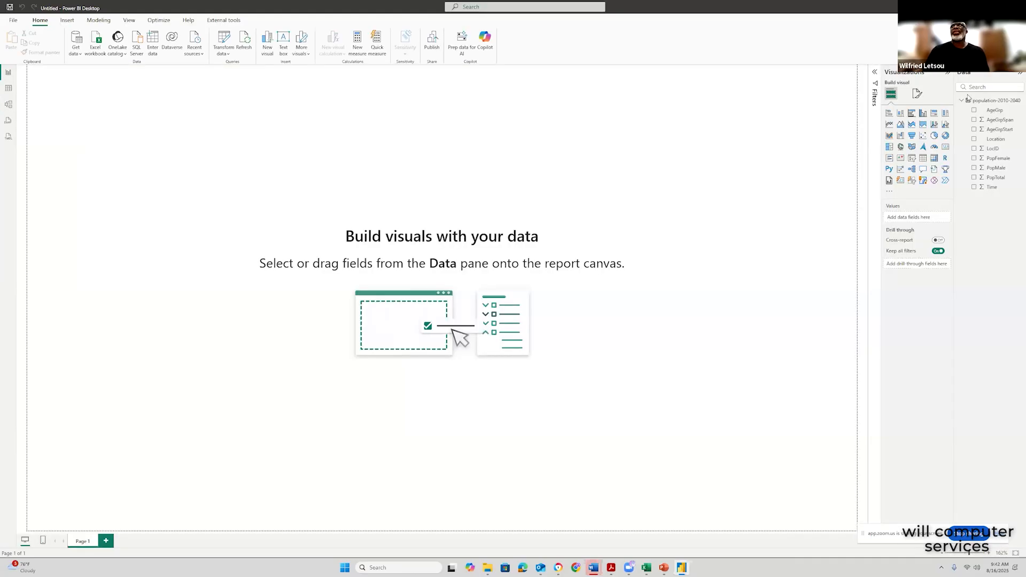
{"action": "left_click", "coordinate": [1021, 102]}
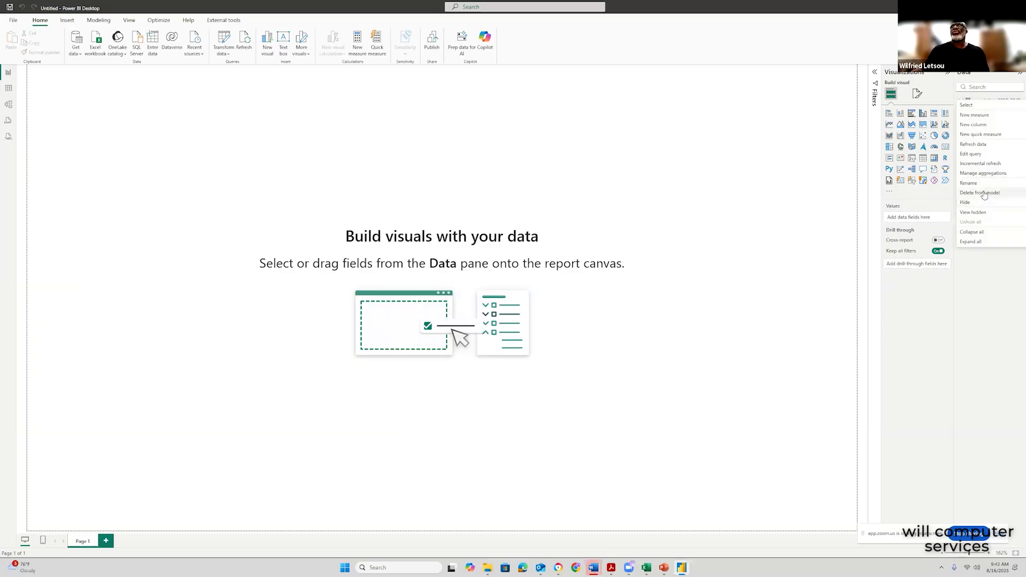
{"action": "left_click", "coordinate": [461, 191]}
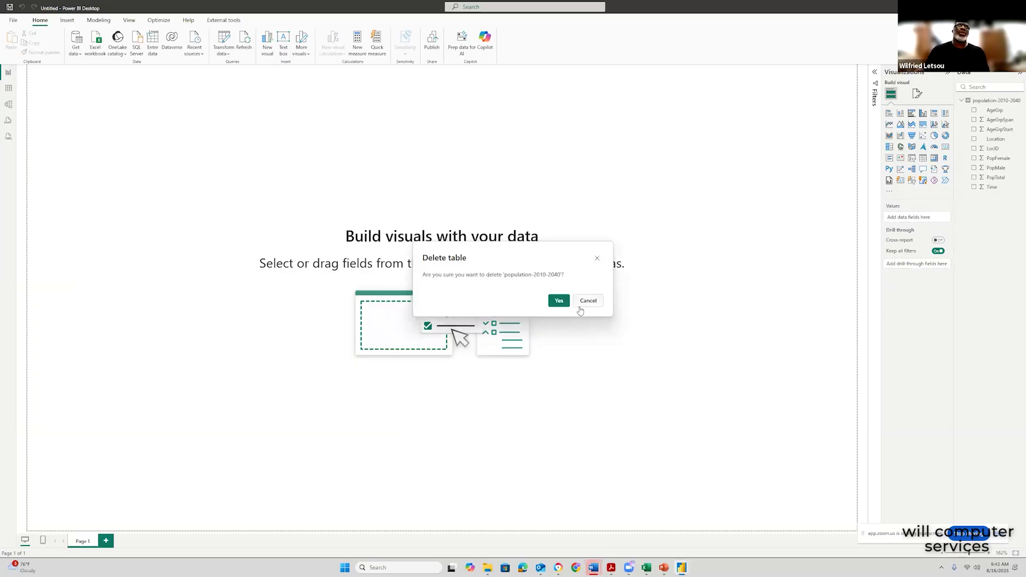
{"action": "left_click", "coordinate": [556, 302]}
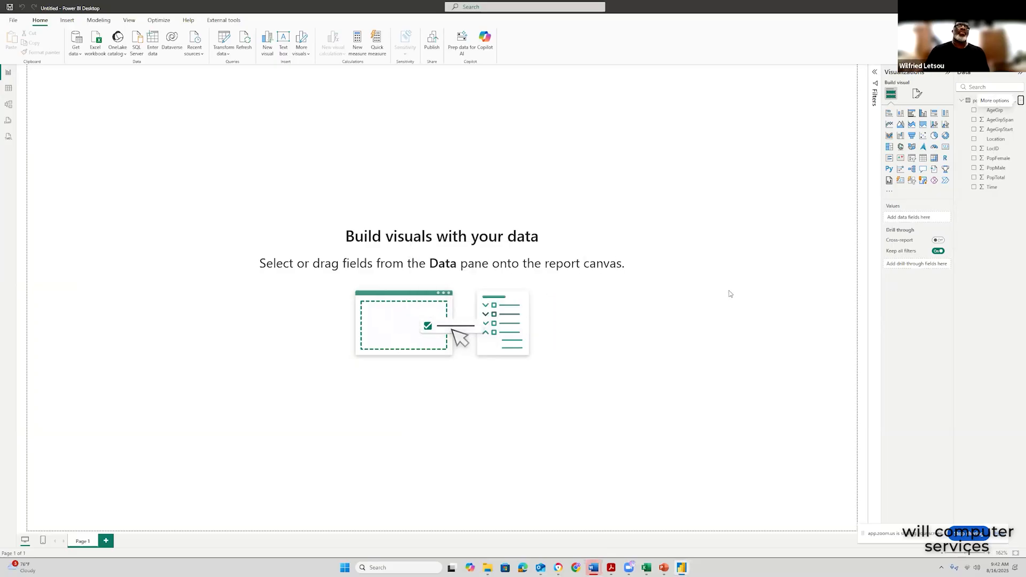
- Start an Excel workbook import and browse to the population-2010-2040 folder under Documents, Data for Power BI
{"action": "left_click", "coordinate": [76, 52]}
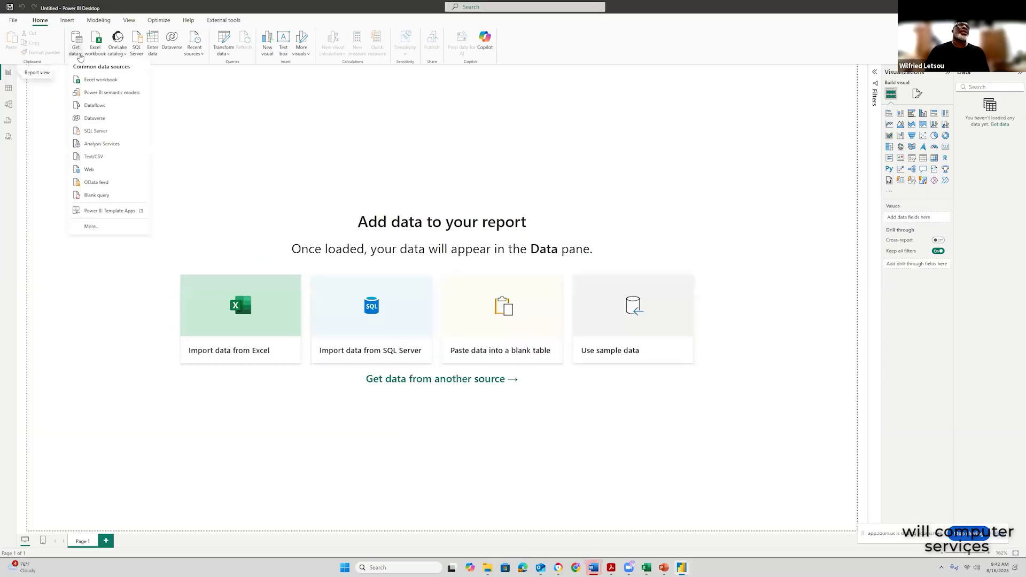
{"action": "left_click", "coordinate": [109, 80]}
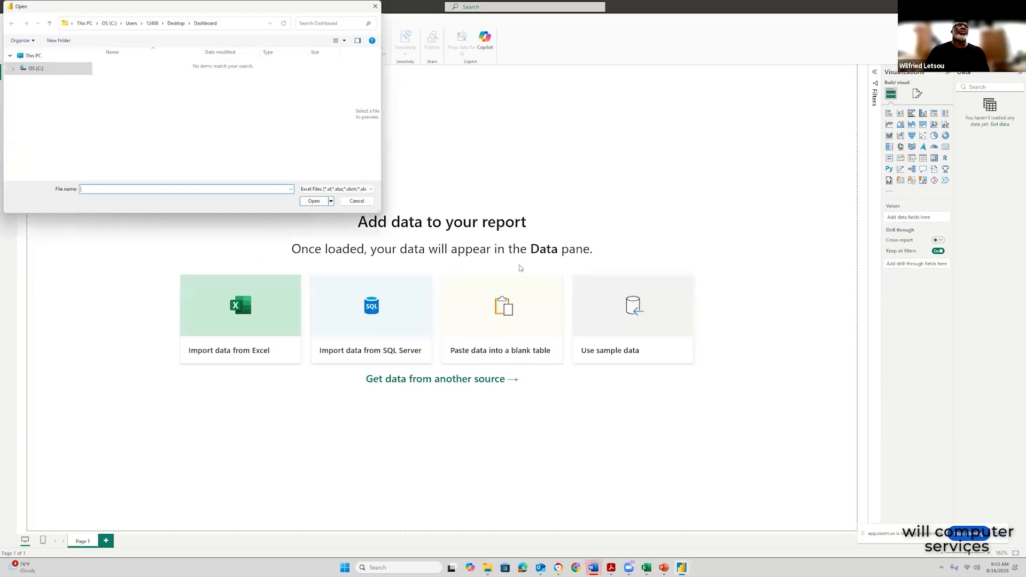
{"action": "scroll", "coordinate": [58, 123], "scroll_direction": "up", "scroll_amount": 3}
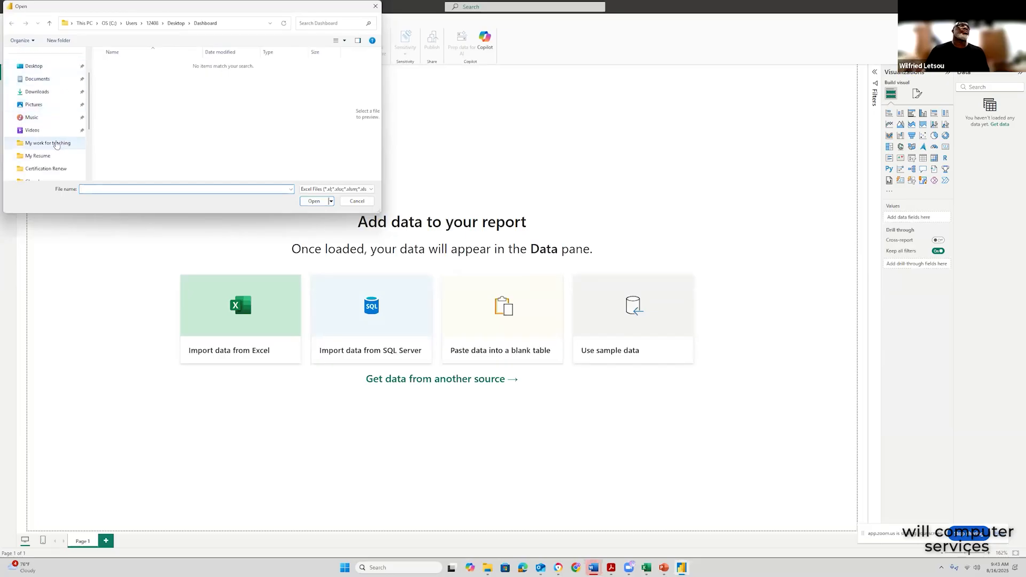
{"action": "left_click", "coordinate": [43, 81]}
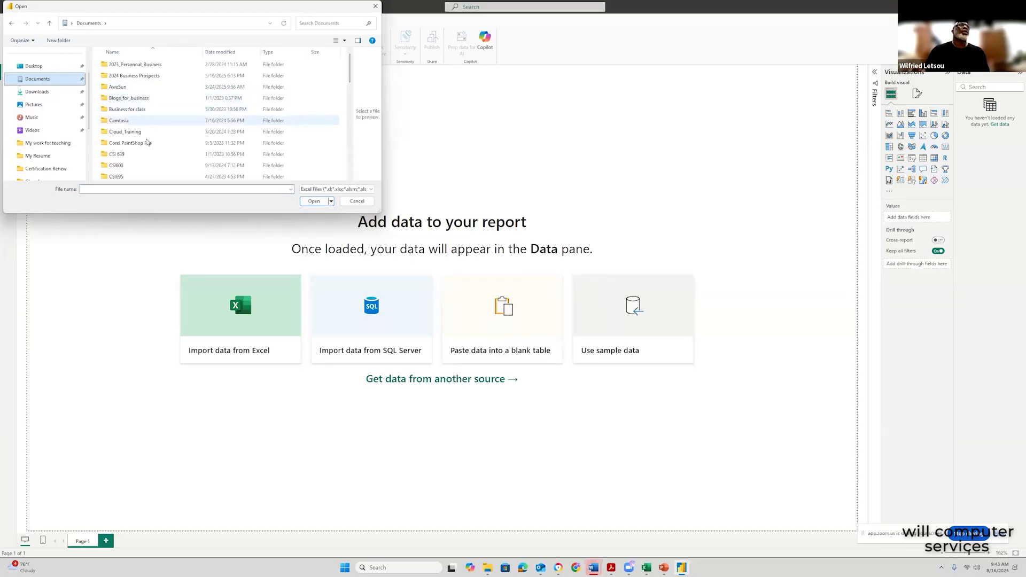
{"action": "scroll", "coordinate": [143, 154], "scroll_direction": "down", "scroll_amount": 5}
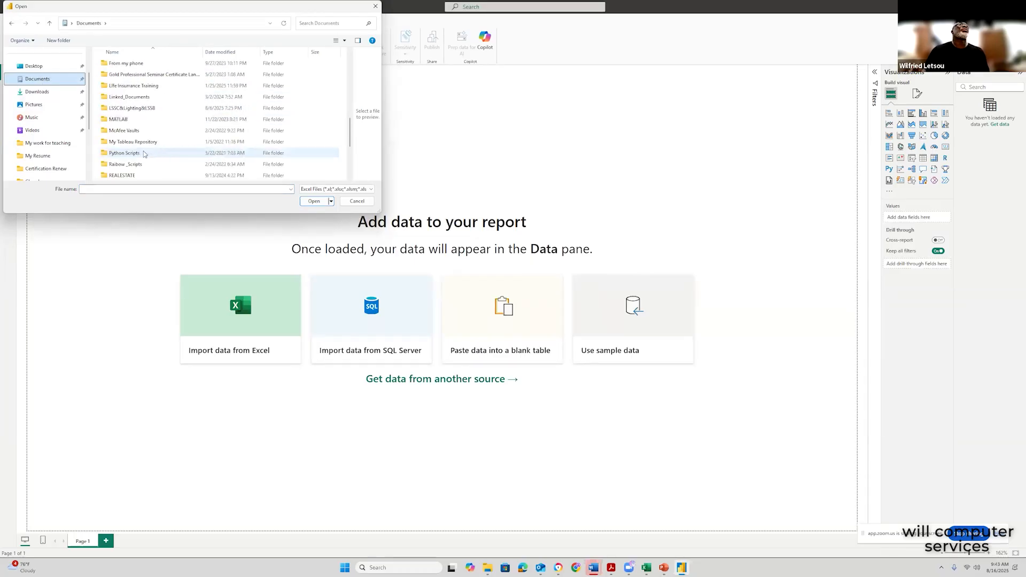
{"action": "scroll", "coordinate": [143, 153], "scroll_direction": "up", "scroll_amount": 2}
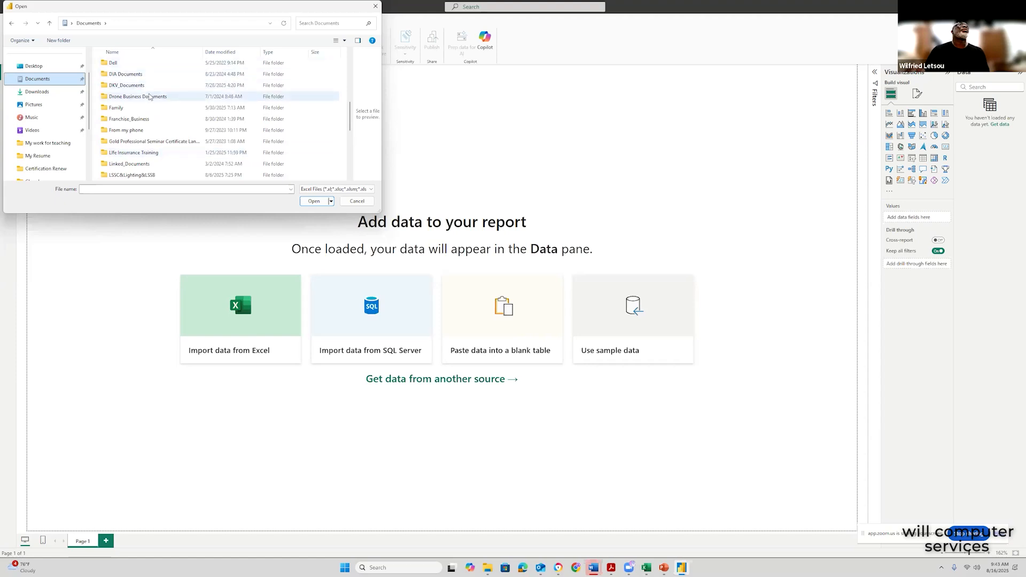
{"action": "scroll", "coordinate": [142, 91], "scroll_direction": "up", "scroll_amount": 1}
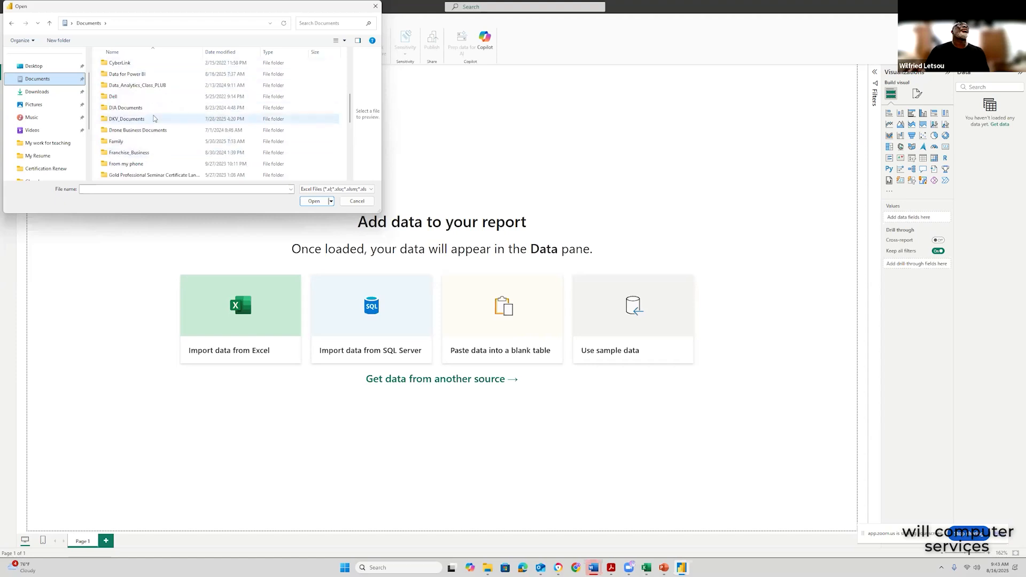
{"action": "left_click", "coordinate": [136, 76]}
{"action": "double_click", "coordinate": [136, 75]}
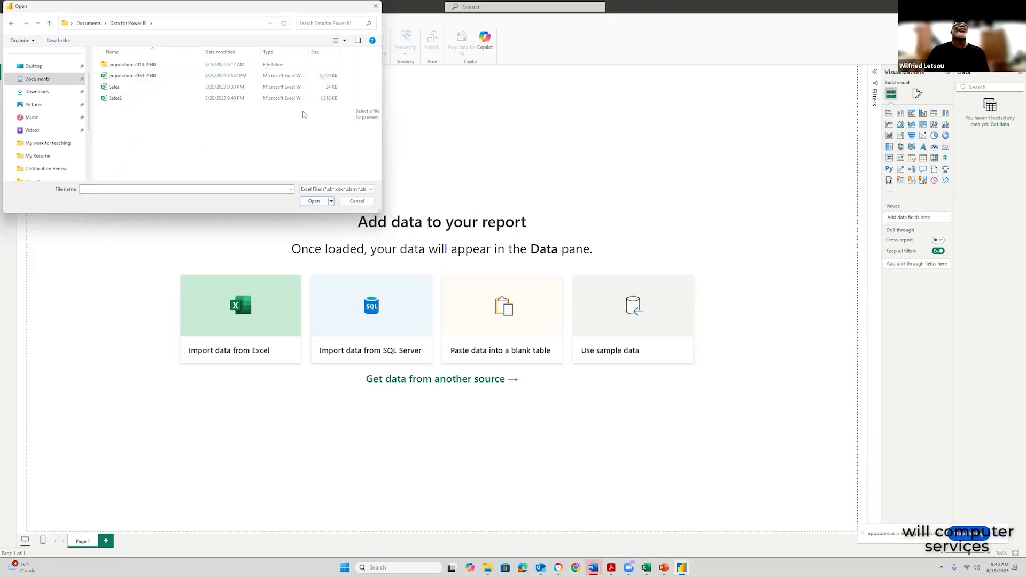
{"action": "double_click", "coordinate": [132, 65]}
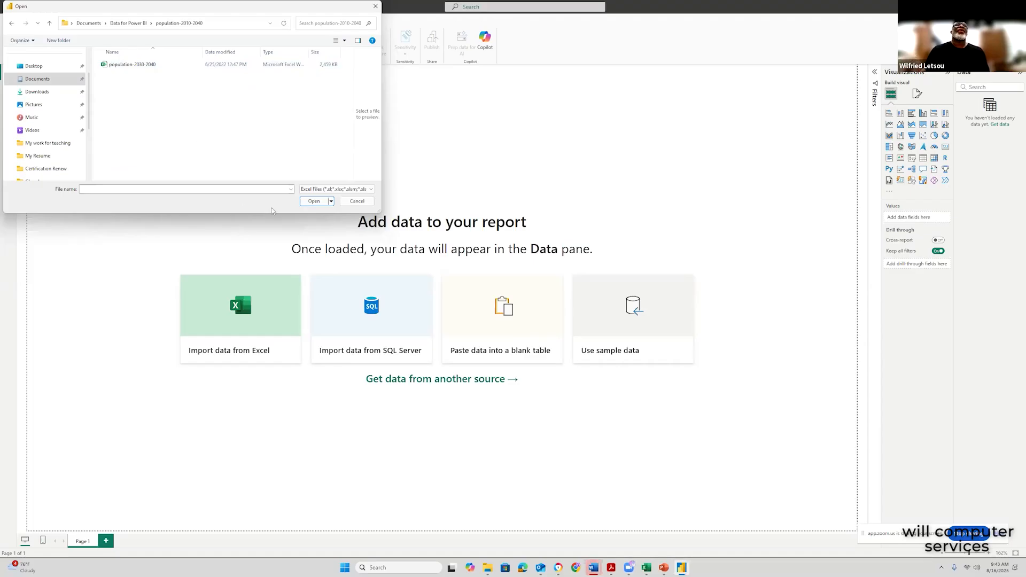
- Show all file types in the folder and open the population-2030-2040 workbook for import
{"action": "left_click", "coordinate": [323, 189]}
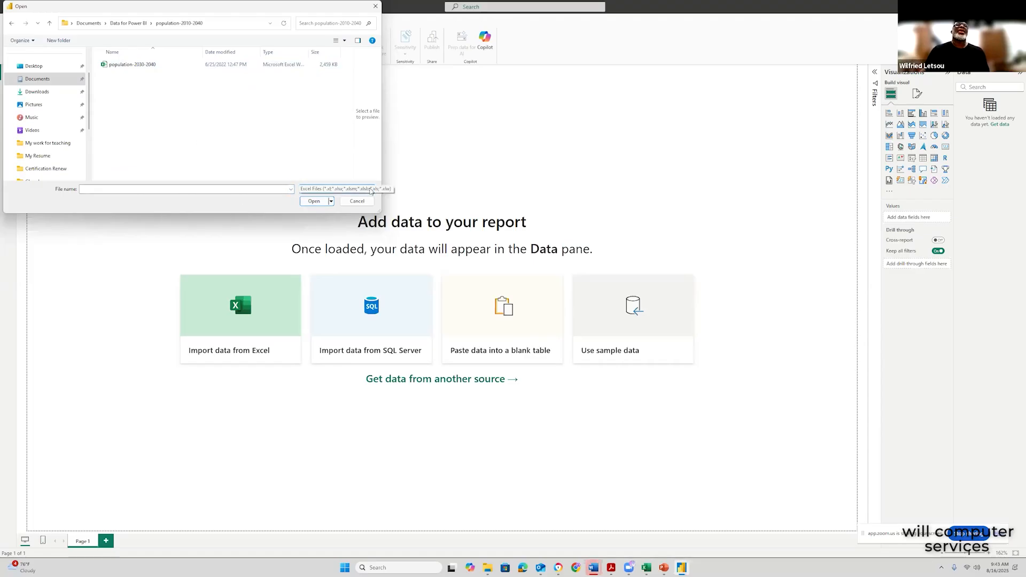
{"action": "left_click", "coordinate": [315, 204]}
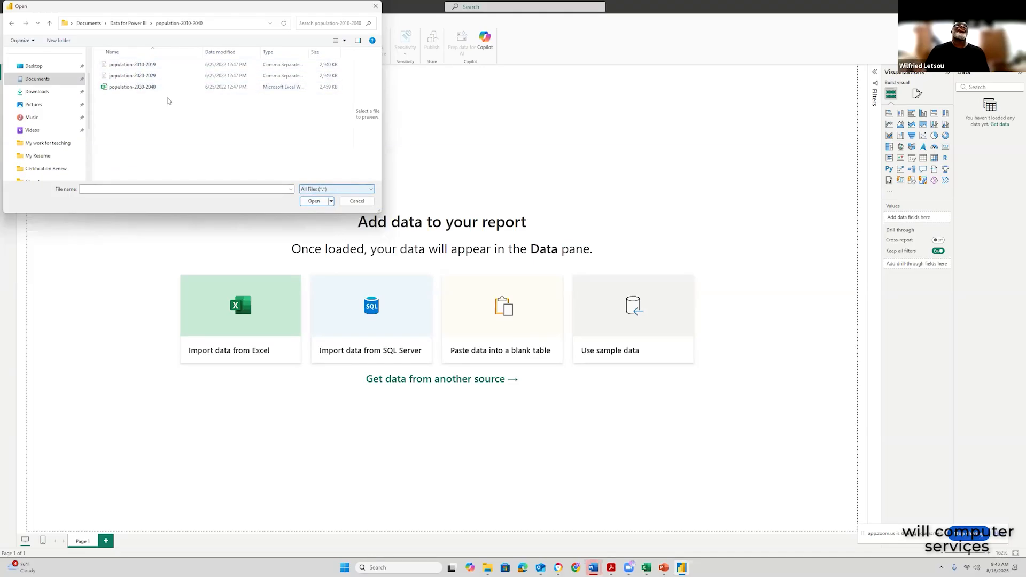
{"action": "left_click", "coordinate": [143, 88]}
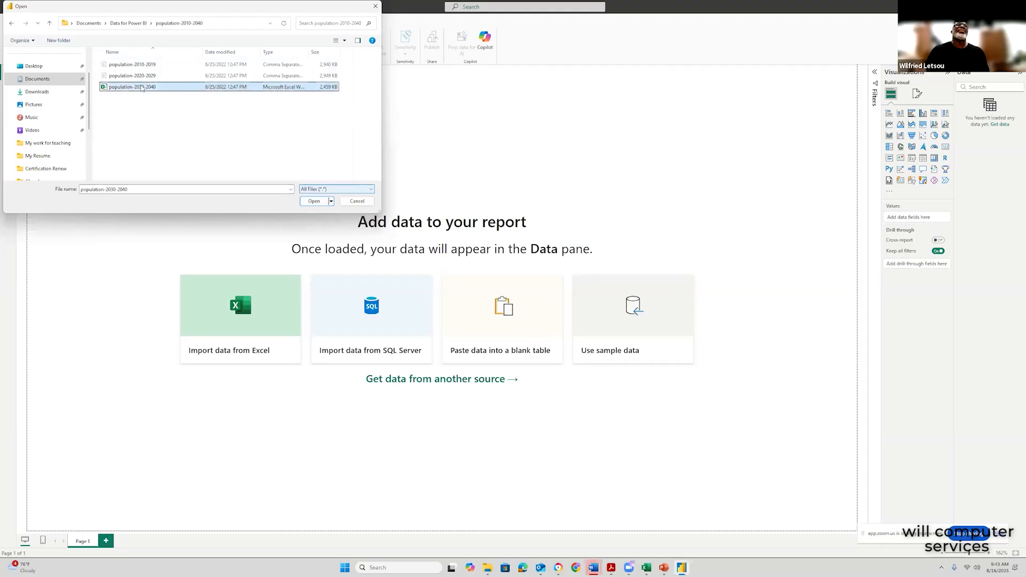
{"action": "left_click", "coordinate": [313, 202]}
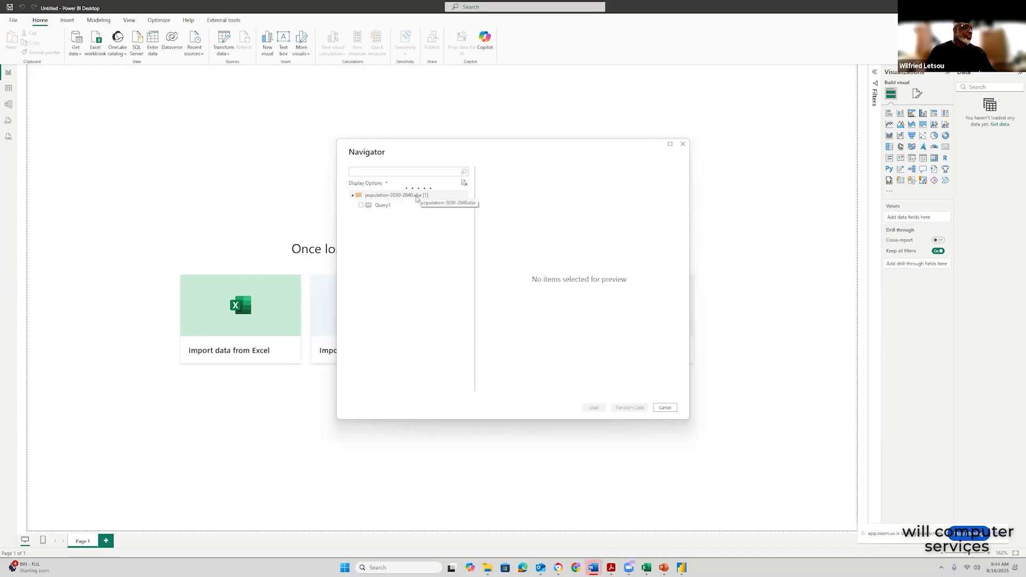
- Load Query1 from population-2030-2040.xlsx into the model and dismiss the load report
{"action": "left_click", "coordinate": [362, 206]}
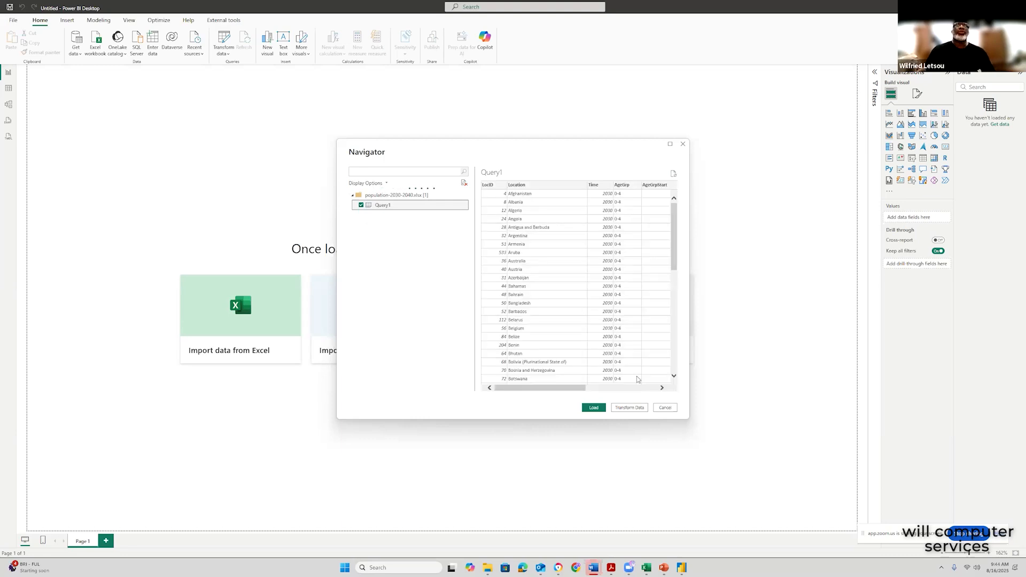
{"action": "left_click", "coordinate": [593, 409]}
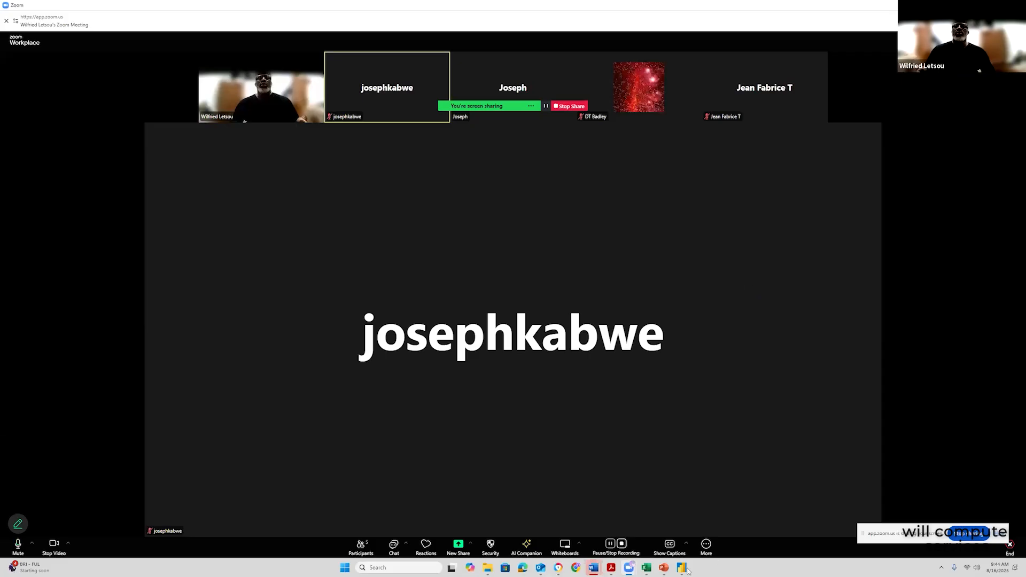
{"action": "left_click", "coordinate": [682, 567]}
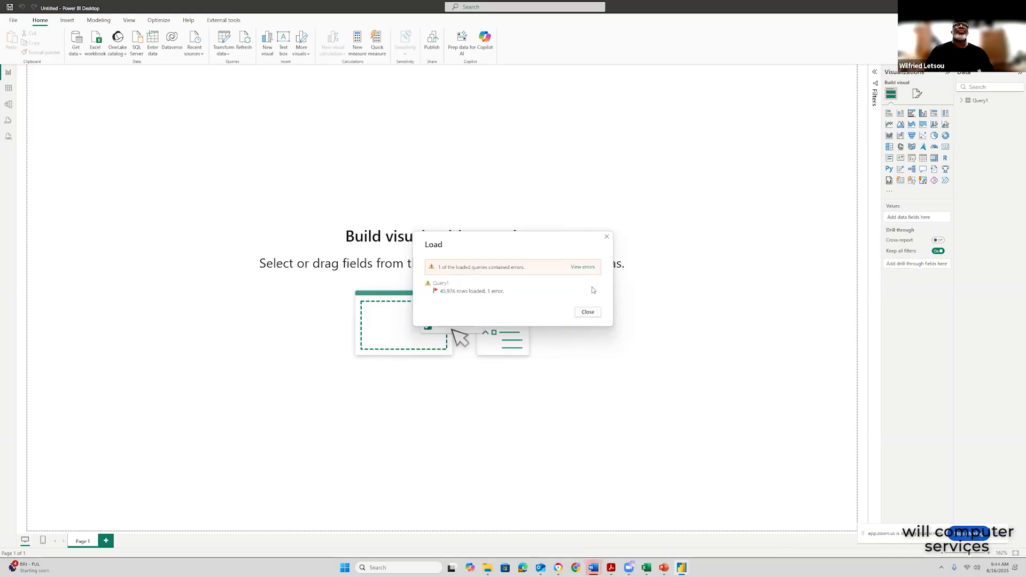
{"action": "left_click", "coordinate": [593, 315]}
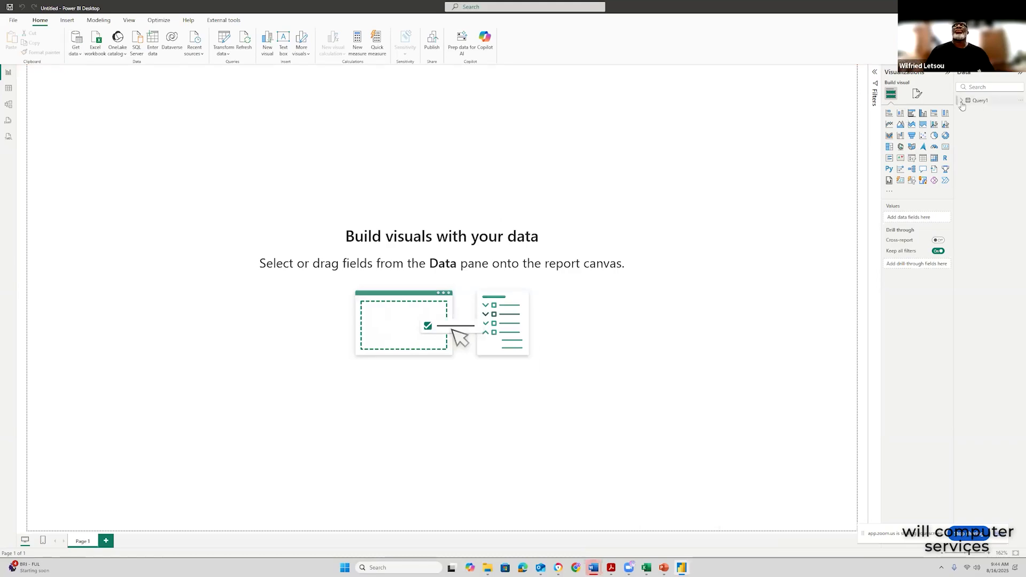
- Examine Query1's fields, its rows in Table view and its card in Model view, ending in Report view
{"action": "left_click", "coordinate": [961, 102]}
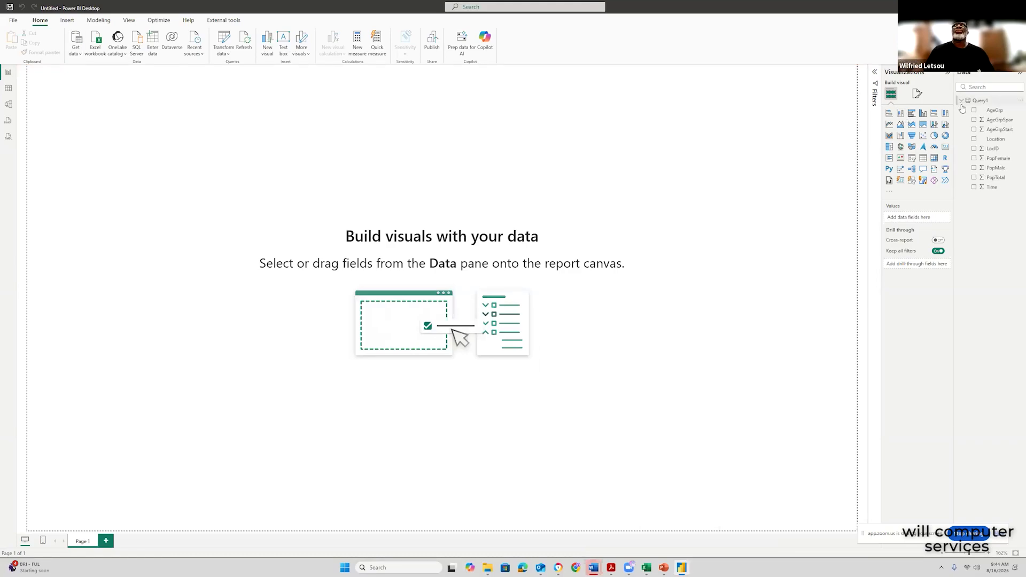
{"action": "left_click", "coordinate": [8, 88]}
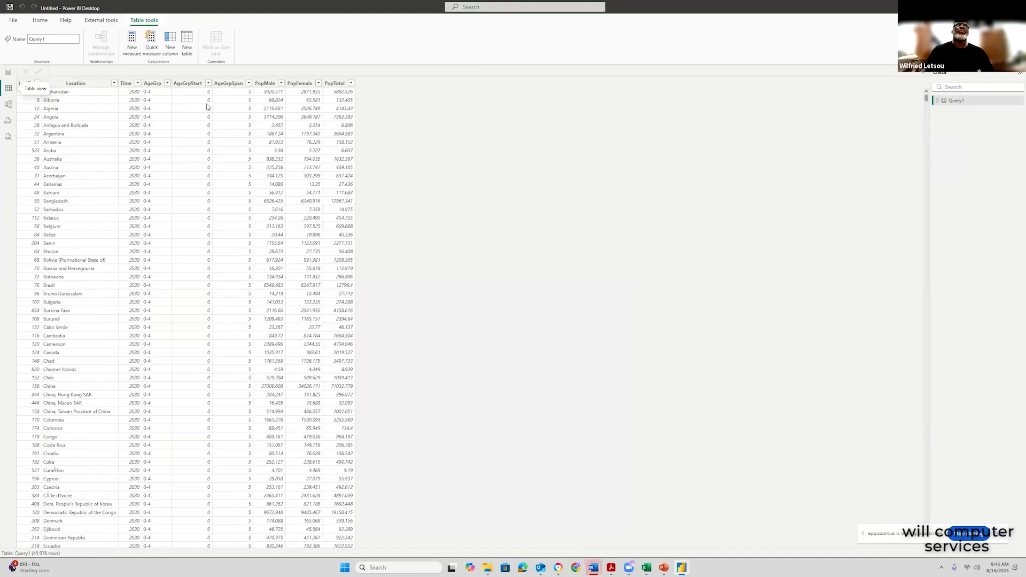
{"action": "left_click", "coordinate": [7, 105]}
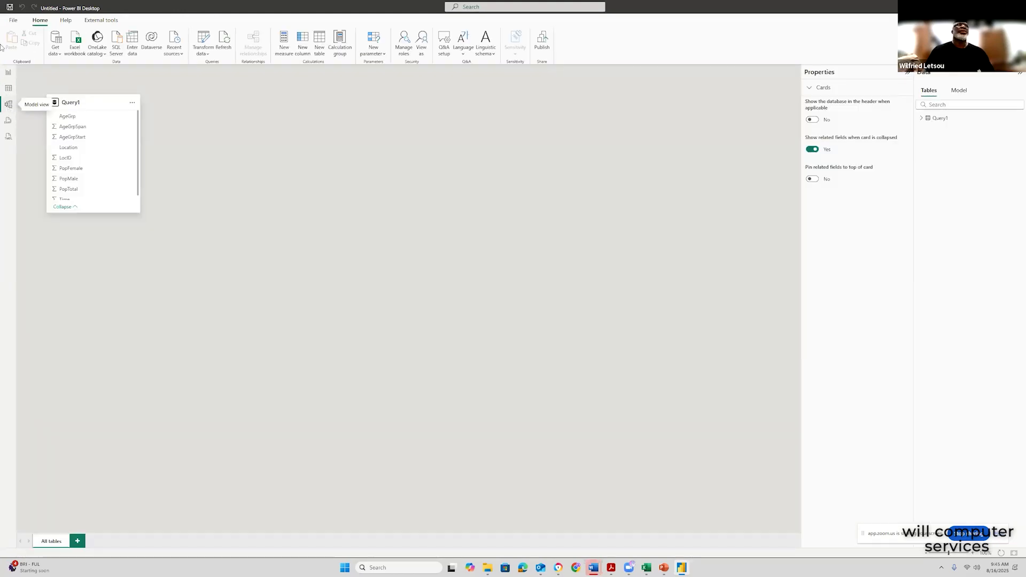
{"action": "left_click", "coordinate": [8, 74]}
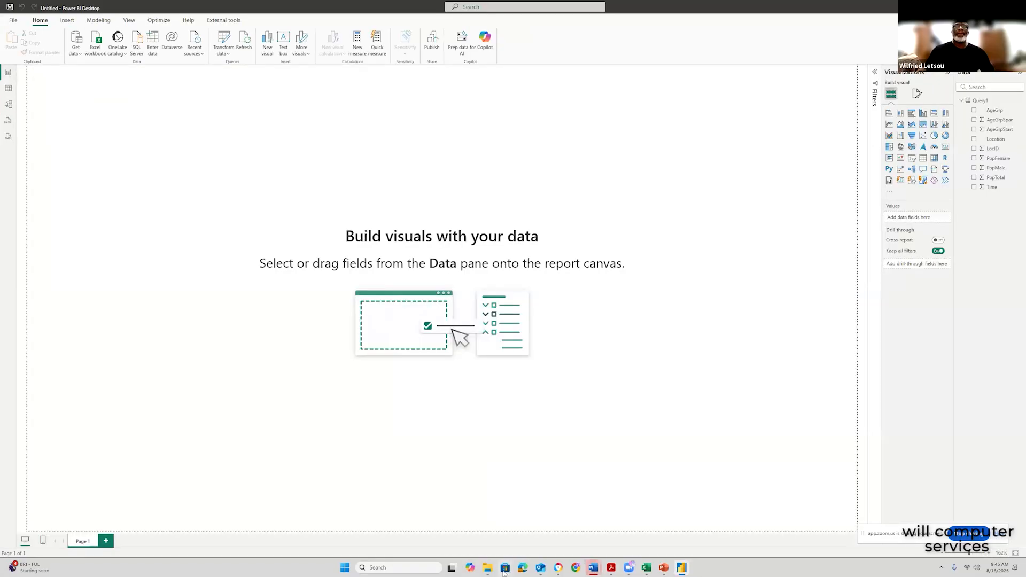
- Check the files of the population-2010-2040 folder in File Explorer, and switch back to Power BI Desktop
{"action": "mouse_move", "coordinate": [484, 568]}
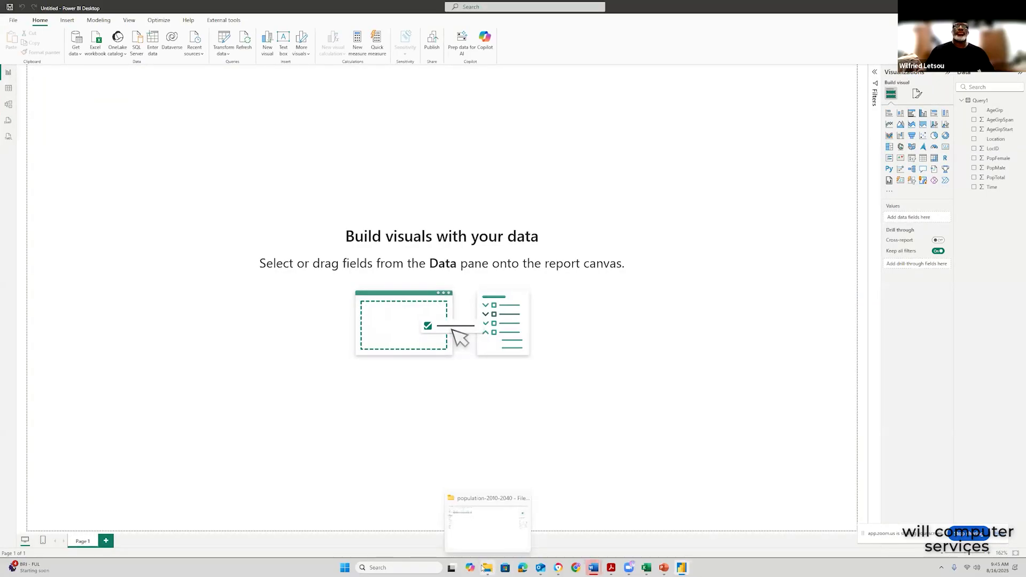
{"action": "left_click", "coordinate": [483, 532]}
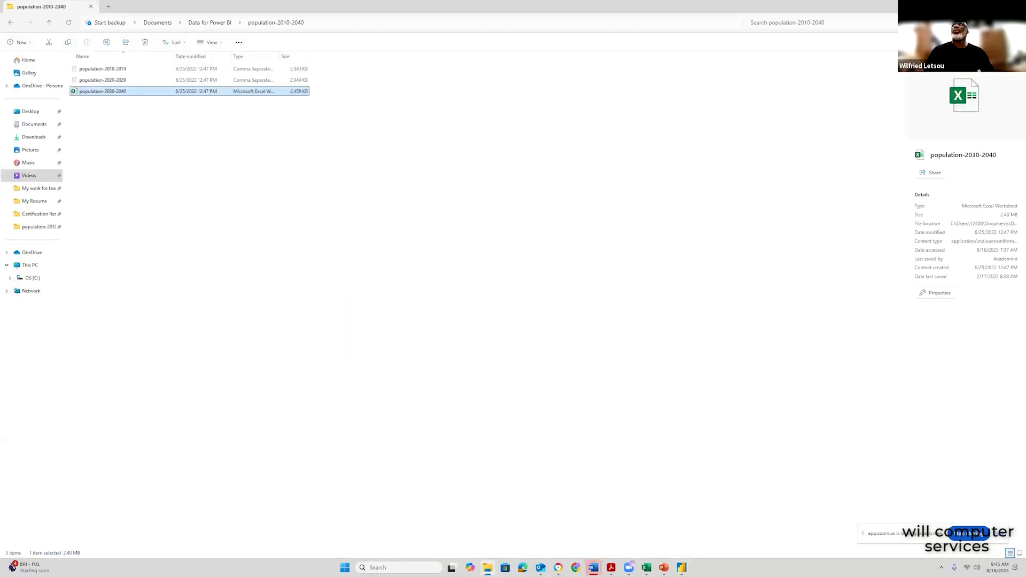
{"action": "left_click", "coordinate": [682, 568]}
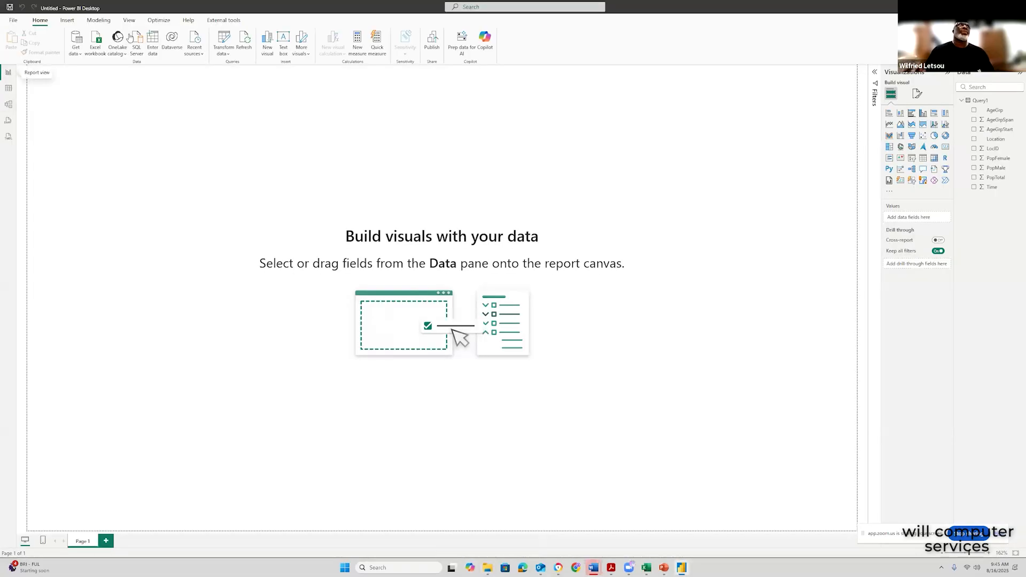
- Import population-2010-2019.csv as a Text/CSV source from the population-2010-2040 folder and load it into the model
{"action": "left_click", "coordinate": [76, 50]}
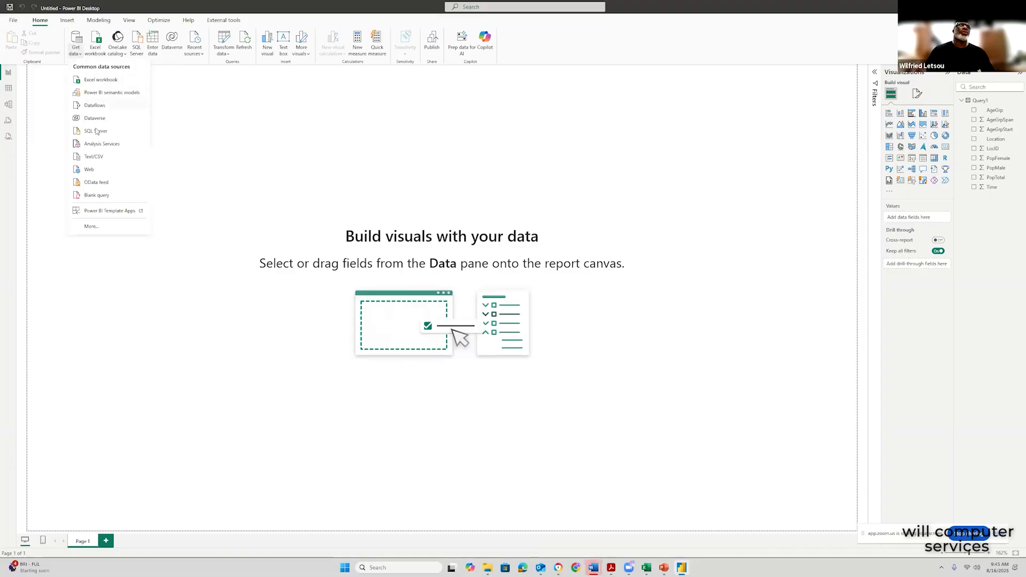
{"action": "left_click", "coordinate": [96, 156]}
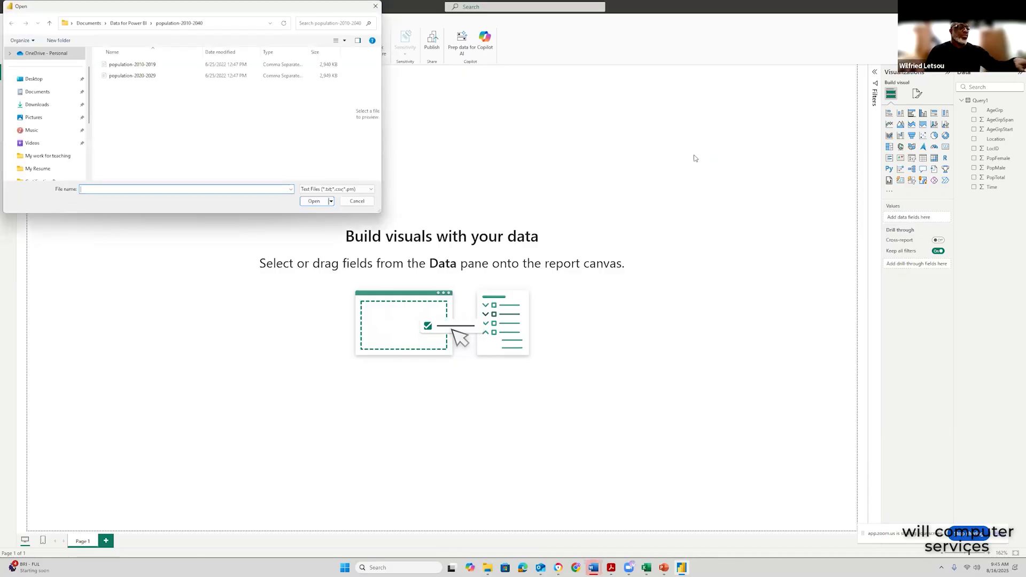
{"action": "left_click", "coordinate": [143, 64]}
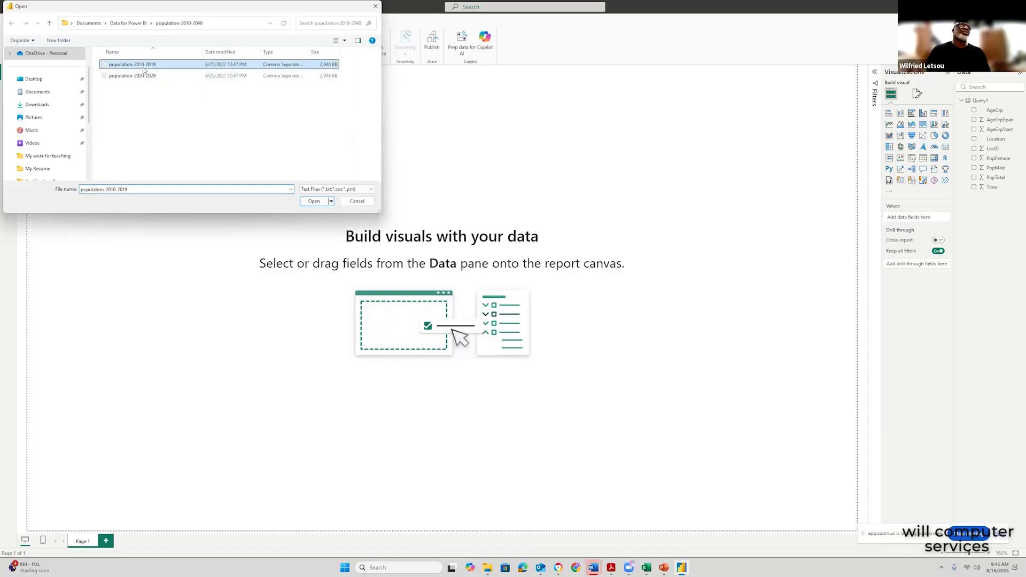
{"action": "left_click", "coordinate": [308, 201]}
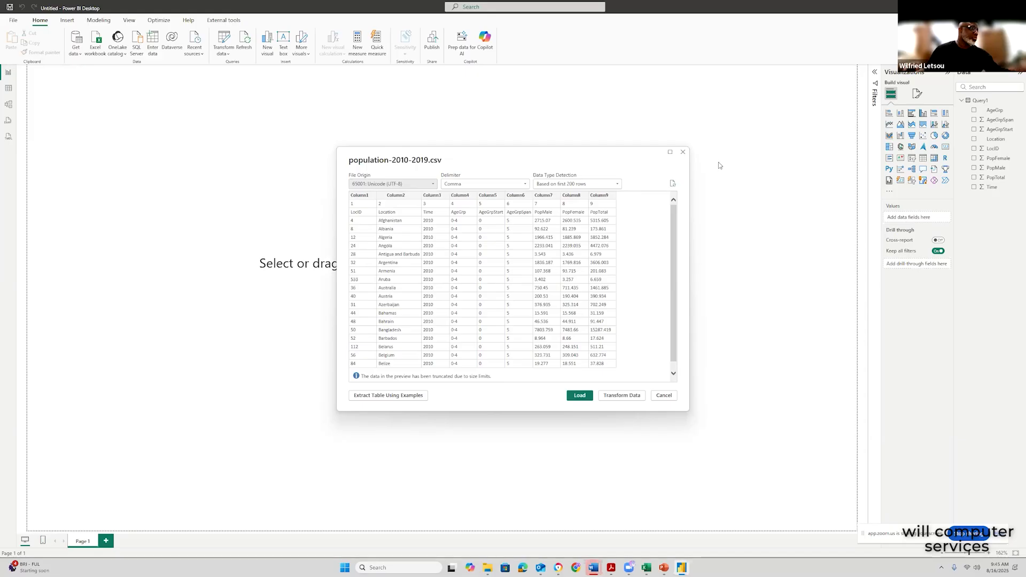
{"action": "left_click", "coordinate": [578, 396]}
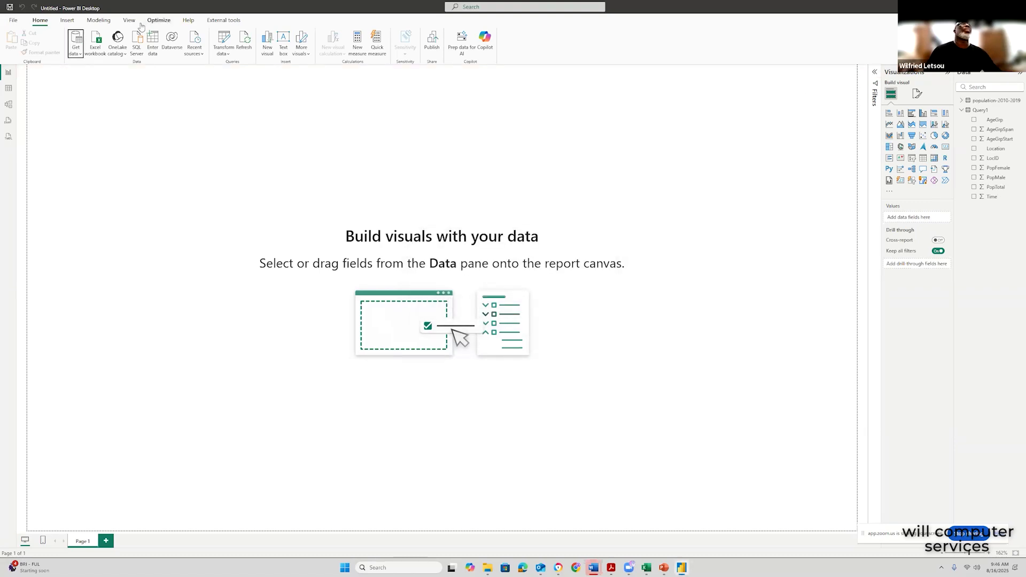
- Import population-2020-2029.csv as a Text/CSV source and load it into the model
{"action": "left_click", "coordinate": [80, 56]}
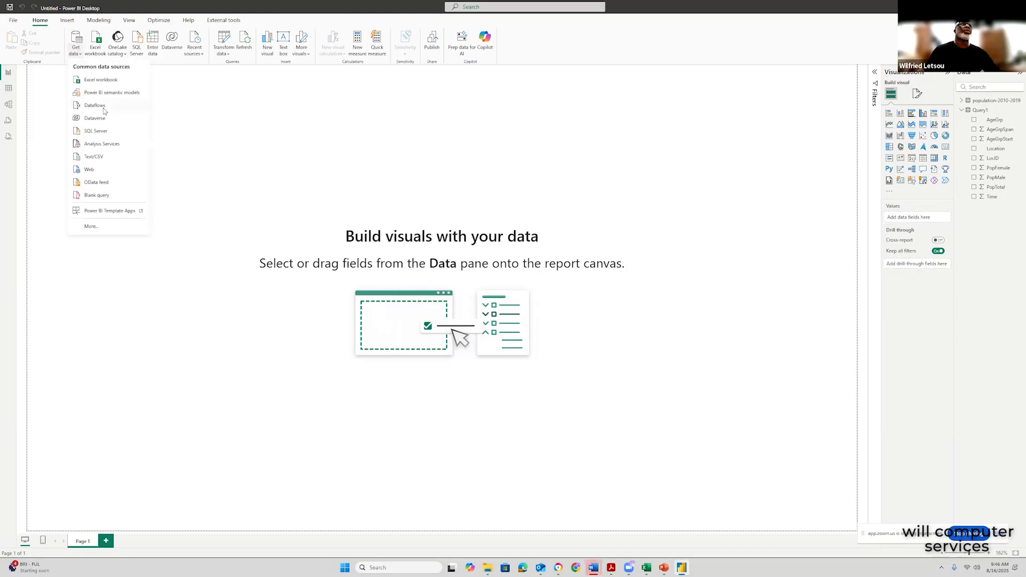
{"action": "left_click", "coordinate": [94, 157]}
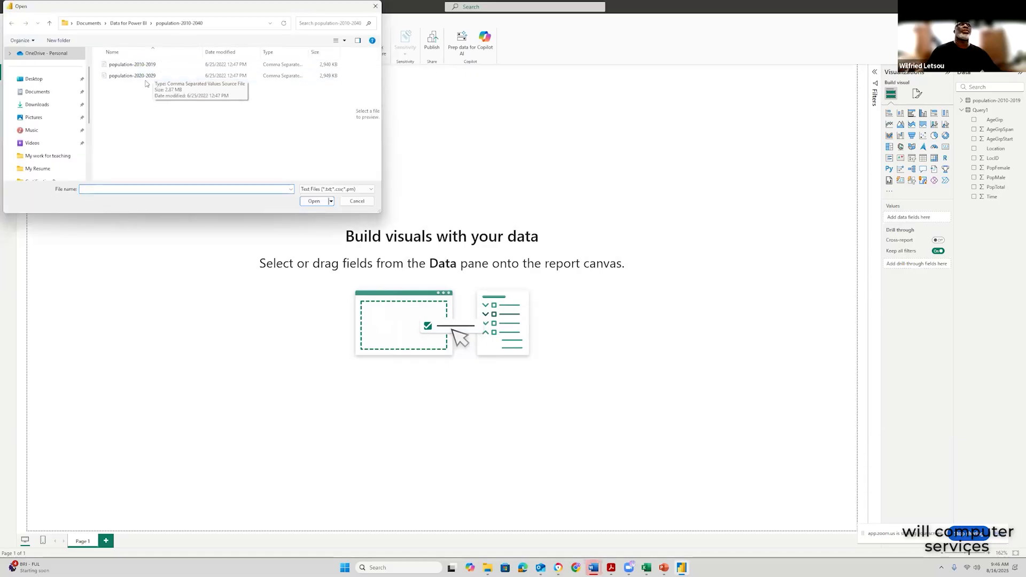
{"action": "left_click", "coordinate": [143, 79]}
{"action": "left_click", "coordinate": [313, 201]}
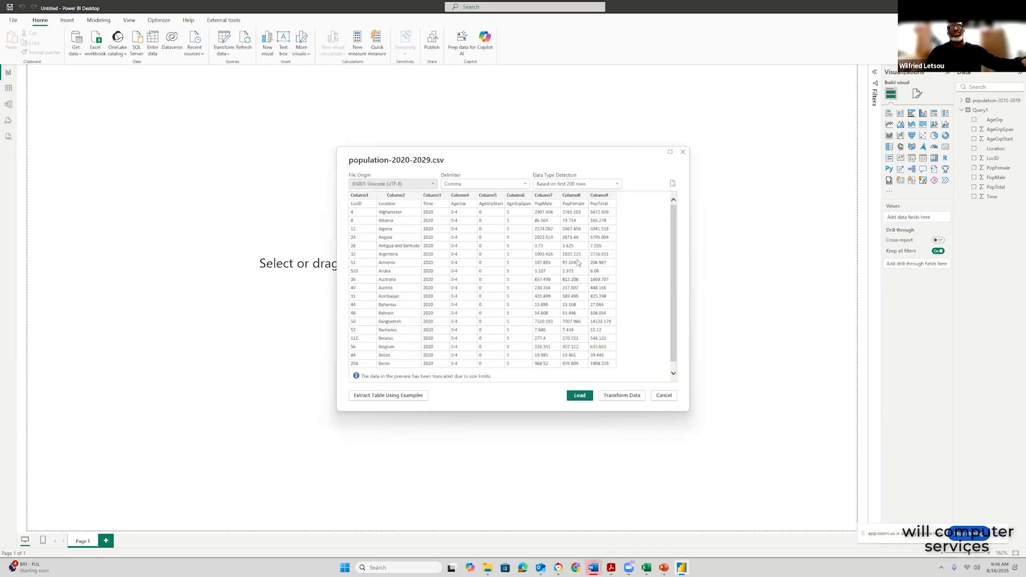
{"action": "left_click", "coordinate": [580, 395]}
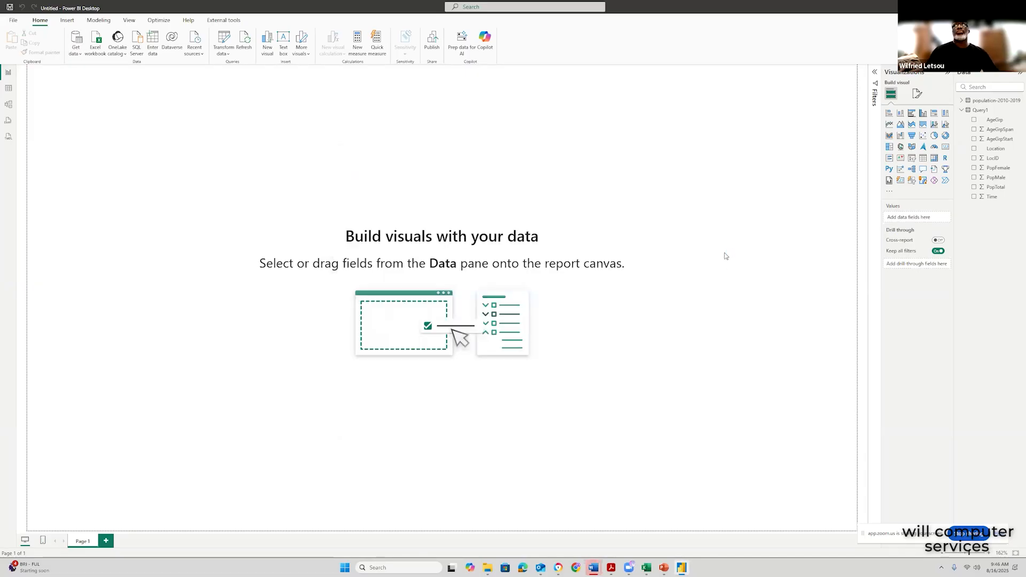
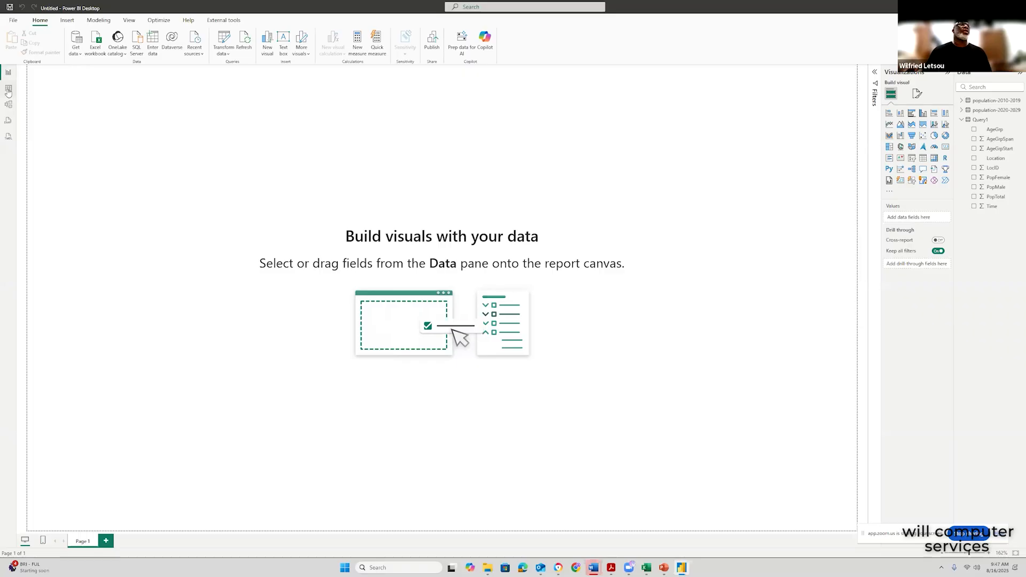
- In Model view, spread the three table cards apart and widen the population-2010-2019 and population-2020-2029 cards to fit their names
{"action": "left_click", "coordinate": [8, 91]}
{"action": "left_click", "coordinate": [8, 104]}
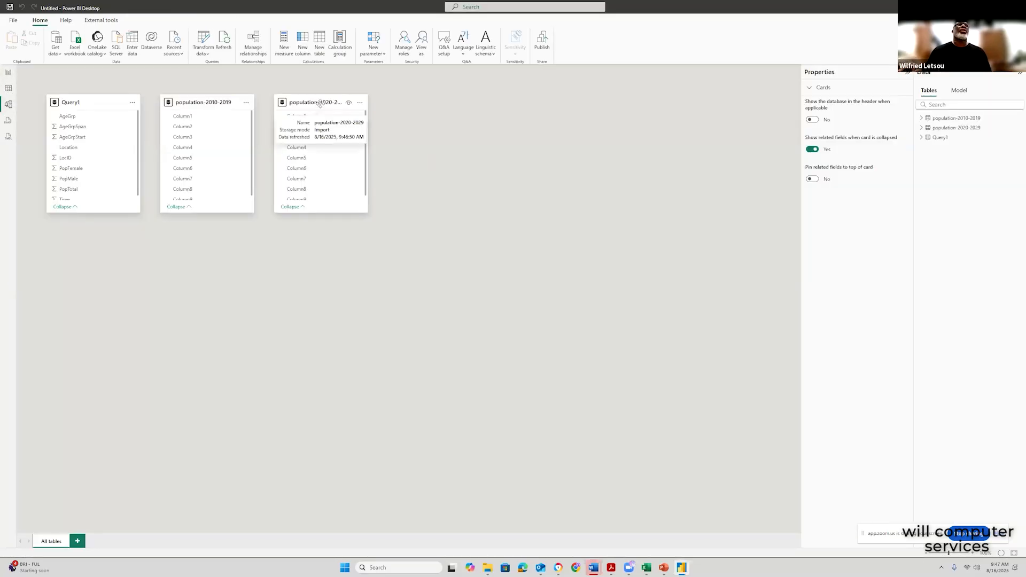
{"action": "left_click_drag", "start_coordinate": [320, 106], "coordinate": [449, 151]}
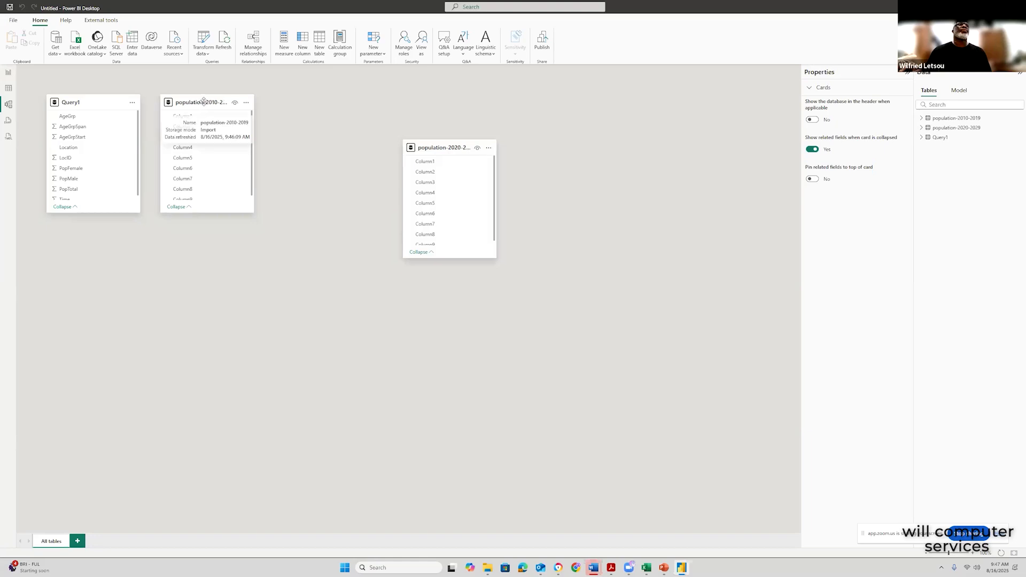
{"action": "left_click_drag", "start_coordinate": [203, 111], "coordinate": [250, 208]}
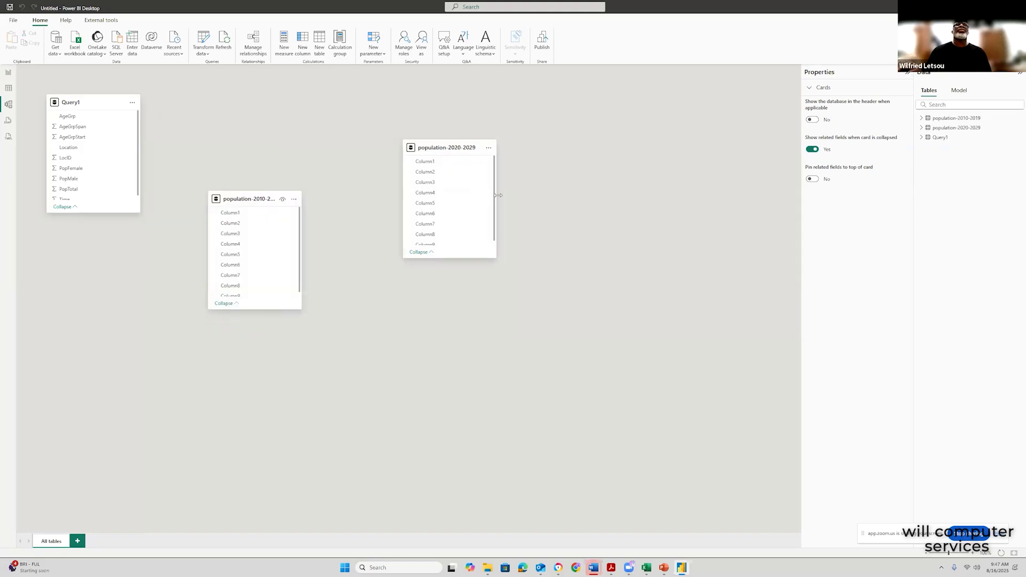
{"action": "left_click_drag", "start_coordinate": [496, 196], "coordinate": [517, 200]}
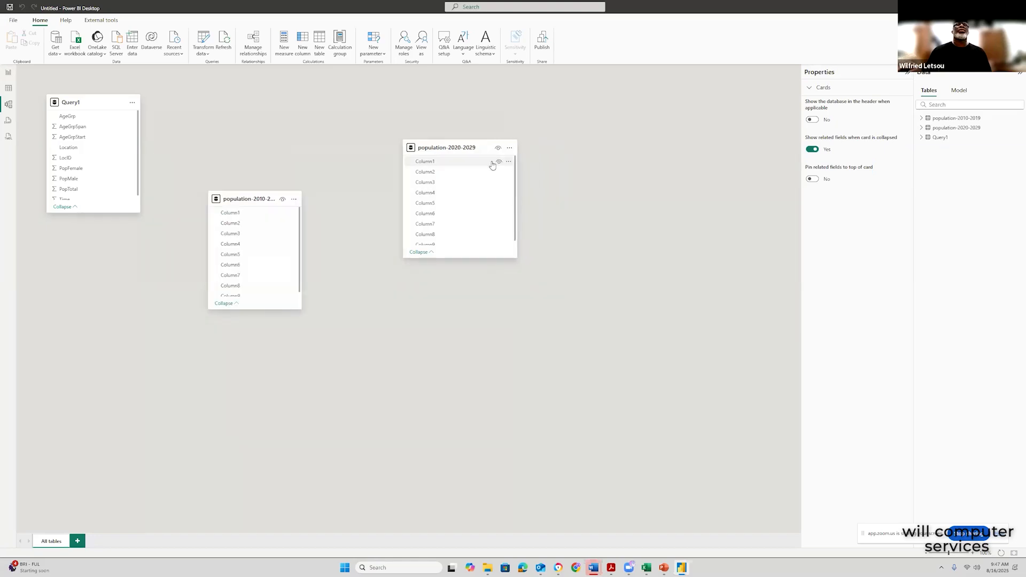
{"action": "left_click_drag", "start_coordinate": [471, 146], "coordinate": [523, 167]}
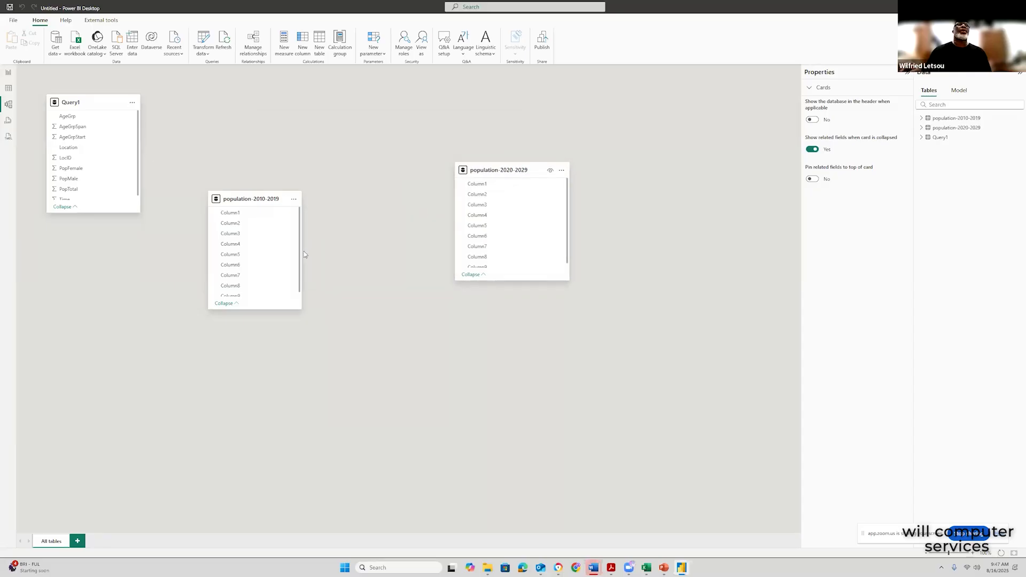
{"action": "mouse_move", "coordinate": [301, 249]}
{"action": "left_mouse_down"}
{"action": "mouse_move", "coordinate": [323, 250]}
{"action": "mouse_move", "coordinate": [300, 250]}
{"action": "mouse_move", "coordinate": [310, 250]}
{"action": "left_mouse_up"}
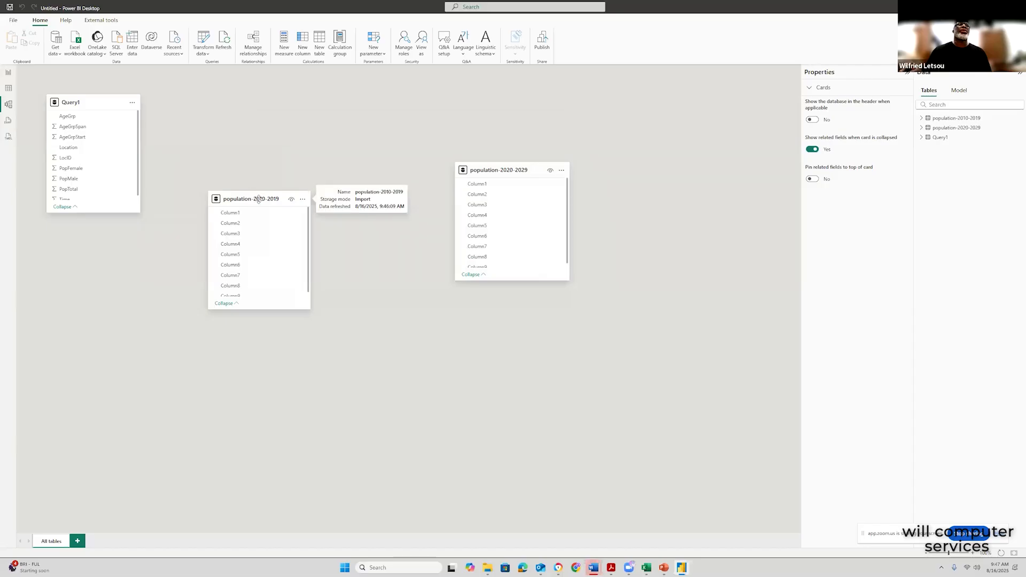
{"action": "left_click_drag", "start_coordinate": [259, 199], "coordinate": [273, 227]}
{"action": "left_click_drag", "start_coordinate": [85, 103], "coordinate": [173, 89]}
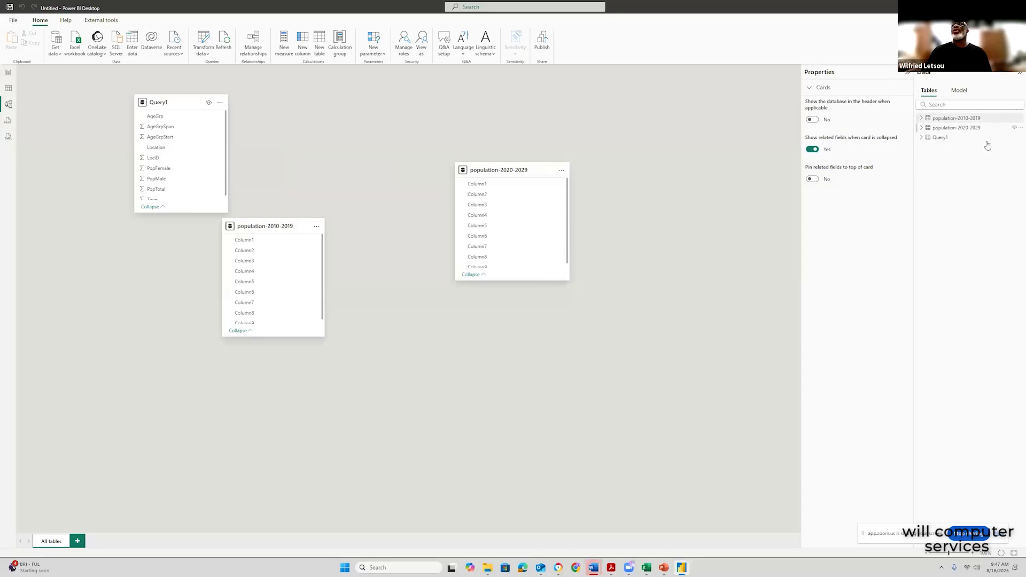
- Rename the Query1 table to population-2030-2040
{"action": "right_click", "coordinate": [940, 138]}
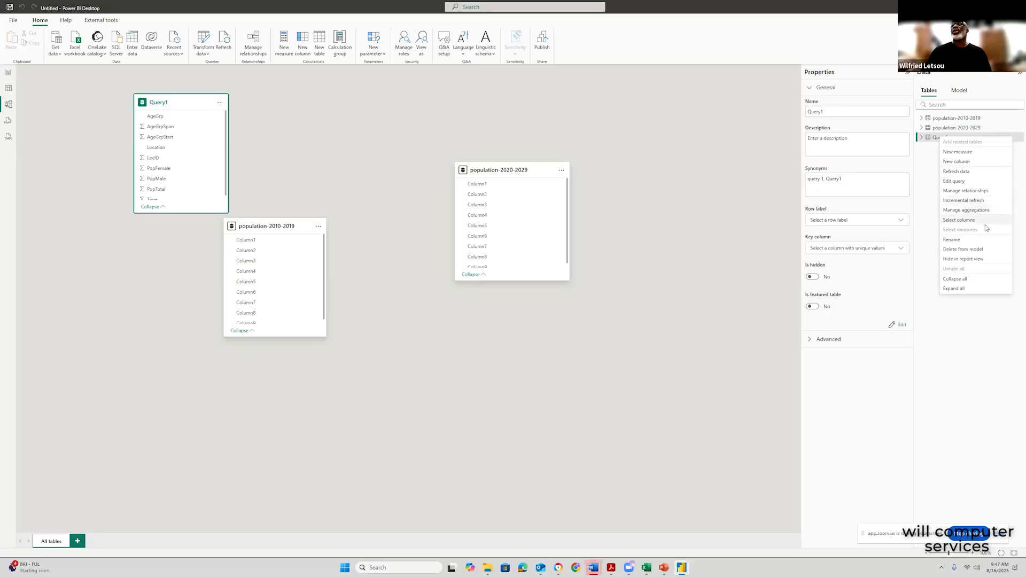
{"action": "left_click", "coordinate": [952, 239]}
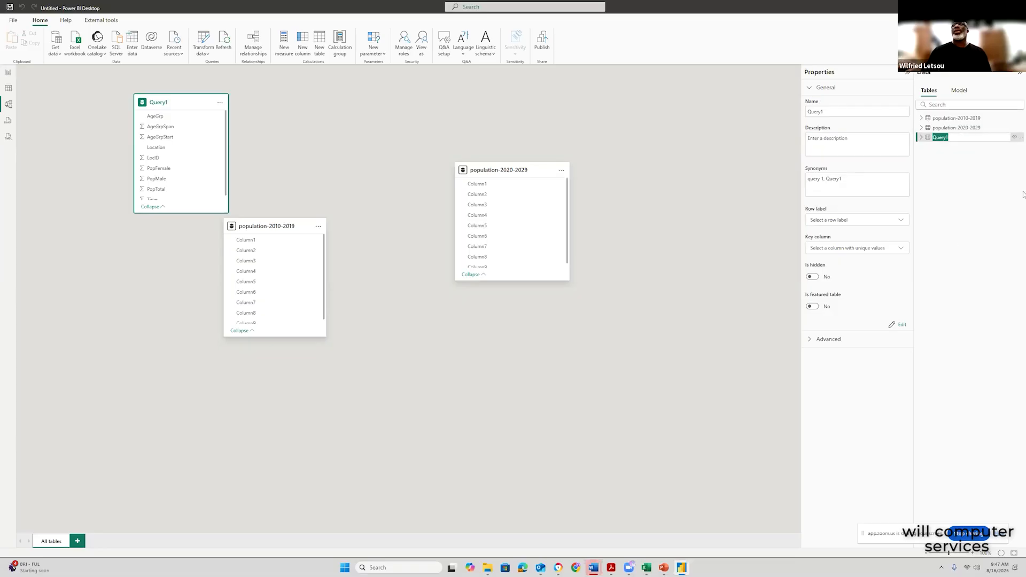
{"action": "type", "text": "population-2023"}
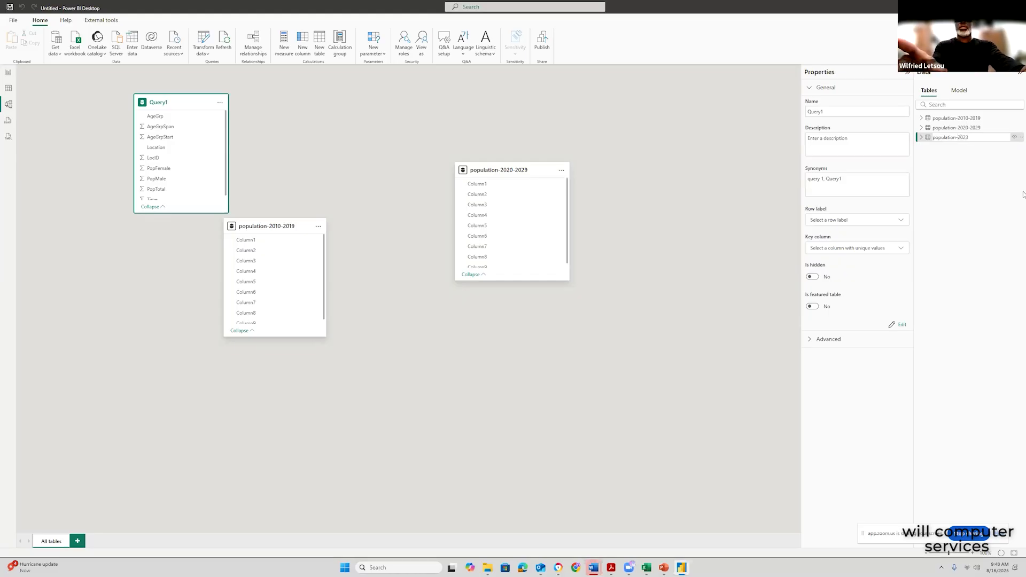
{"action": "key", "text": "BackSpace"}
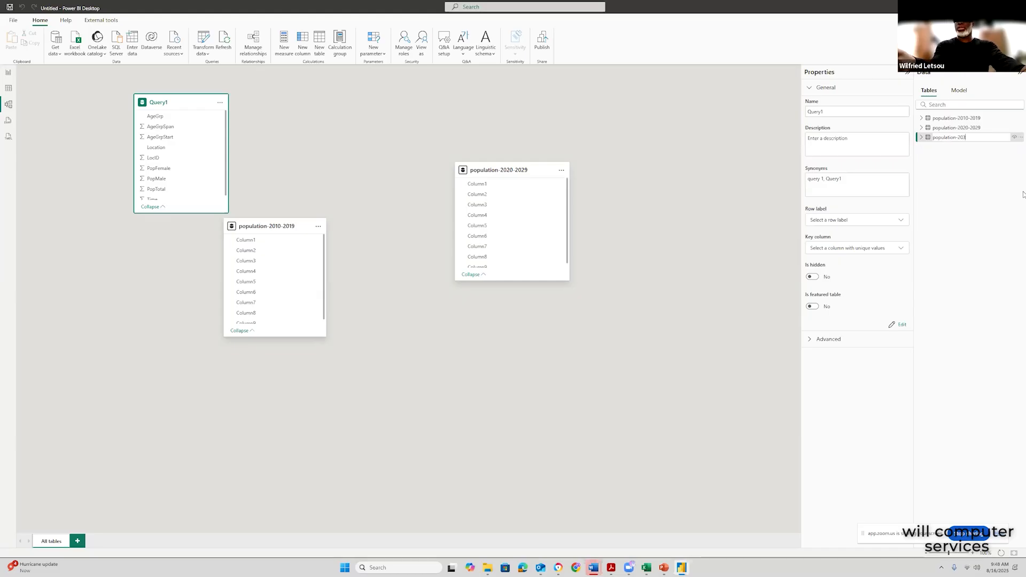
{"action": "type", "text": "-"}
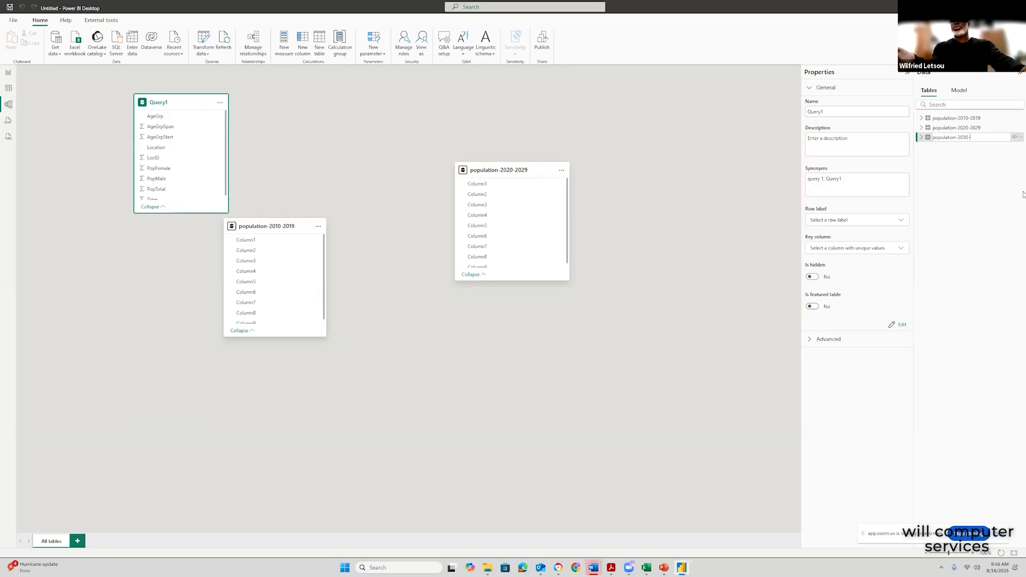
{"action": "type", "text": "2040"}
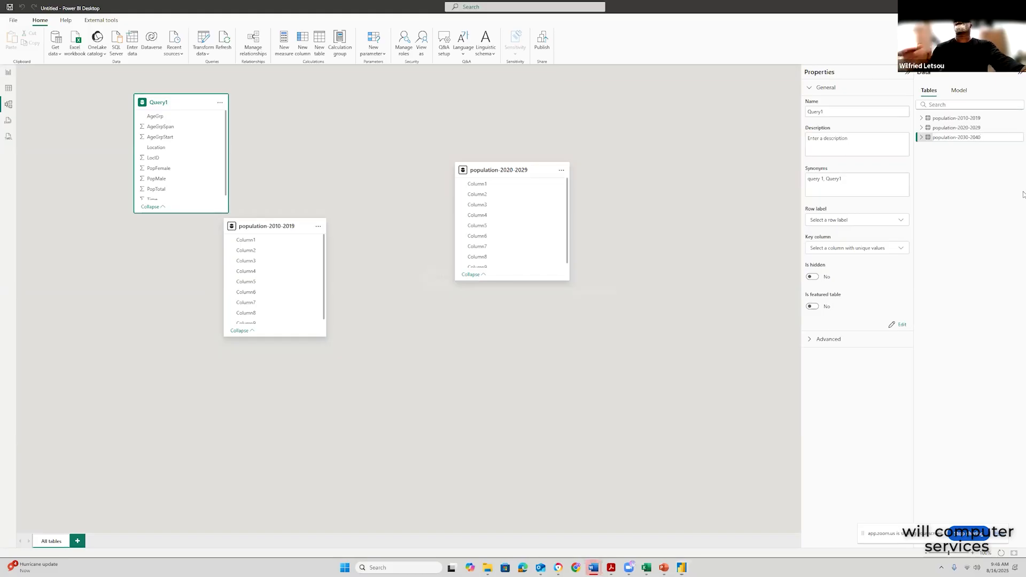
{"action": "key", "text": "Return"}
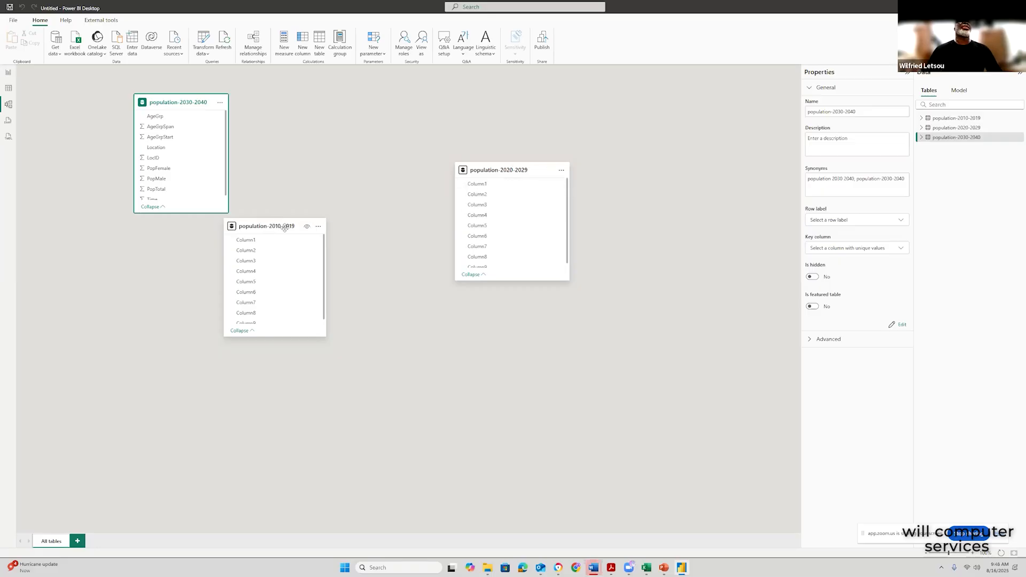
- Move the population-2010-2019 and population-2020-2029 cards farther from the population-2030-2040 card, and select the population-2020-2029 table
{"action": "left_click_drag", "start_coordinate": [288, 230], "coordinate": [340, 266]}
{"action": "left_click_drag", "start_coordinate": [518, 174], "coordinate": [573, 224]}
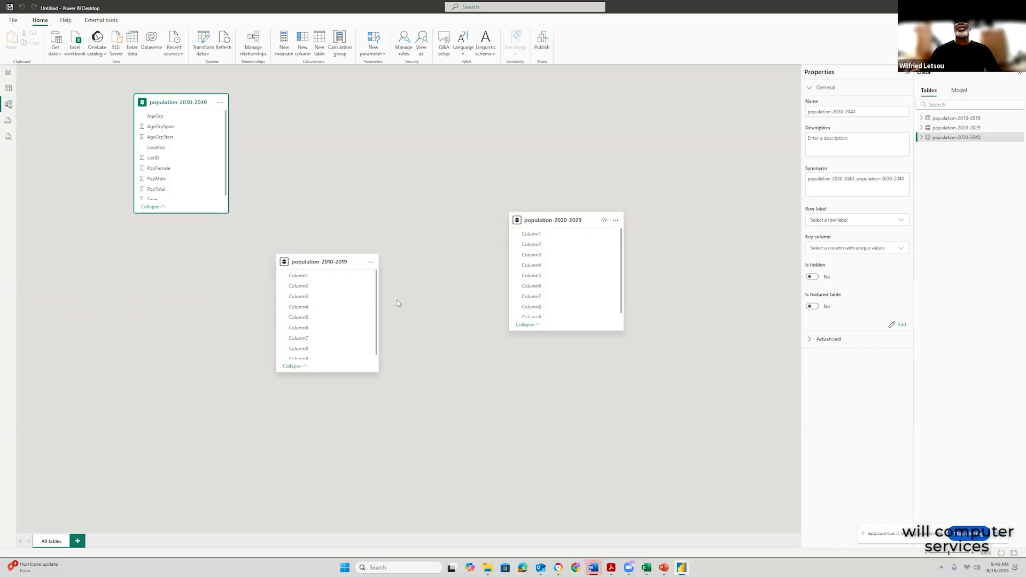
{"action": "left_click", "coordinate": [930, 129]}
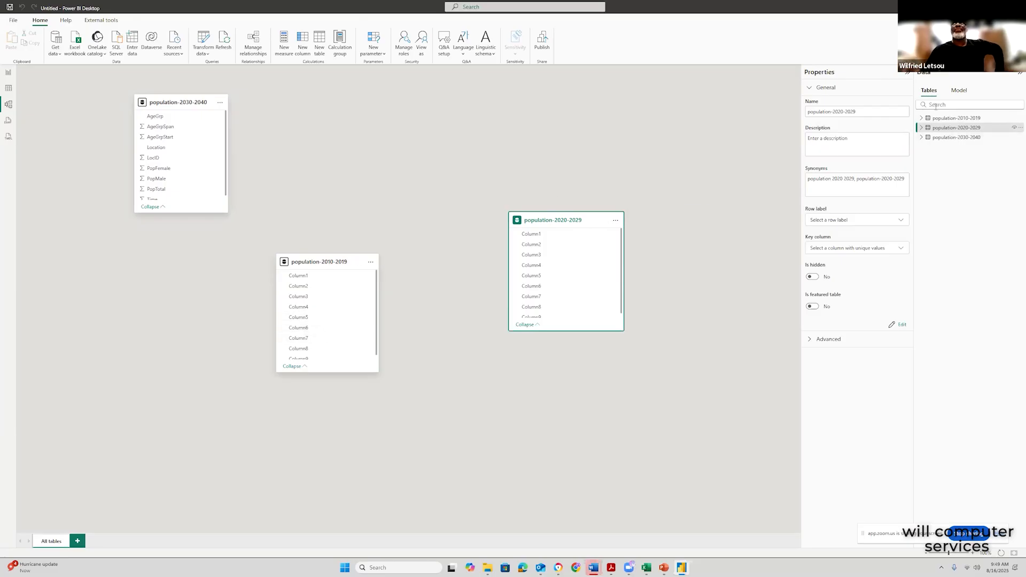
{"action": "left_click", "coordinate": [966, 131]}
- Open the Power Query Editor to transform the data and display the population-2010-2019 query
{"action": "left_click", "coordinate": [208, 56]}
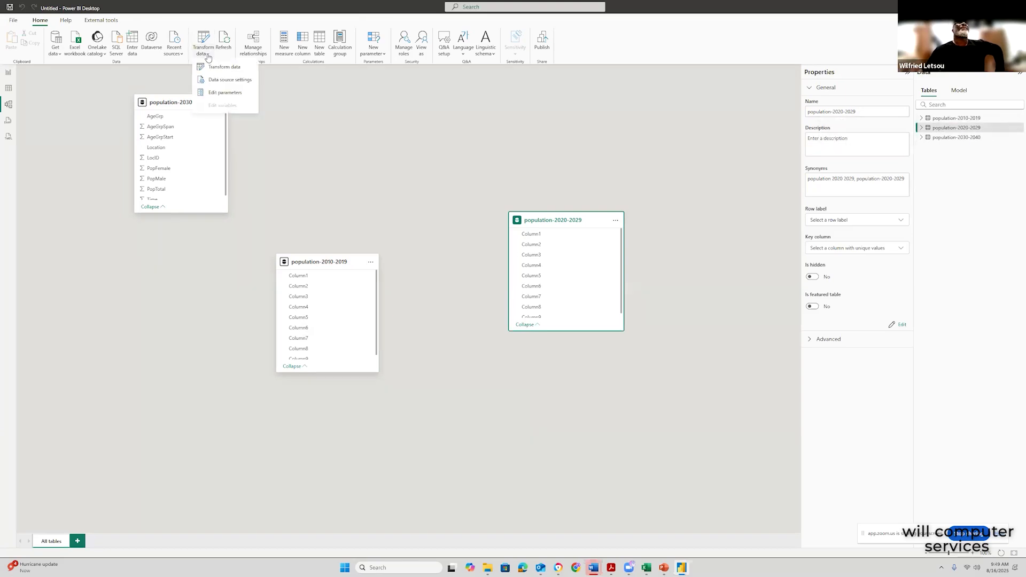
{"action": "left_click", "coordinate": [217, 69]}
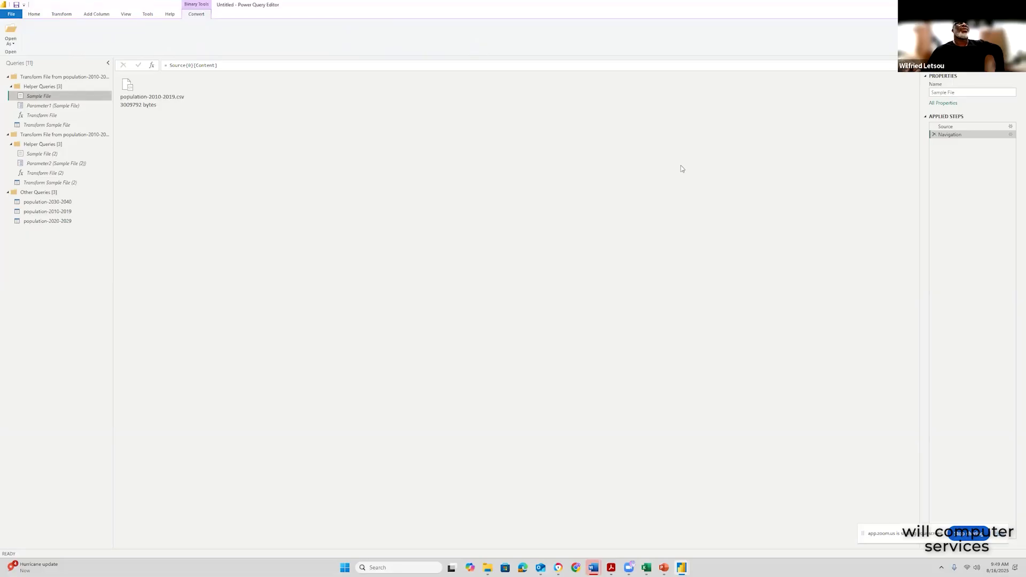
{"action": "left_click", "coordinate": [54, 202]}
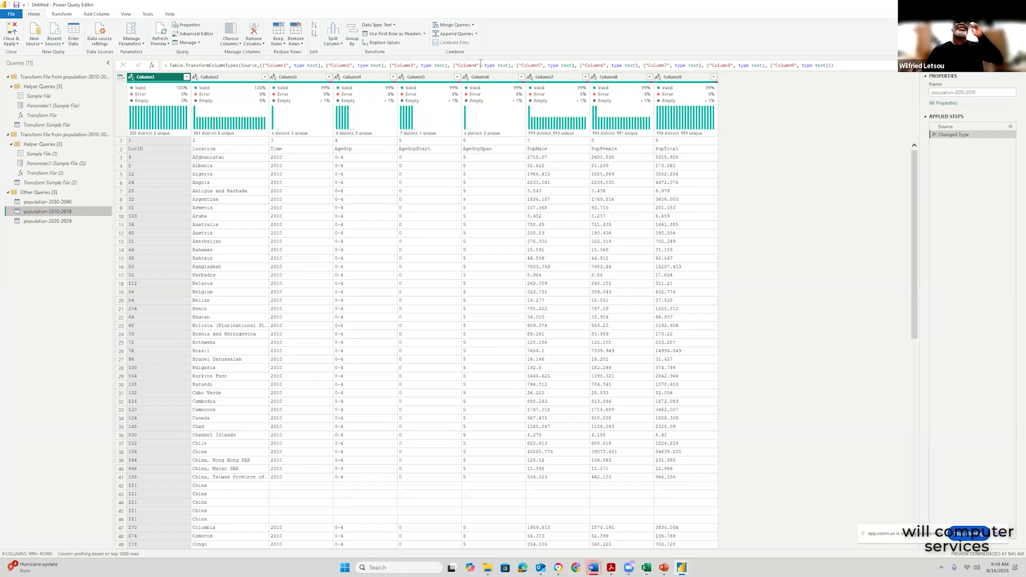
- Remove the top 1 row from the population-2010-2019 query and use its new first row as headers
{"action": "left_click", "coordinate": [303, 45]}
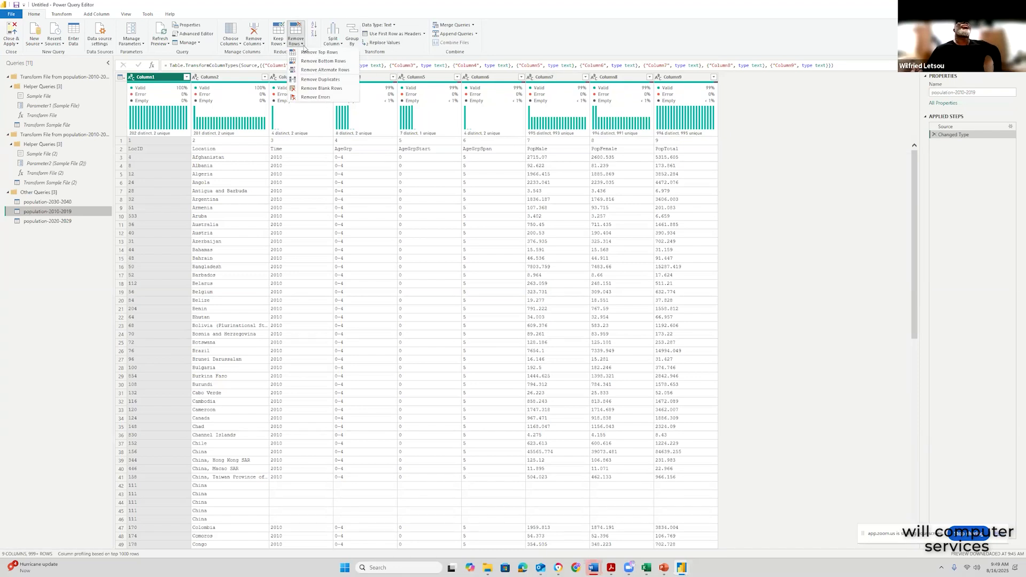
{"action": "left_click", "coordinate": [328, 54]}
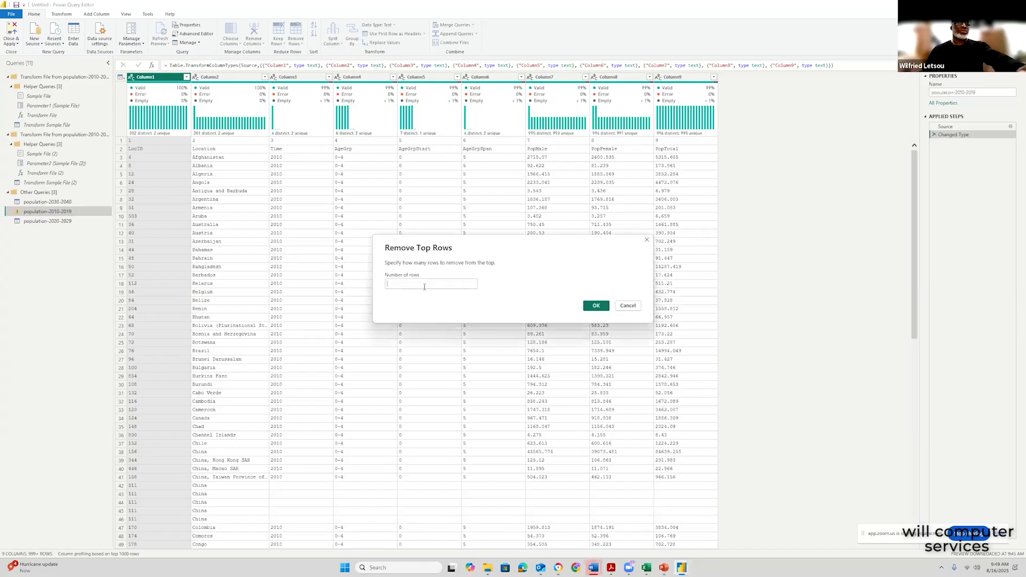
{"action": "type", "text": "1"}
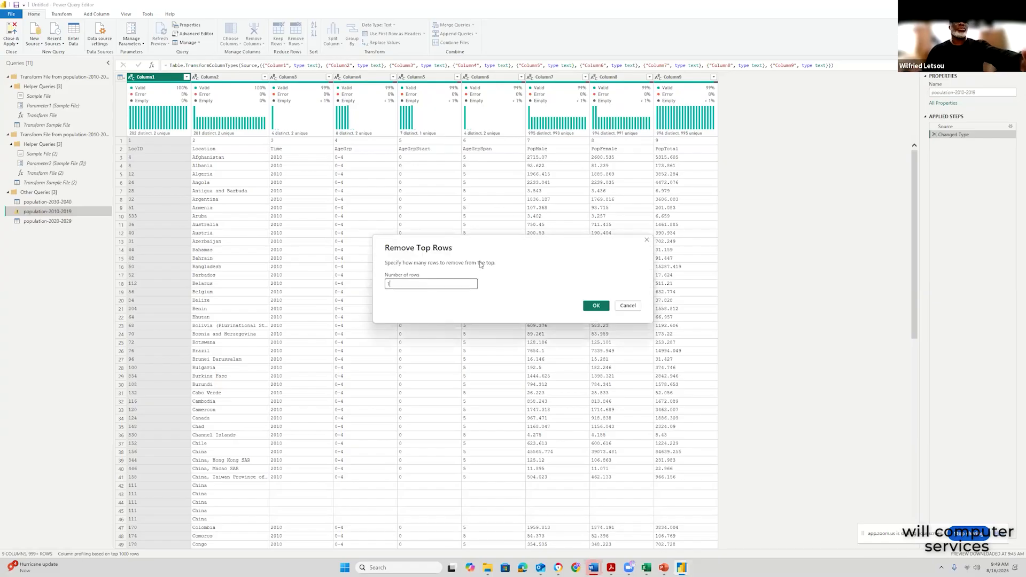
{"action": "left_click", "coordinate": [595, 306]}
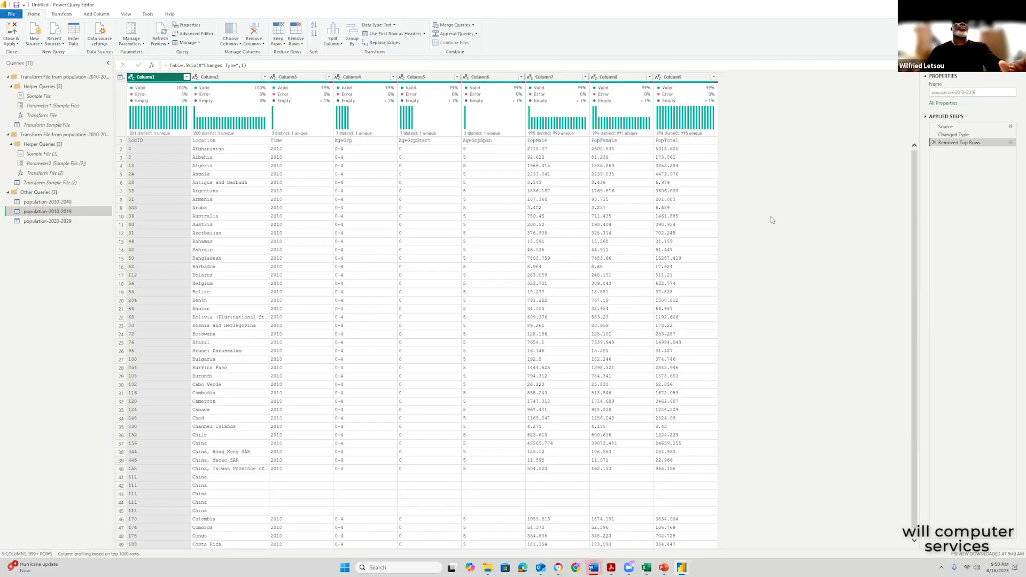
{"action": "left_click", "coordinate": [425, 34]}
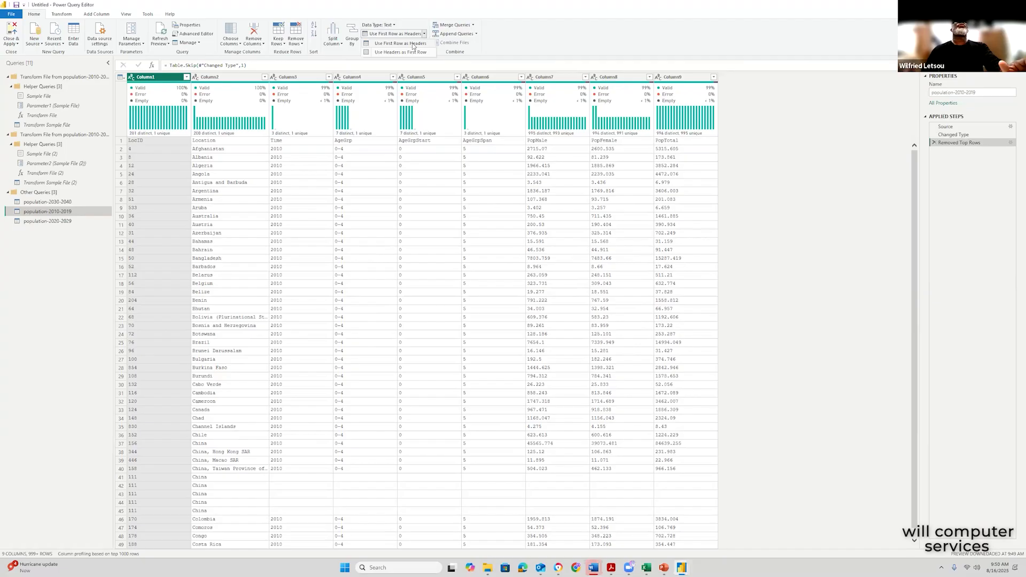
{"action": "left_click", "coordinate": [413, 44]}
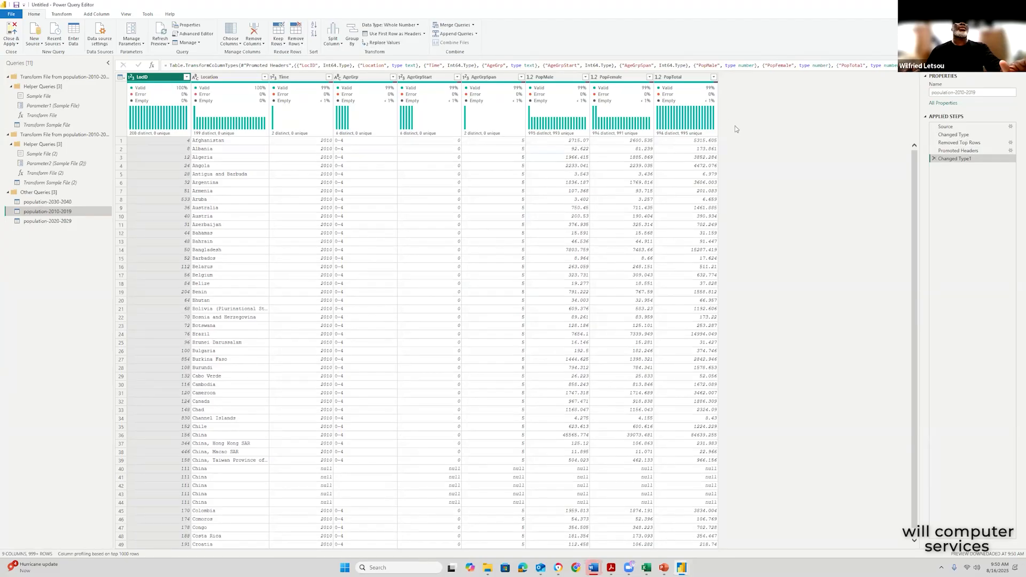
- Remove the top 1 row from the population-2020-2029 query and use its new first row as headers
{"action": "left_click", "coordinate": [55, 221]}
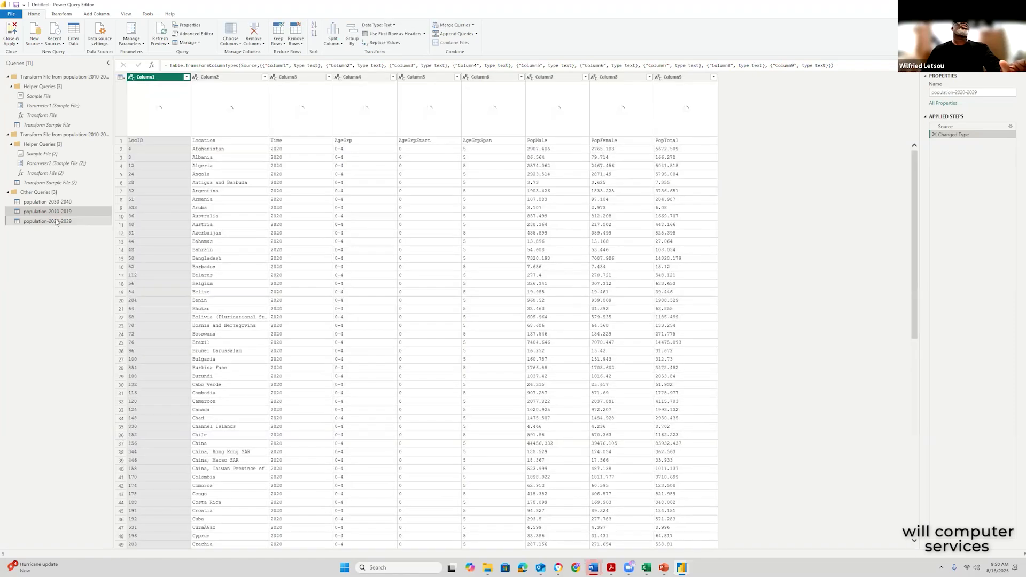
{"action": "left_click", "coordinate": [303, 45]}
{"action": "left_click", "coordinate": [316, 53]}
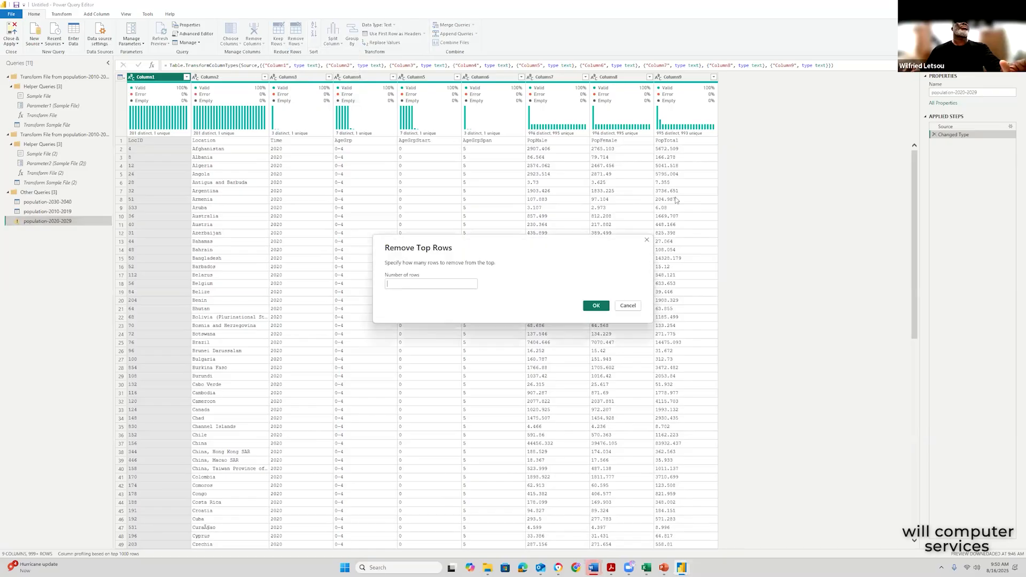
{"action": "type", "text": "1"}
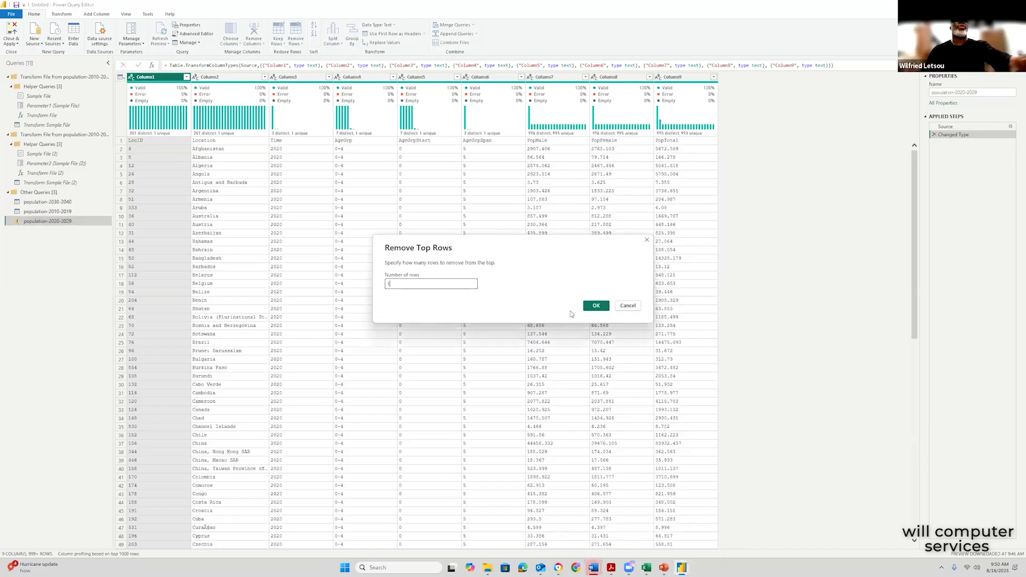
{"action": "left_click", "coordinate": [594, 306]}
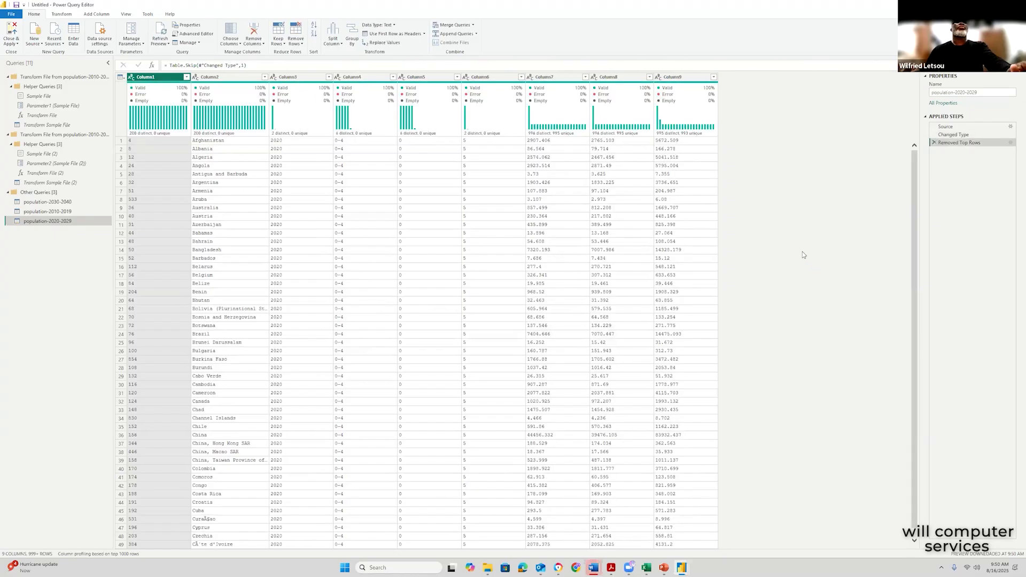
{"action": "left_click", "coordinate": [424, 34]}
{"action": "left_click", "coordinate": [414, 43]}
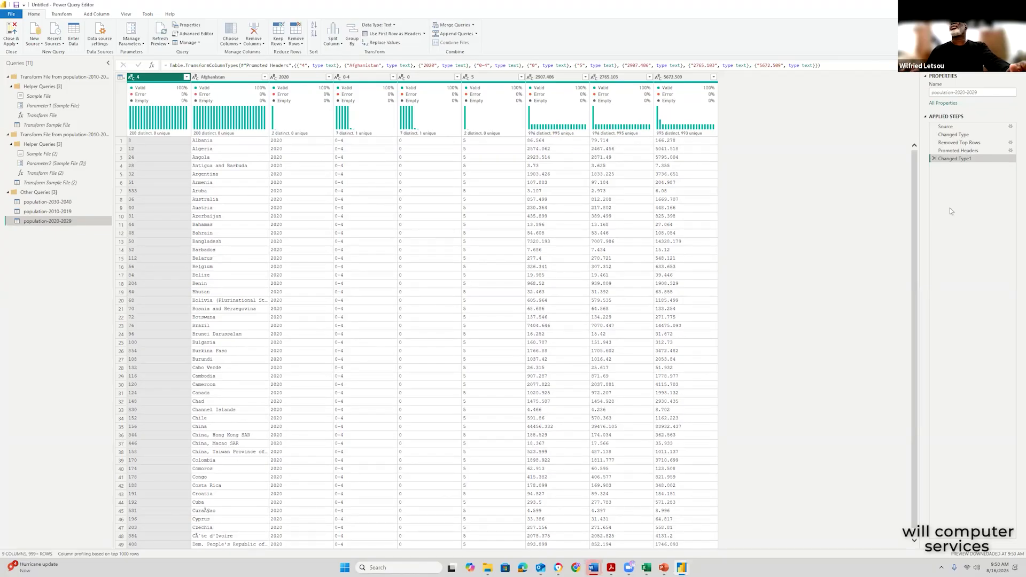
- Delete the Changed Type1, Promoted Headers and Removed Top Rows steps from the population-2020-2029 query
{"action": "left_click", "coordinate": [934, 159]}
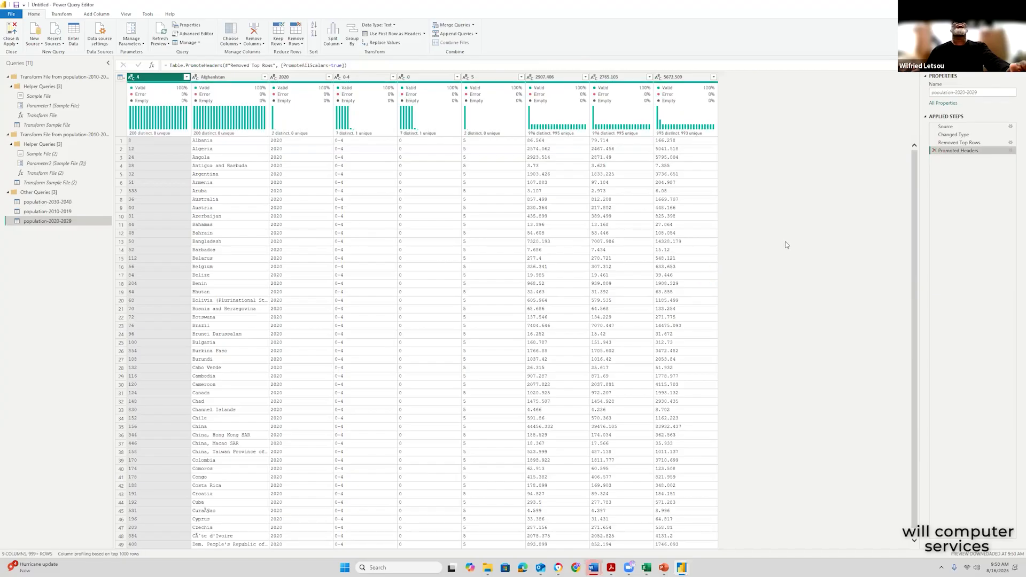
{"action": "left_click", "coordinate": [934, 153]}
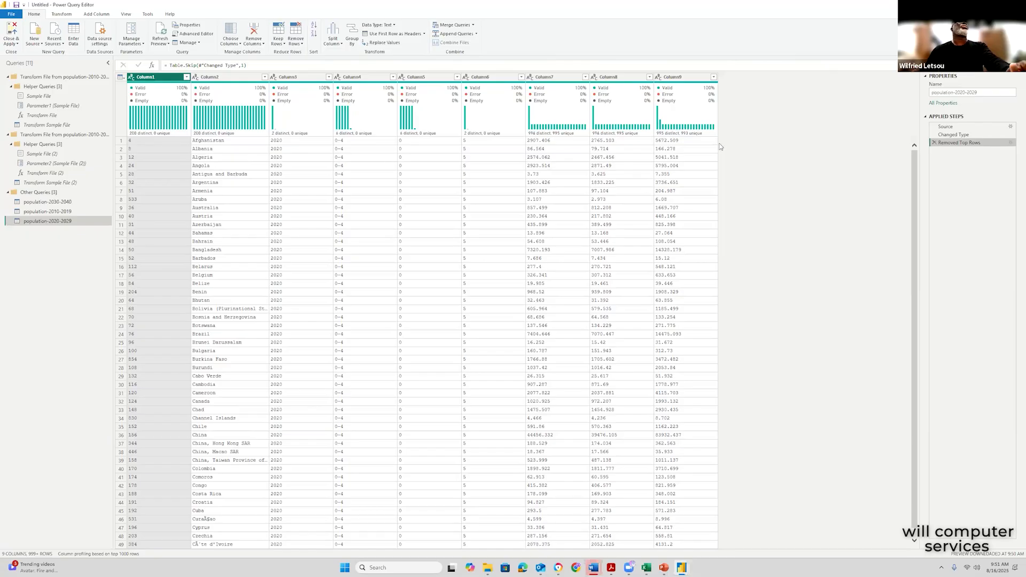
{"action": "key", "text": "Delete"}
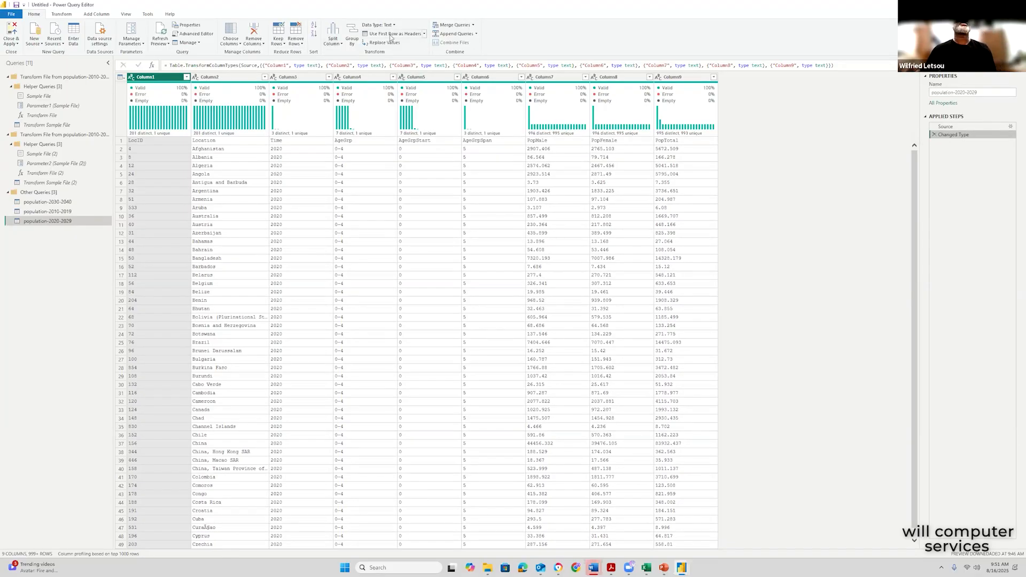
- Use the first row of the population-2020-2029 query as headers, and close the editor while applying the changes
{"action": "left_click", "coordinate": [424, 34]}
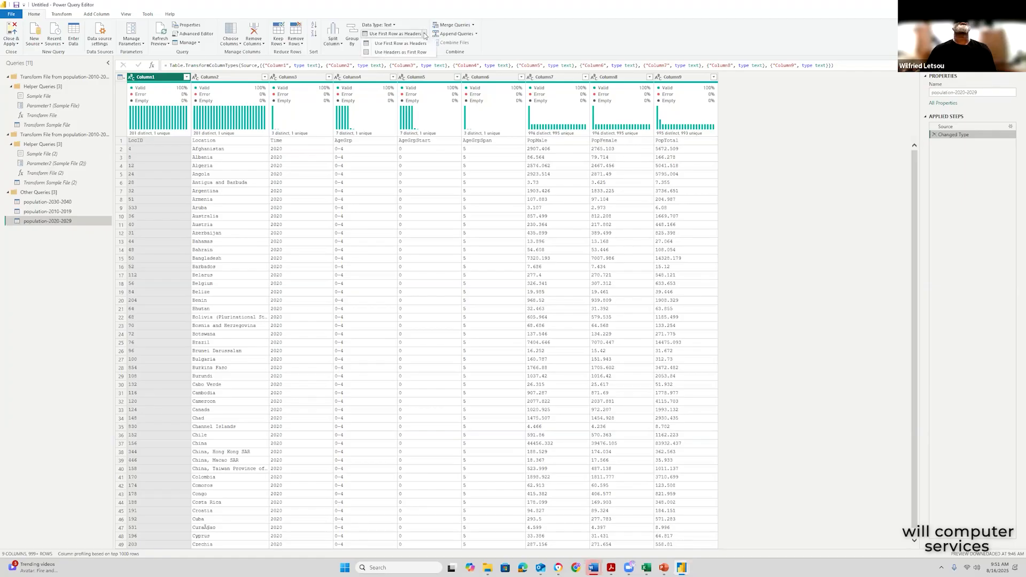
{"action": "left_click", "coordinate": [410, 43]}
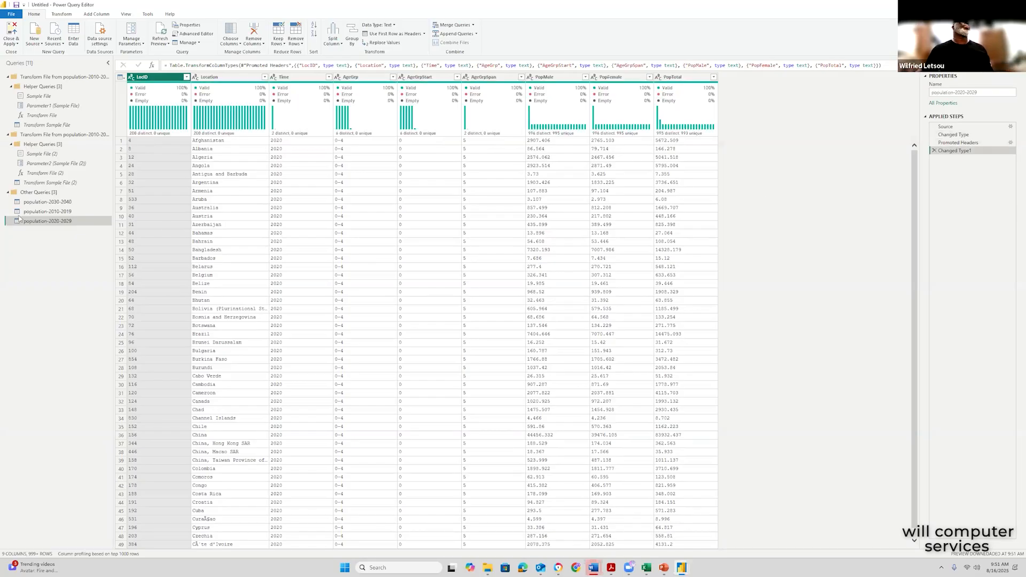
{"action": "left_click", "coordinate": [18, 44]}
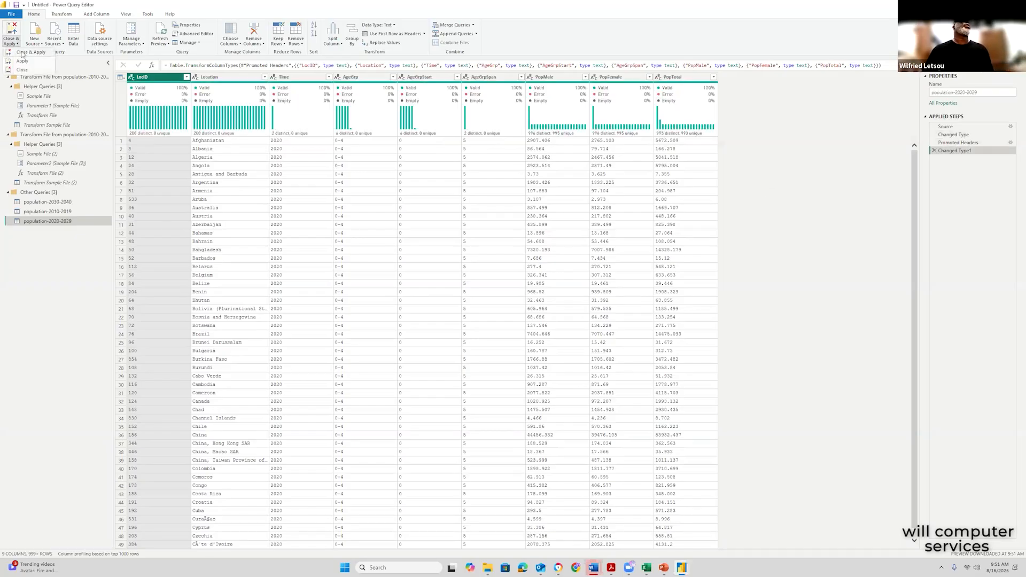
{"action": "left_click", "coordinate": [28, 52]}
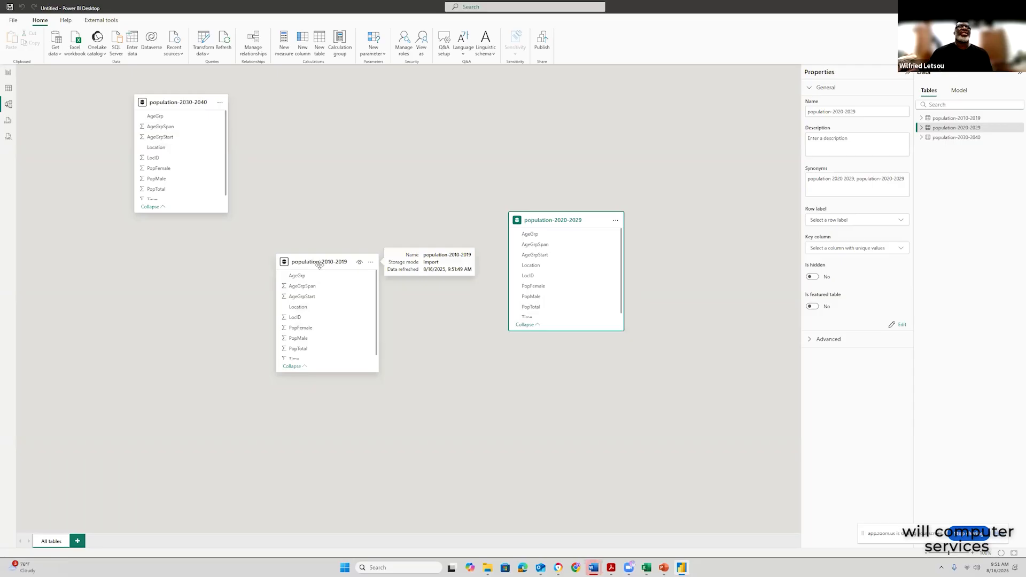
- Rearrange the three population table cards in the model diagram so they sit closer together
{"action": "left_click_drag", "start_coordinate": [320, 262], "coordinate": [346, 253]}
{"action": "left_click_drag", "start_coordinate": [518, 214], "coordinate": [463, 139]}
{"action": "left_click_drag", "start_coordinate": [167, 105], "coordinate": [187, 130]}
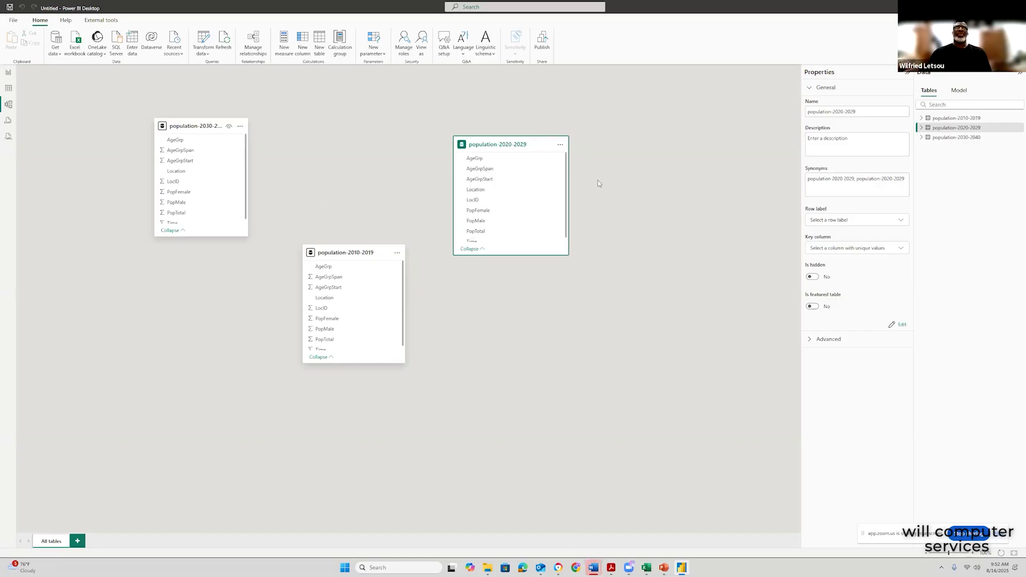
- Switch to the report view, reopen the Power Query Editor, and display the population-2030-2040 query
{"action": "left_click", "coordinate": [7, 73]}
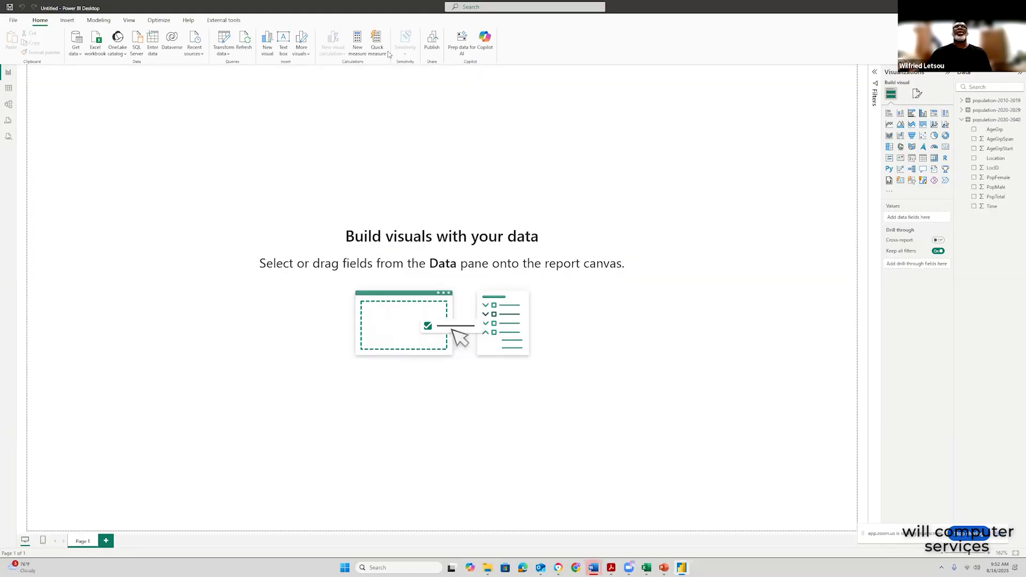
{"action": "left_click", "coordinate": [229, 56]}
{"action": "left_click", "coordinate": [244, 68]}
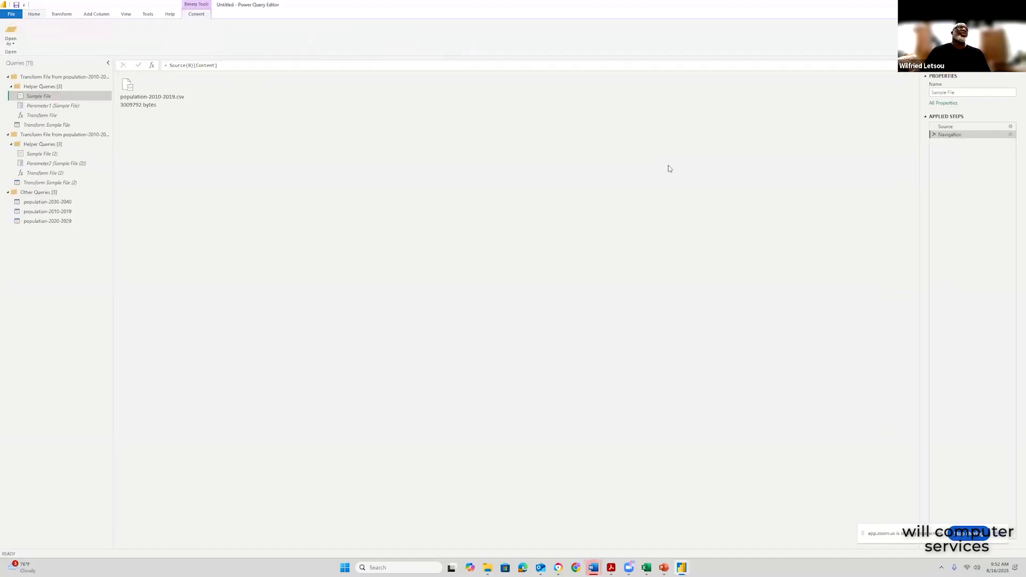
{"action": "left_click", "coordinate": [54, 204]}
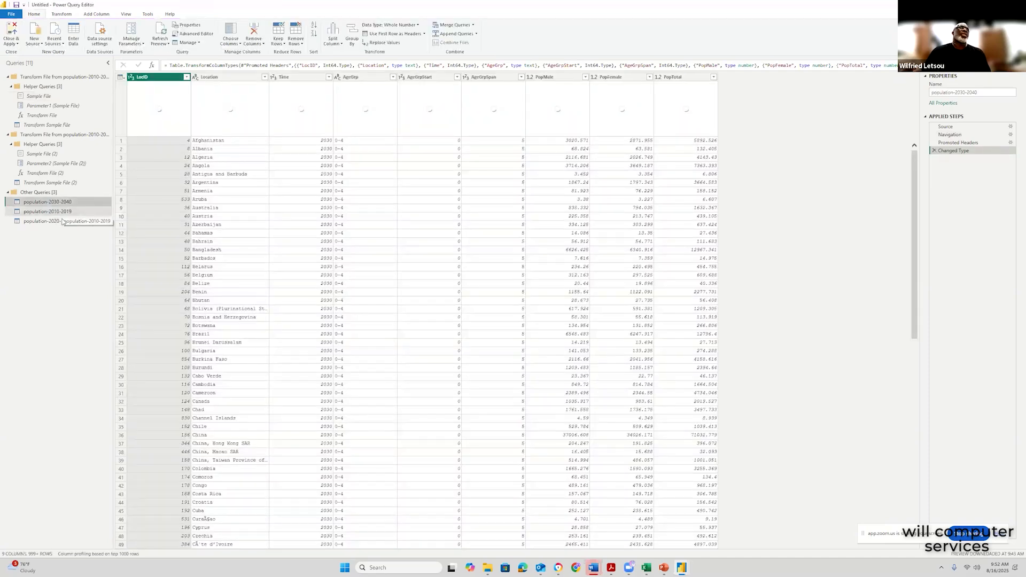
- Merge population-2030-2040 with population-2010-2019 as a new query, matching on LocID with a Left Outer join
{"action": "left_click", "coordinate": [473, 25]}
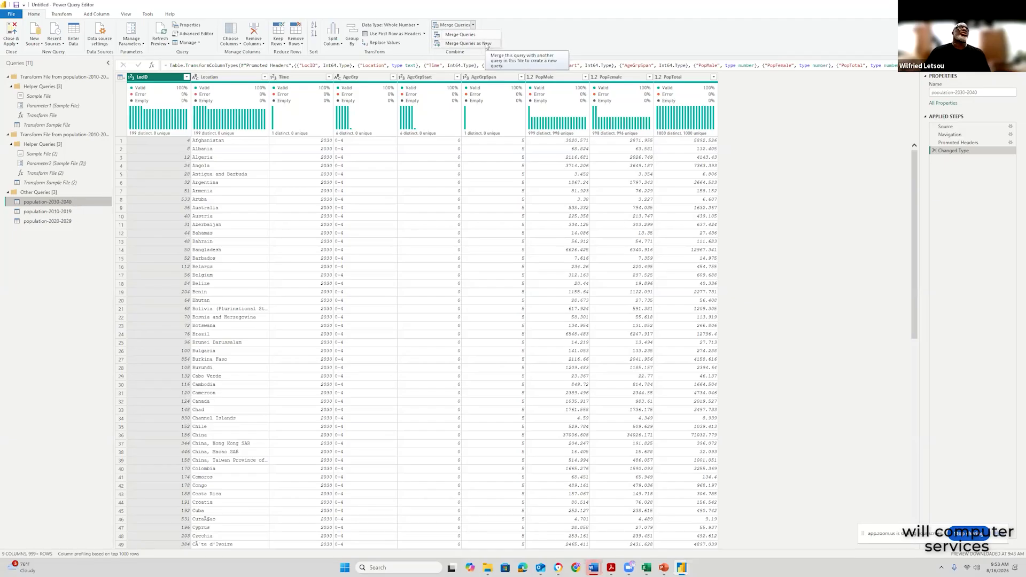
{"action": "left_click", "coordinate": [486, 45]}
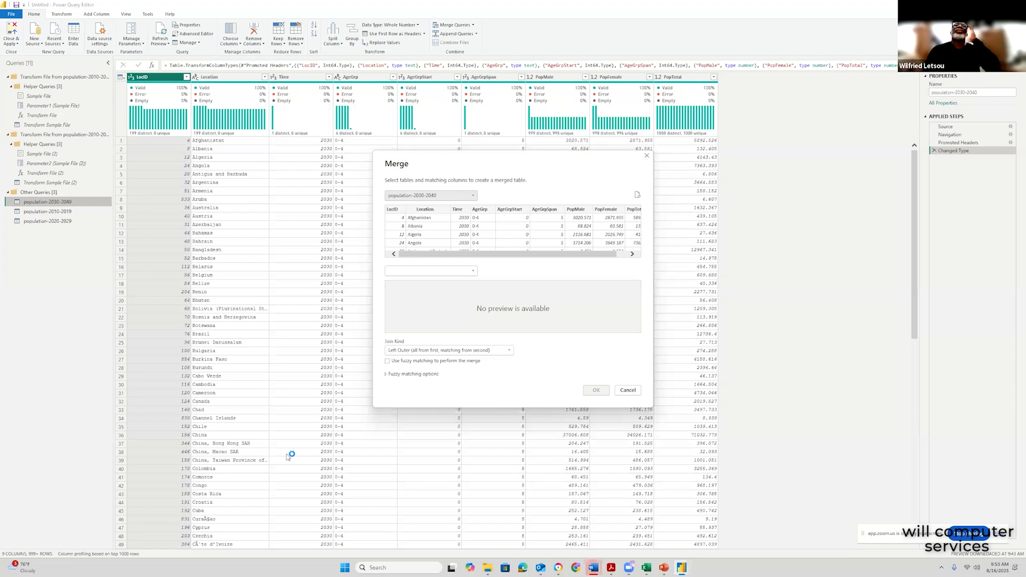
{"action": "left_click", "coordinate": [473, 273]}
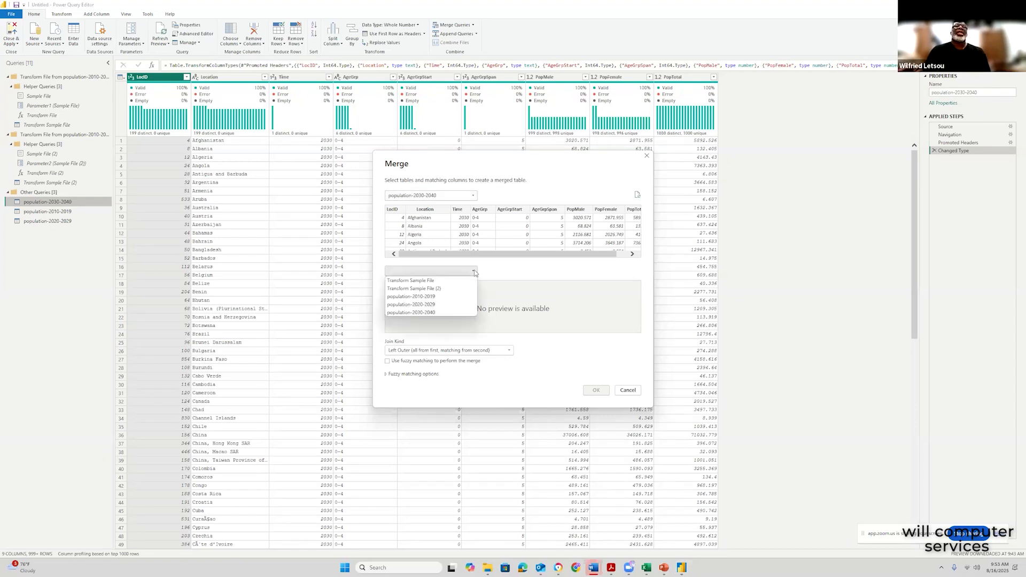
{"action": "left_click", "coordinate": [436, 297]}
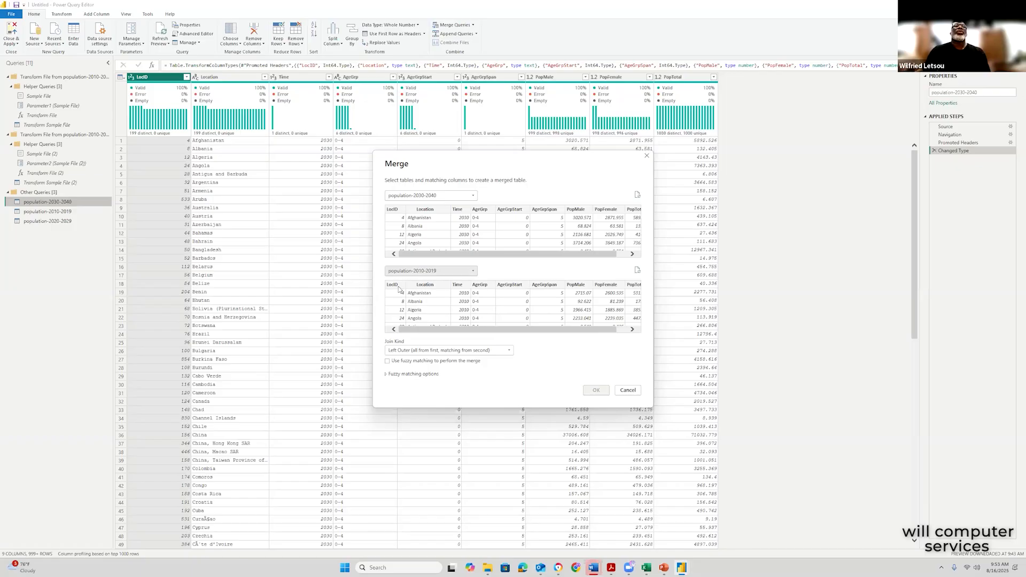
{"action": "left_click", "coordinate": [397, 212]}
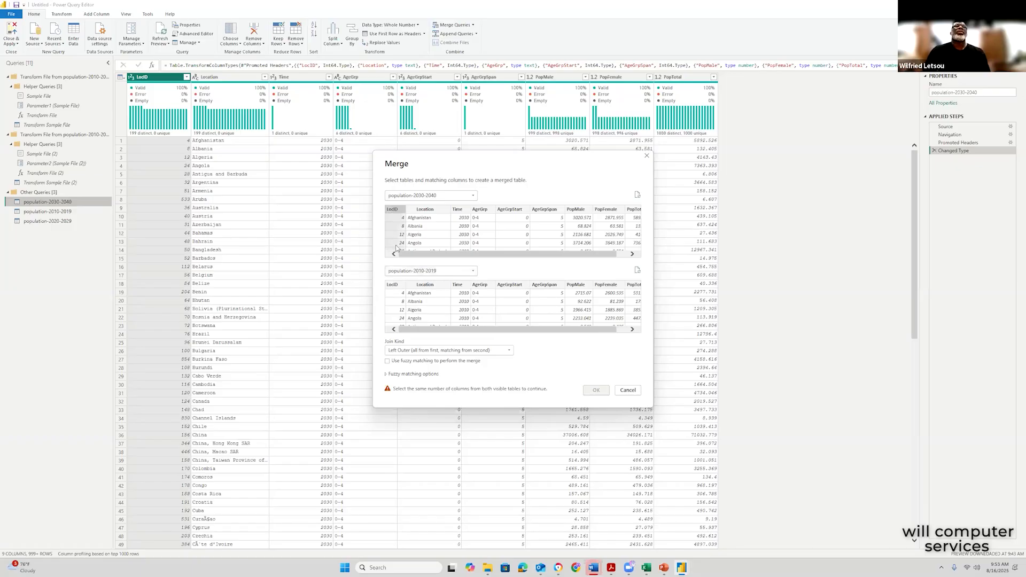
{"action": "left_click", "coordinate": [398, 285]}
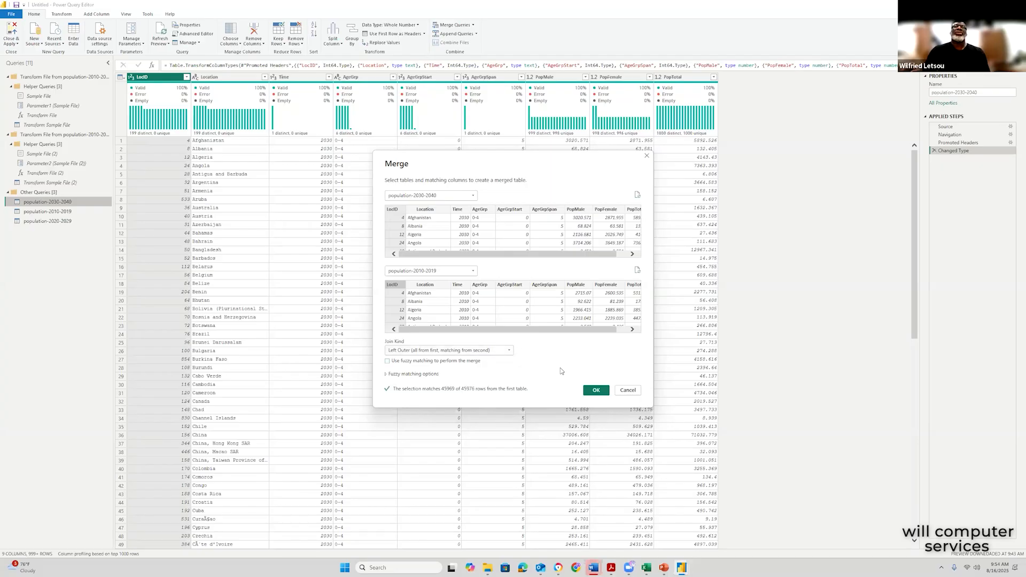
{"action": "left_click", "coordinate": [594, 391]}
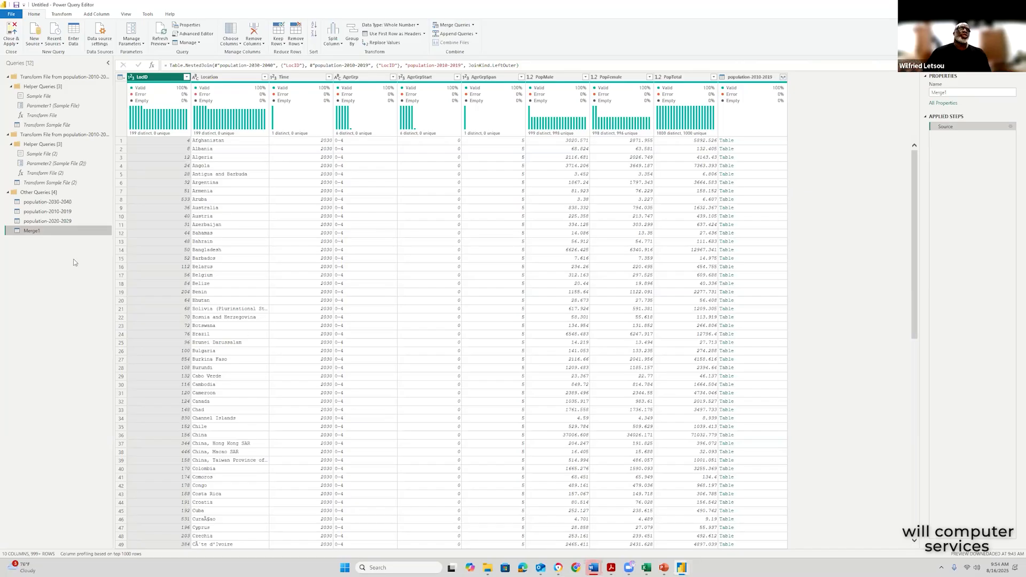
- Examine the complete list of Time values in the Merge1 query's column filter without applying a filter
{"action": "left_click", "coordinate": [329, 78]}
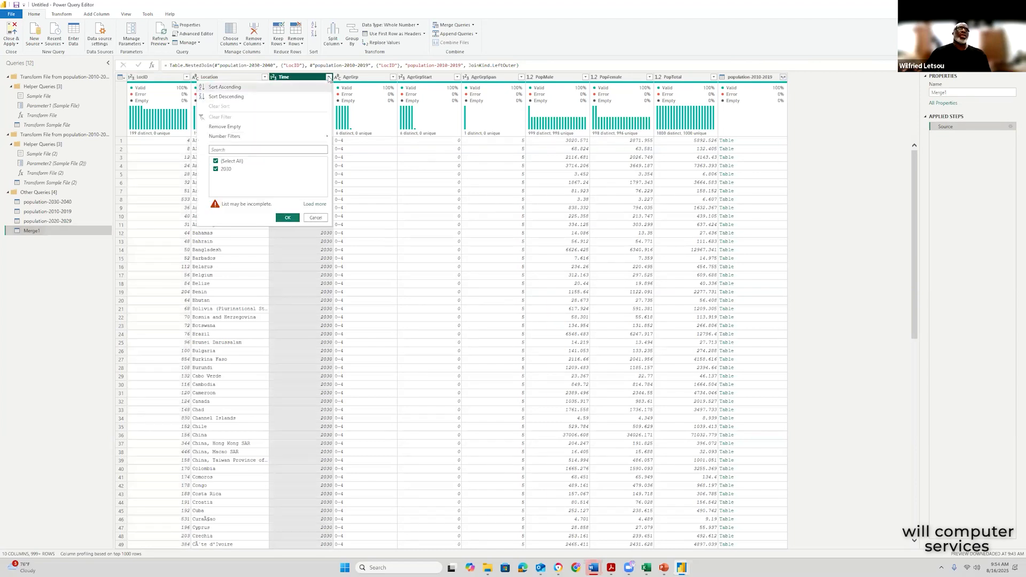
{"action": "left_click", "coordinate": [314, 204]}
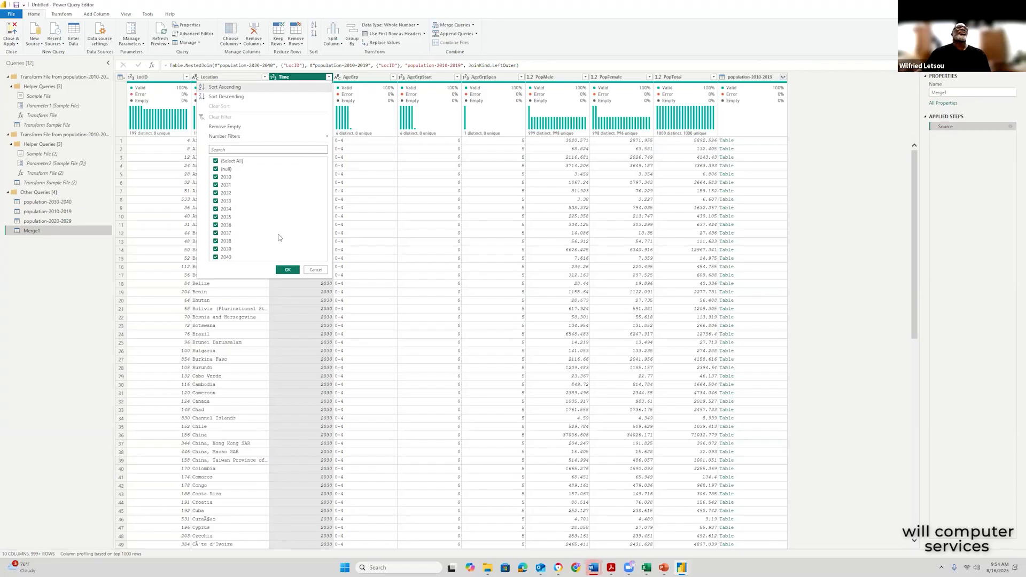
{"action": "left_click", "coordinate": [315, 269]}
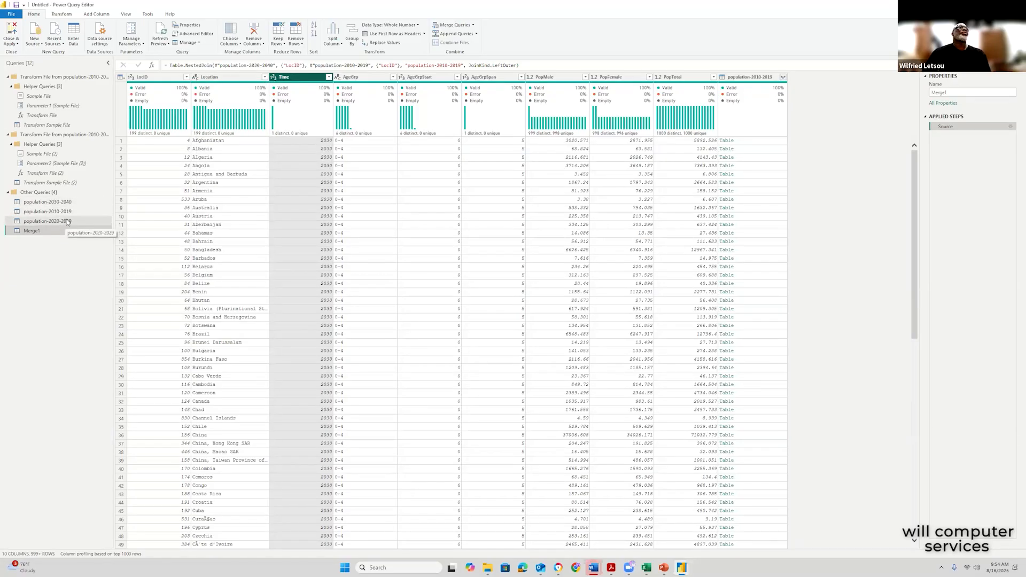
{"action": "left_click", "coordinate": [329, 77]}
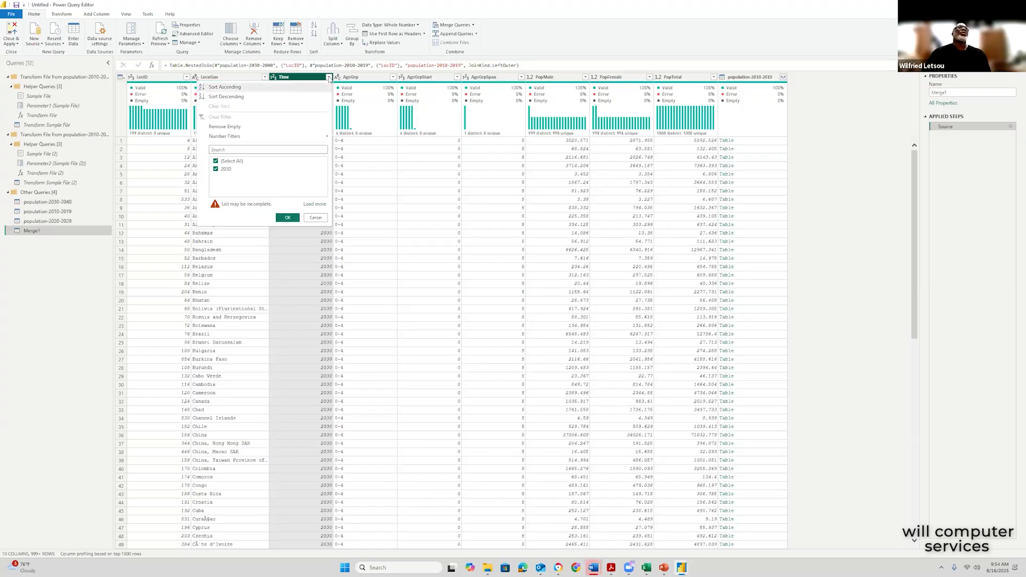
{"action": "left_click", "coordinate": [318, 205]}
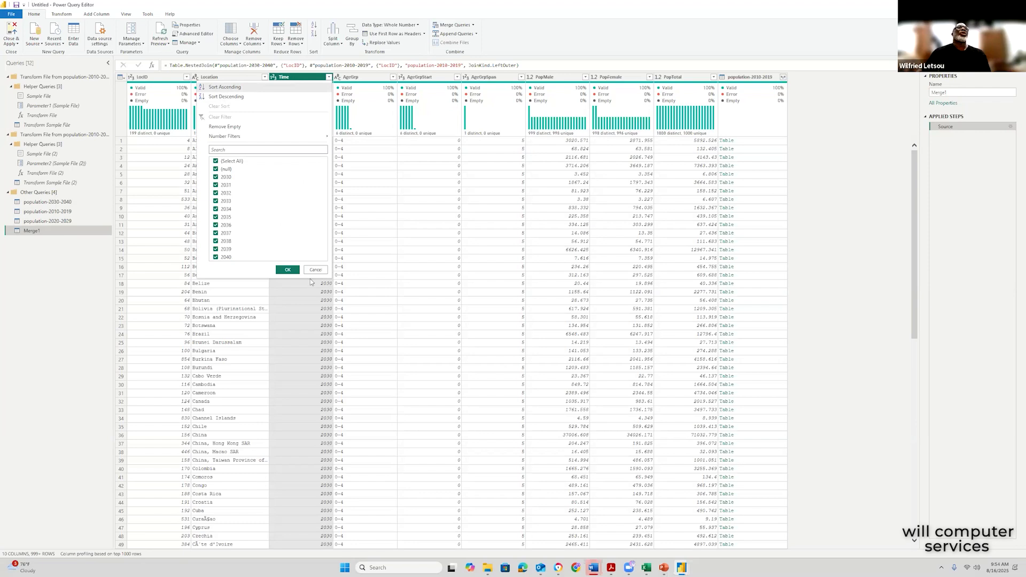
{"action": "left_click", "coordinate": [30, 268]}
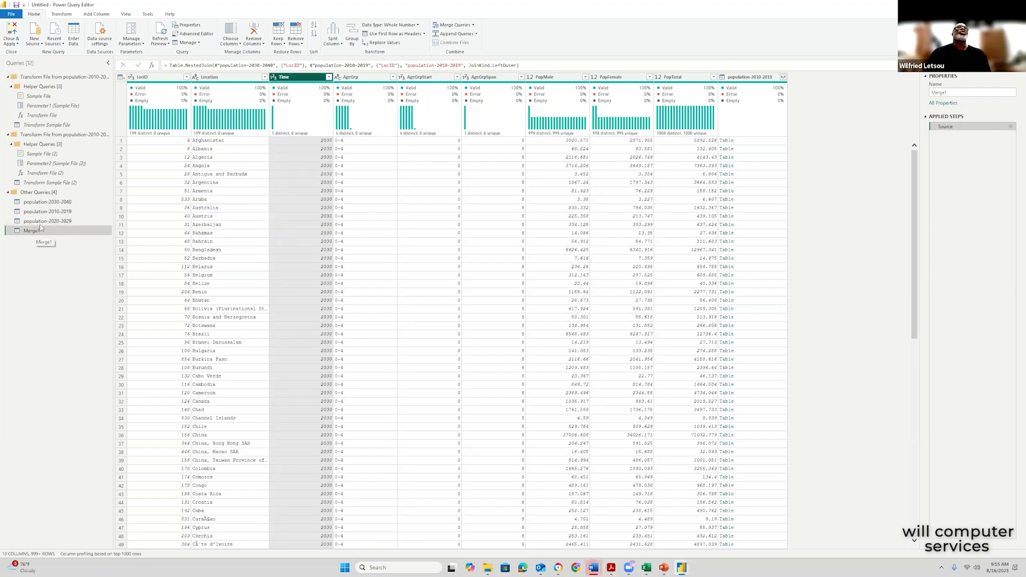
- Try to merge population-2020-2029 into the Merge1 query, matching on LocID with a Left Outer join
{"action": "left_click", "coordinate": [476, 35]}
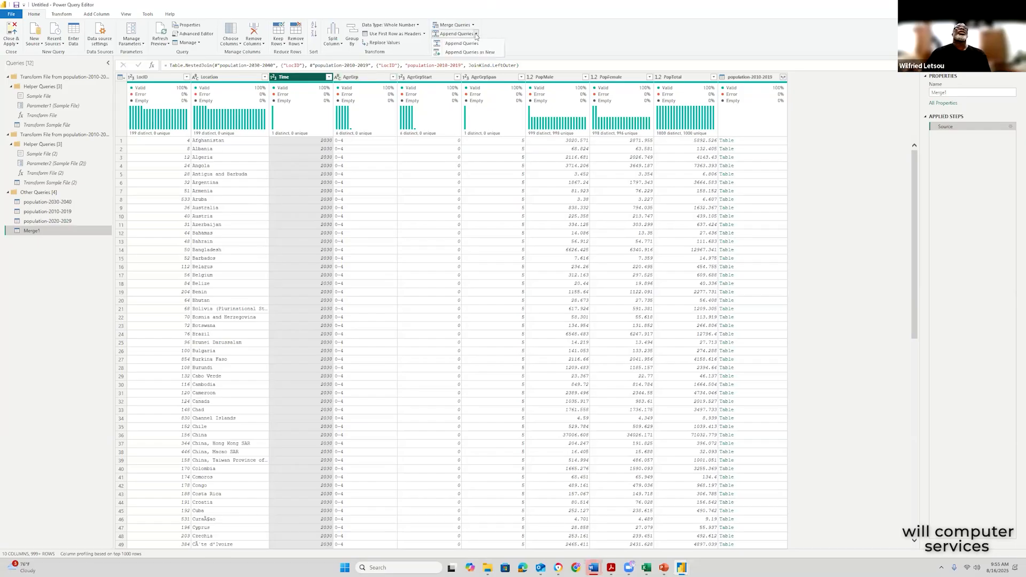
{"action": "left_click", "coordinate": [473, 26]}
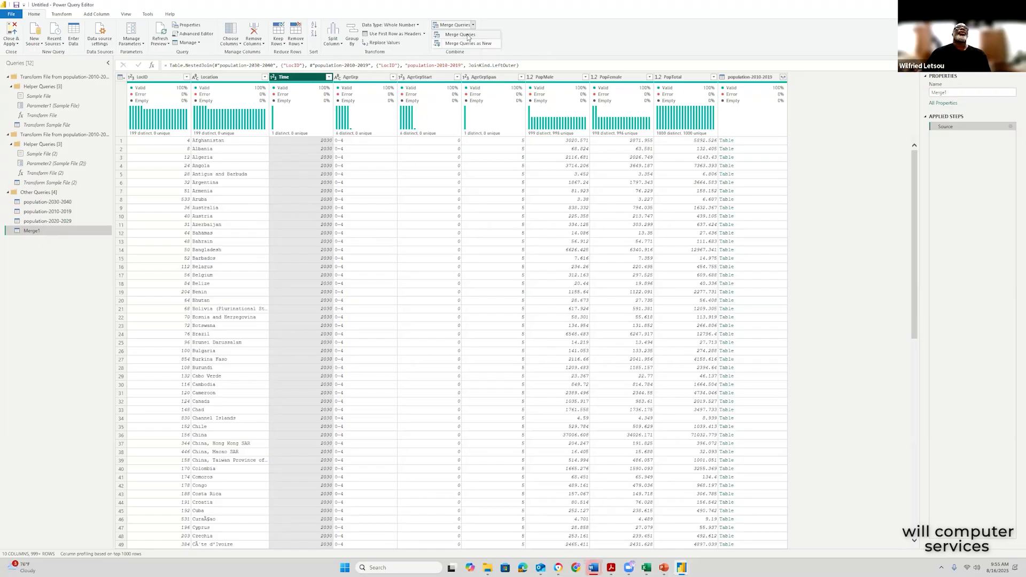
{"action": "left_click", "coordinate": [468, 35]}
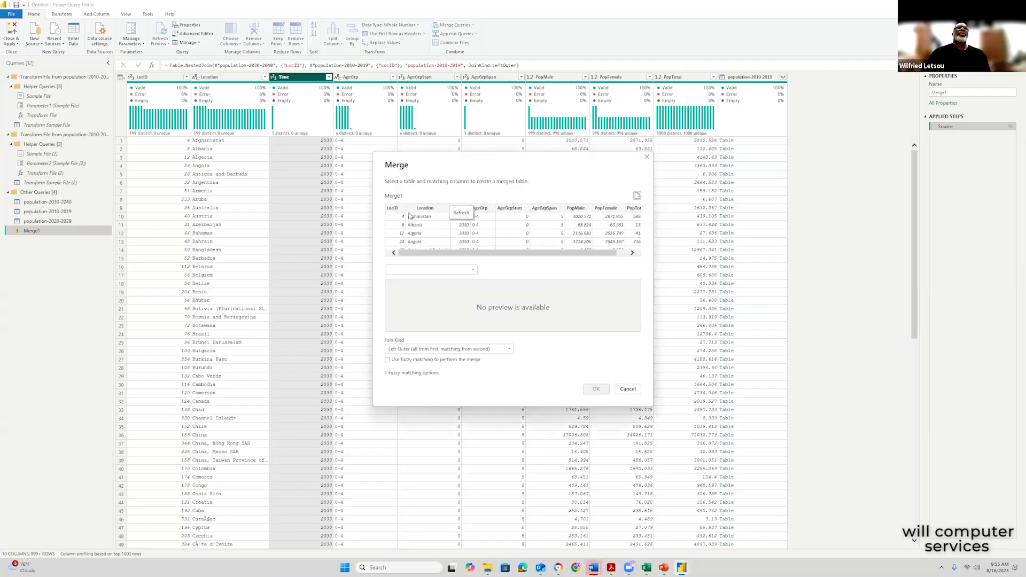
{"action": "left_click", "coordinate": [473, 270]}
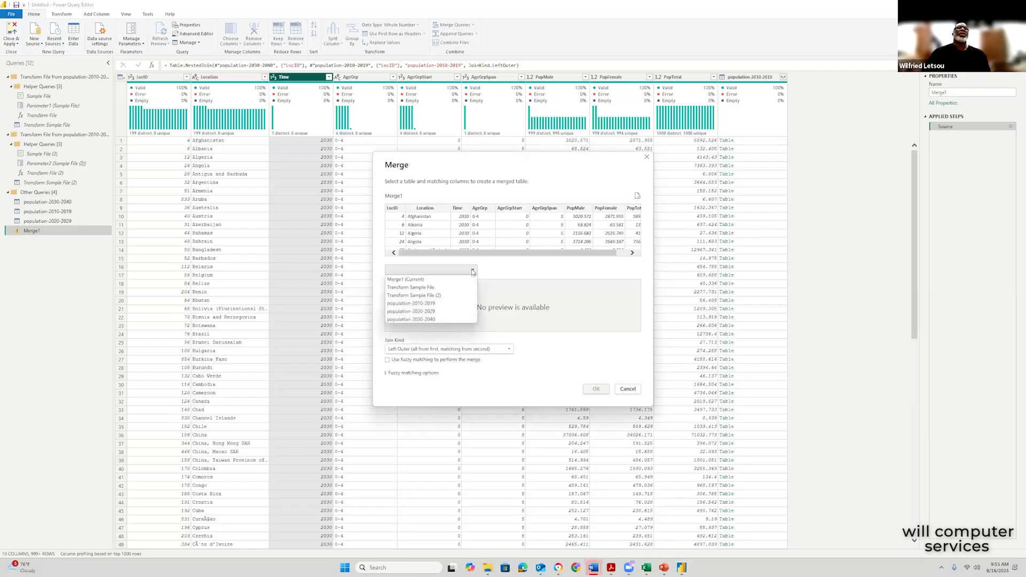
{"action": "left_click", "coordinate": [439, 313]}
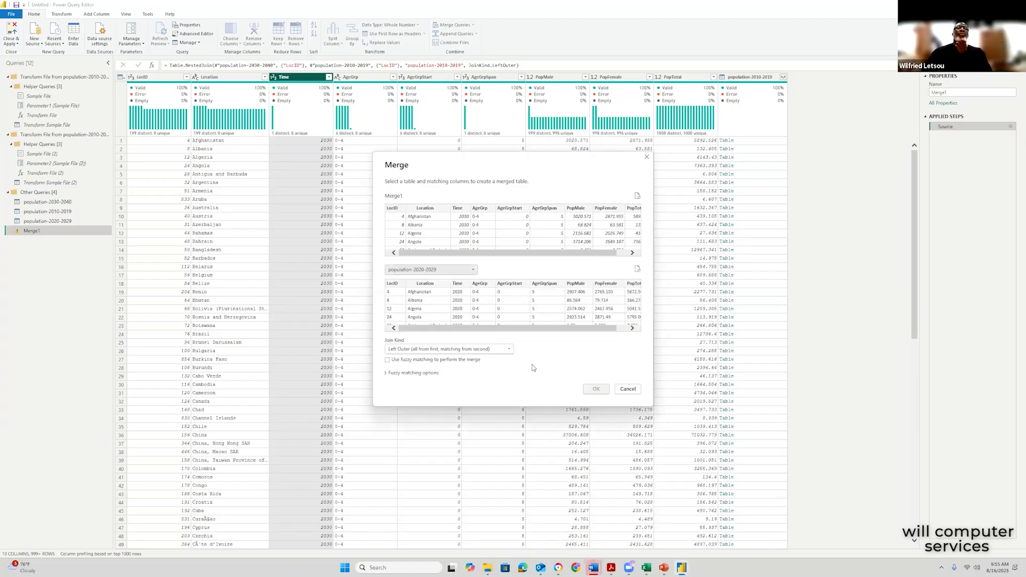
{"action": "left_click", "coordinate": [393, 283]}
{"action": "left_click", "coordinate": [395, 207]}
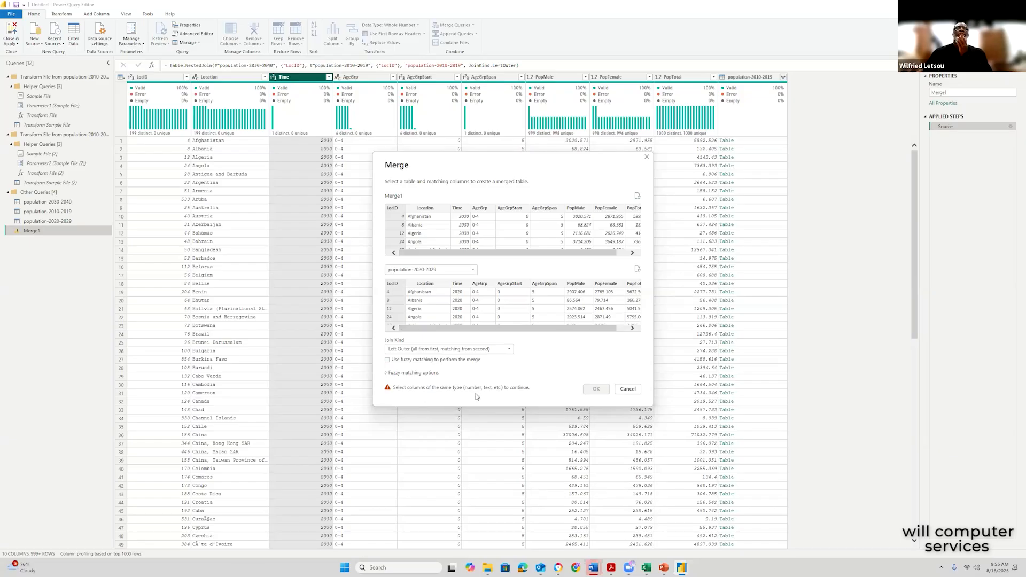
{"action": "left_click", "coordinate": [628, 390]}
- Merge population-2010-2019 into the Merge1 query, matching on LocID with a Left Outer join
{"action": "left_click", "coordinate": [158, 79]}
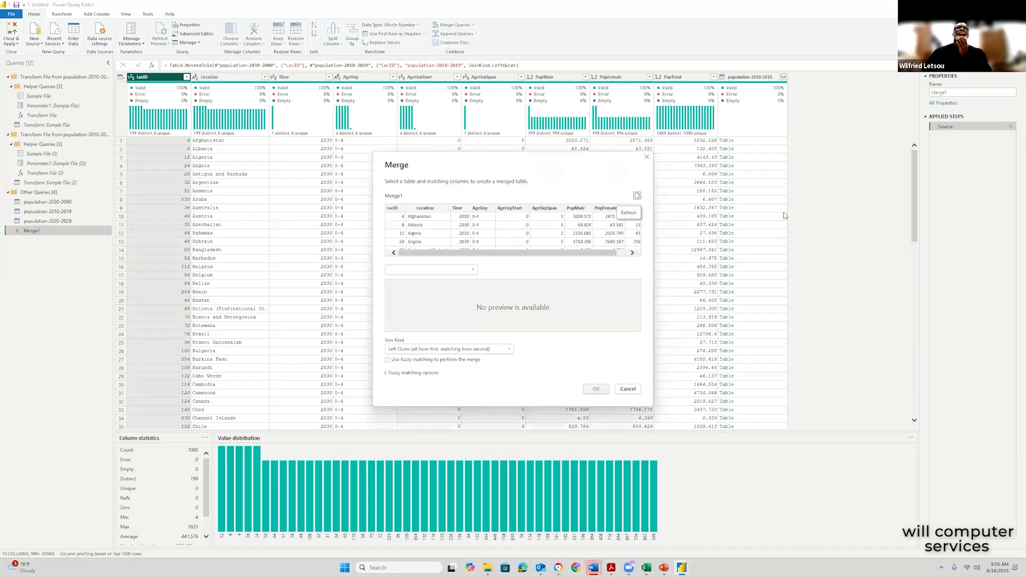
{"action": "left_click", "coordinate": [472, 271]}
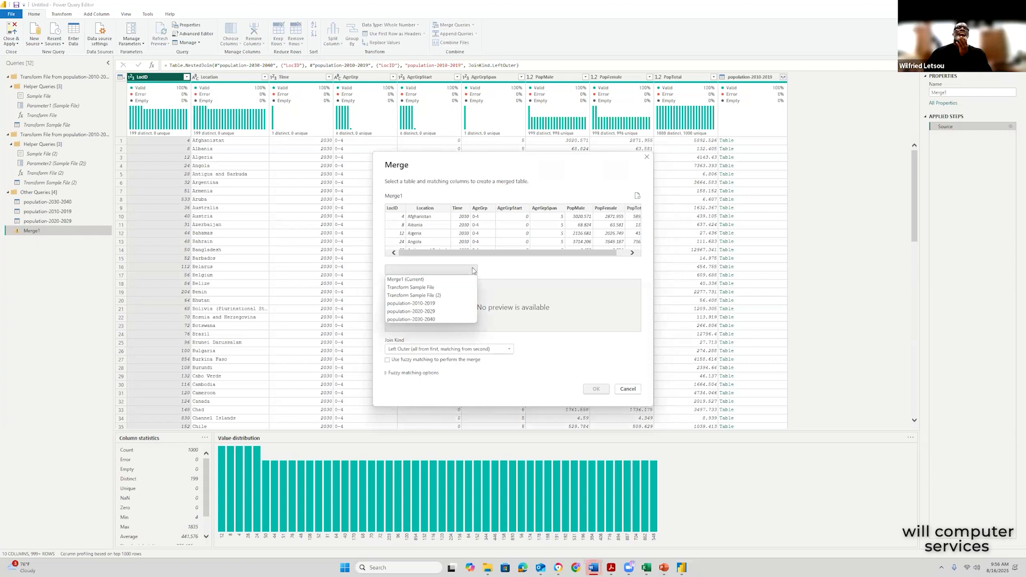
{"action": "left_click", "coordinate": [435, 304]}
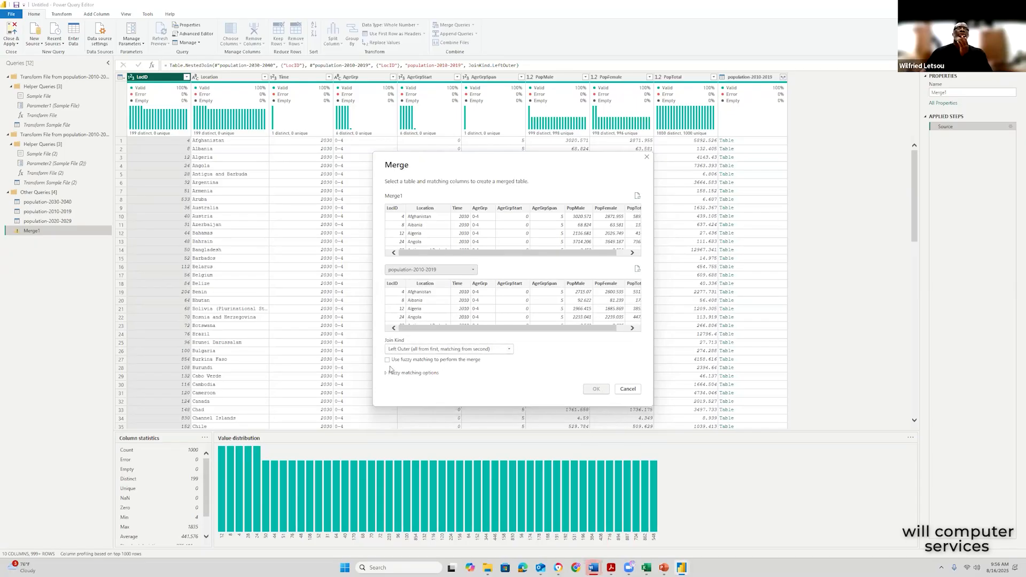
{"action": "left_click", "coordinate": [391, 284]}
{"action": "left_click", "coordinate": [398, 211]}
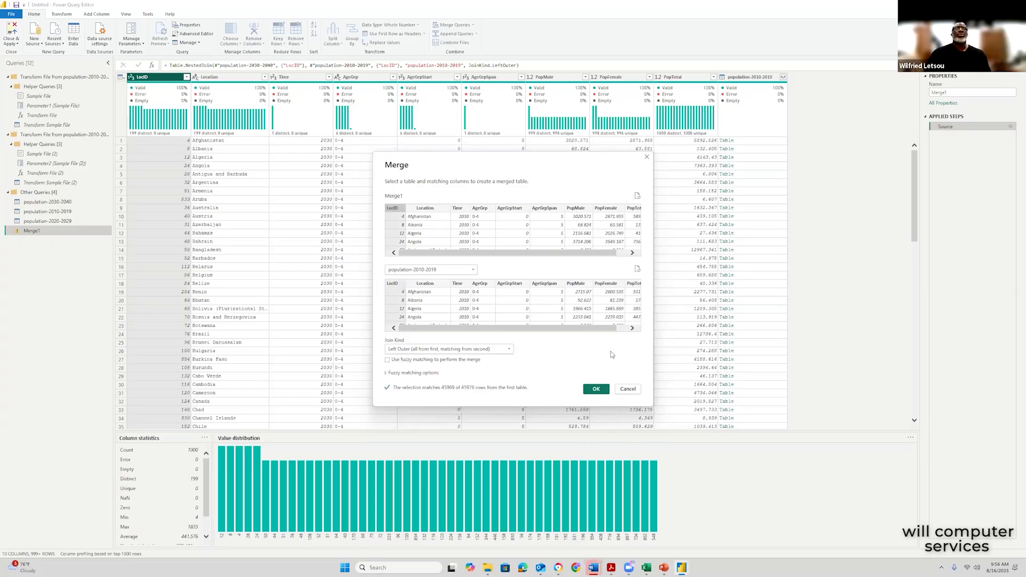
{"action": "left_click", "coordinate": [598, 390]}
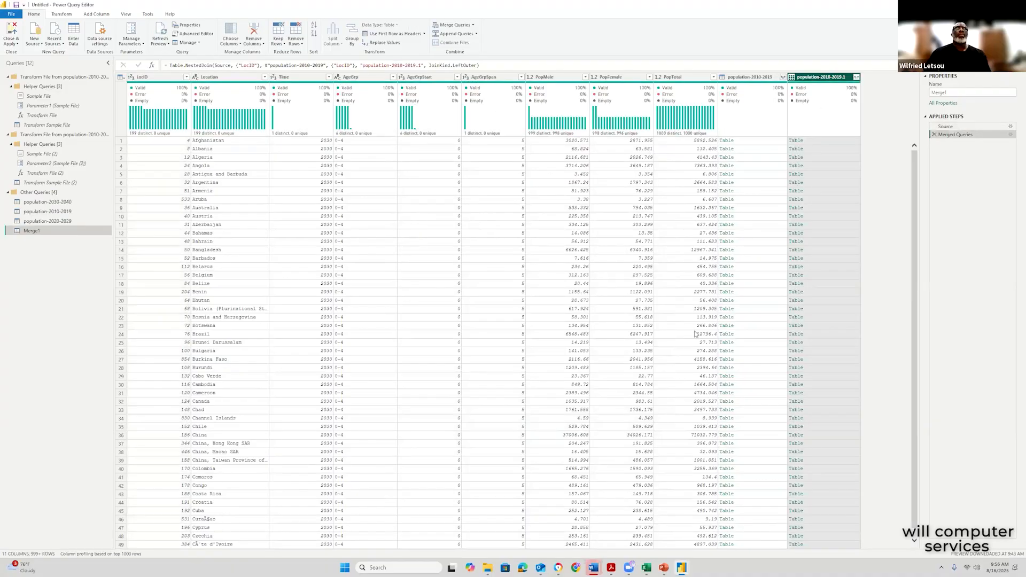
- Apply the query changes, close the Power Query Editor, and dismiss the load report
{"action": "left_click", "coordinate": [18, 45]}
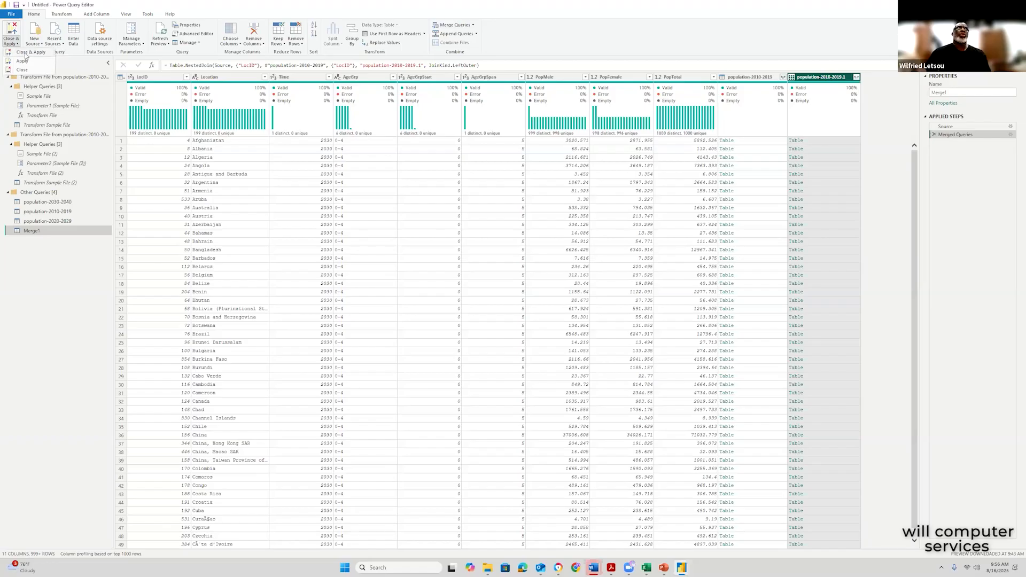
{"action": "left_click", "coordinate": [28, 52]}
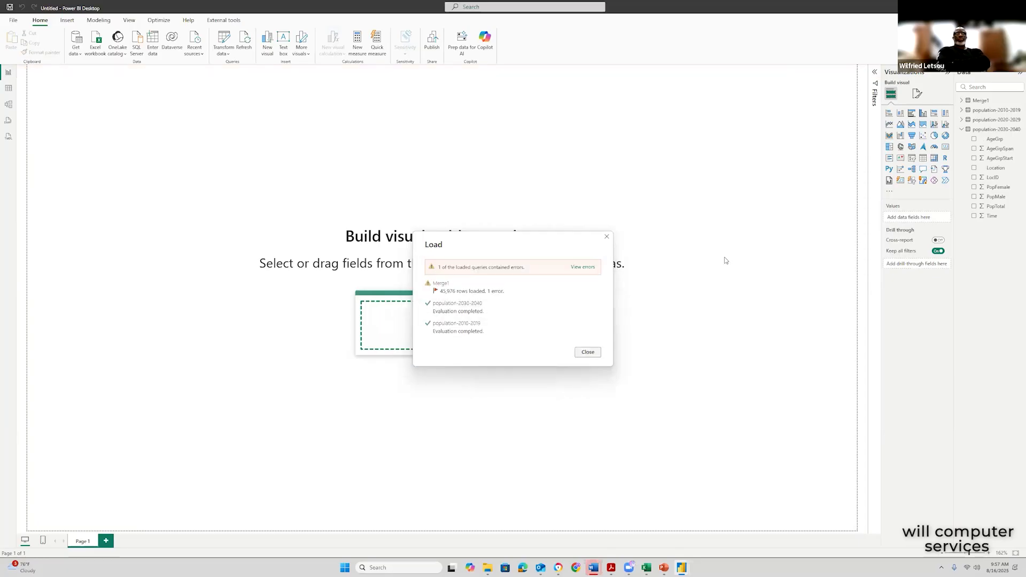
{"action": "left_click", "coordinate": [588, 353]}
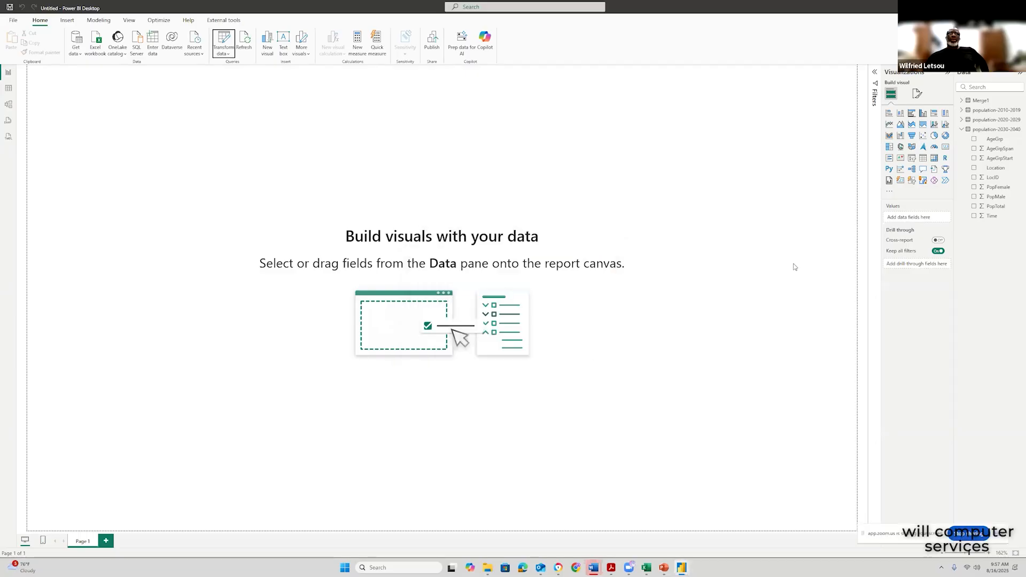
- Add a slicer for Merge1's Time field to the report page and widen it to about 554
{"action": "left_click", "coordinate": [961, 129]}
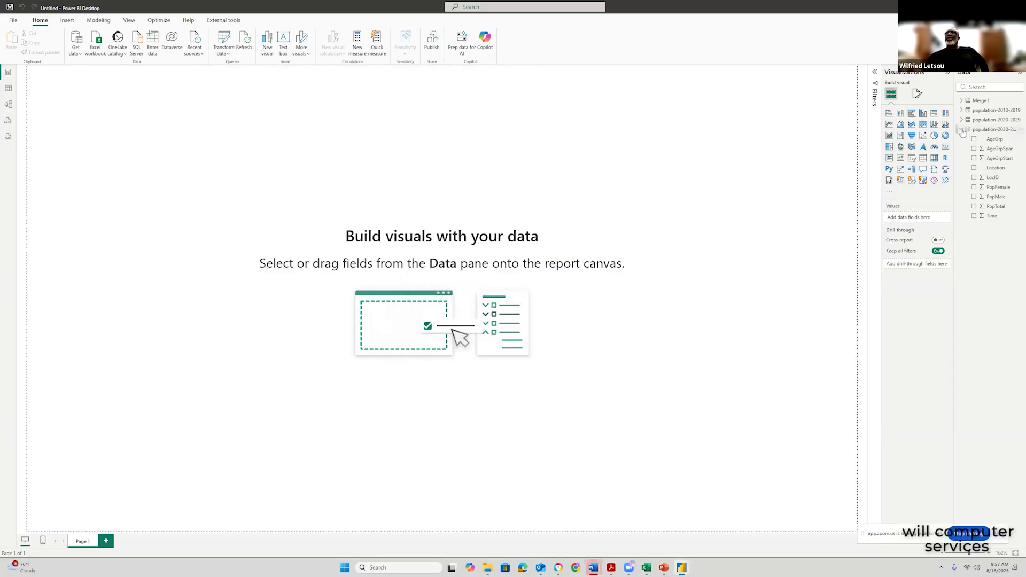
{"action": "left_click", "coordinate": [962, 101]}
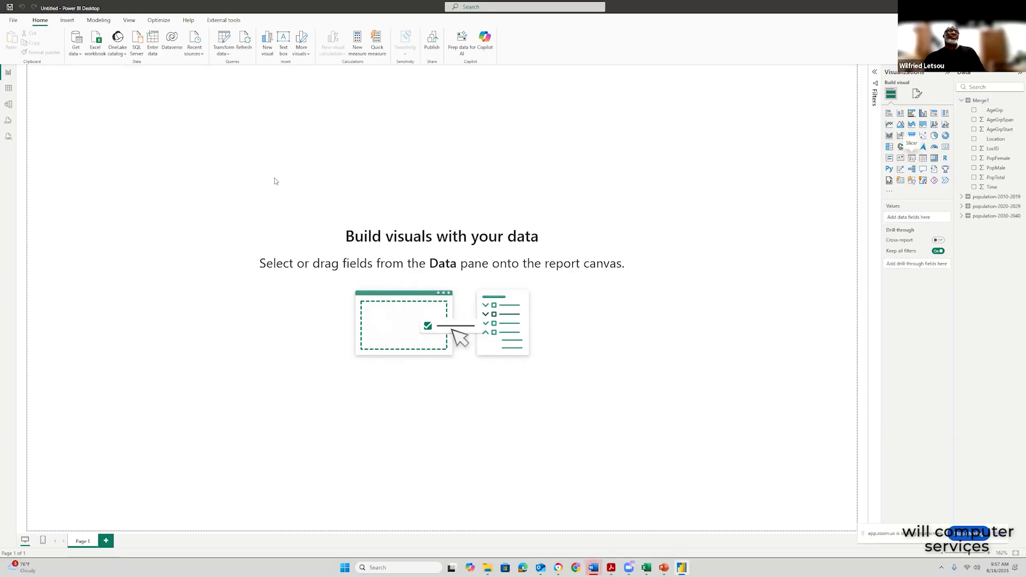
{"action": "left_click_drag", "start_coordinate": [107, 86], "coordinate": [366, 136]}
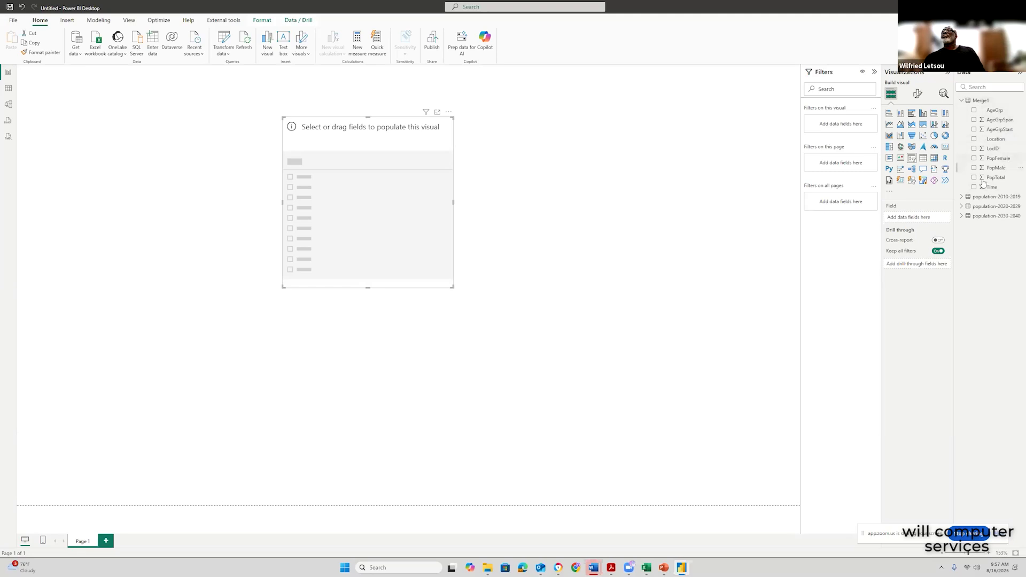
{"action": "left_click", "coordinate": [961, 196]}
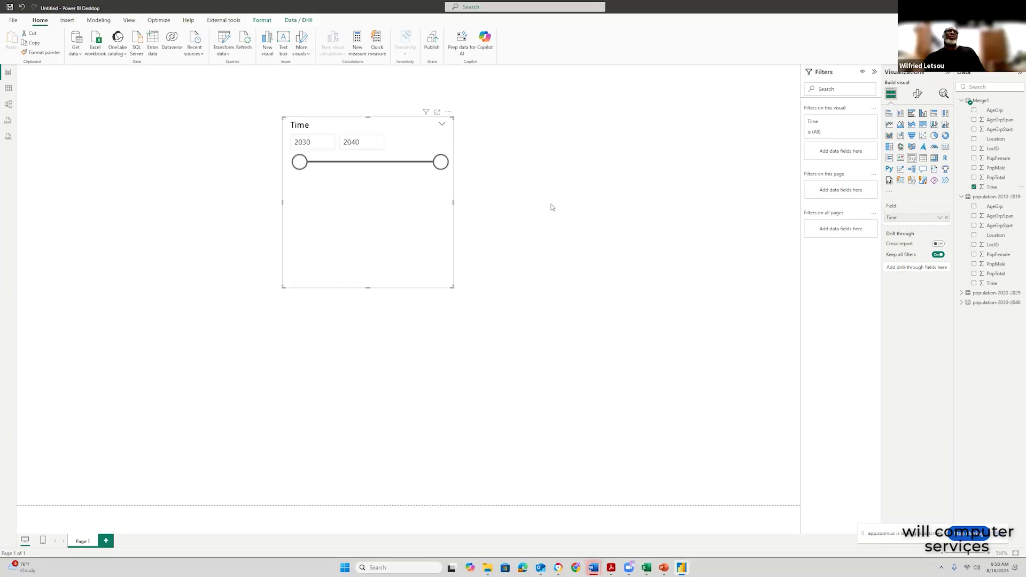
{"action": "left_click", "coordinate": [317, 143]}
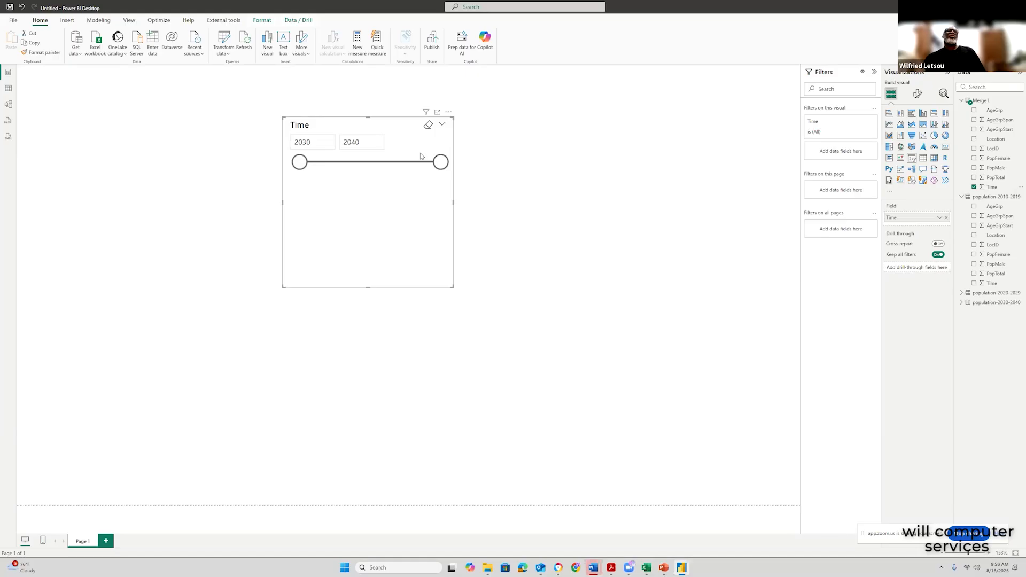
{"action": "left_click_drag", "start_coordinate": [454, 201], "coordinate": [621, 211]}
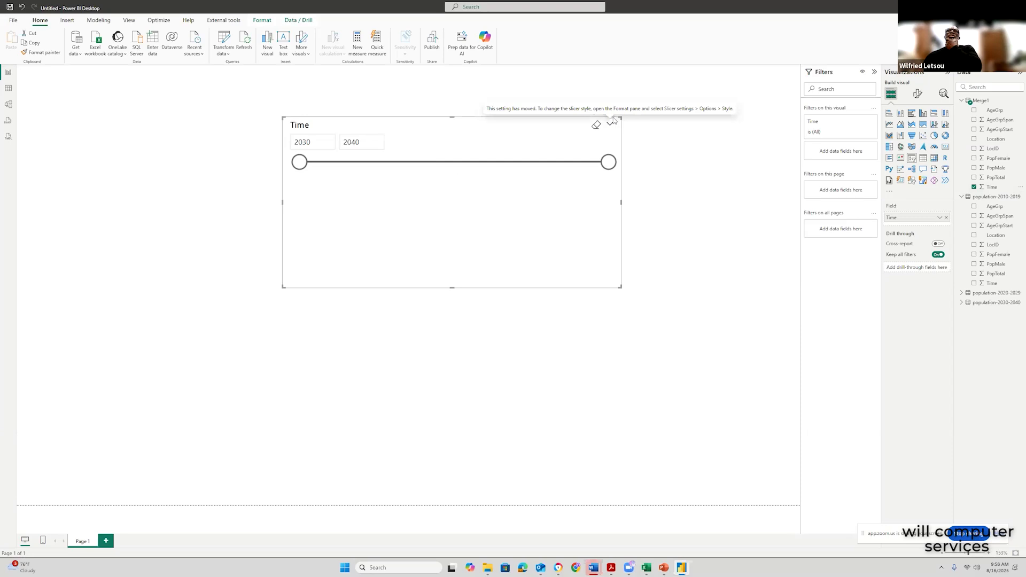
- Change the Time slicer's style to Dropdown in its slicer settings
{"action": "left_click", "coordinate": [940, 218]}
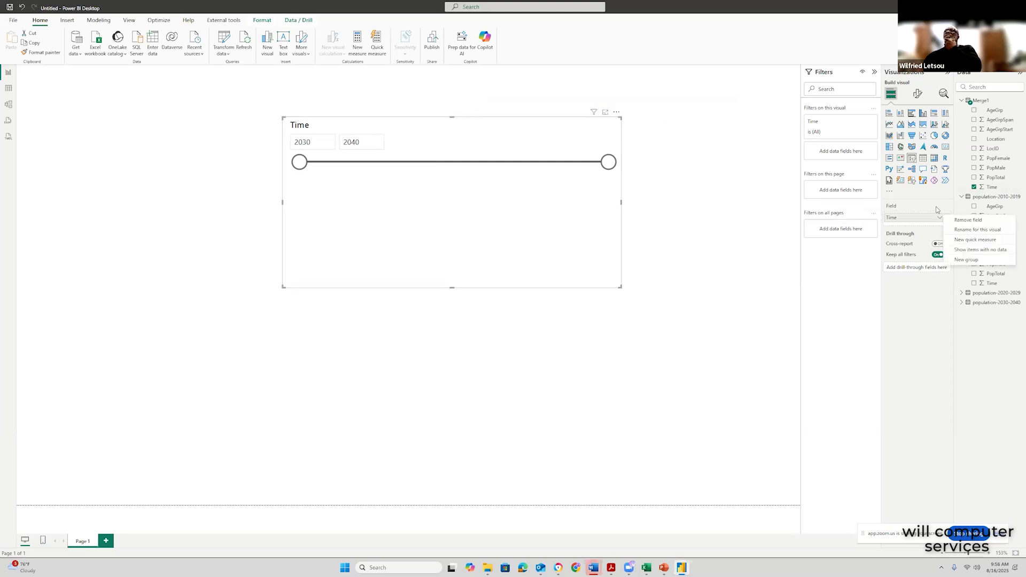
{"action": "left_click", "coordinate": [920, 198]}
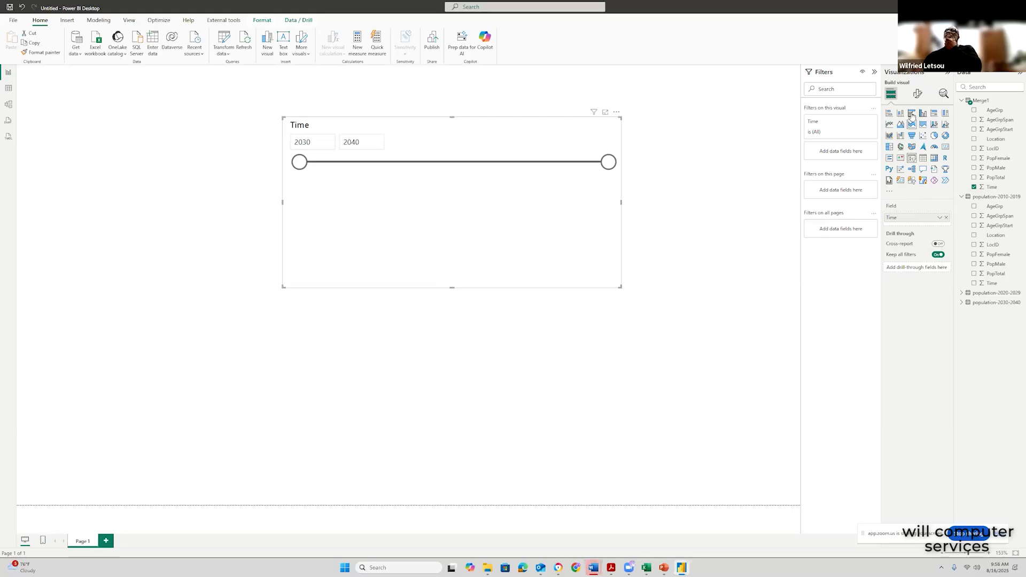
{"action": "left_click", "coordinate": [918, 93]}
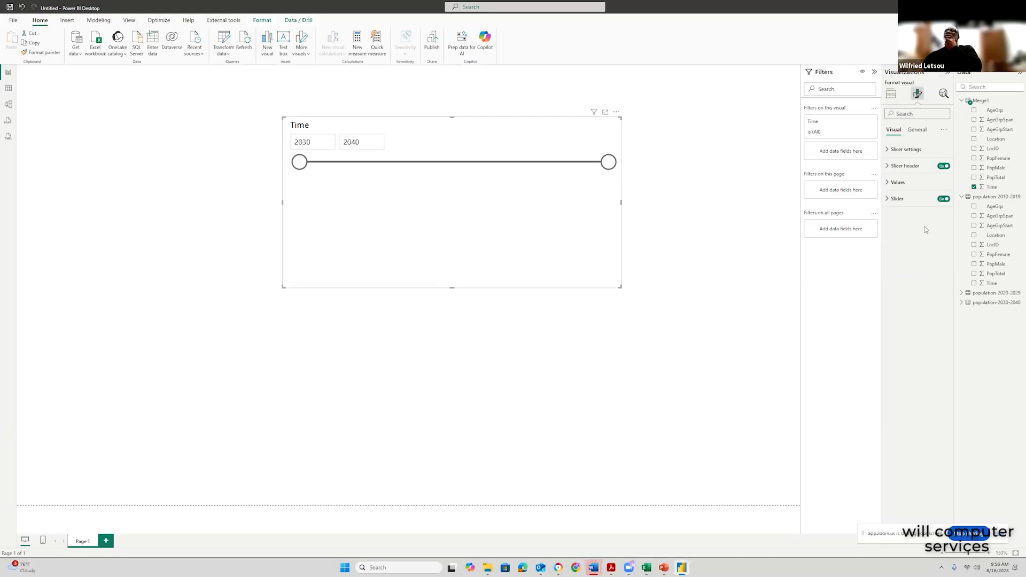
{"action": "left_click", "coordinate": [911, 150]}
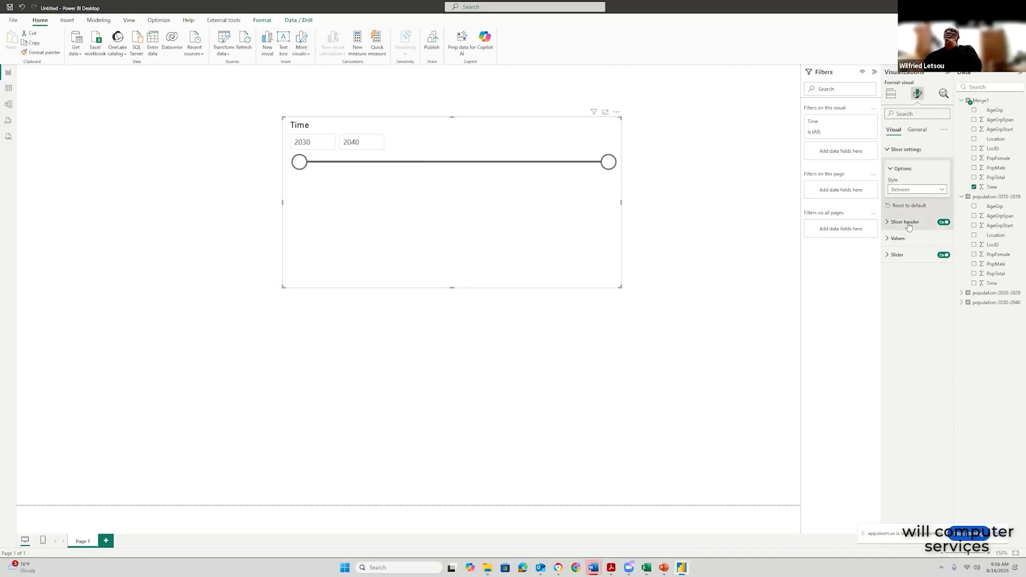
{"action": "left_click", "coordinate": [888, 256]}
{"action": "left_click", "coordinate": [888, 257]}
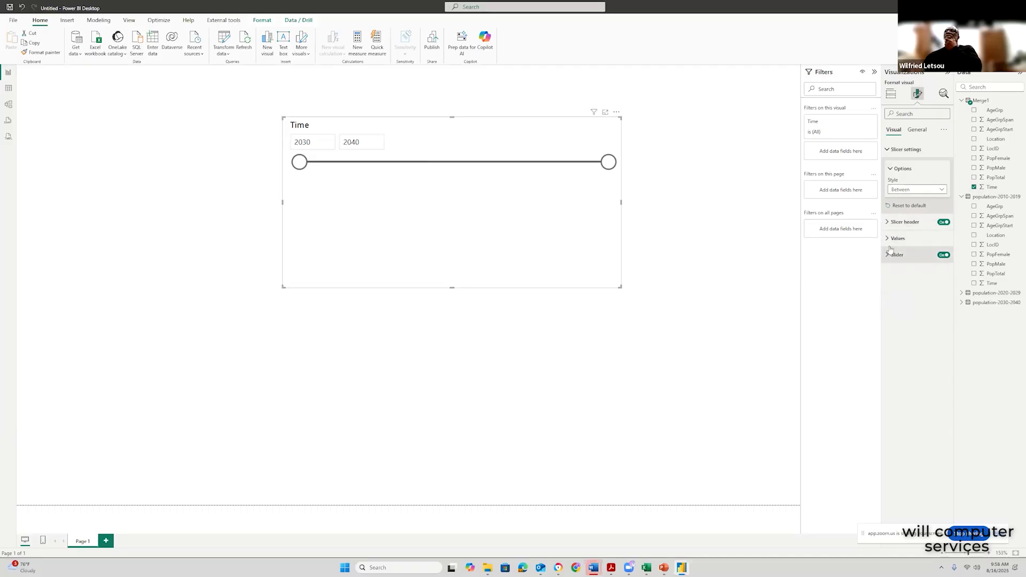
{"action": "left_click", "coordinate": [925, 131]}
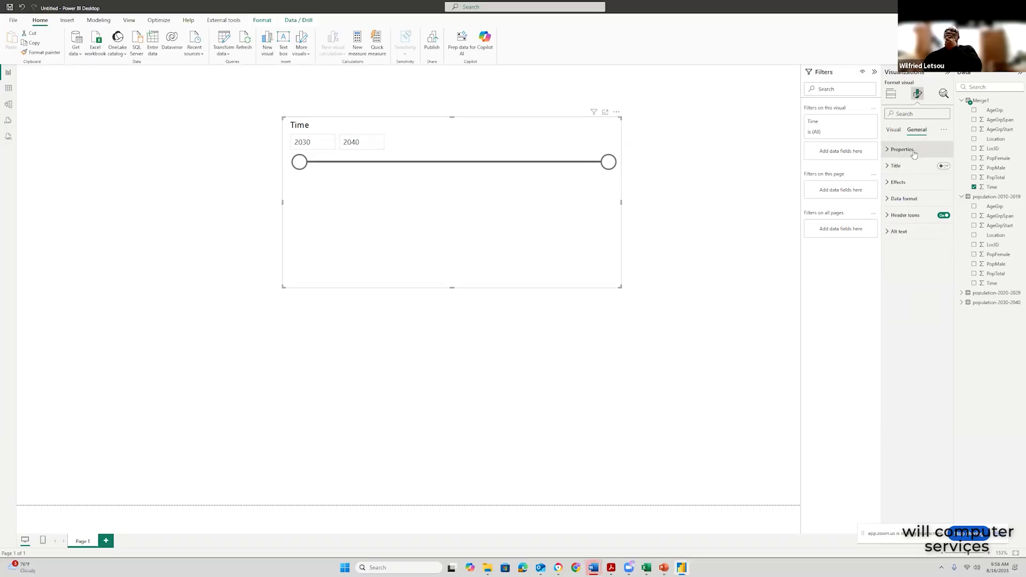
{"action": "left_click", "coordinate": [888, 153]}
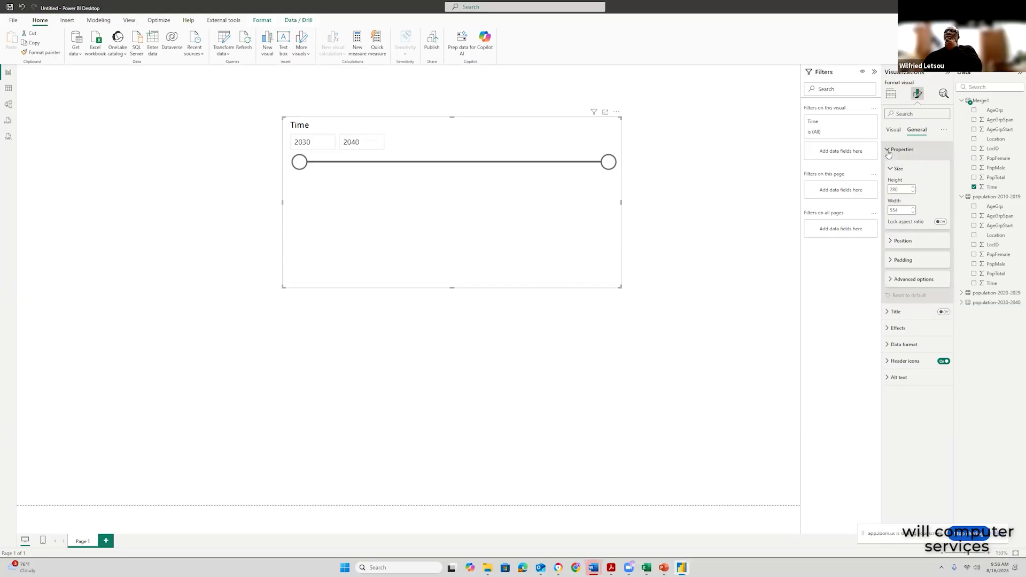
{"action": "left_click", "coordinate": [888, 151]}
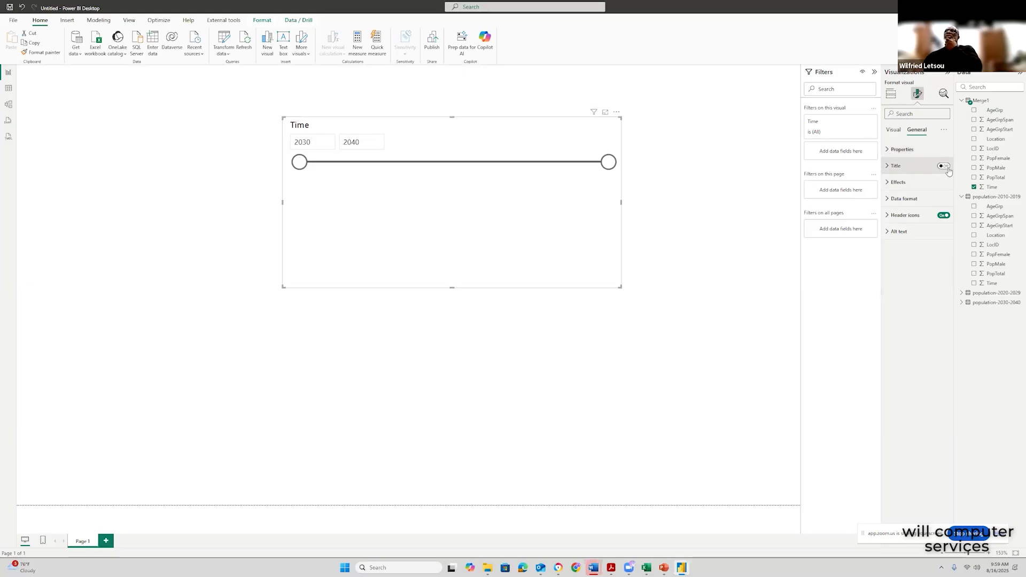
{"action": "left_click", "coordinate": [894, 129]}
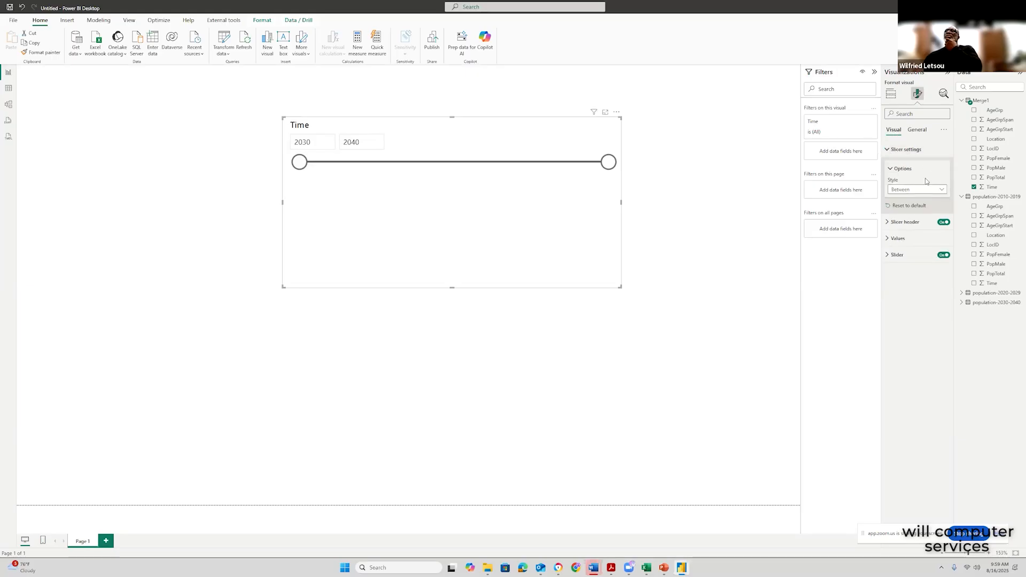
{"action": "left_click", "coordinate": [942, 191]}
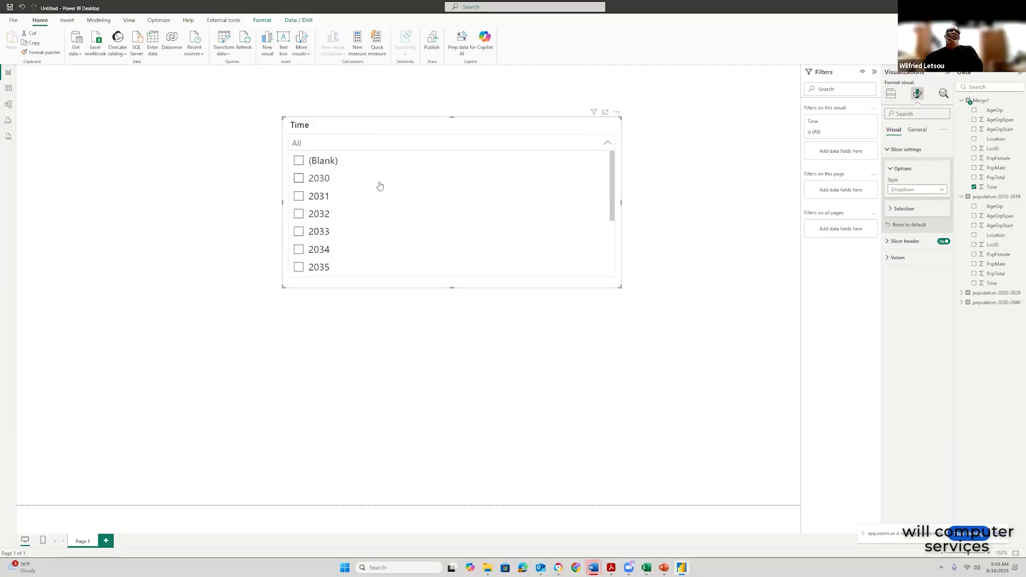
- Look through the years listed in the Time slicer's dropdown and reduce the slicer's height
{"action": "scroll", "coordinate": [368, 235], "scroll_direction": "down", "scroll_amount": 3}
{"action": "scroll", "coordinate": [369, 235], "scroll_direction": "up", "scroll_amount": 3}
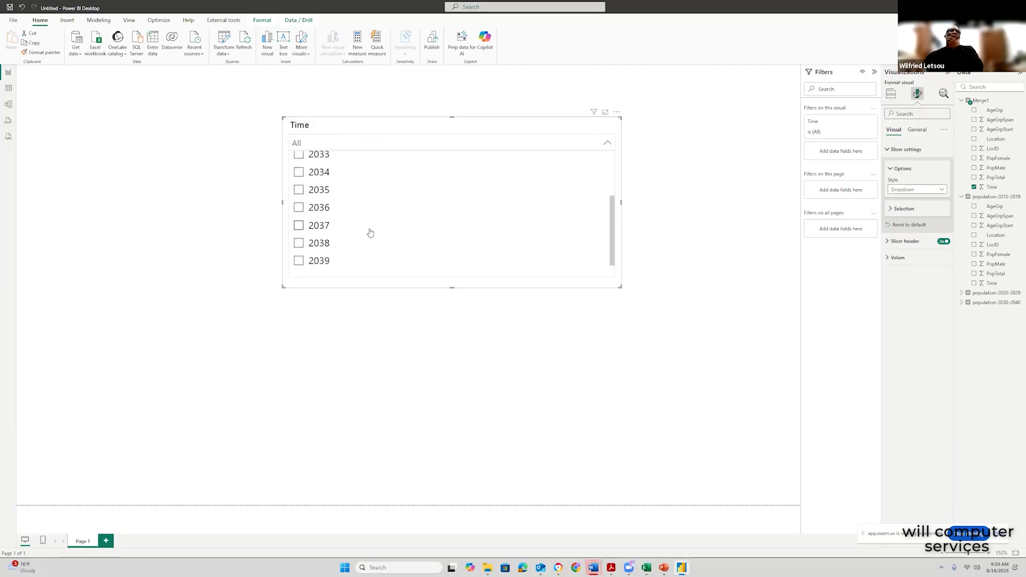
{"action": "scroll", "coordinate": [372, 230], "scroll_direction": "down", "scroll_amount": 3}
{"action": "scroll", "coordinate": [372, 230], "scroll_direction": "up", "scroll_amount": 3}
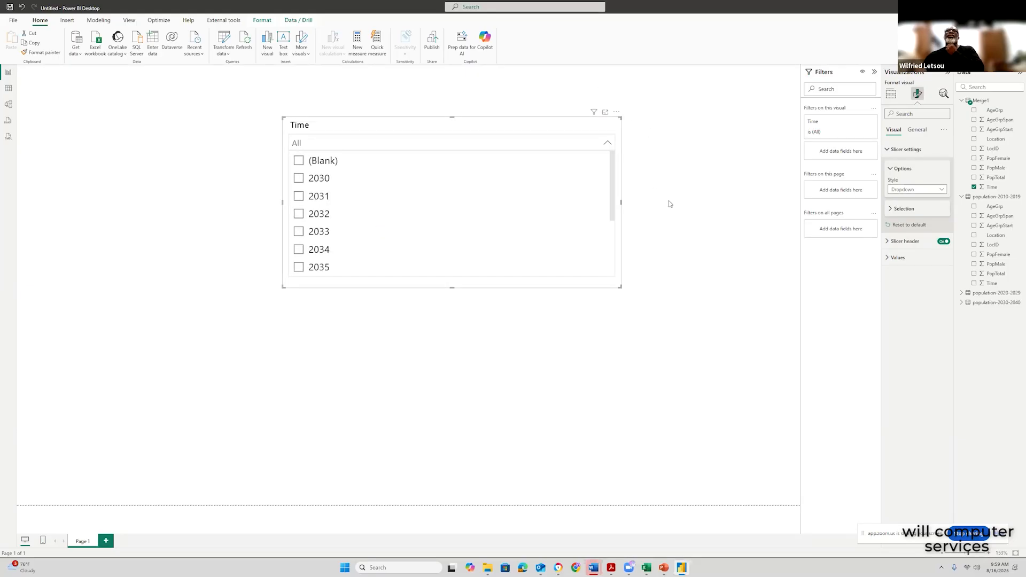
{"action": "left_click", "coordinate": [634, 129]}
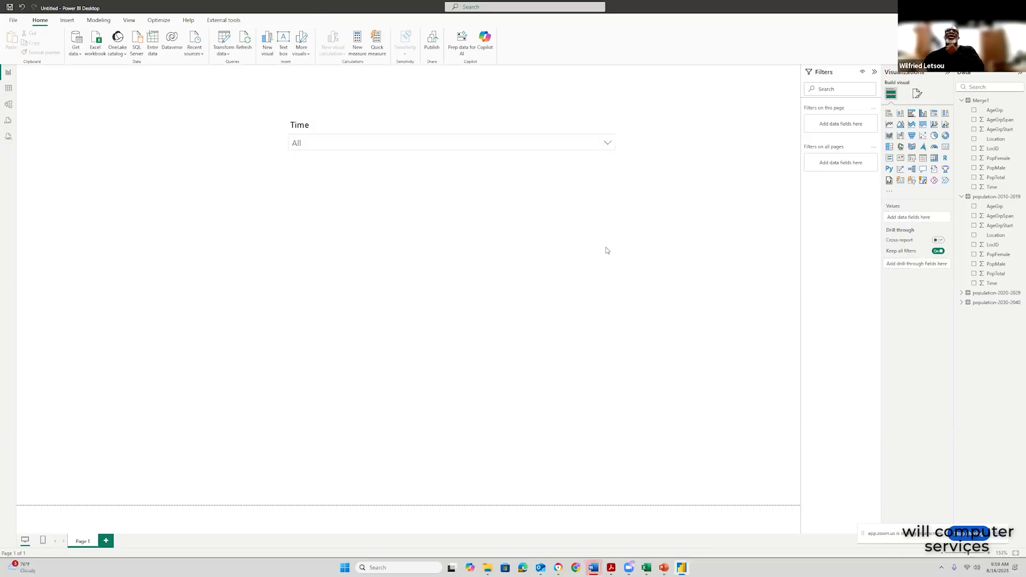
{"action": "left_click", "coordinate": [457, 292]}
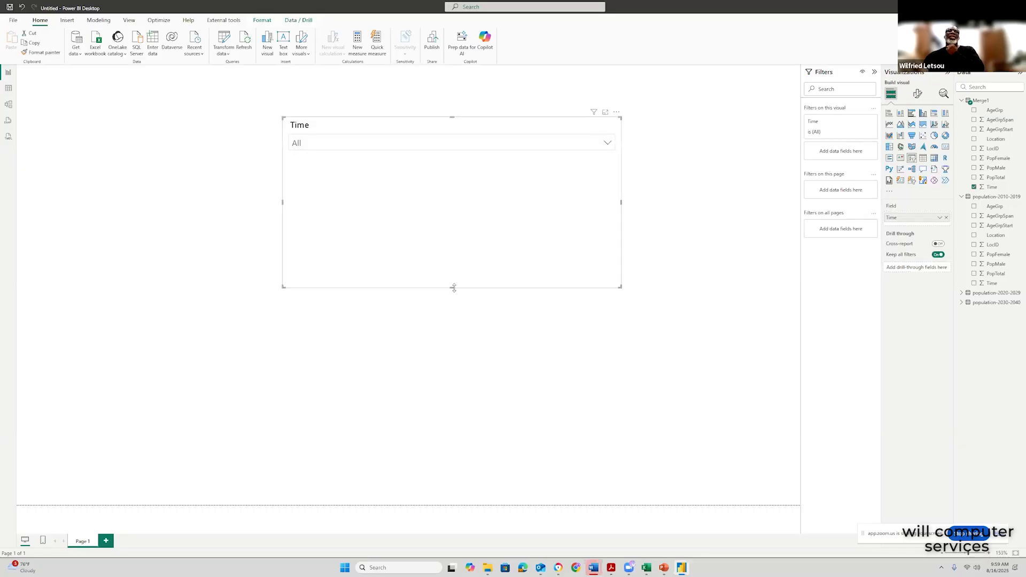
{"action": "left_click_drag", "start_coordinate": [453, 288], "coordinate": [471, 221]}
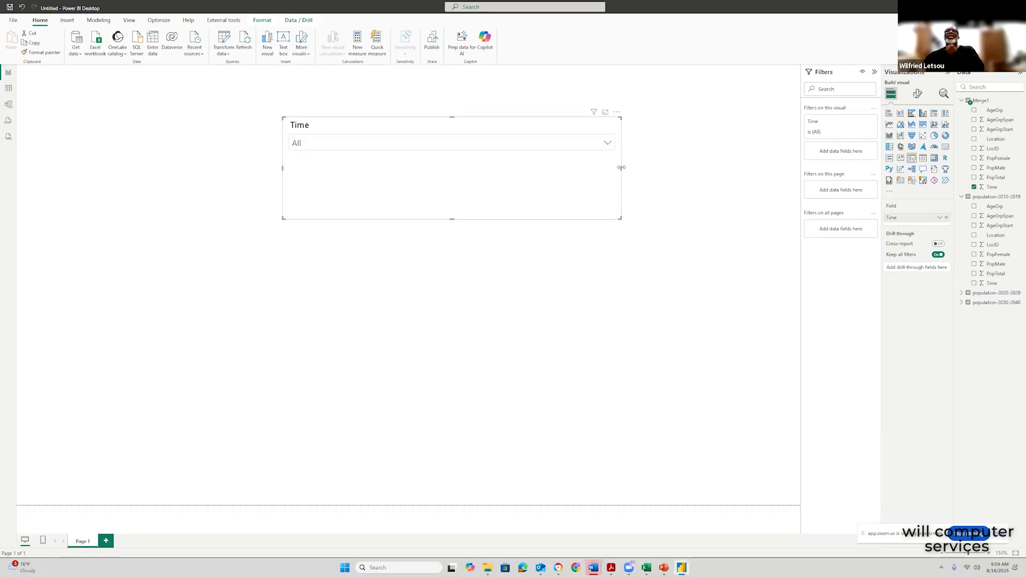
- Shrink the Time slicer's width and height and move it to the upper-left area of the report page
{"action": "left_click", "coordinate": [621, 168]}
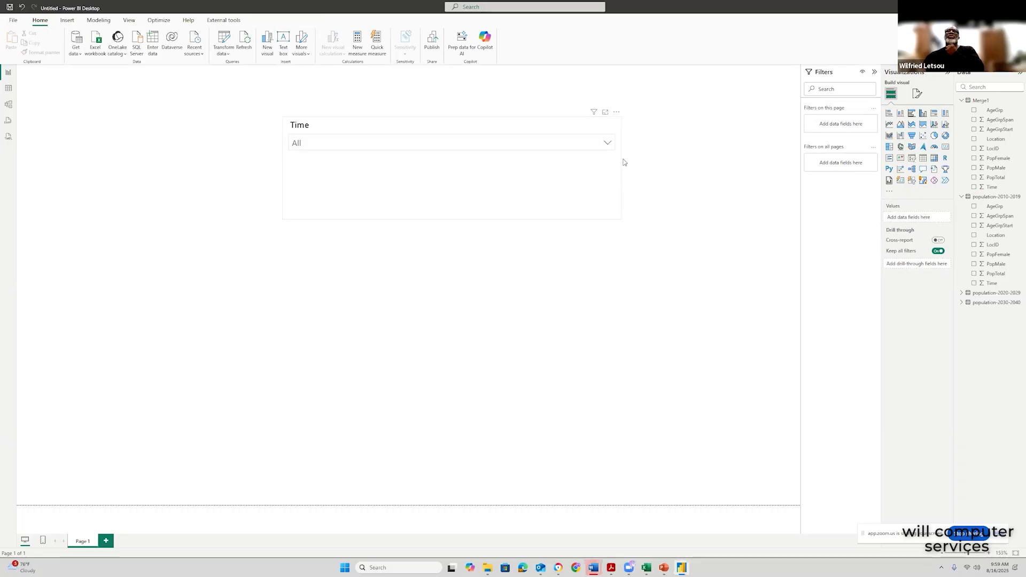
{"action": "left_click", "coordinate": [623, 164]}
{"action": "left_click_drag", "start_coordinate": [621, 170], "coordinate": [460, 179]}
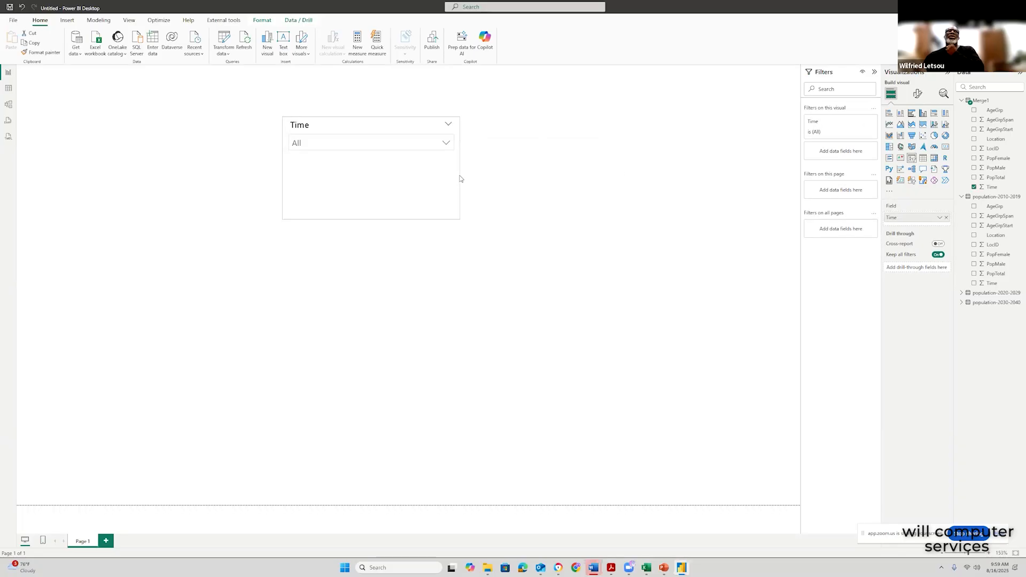
{"action": "left_click", "coordinate": [487, 569]}
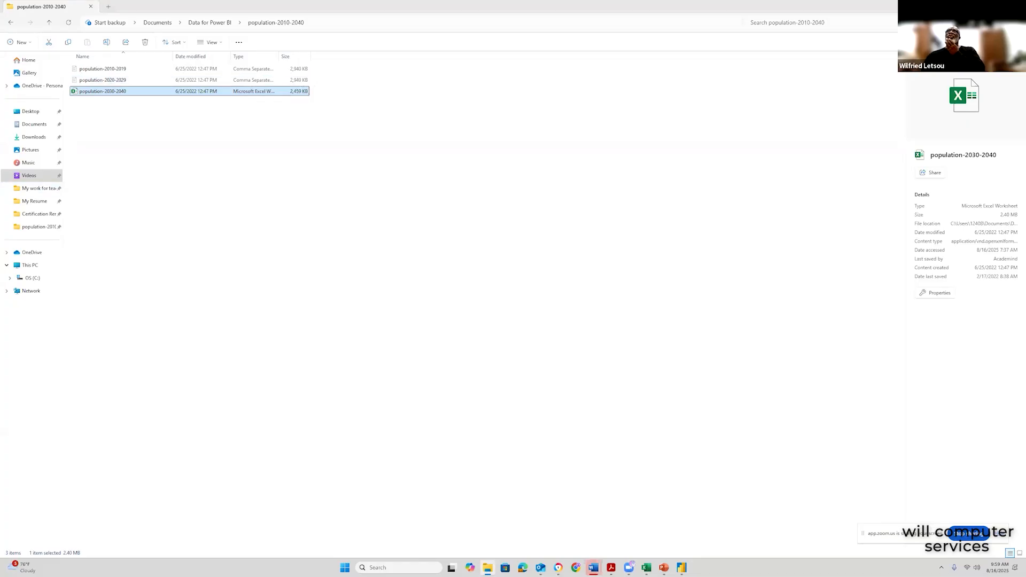
{"action": "key", "text": "alt+Tab"}
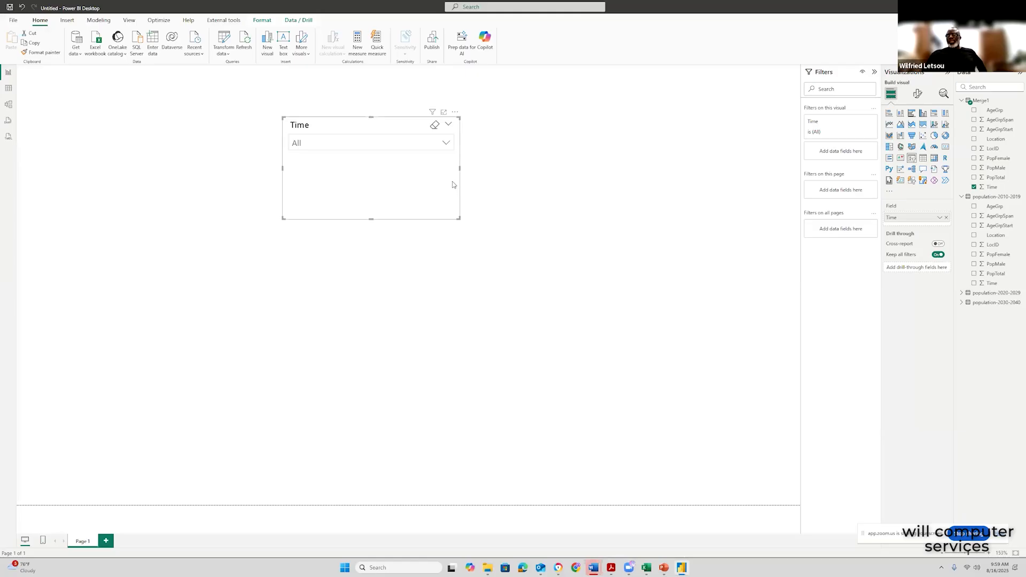
{"action": "left_click_drag", "start_coordinate": [458, 222], "coordinate": [461, 190]}
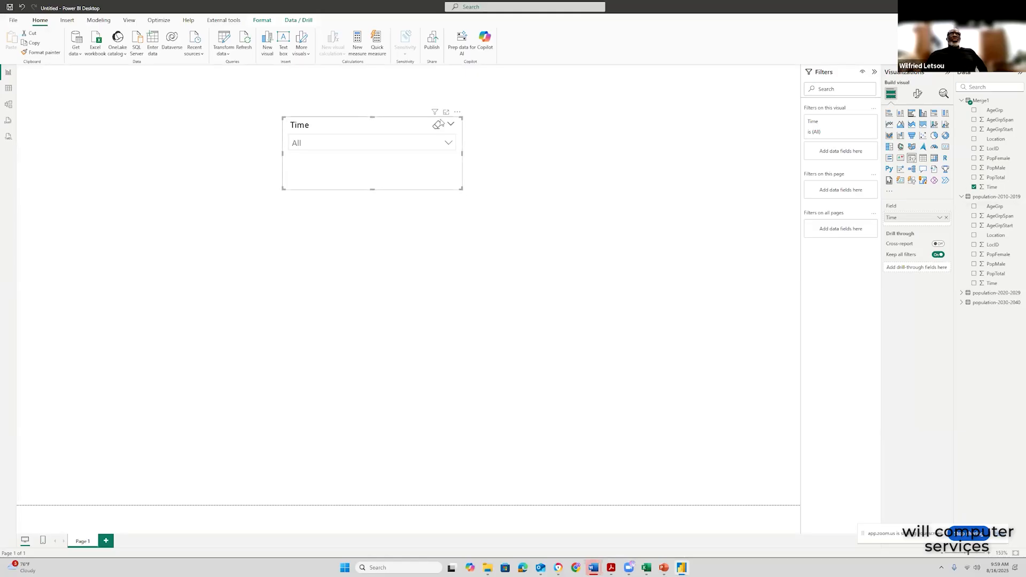
{"action": "left_click_drag", "start_coordinate": [382, 130], "coordinate": [172, 138]}
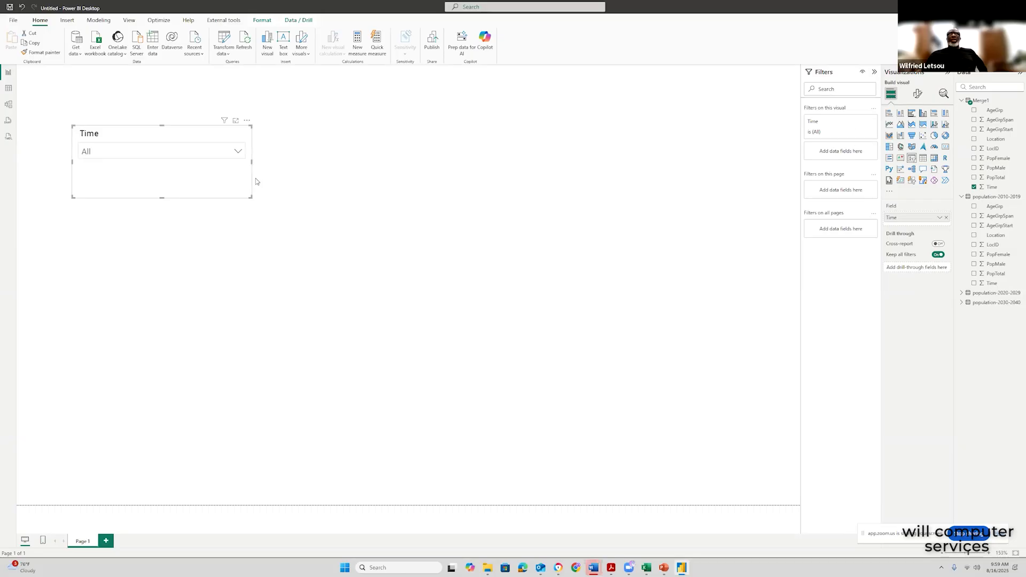
- Copy the Time slicer visual and paste three duplicates of it onto the report page
{"action": "right_click", "coordinate": [147, 134]}
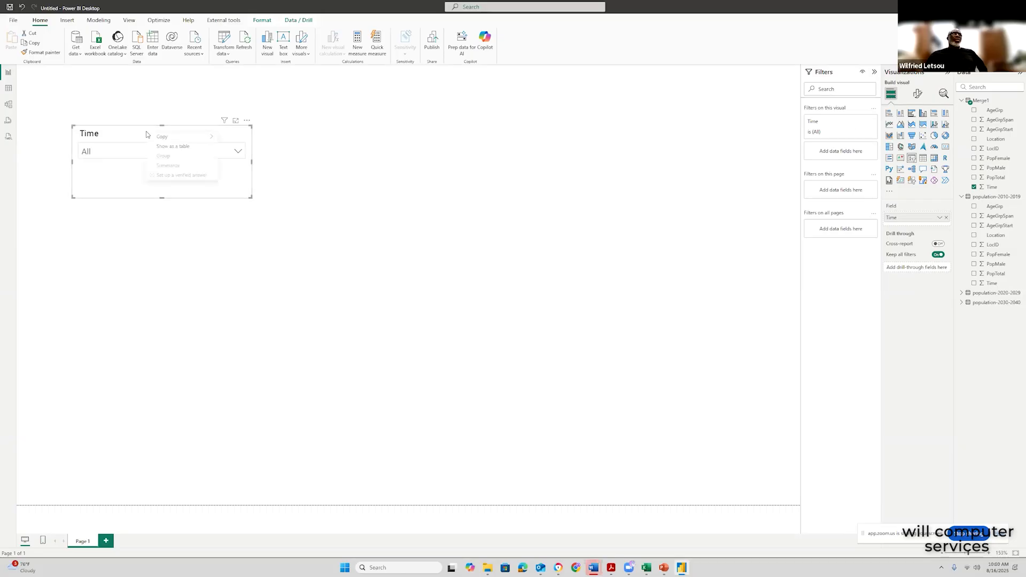
{"action": "mouse_move", "coordinate": [160, 137]}
{"action": "left_click", "coordinate": [235, 137]}
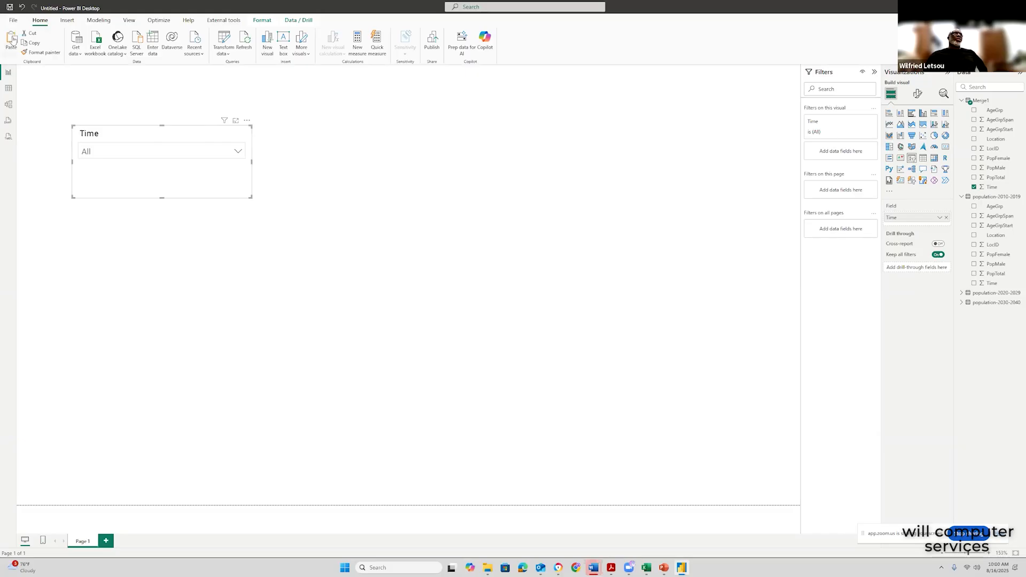
{"action": "left_click", "coordinate": [10, 40]}
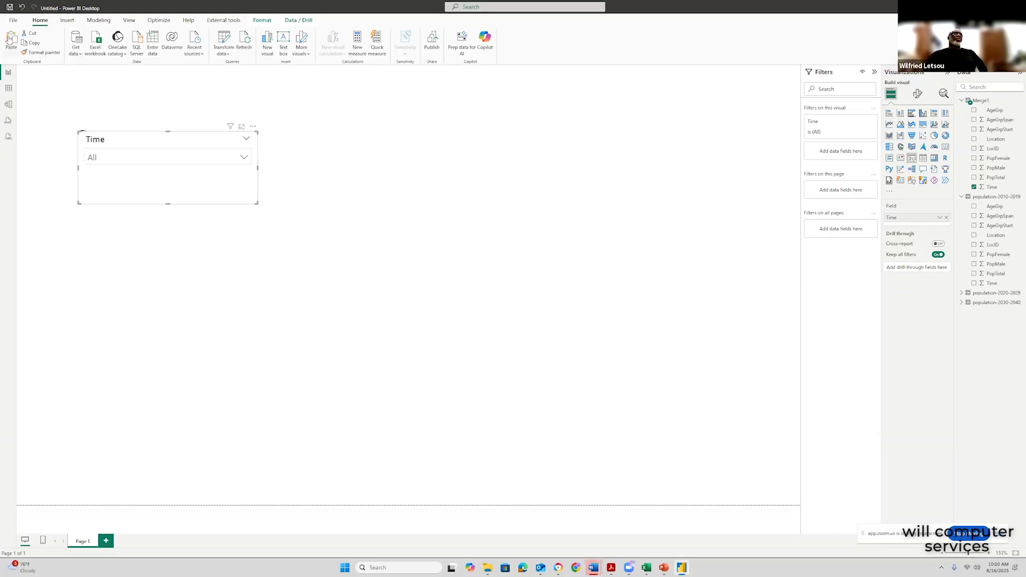
{"action": "key", "text": "ctrl+v"}
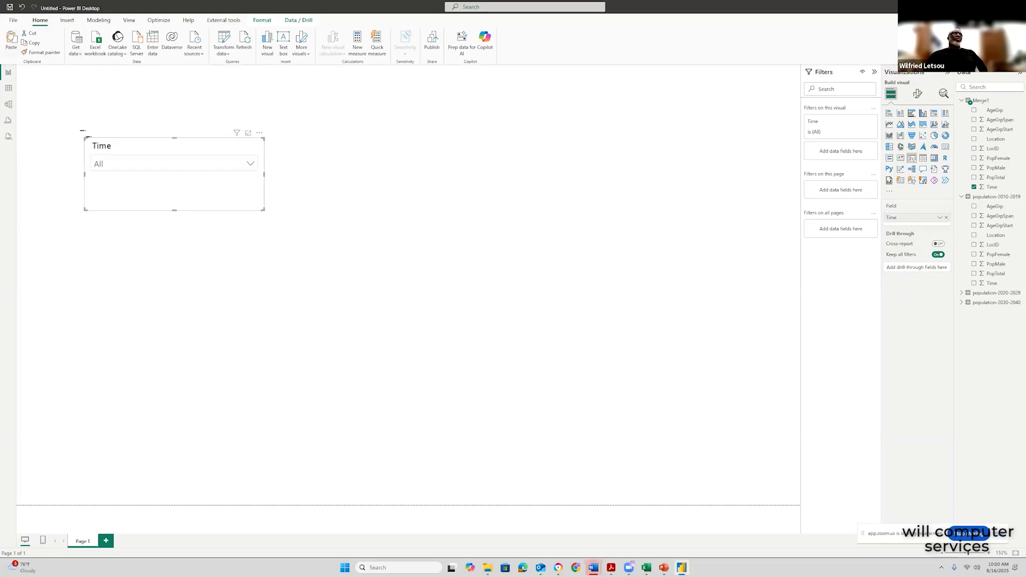
{"action": "key", "text": "ctrl+v"}
- Spread the three pasted slicers out: one at the page's upper right, one below it, and one near the lower centre
{"action": "left_click_drag", "start_coordinate": [188, 154], "coordinate": [669, 127]}
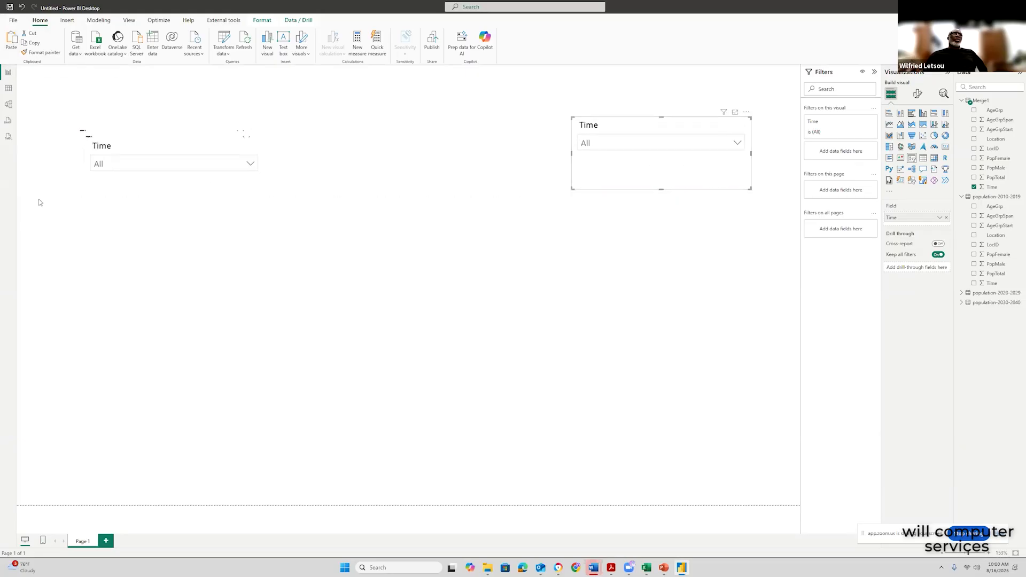
{"action": "left_click_drag", "start_coordinate": [257, 134], "coordinate": [646, 244]}
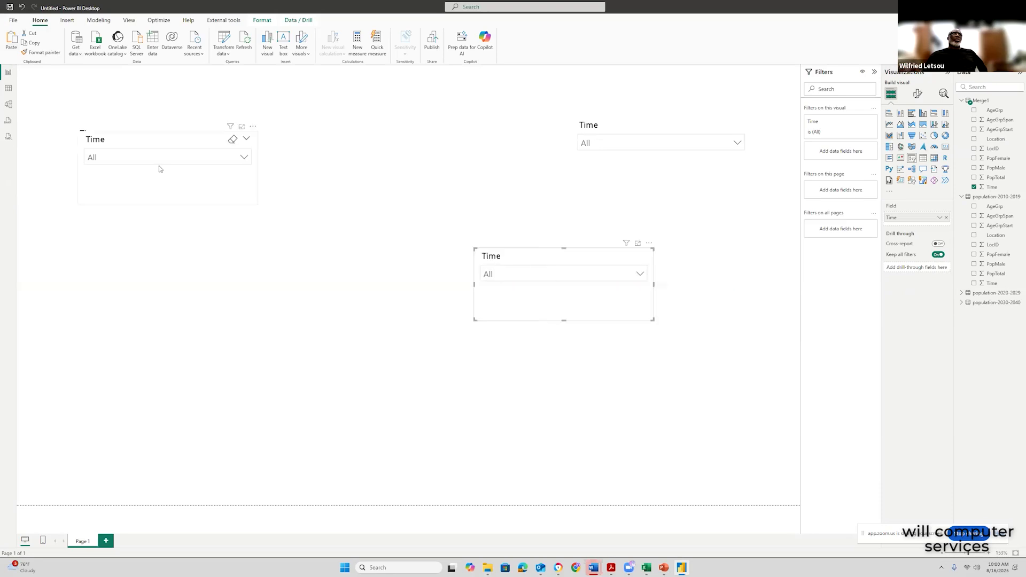
{"action": "left_click_drag", "start_coordinate": [562, 257], "coordinate": [664, 231]}
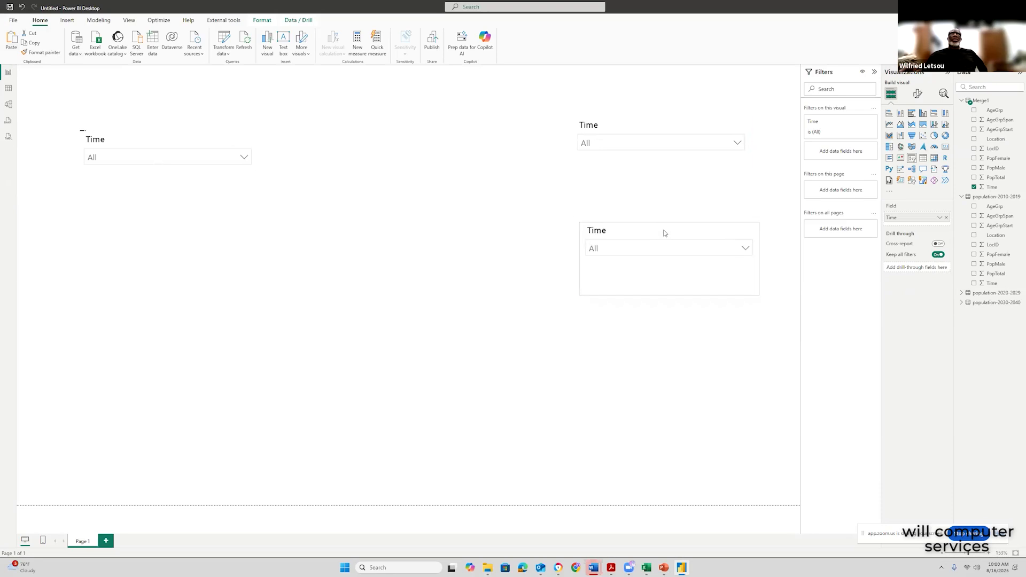
{"action": "left_click_drag", "start_coordinate": [195, 179], "coordinate": [489, 342]}
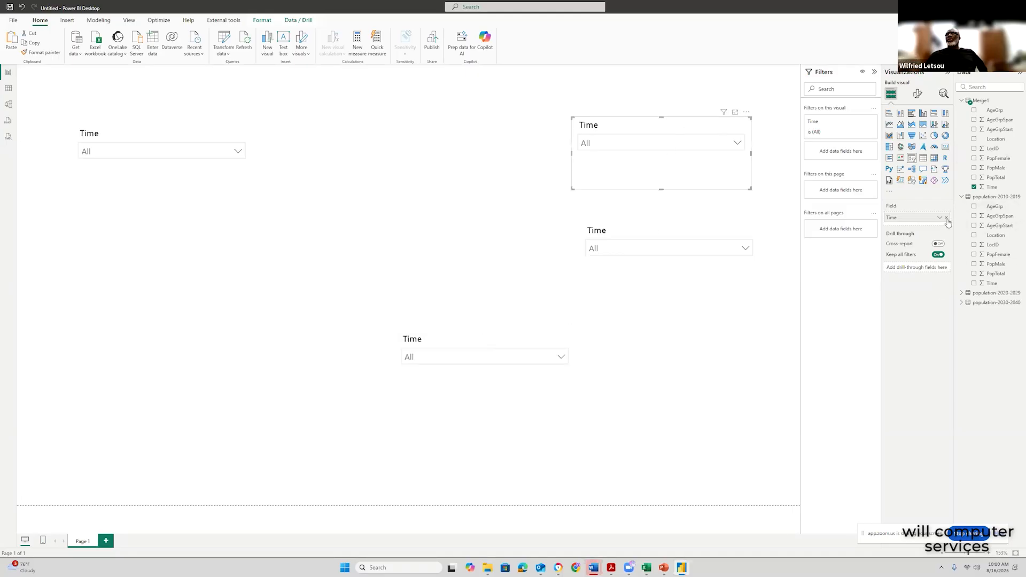
- Replace the upper-right slicer's field with Time from population-2010-2019 and check its list of years
{"action": "left_click_drag", "start_coordinate": [994, 284], "coordinate": [923, 219]}
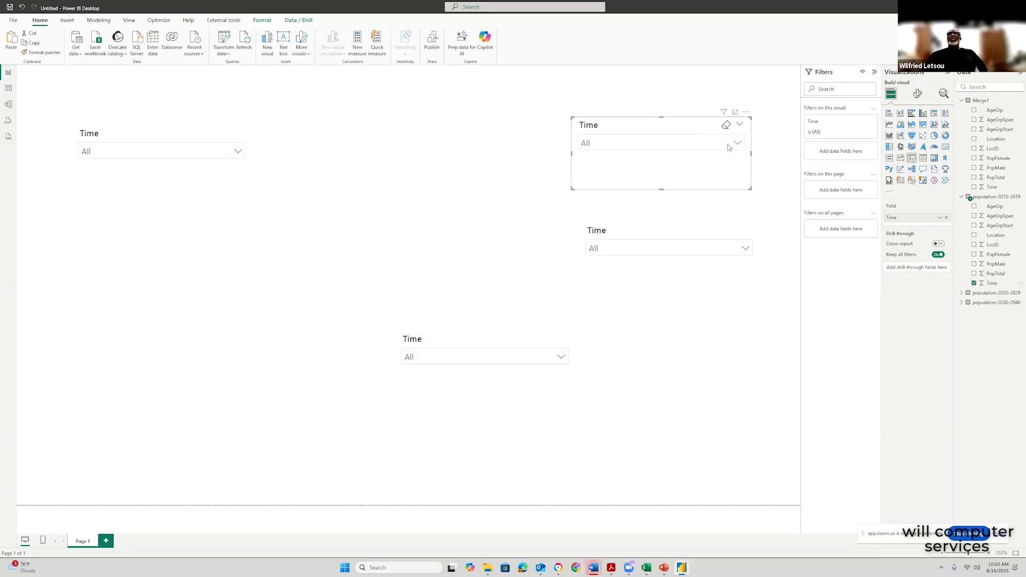
{"action": "left_click", "coordinate": [737, 144]}
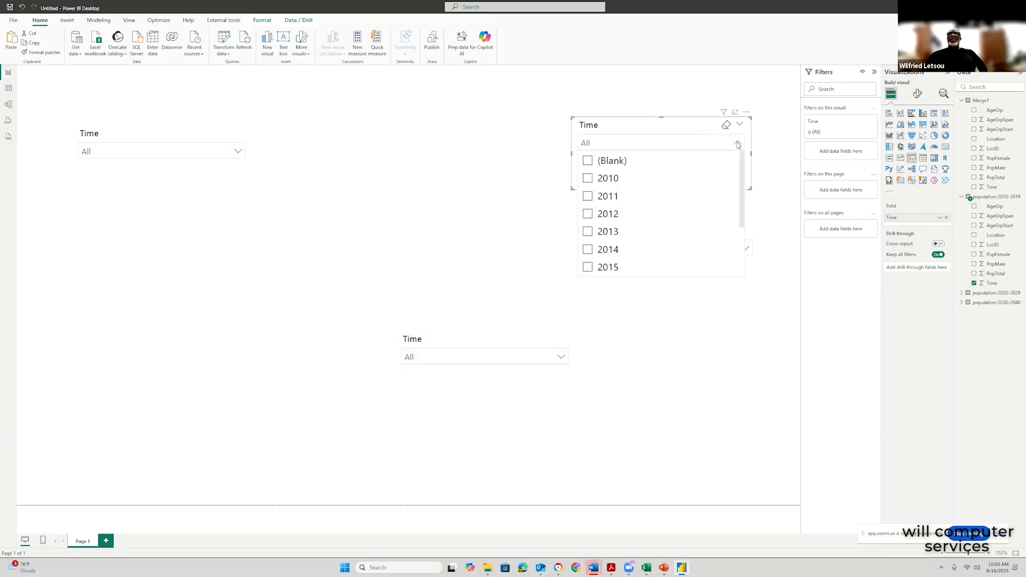
{"action": "left_click", "coordinate": [738, 145]}
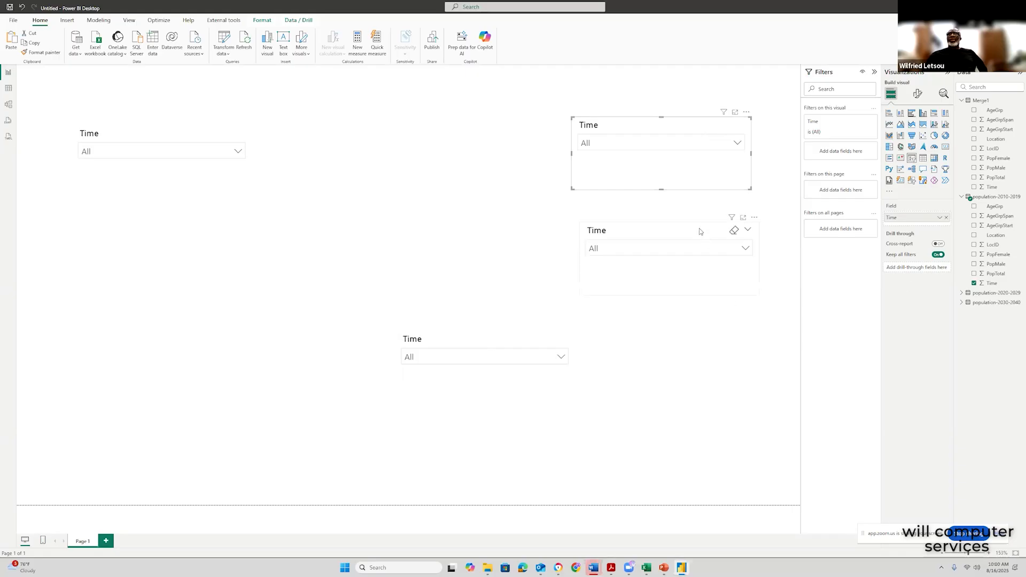
- Replace the middle-right slicer's field with Time from population-2020-2029 and check its list of years
{"action": "left_click", "coordinate": [947, 218]}
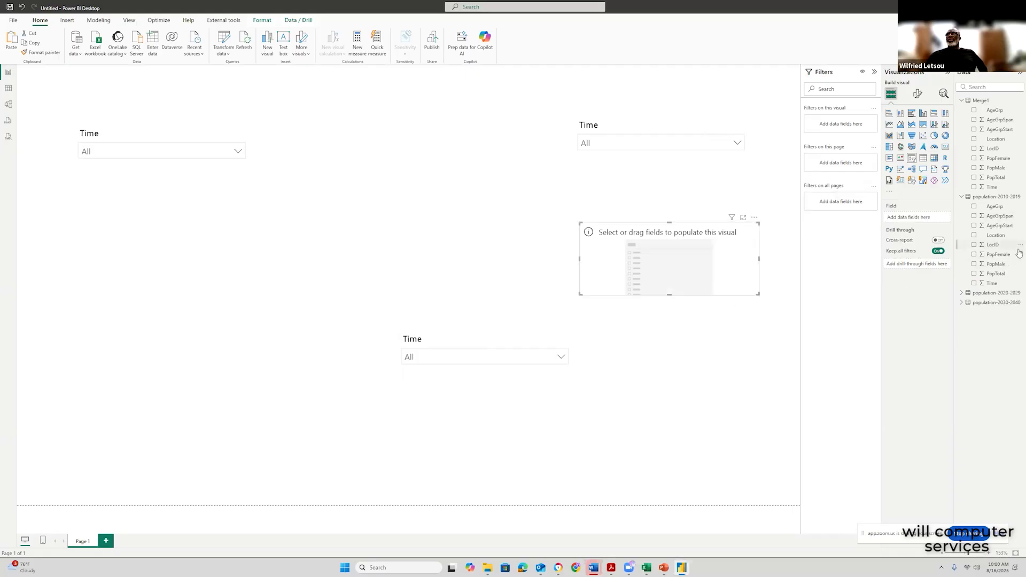
{"action": "left_click", "coordinate": [962, 293]}
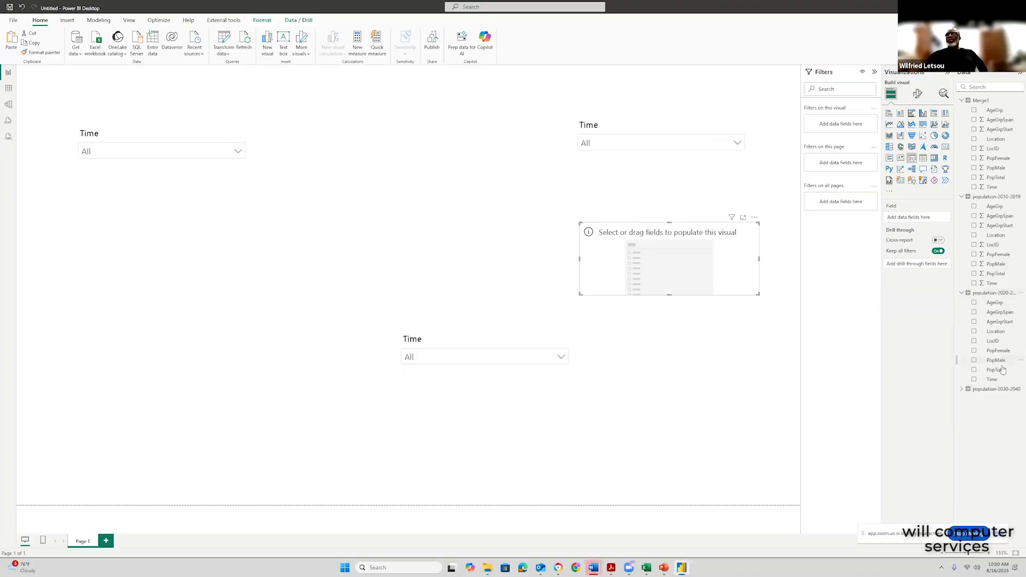
{"action": "left_click_drag", "start_coordinate": [994, 380], "coordinate": [924, 219]}
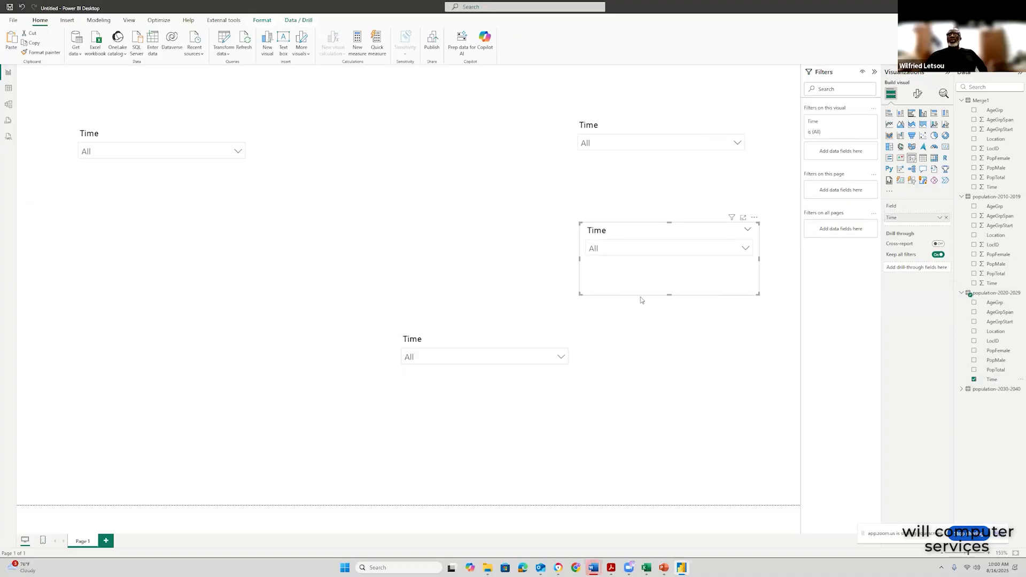
{"action": "left_click", "coordinate": [745, 248]}
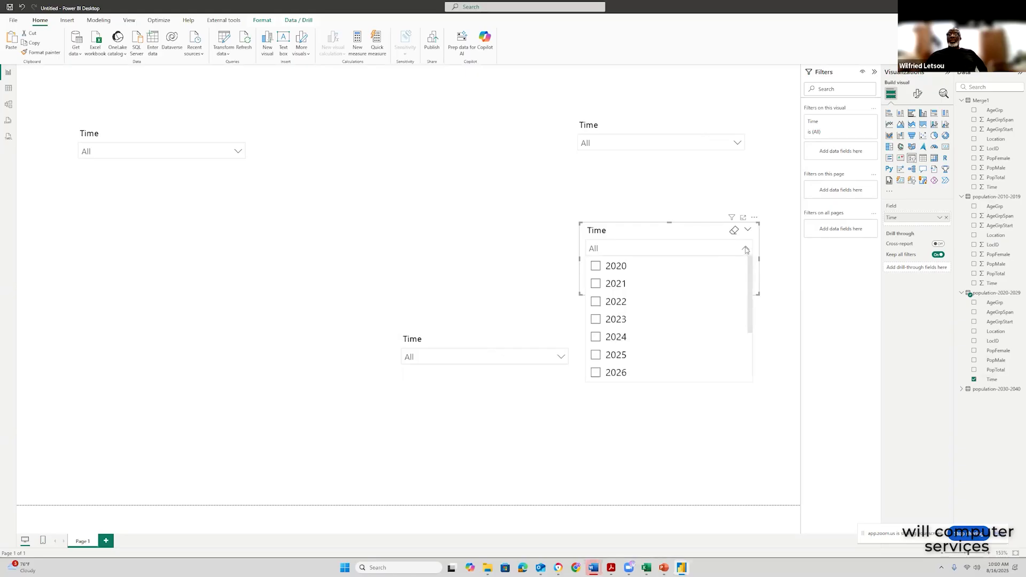
{"action": "left_click", "coordinate": [745, 249]}
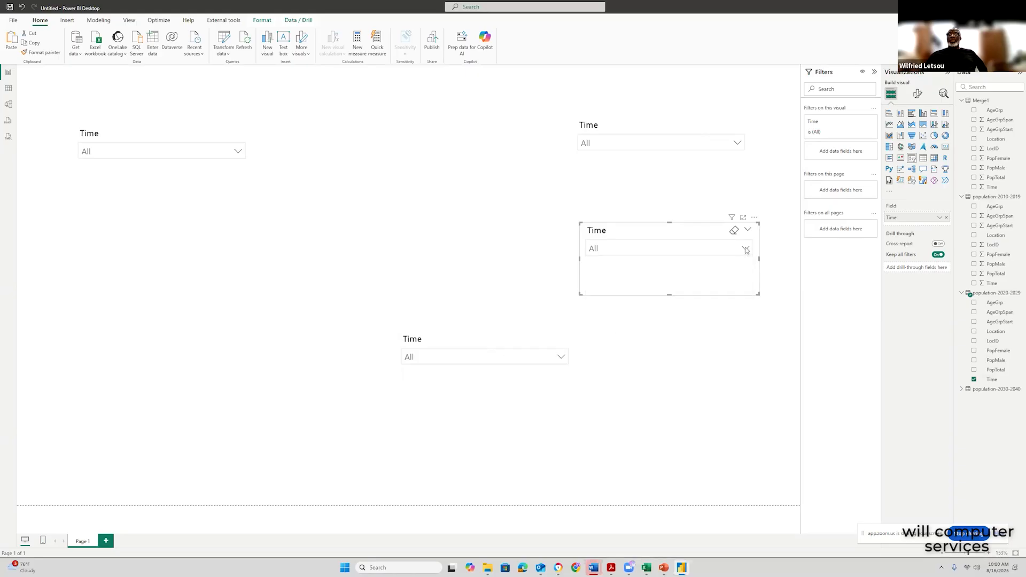
- Replace the lower-centre slicer's field with Time from population-2030-2040 and look through its list of years
{"action": "left_click", "coordinate": [504, 338]}
{"action": "left_click", "coordinate": [961, 390]}
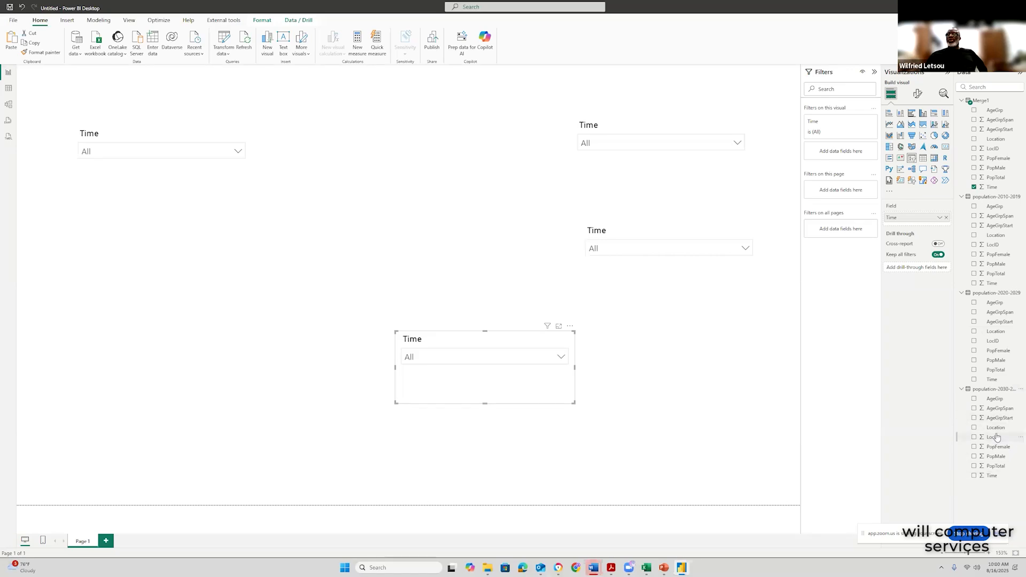
{"action": "left_click_drag", "start_coordinate": [992, 479], "coordinate": [915, 224]}
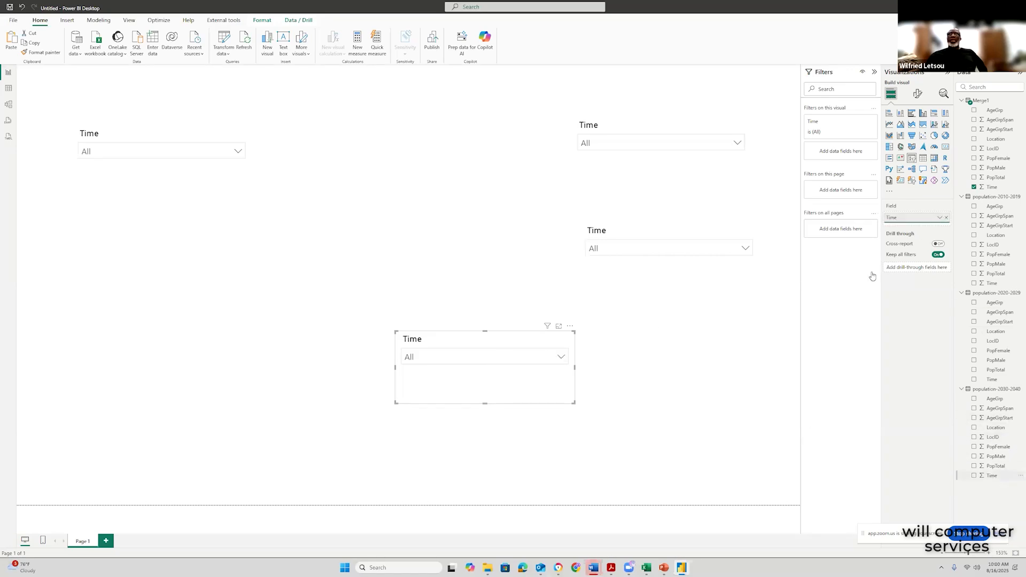
{"action": "left_click", "coordinate": [946, 217]}
{"action": "left_click", "coordinate": [947, 219]}
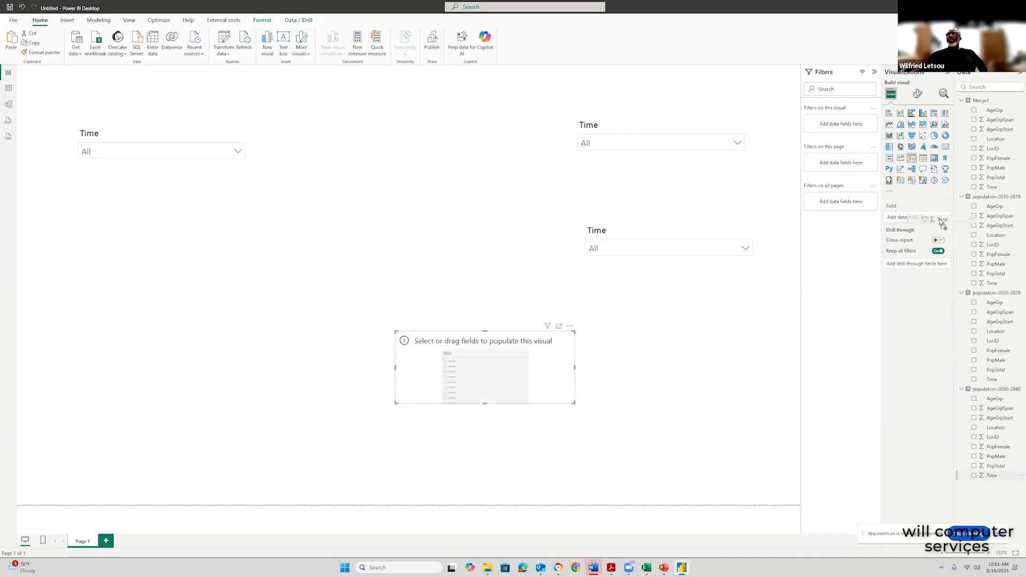
{"action": "left_click_drag", "start_coordinate": [849, 259], "coordinate": [529, 387]}
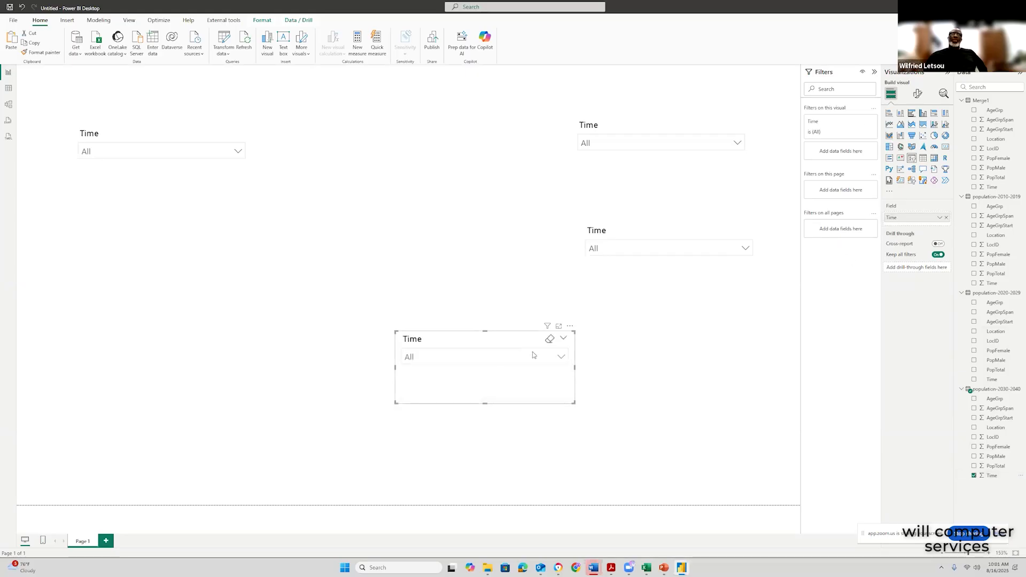
{"action": "left_click", "coordinate": [563, 358]}
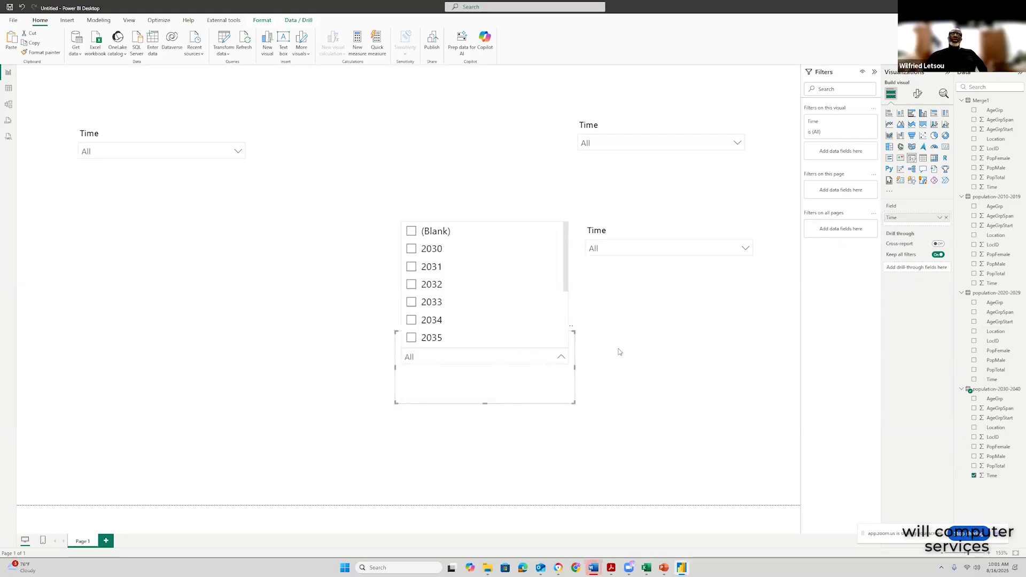
{"action": "scroll", "coordinate": [507, 284], "scroll_direction": "down", "scroll_amount": 1}
{"action": "scroll", "coordinate": [507, 291], "scroll_direction": "down", "scroll_amount": 3}
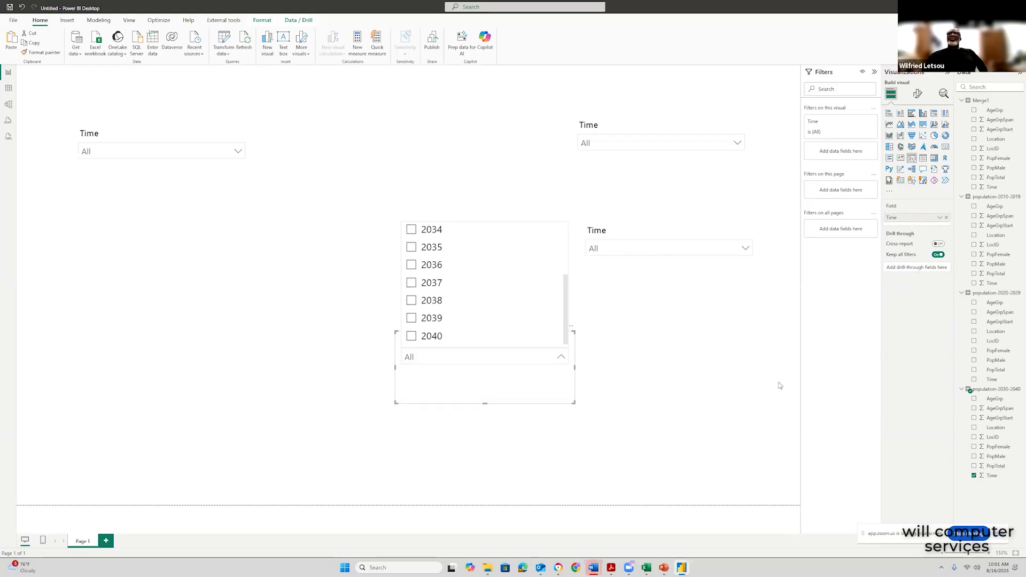
{"action": "left_click", "coordinate": [506, 206]}
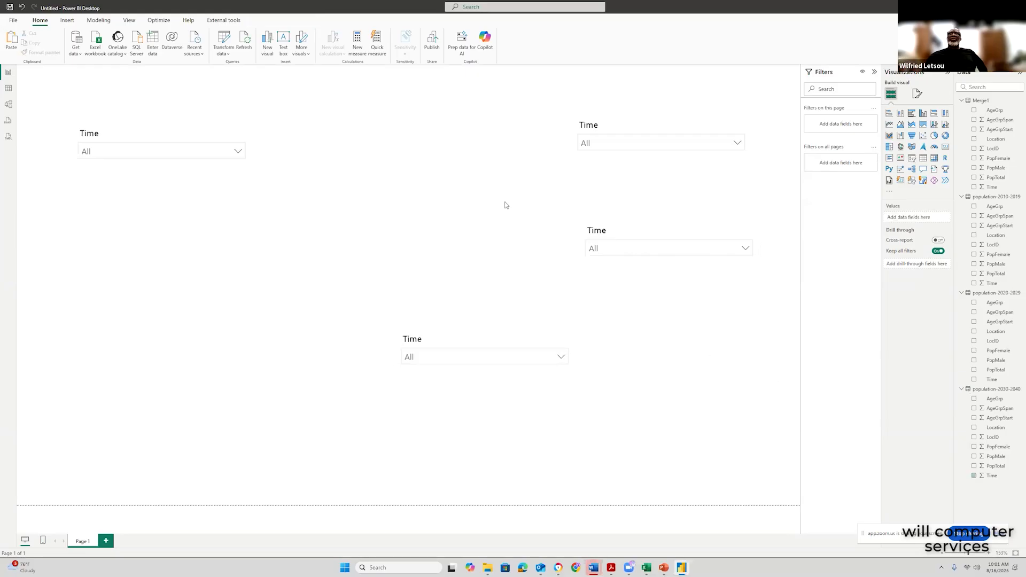
- Compare the years listed in the population-2020-2029, population-2010-2019 and Merge1 Time slicers
{"action": "left_click", "coordinate": [746, 249]}
{"action": "scroll", "coordinate": [663, 315], "scroll_direction": "down", "scroll_amount": 2}
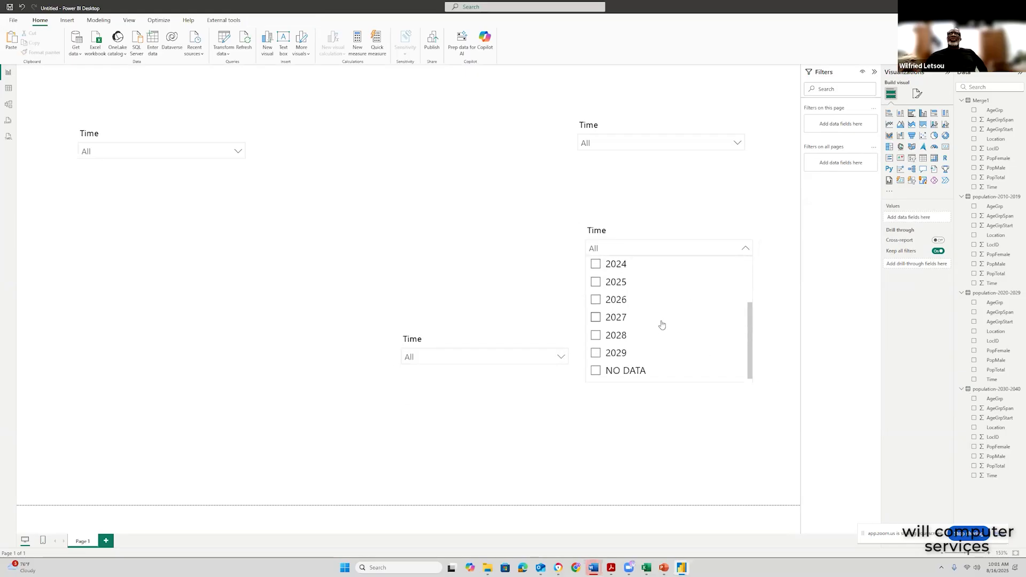
{"action": "scroll", "coordinate": [661, 327], "scroll_direction": "up", "scroll_amount": 2}
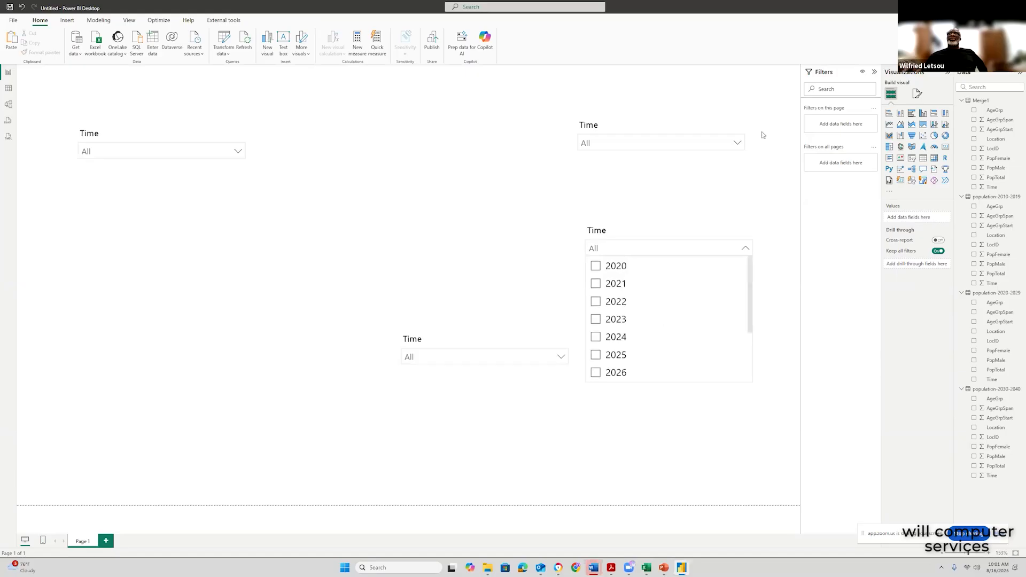
{"action": "left_click", "coordinate": [738, 145]}
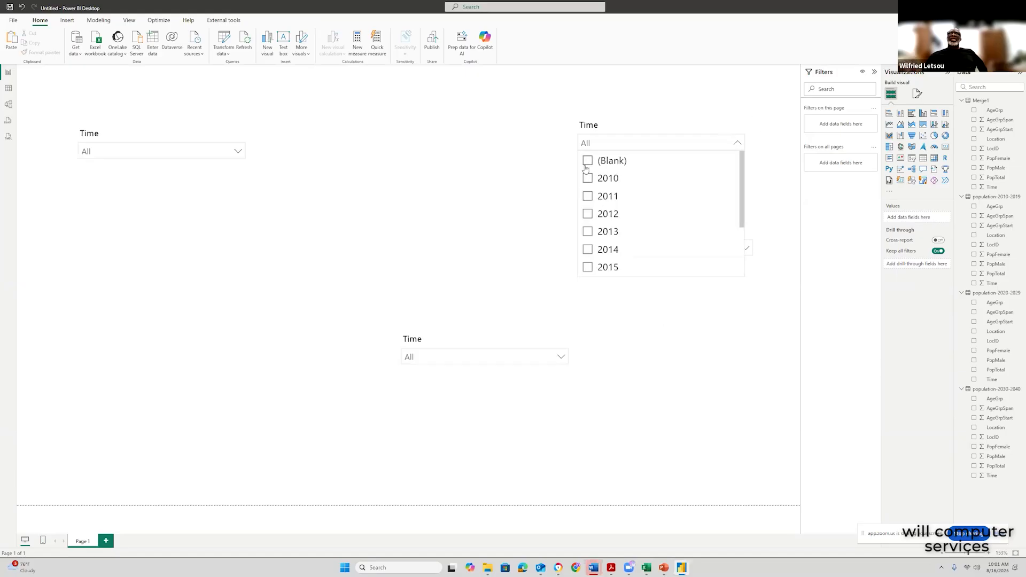
{"action": "scroll", "coordinate": [669, 216], "scroll_direction": "down", "scroll_amount": 2}
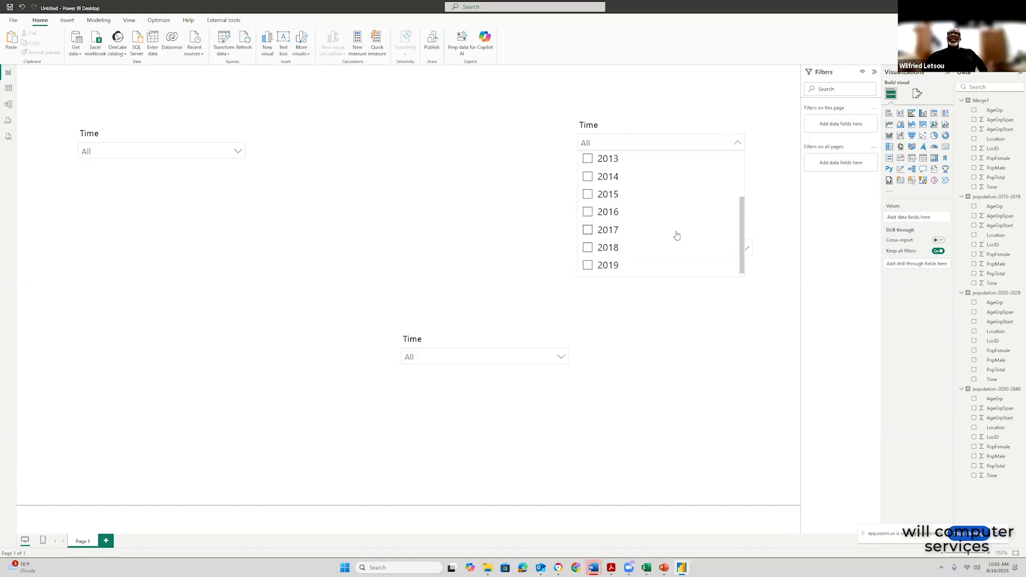
{"action": "left_click", "coordinate": [755, 320]}
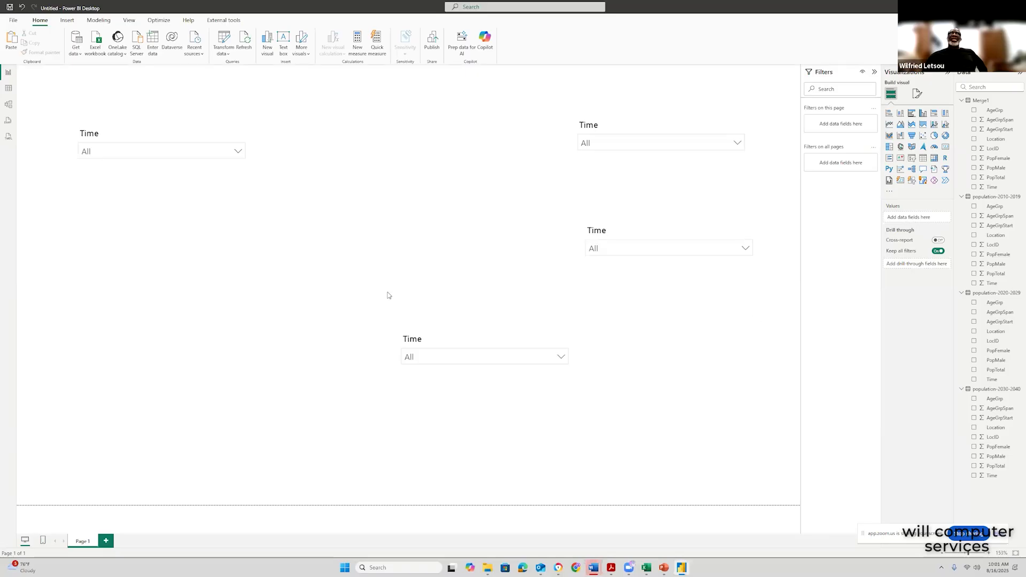
{"action": "left_click", "coordinate": [238, 155]}
{"action": "scroll", "coordinate": [170, 278], "scroll_direction": "down", "scroll_amount": 3}
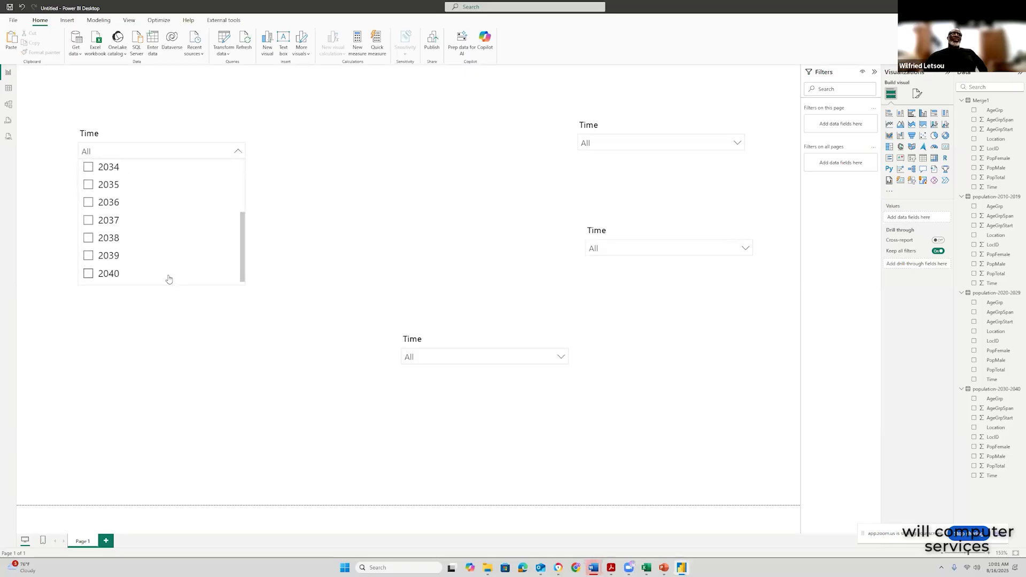
- Check the first entries of the Merge1 Time slicer's year list and close the list
{"action": "scroll", "coordinate": [170, 276], "scroll_direction": "up", "scroll_amount": 3}
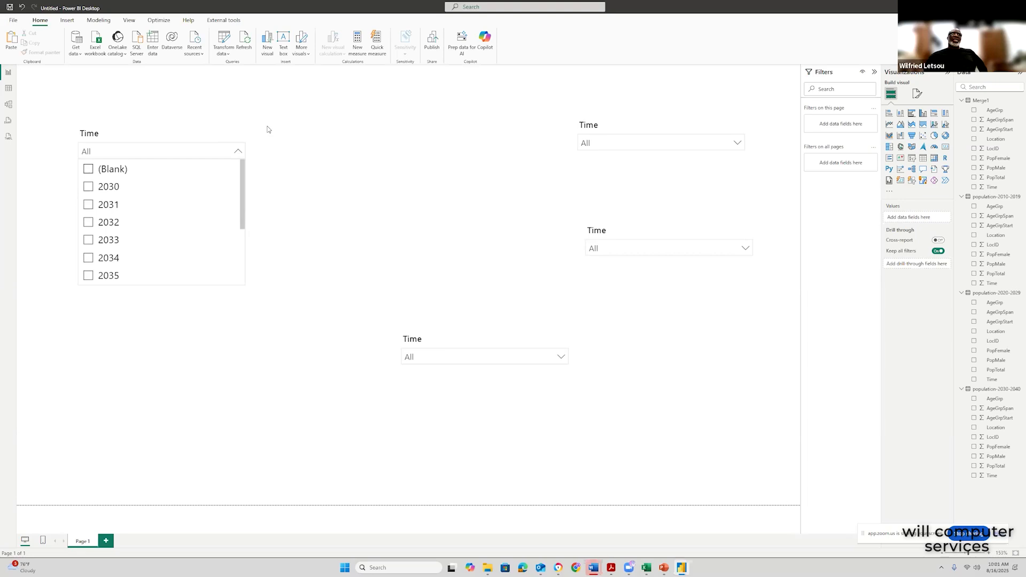
{"action": "left_click", "coordinate": [335, 151]}
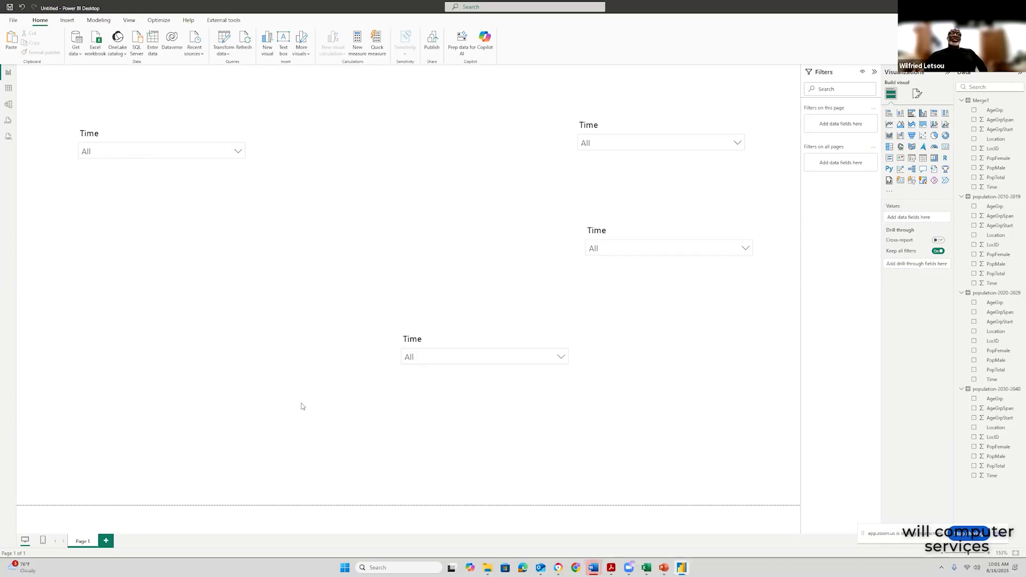
{"action": "left_click", "coordinate": [683, 570]}
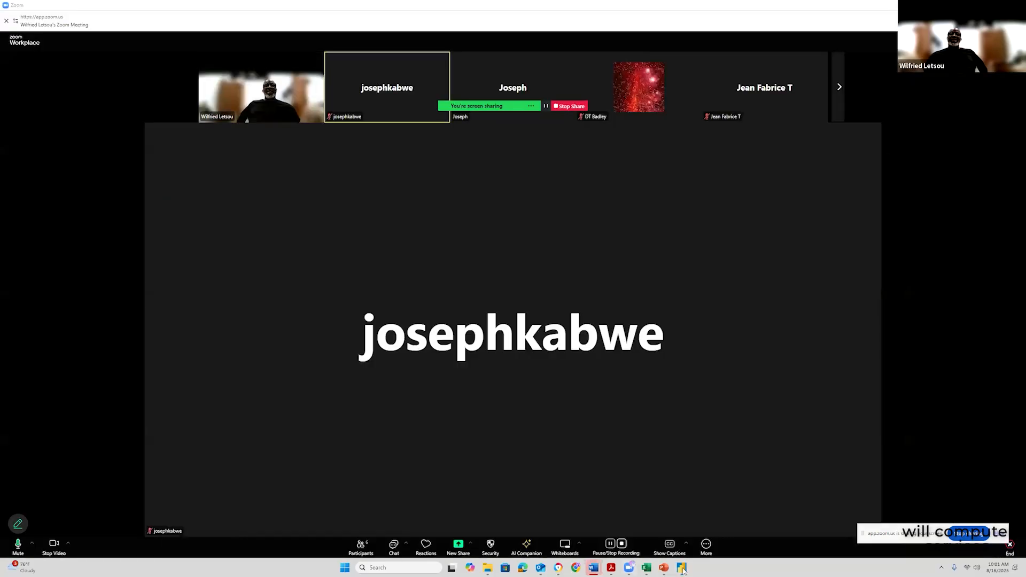
{"action": "left_click", "coordinate": [682, 570]}
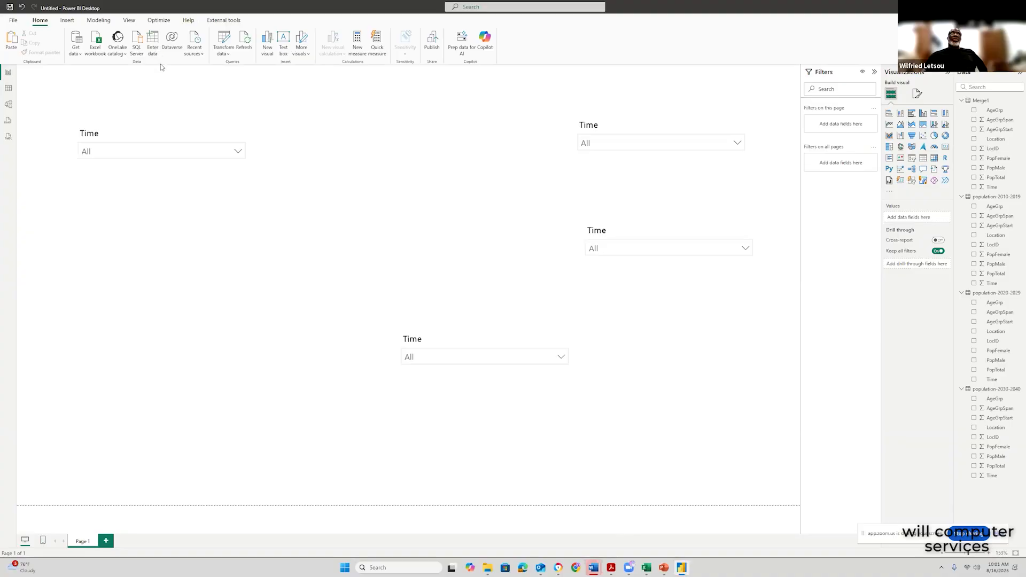
- Open the Power Query Editor to transform the data and display the population-2010-2019 query
{"action": "left_click", "coordinate": [228, 57]}
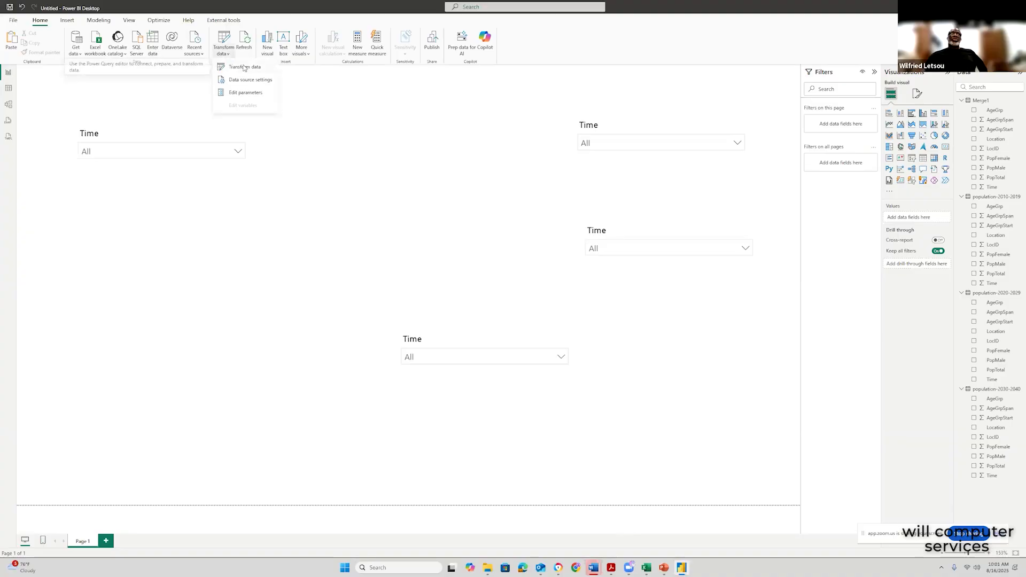
{"action": "left_click", "coordinate": [241, 68]}
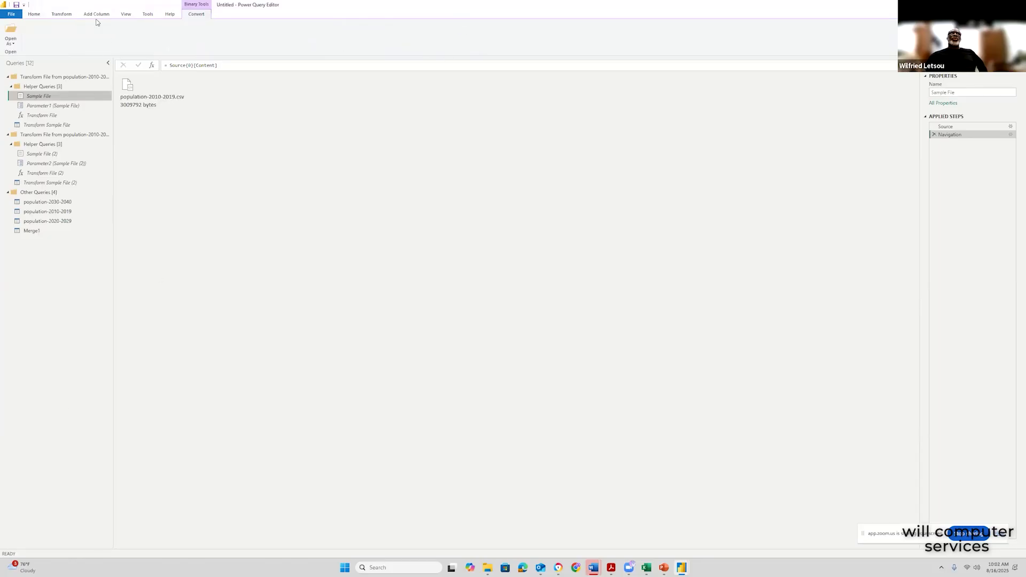
{"action": "left_click", "coordinate": [62, 14]}
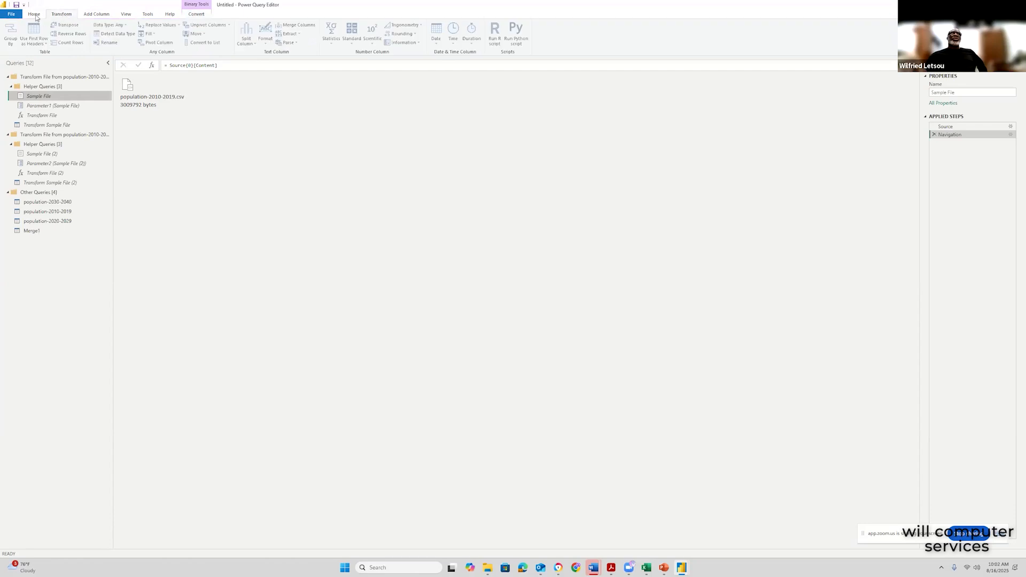
{"action": "left_click", "coordinate": [33, 14]}
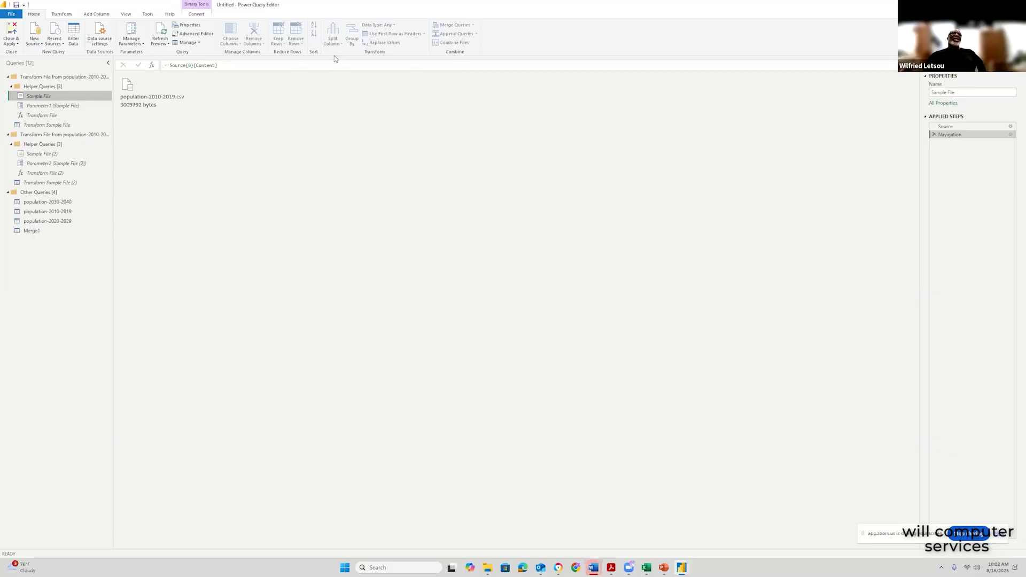
{"action": "left_click", "coordinate": [48, 211]}
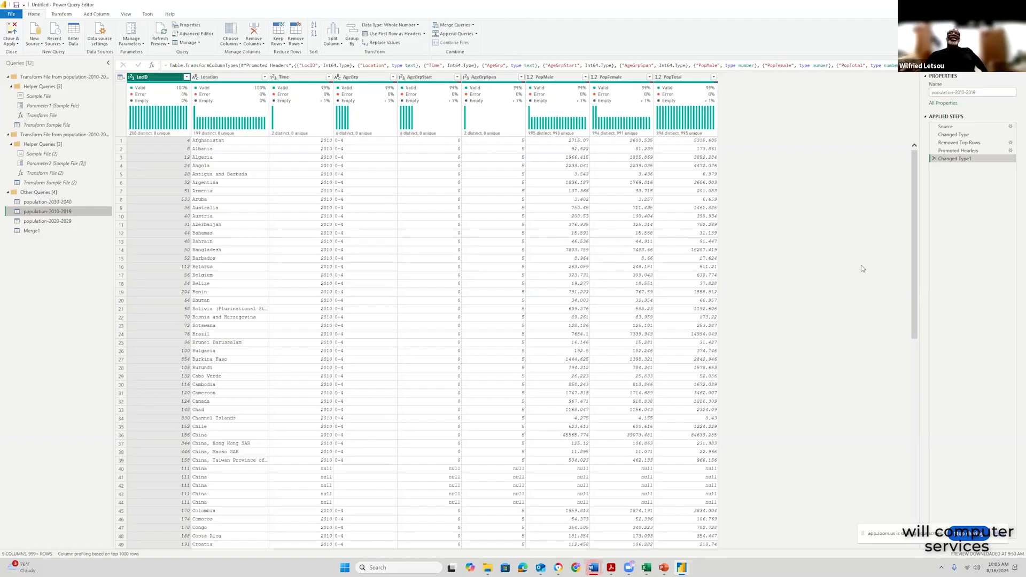
- Look through the country rows of the population-2010-2019 table and return to its first row
{"action": "scroll", "coordinate": [609, 473], "scroll_direction": "down", "scroll_amount": 15}
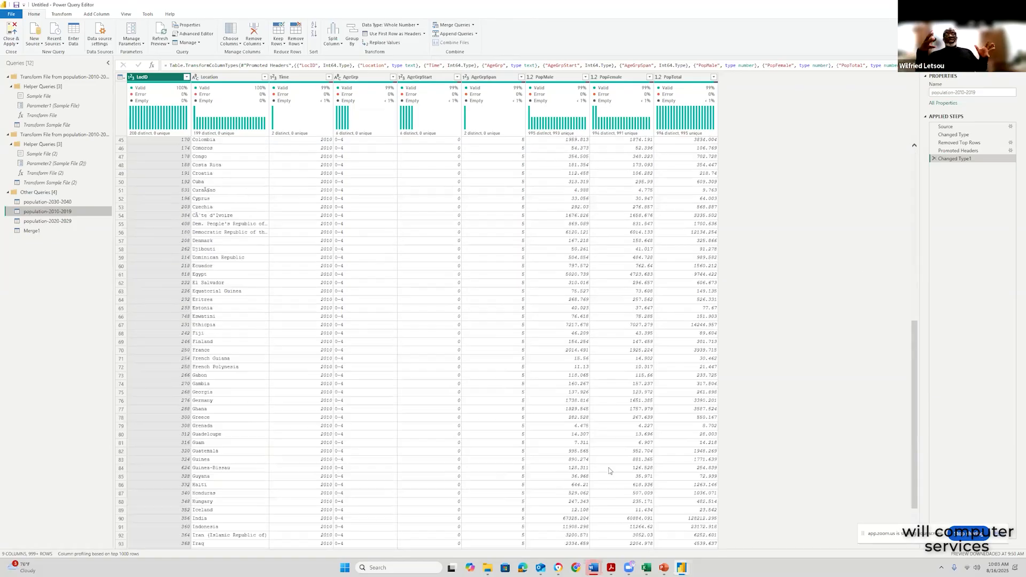
{"action": "scroll", "coordinate": [609, 470], "scroll_direction": "down", "scroll_amount": 2}
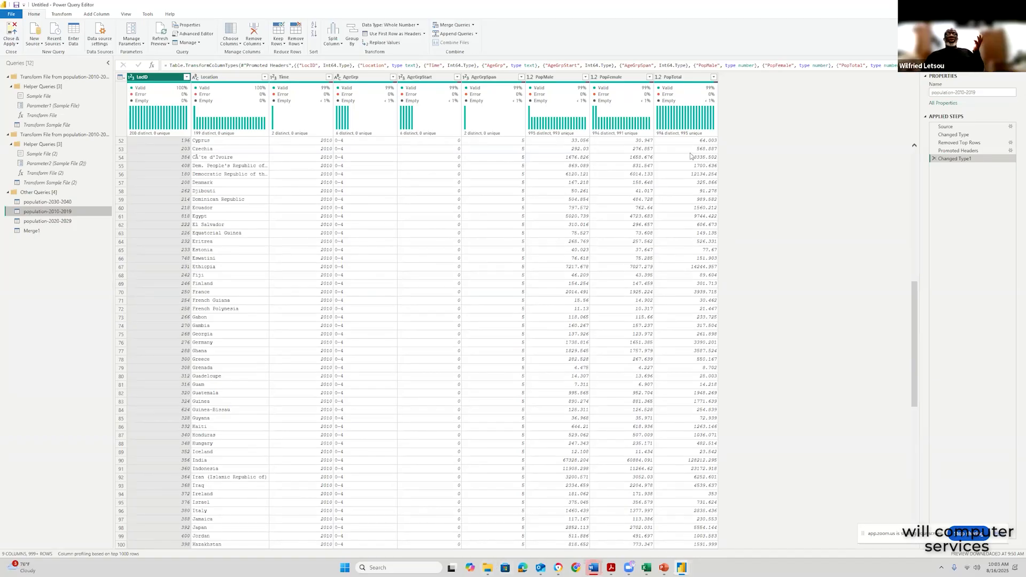
{"action": "scroll", "coordinate": [545, 334], "scroll_direction": "up", "scroll_amount": 10}
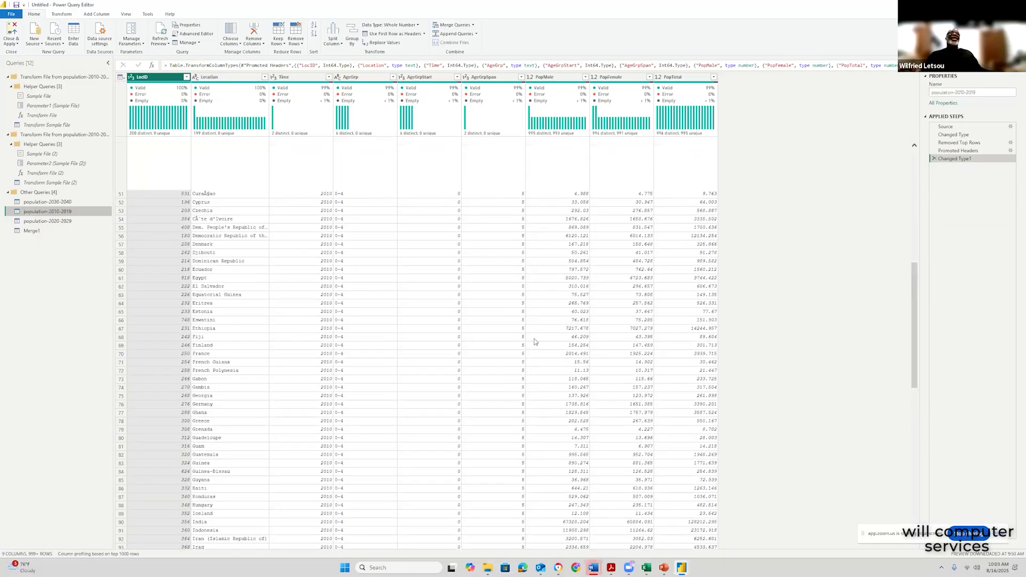
{"action": "scroll", "coordinate": [538, 357], "scroll_direction": "up", "scroll_amount": 7}
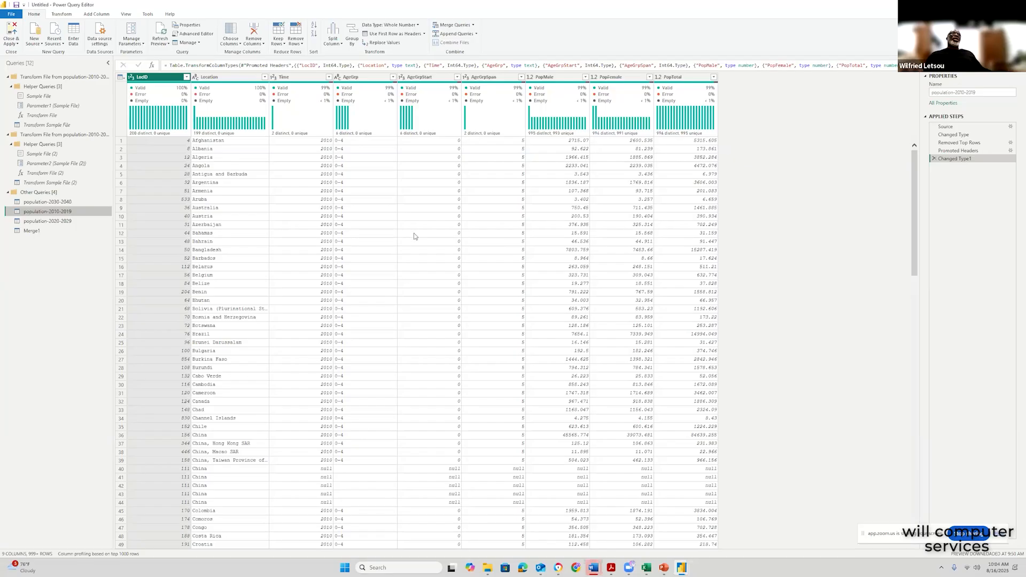
- Review the report page with the four Time slicers and return to the Power Query Editor
{"action": "mouse_move", "coordinate": [659, 568]}
{"action": "left_click", "coordinate": [626, 538]}
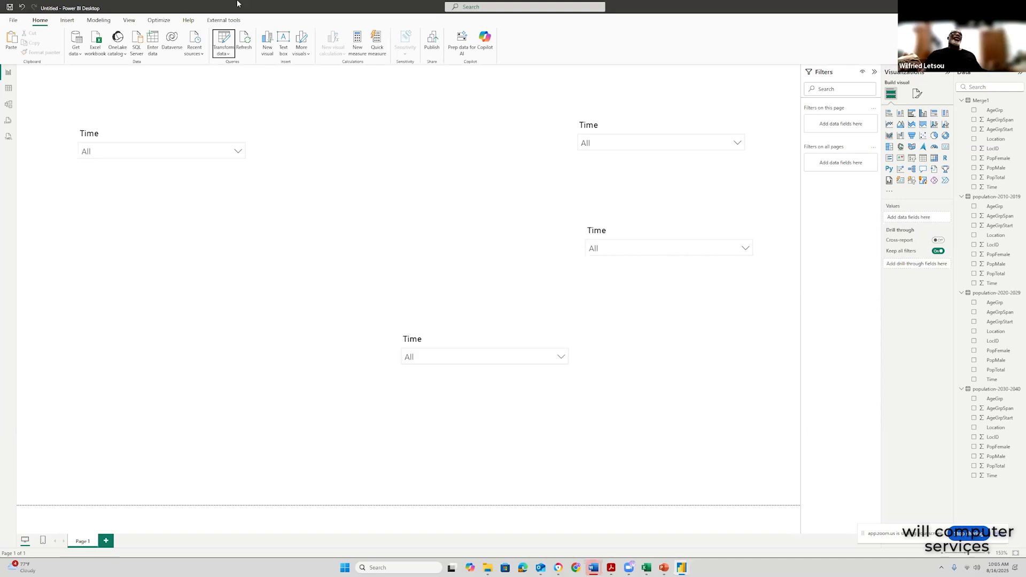
{"action": "mouse_move", "coordinate": [689, 574]}
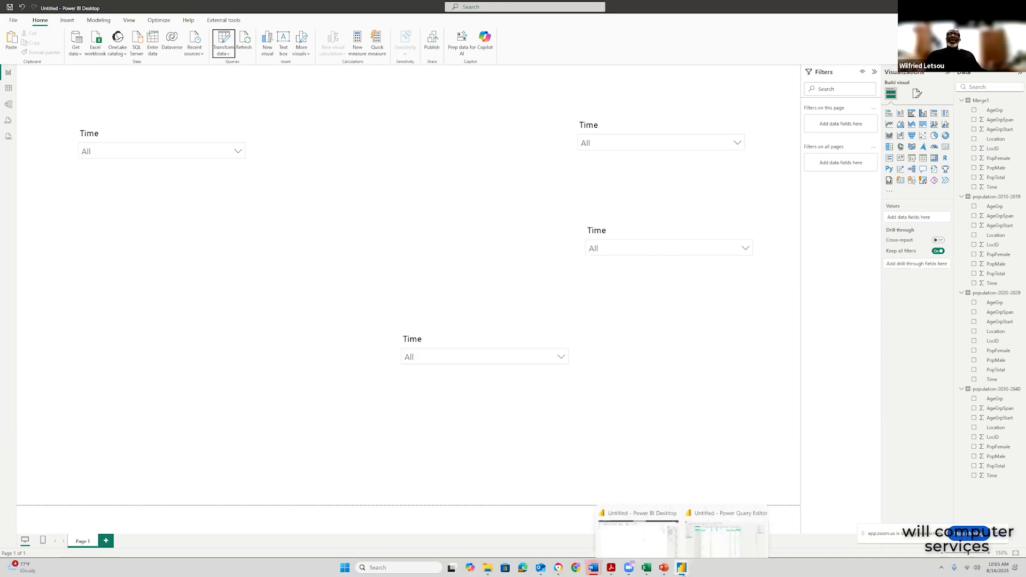
{"action": "left_click", "coordinate": [734, 532]}
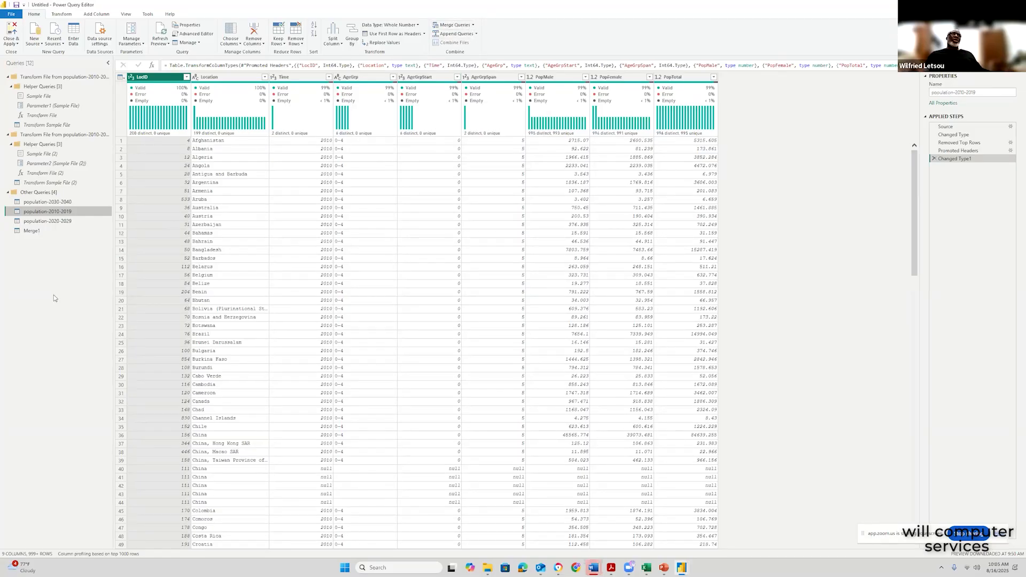
{"action": "left_click", "coordinate": [476, 35]}
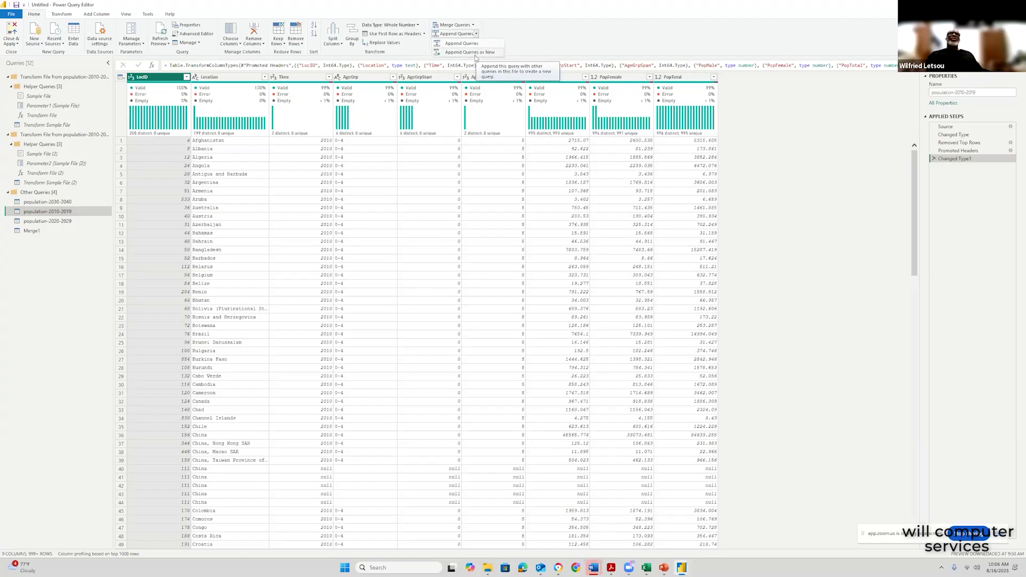
{"action": "left_click", "coordinate": [470, 52]}
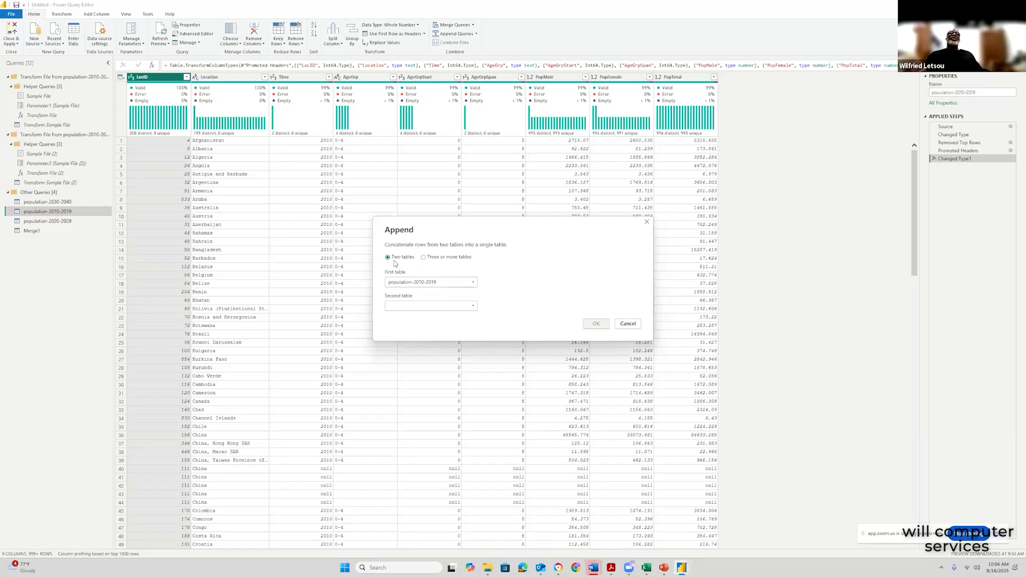
{"action": "left_click", "coordinate": [424, 257]}
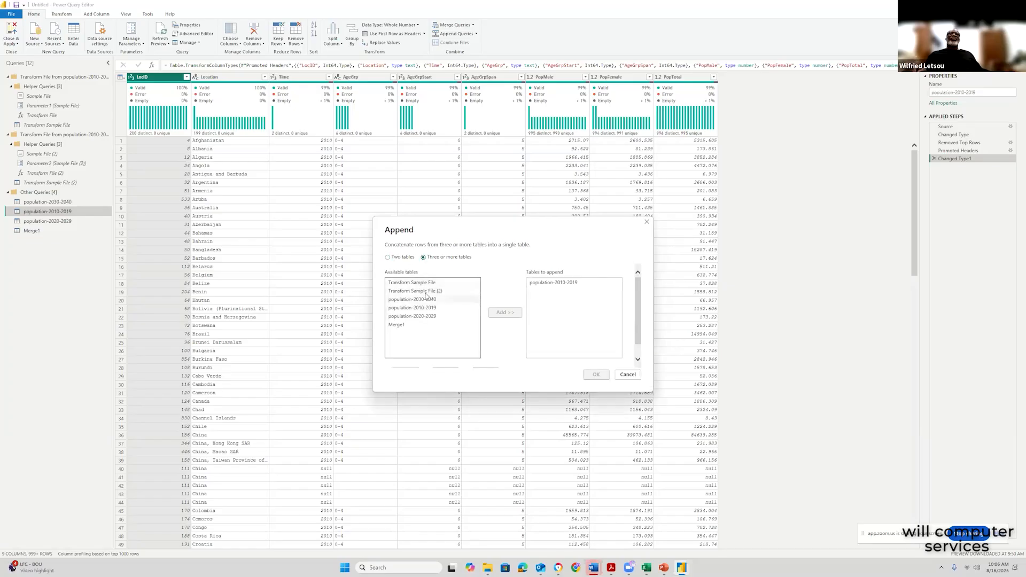
{"action": "left_click", "coordinate": [426, 301]}
{"action": "left_click", "coordinate": [504, 312]}
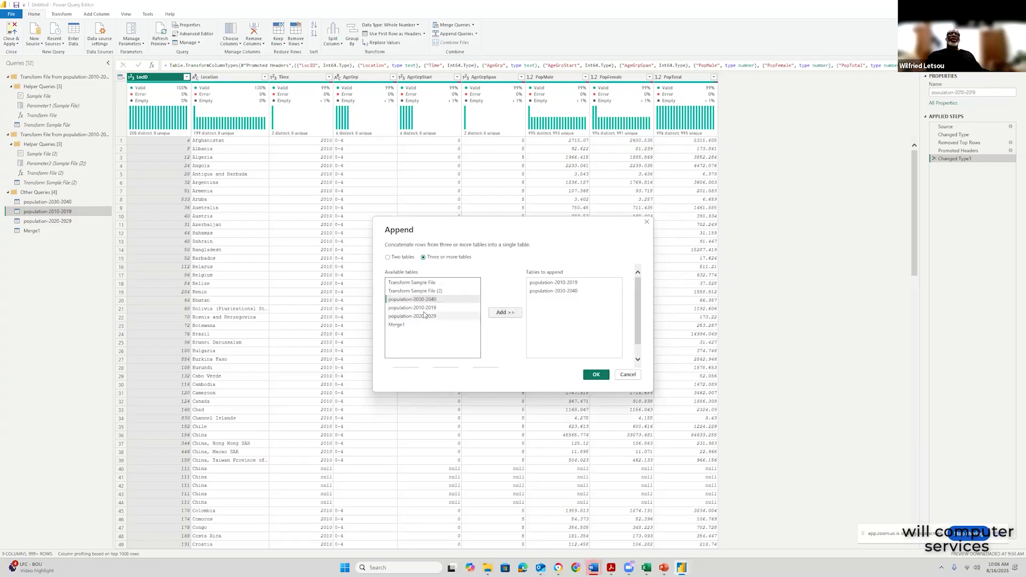
{"action": "left_click", "coordinate": [426, 309]}
{"action": "double_click", "coordinate": [442, 309]}
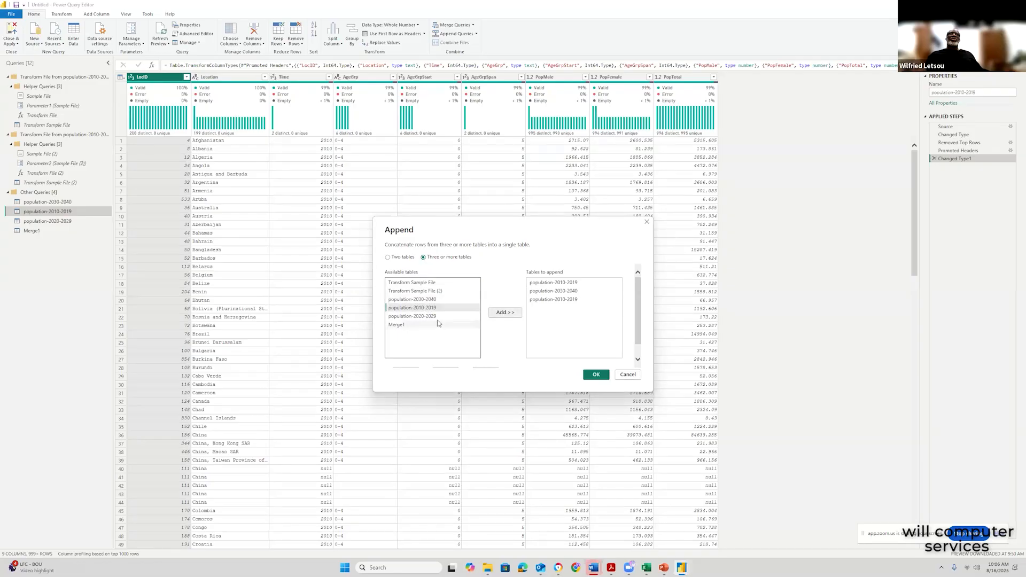
{"action": "left_click", "coordinate": [443, 316]}
{"action": "left_click", "coordinate": [503, 312]}
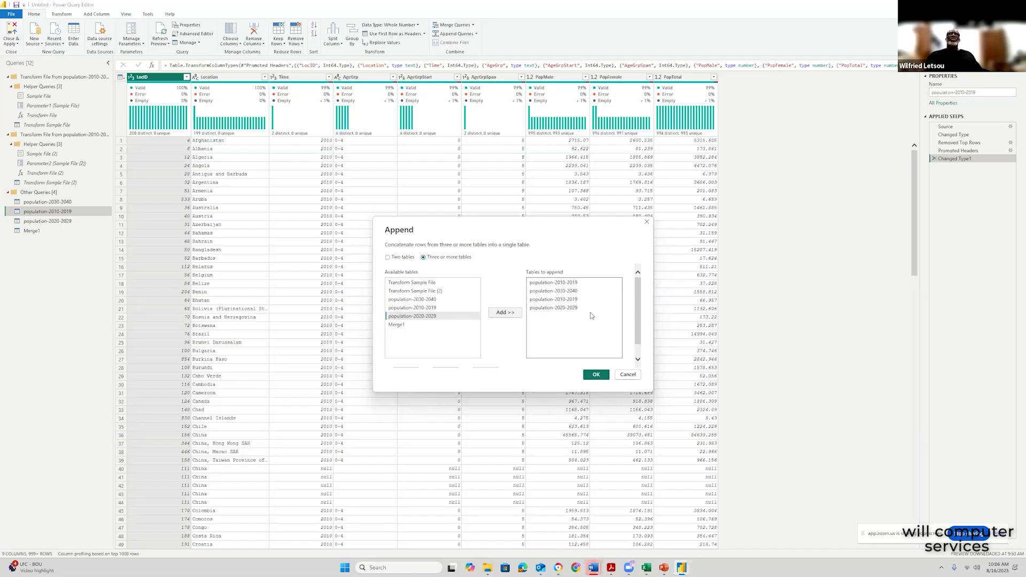
{"action": "left_click", "coordinate": [573, 299]}
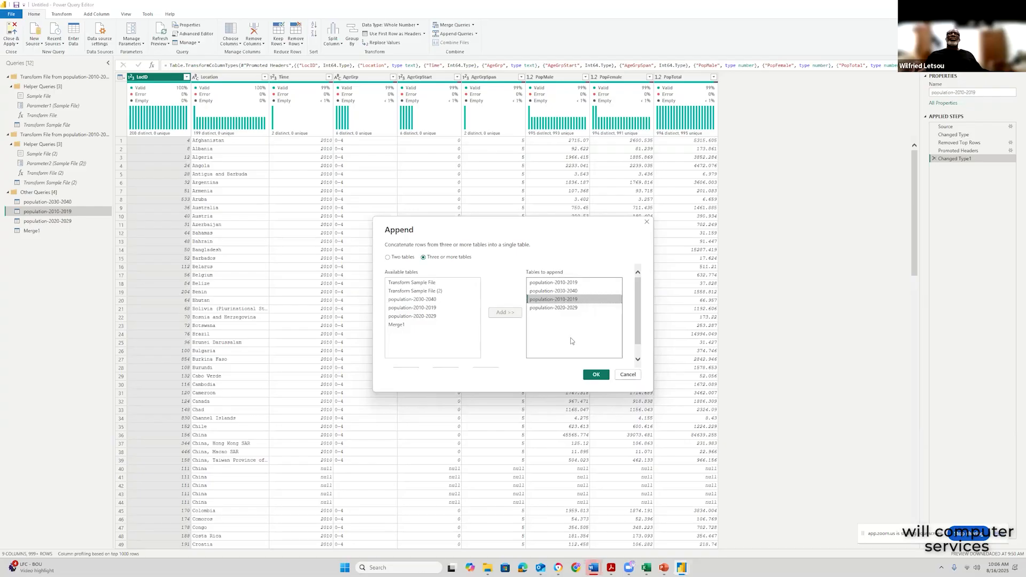
{"action": "left_click", "coordinate": [628, 374]}
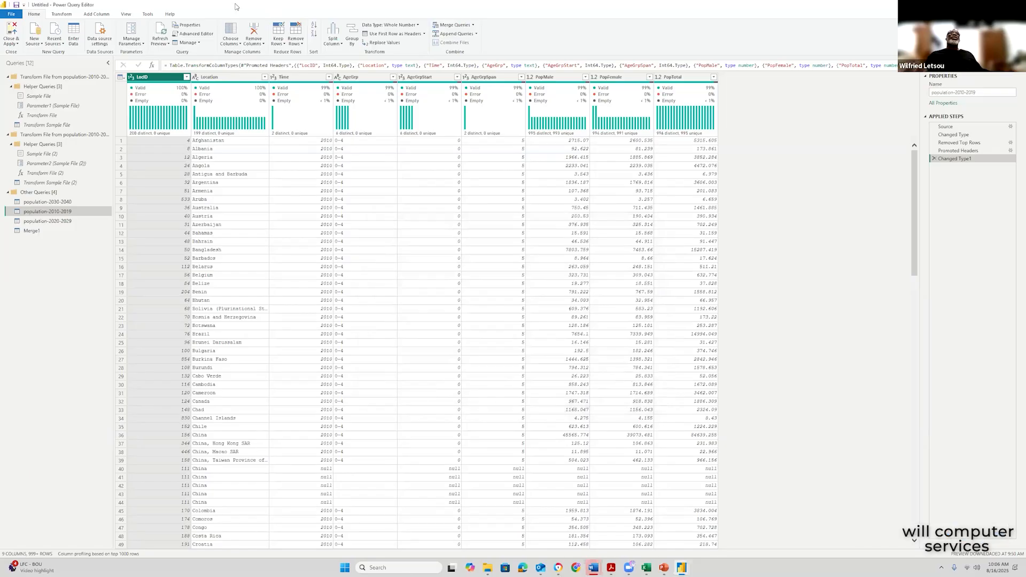
{"action": "left_click", "coordinate": [476, 34]}
{"action": "left_click", "coordinate": [479, 53]}
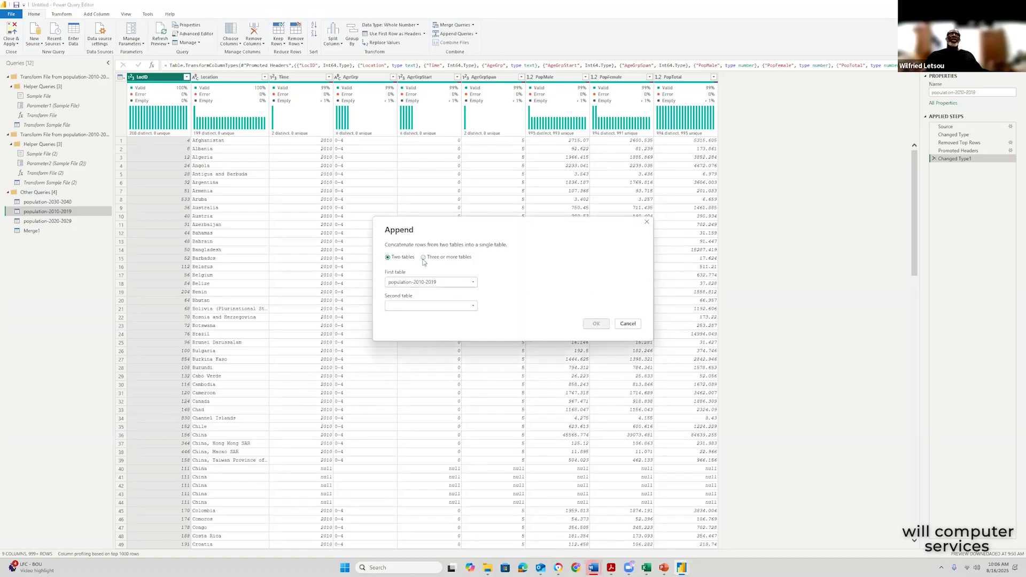
{"action": "left_click", "coordinate": [423, 258]}
{"action": "left_click", "coordinate": [424, 300]}
{"action": "left_click", "coordinate": [505, 313]}
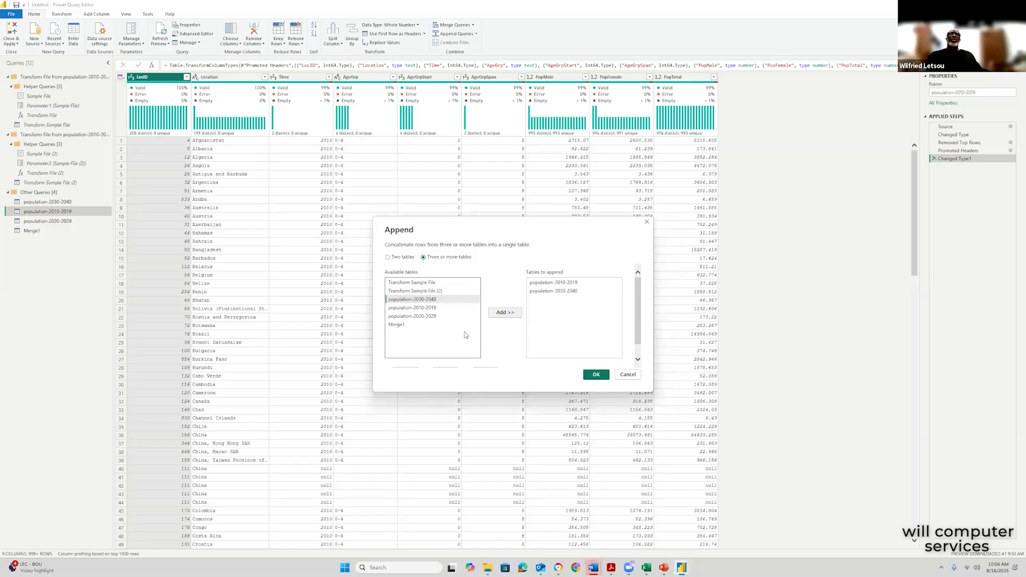
{"action": "left_click", "coordinate": [416, 308]}
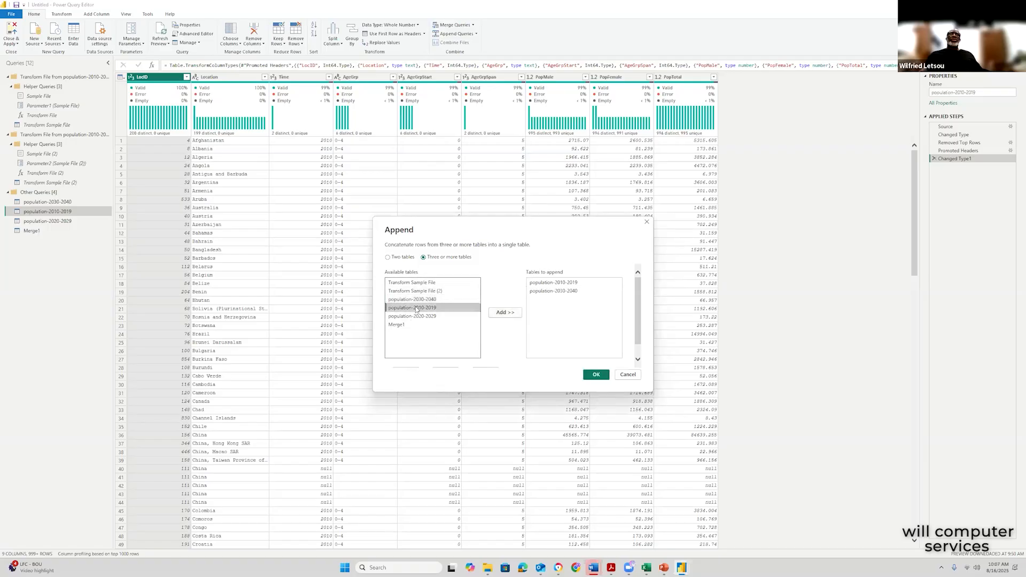
{"action": "left_click", "coordinate": [505, 314]}
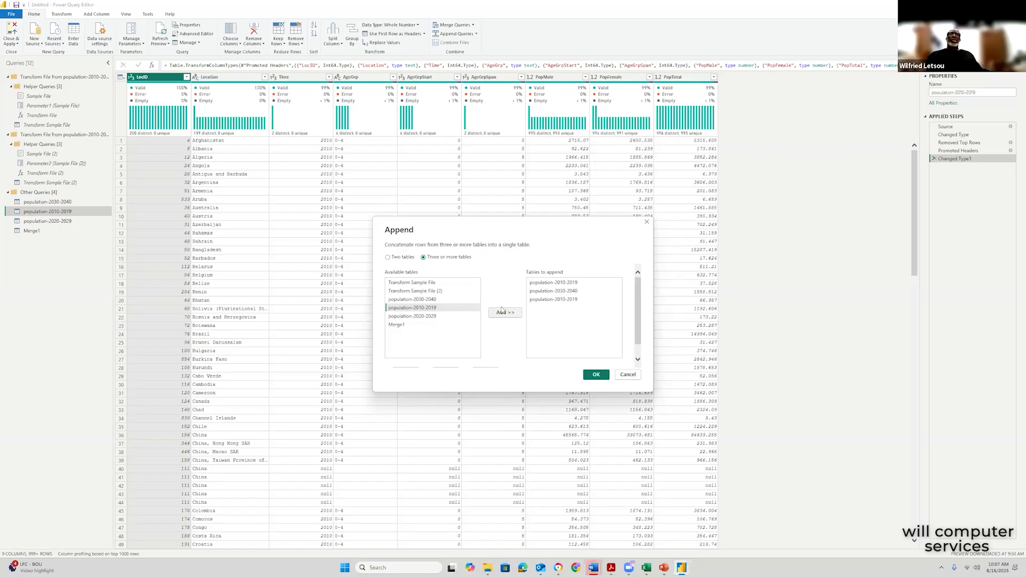
{"action": "left_click", "coordinate": [566, 302]}
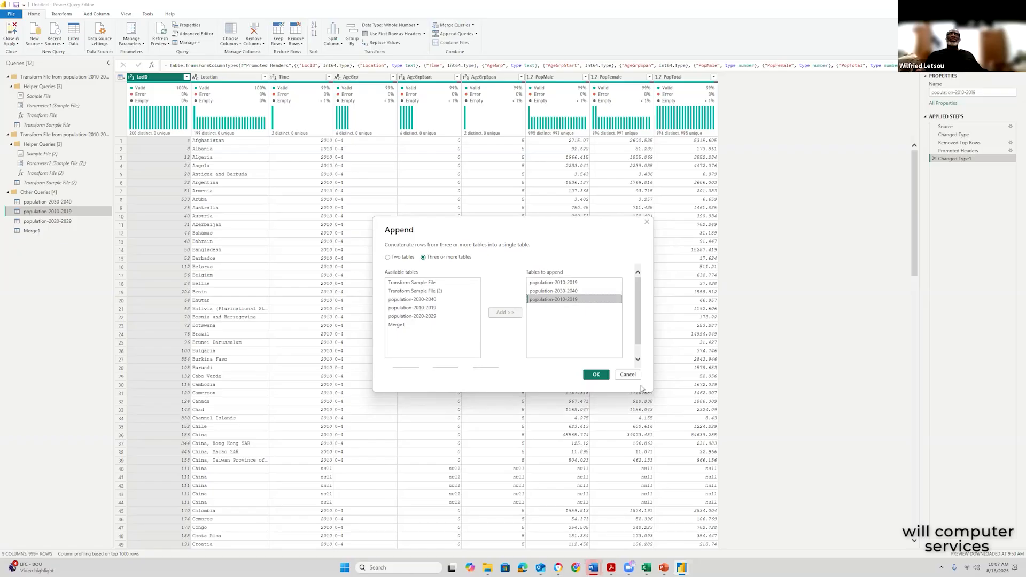
{"action": "left_click", "coordinate": [628, 374]}
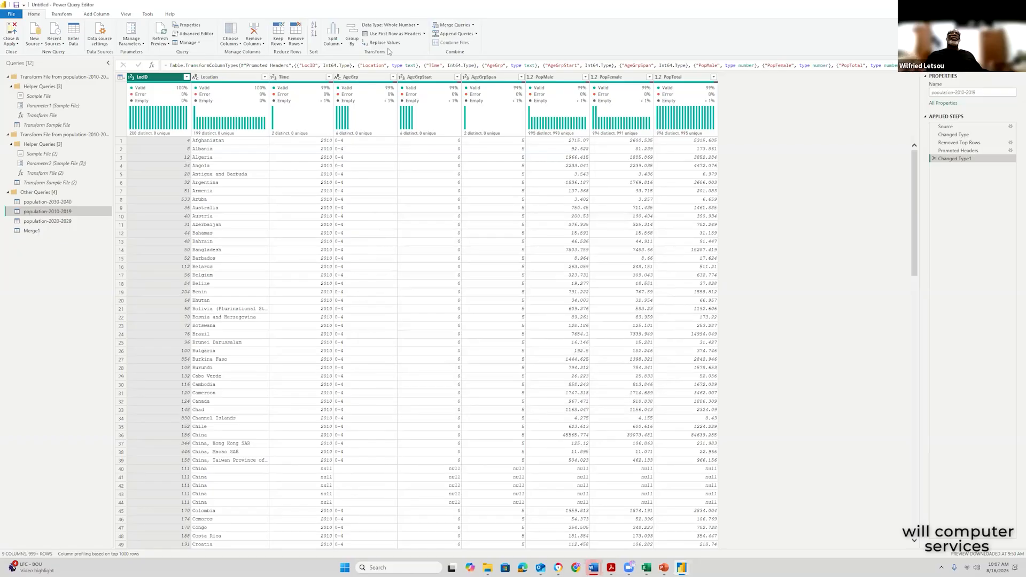
- Append the population-2010-2019, population-2020-2029 and population-2030-2040 tables as a new query
{"action": "left_click", "coordinate": [476, 34]}
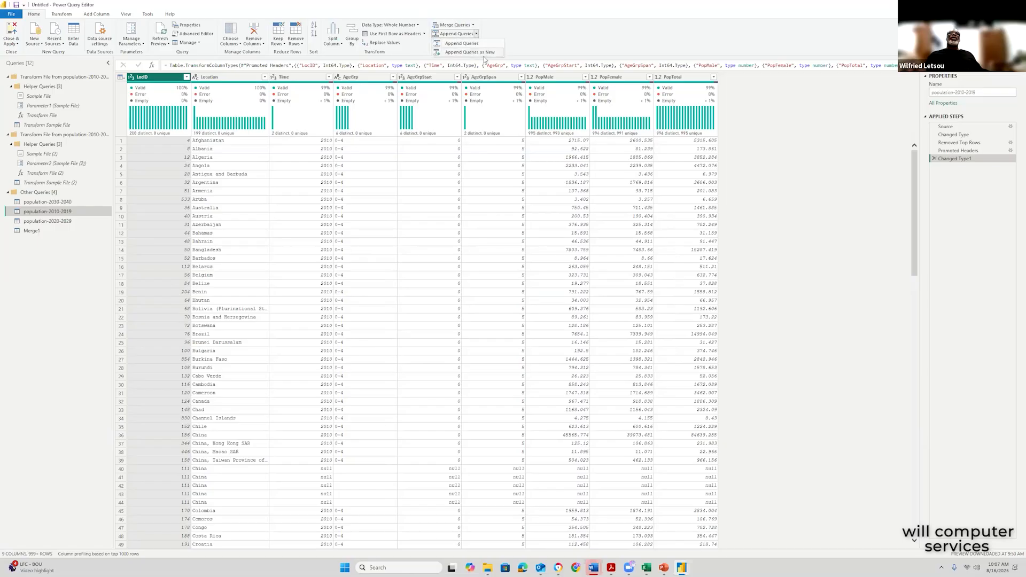
{"action": "left_click", "coordinate": [484, 55]}
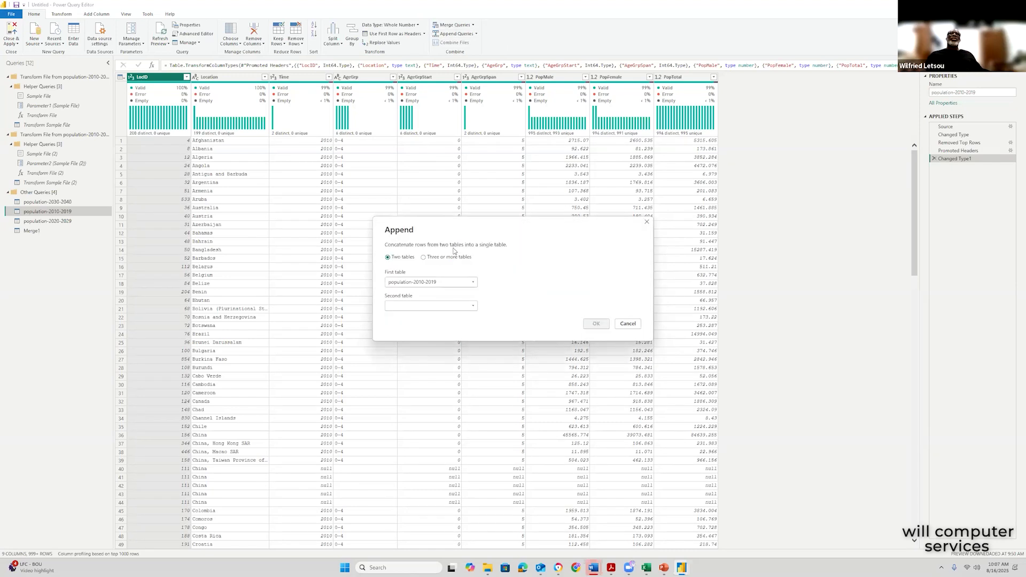
{"action": "left_click", "coordinate": [423, 257]}
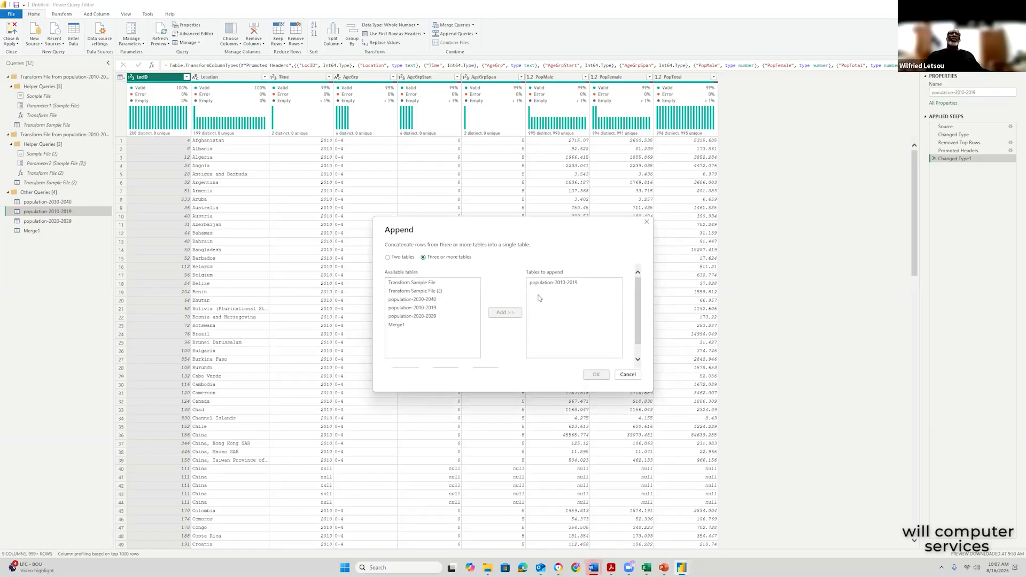
{"action": "left_click", "coordinate": [422, 316]}
{"action": "left_click", "coordinate": [504, 313]}
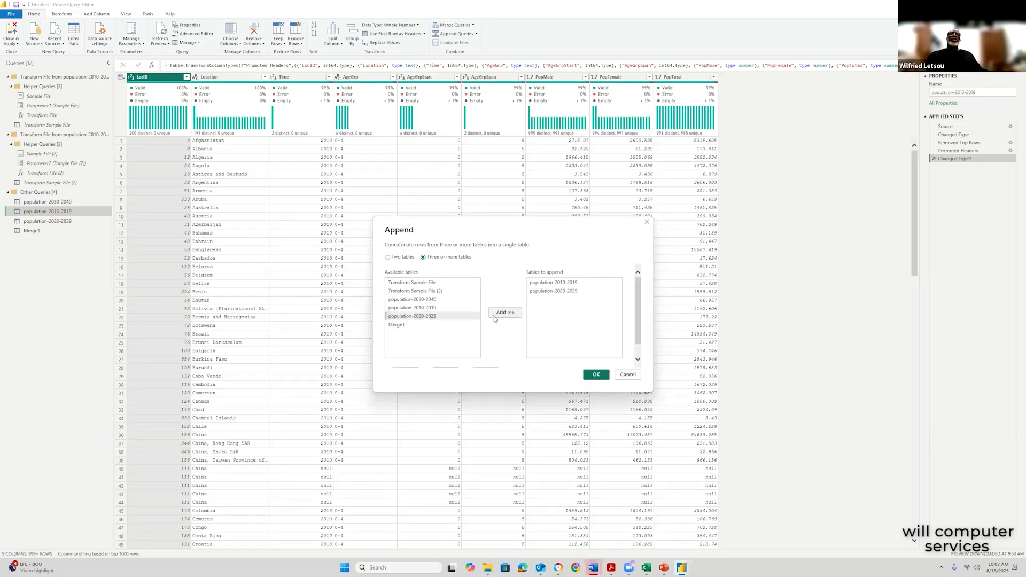
{"action": "left_click", "coordinate": [432, 300]}
{"action": "left_click", "coordinate": [506, 313]}
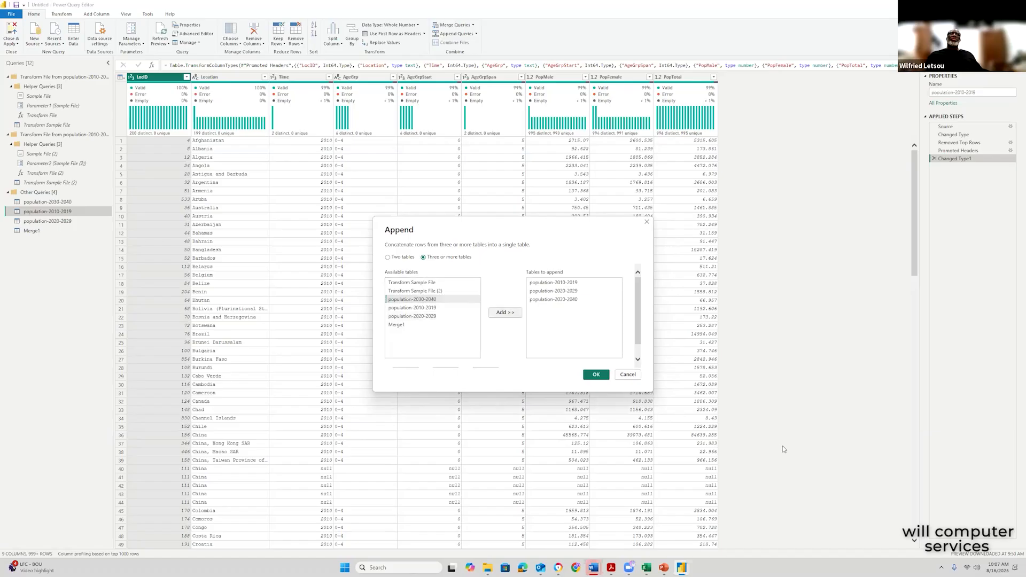
{"action": "left_click", "coordinate": [593, 375]}
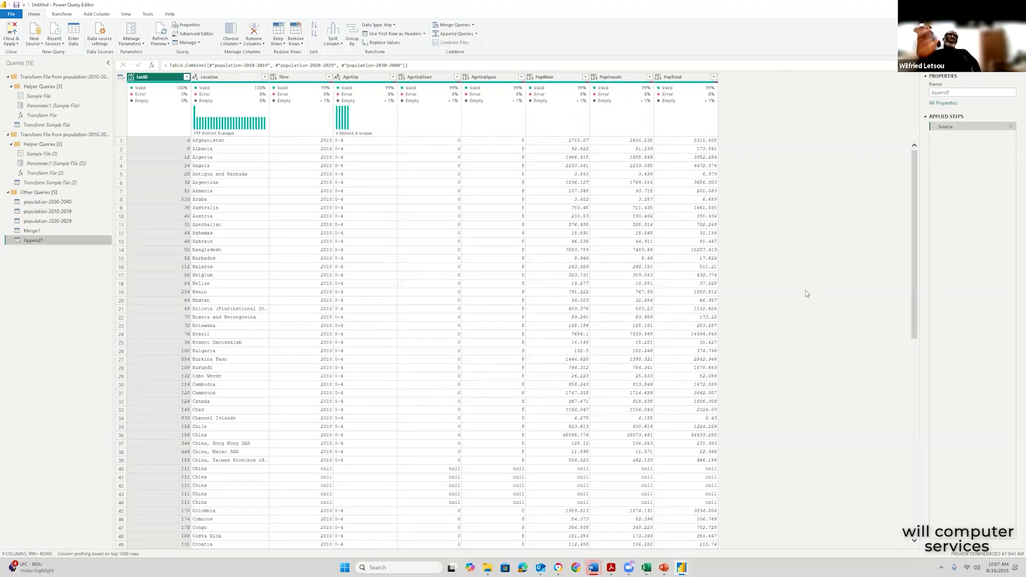
- Check the appended query's Time filter values, apply the queries to the report and dismiss the load summary
{"action": "left_click", "coordinate": [329, 77]}
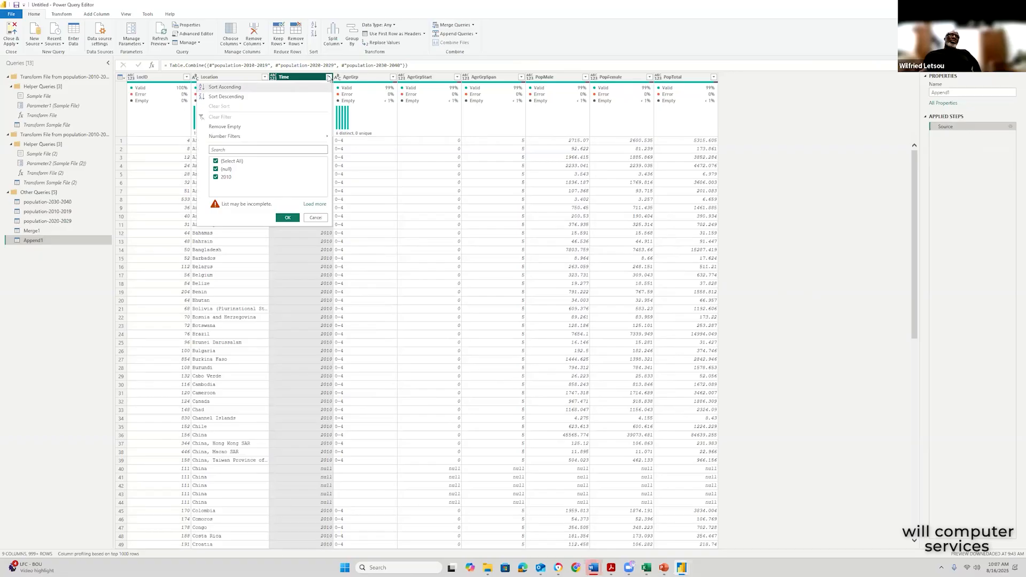
{"action": "left_click", "coordinate": [328, 78]}
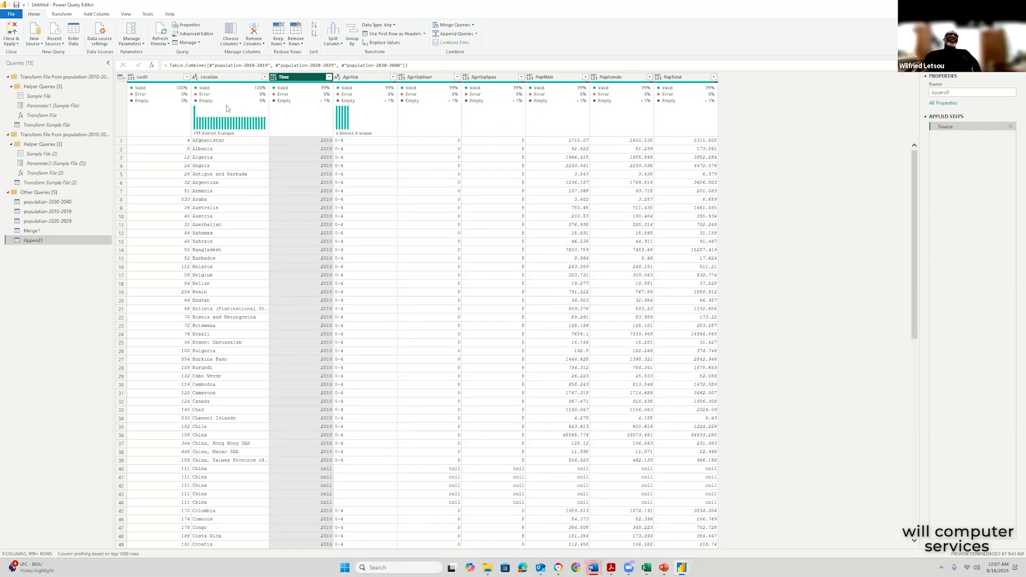
{"action": "left_click", "coordinate": [18, 44]}
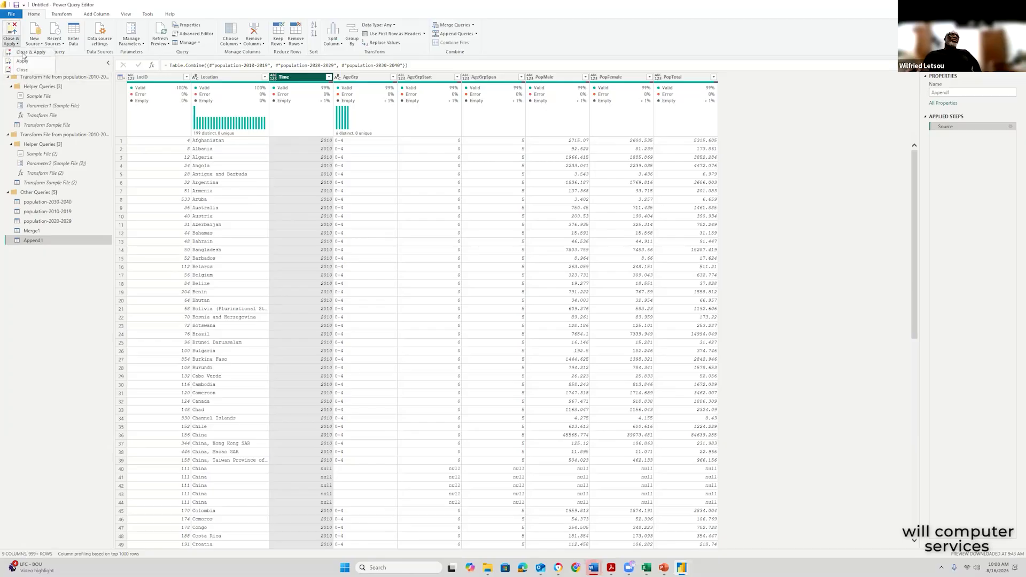
{"action": "left_click", "coordinate": [23, 53]}
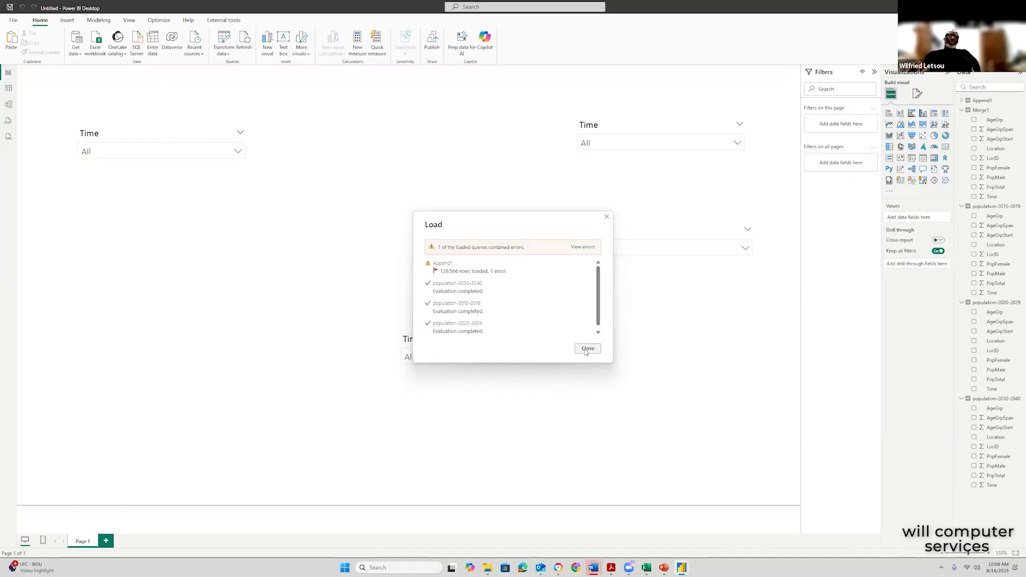
{"action": "left_click", "coordinate": [587, 349]}
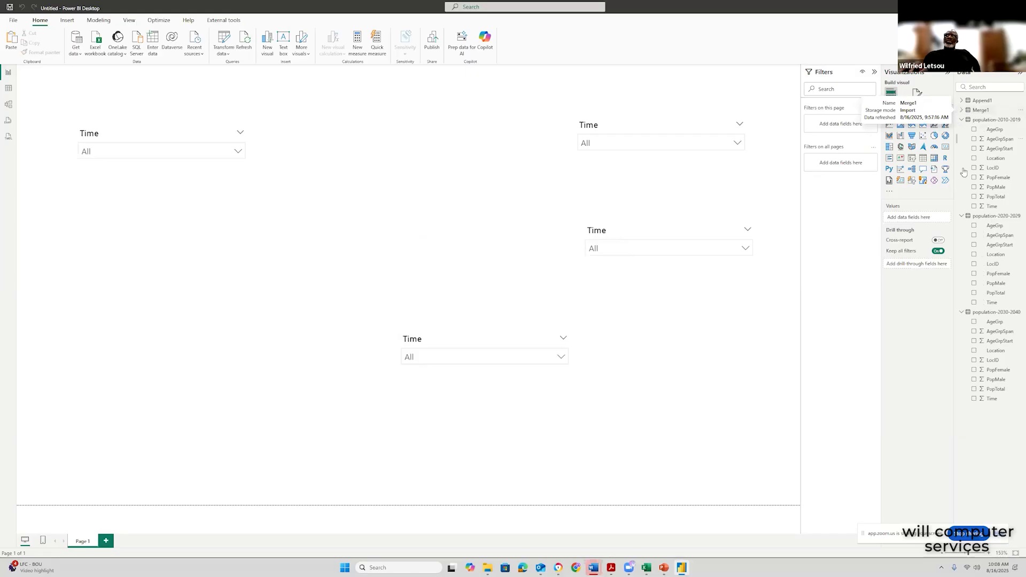
- Collapse the field lists of Merge1 and the three population tables
{"action": "left_click", "coordinate": [961, 110]}
{"action": "left_click", "coordinate": [961, 121]}
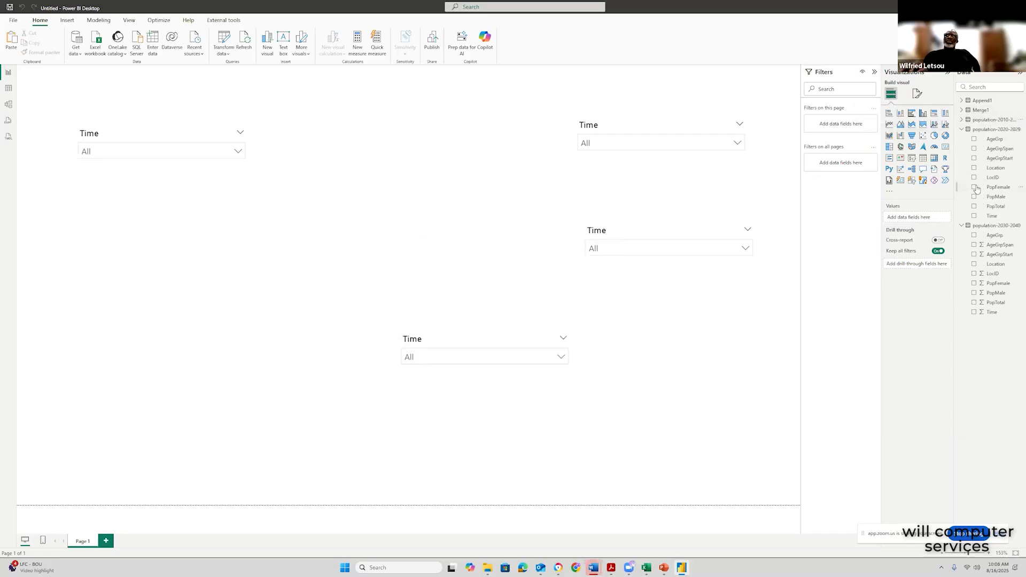
{"action": "left_click", "coordinate": [961, 129]}
{"action": "left_click", "coordinate": [961, 139]}
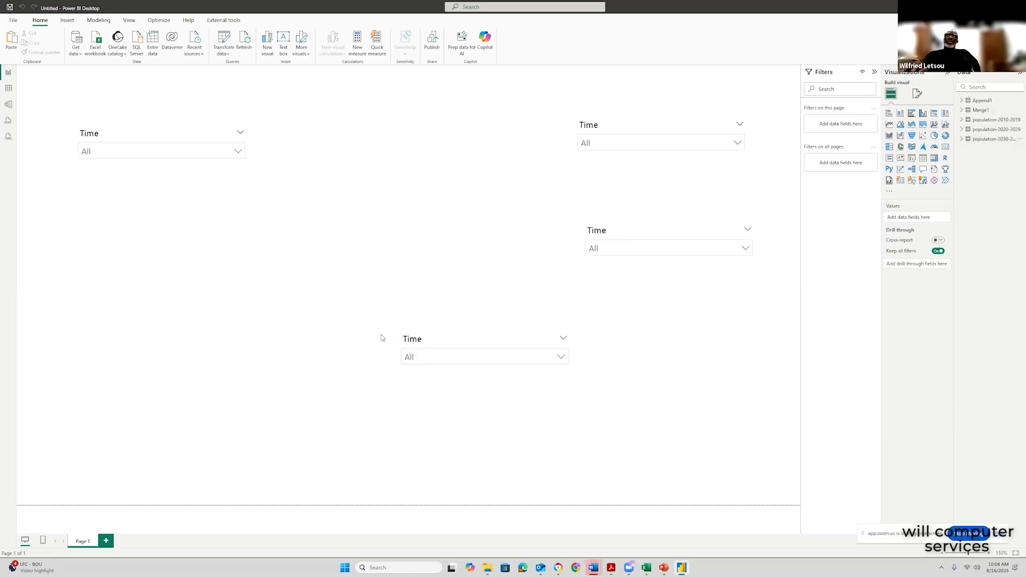
- Duplicate the Merge1 Time slicer, place the copy below it and replace its field with Time from Append1
{"action": "left_click", "coordinate": [153, 132]}
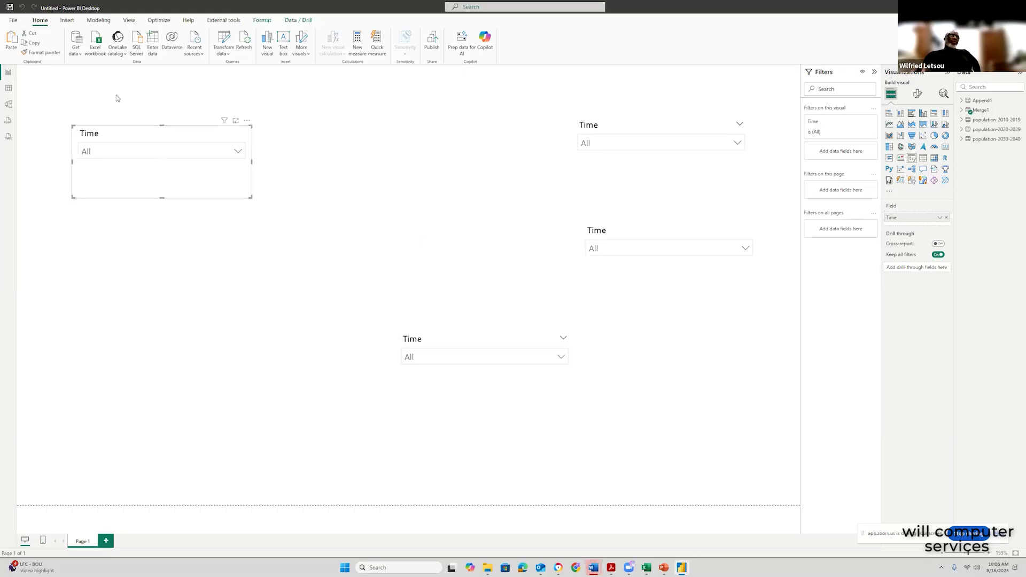
{"action": "left_click", "coordinate": [11, 41]}
{"action": "left_click_drag", "start_coordinate": [164, 142], "coordinate": [149, 268]}
{"action": "left_click", "coordinate": [189, 254]}
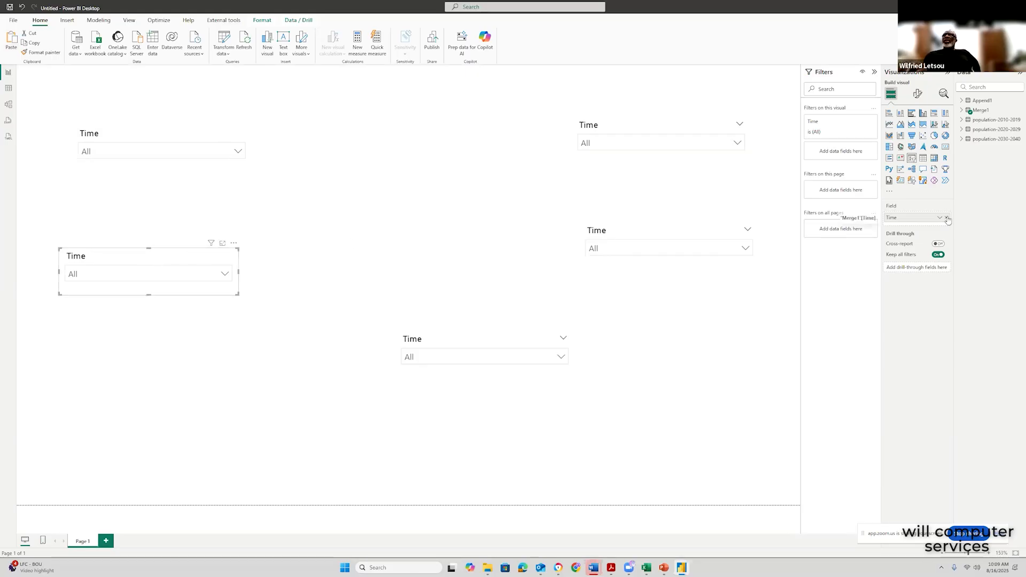
{"action": "left_click", "coordinate": [961, 101]}
{"action": "left_click_drag", "start_coordinate": [995, 188], "coordinate": [235, 283]}
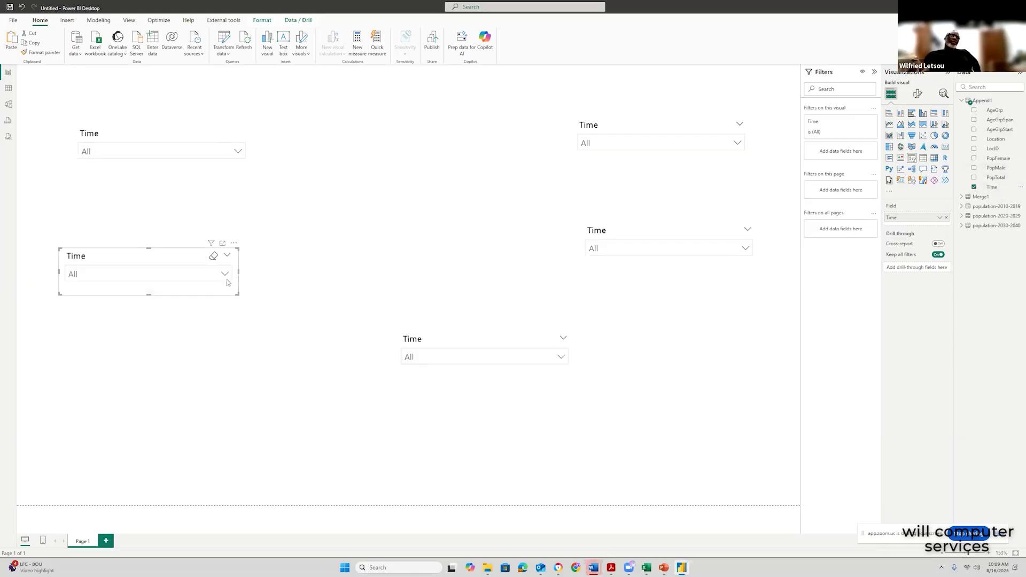
- Compare the range of years listed in the Append1 Time slicer with the list in the Merge1 Time slicer
{"action": "left_click", "coordinate": [224, 276]}
{"action": "scroll", "coordinate": [166, 365], "scroll_direction": "down", "scroll_amount": 1}
{"action": "scroll", "coordinate": [166, 364], "scroll_direction": "down", "scroll_amount": 8}
{"action": "scroll", "coordinate": [166, 364], "scroll_direction": "up", "scroll_amount": 2}
{"action": "scroll", "coordinate": [166, 365], "scroll_direction": "up", "scroll_amount": 7}
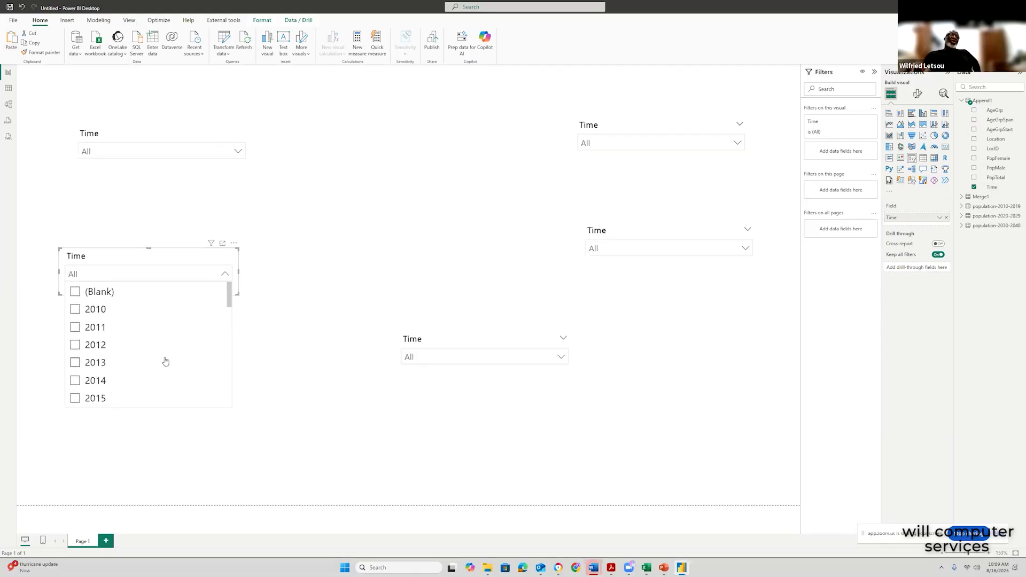
{"action": "scroll", "coordinate": [113, 326], "scroll_direction": "down", "scroll_amount": 8}
{"action": "scroll", "coordinate": [114, 369], "scroll_direction": "down", "scroll_amount": 1}
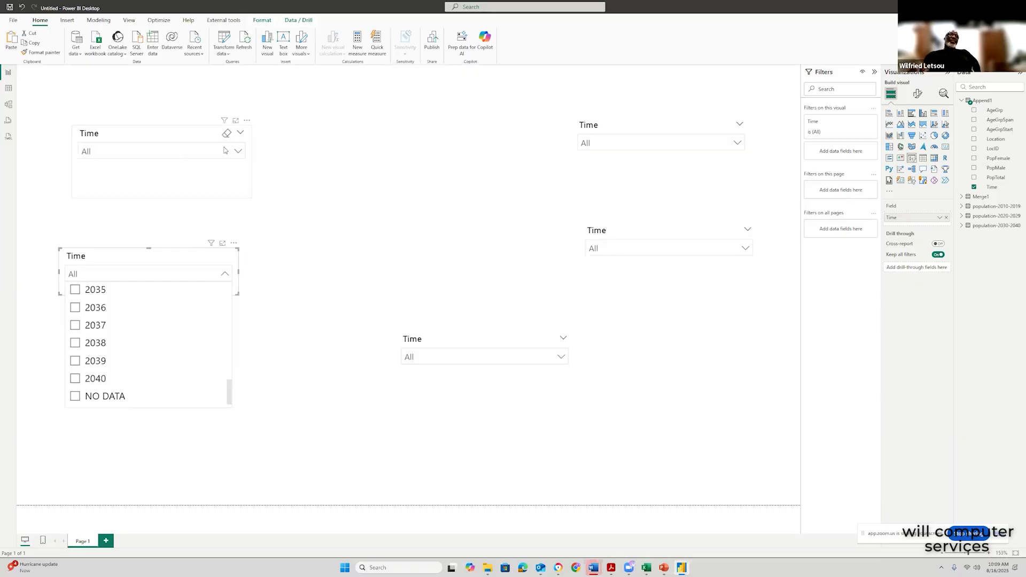
{"action": "left_click", "coordinate": [238, 152]}
{"action": "scroll", "coordinate": [180, 209], "scroll_direction": "down", "scroll_amount": 8}
{"action": "scroll", "coordinate": [179, 215], "scroll_direction": "up", "scroll_amount": 8}
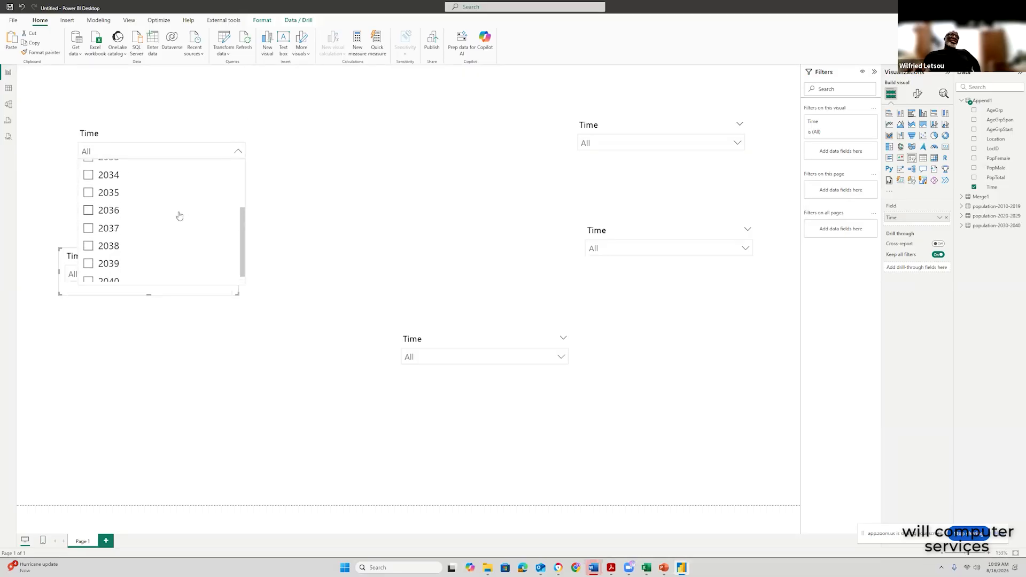
{"action": "scroll", "coordinate": [179, 216], "scroll_direction": "down", "scroll_amount": 5}
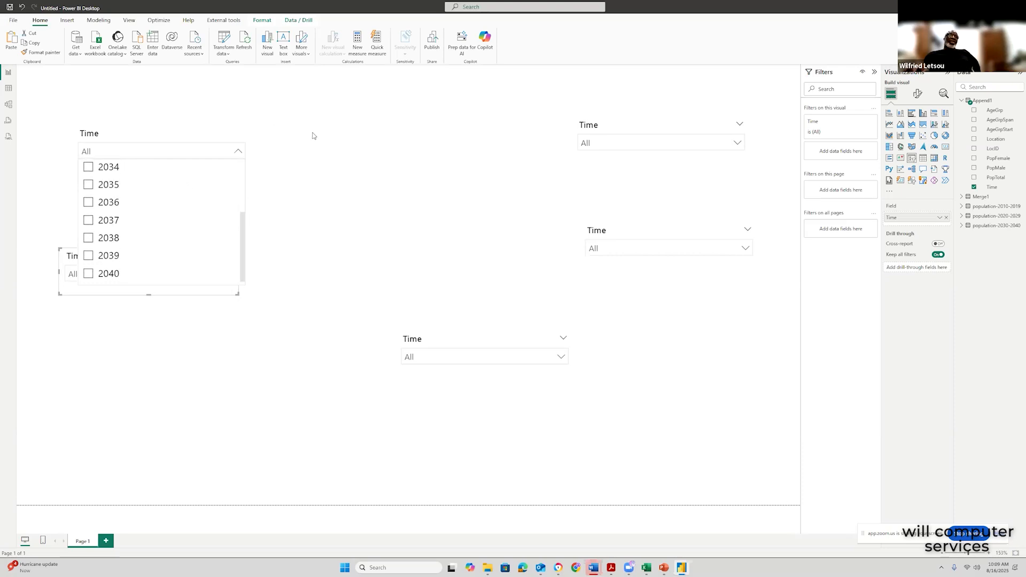
{"action": "left_click", "coordinate": [304, 213]}
- Move the Append1 Time slicer slightly lower and check its year list from the first entry to the last
{"action": "left_click_drag", "start_coordinate": [152, 251], "coordinate": [143, 275]}
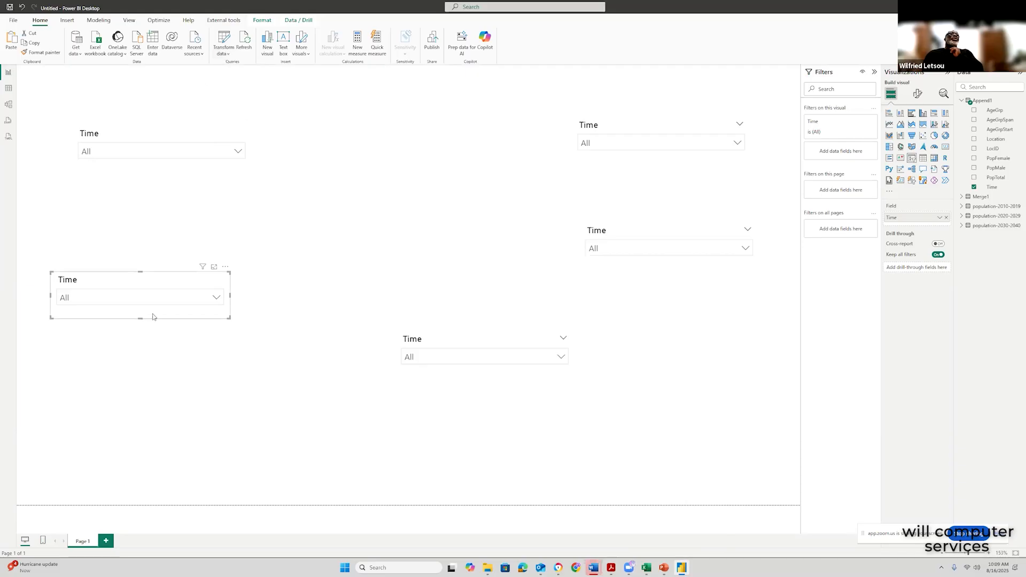
{"action": "left_click", "coordinate": [218, 298]}
{"action": "scroll", "coordinate": [130, 227], "scroll_direction": "up", "scroll_amount": 5}
{"action": "scroll", "coordinate": [131, 228], "scroll_direction": "up", "scroll_amount": 5}
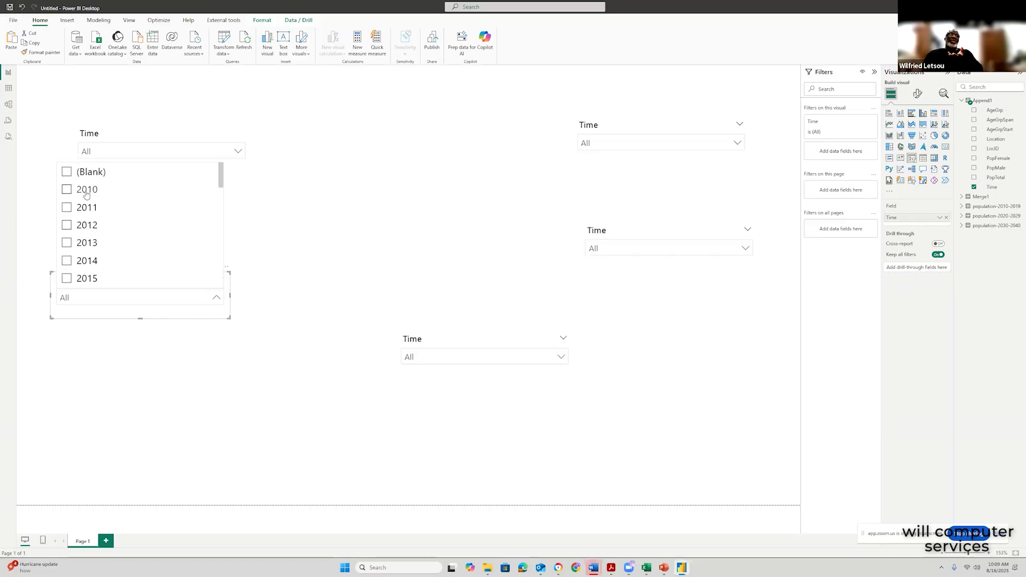
{"action": "scroll", "coordinate": [137, 231], "scroll_direction": "down", "scroll_amount": 10}
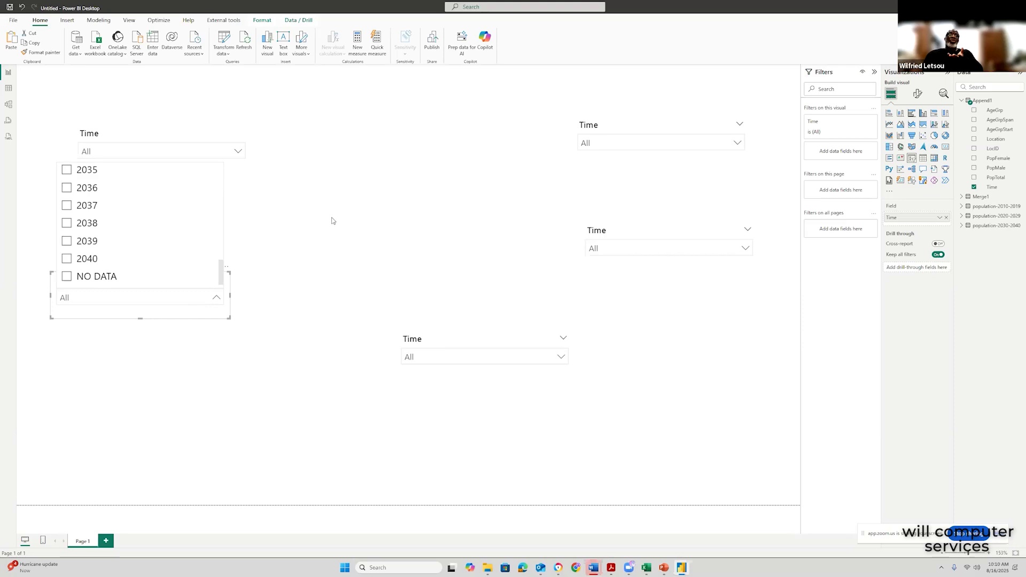
{"action": "left_click", "coordinate": [325, 187]}
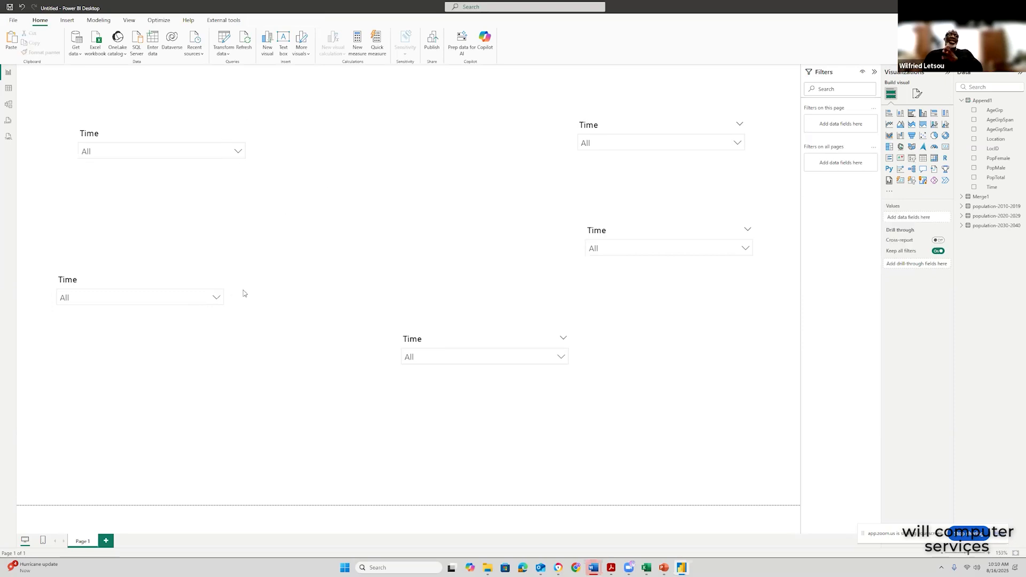
- Look through the Merge1 Time slicer's year list again and collapse the Append1 field list
{"action": "left_click", "coordinate": [238, 155]}
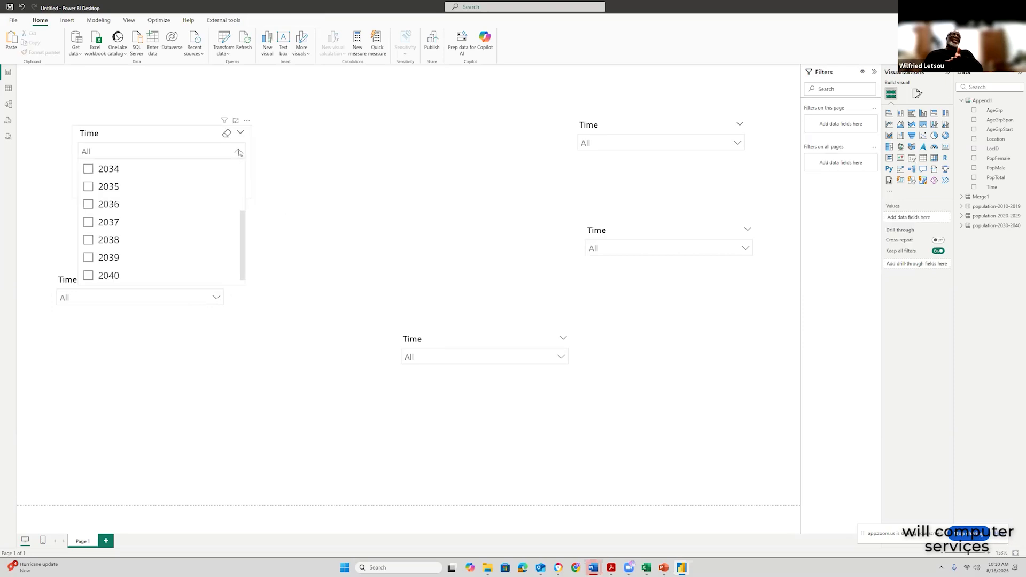
{"action": "scroll", "coordinate": [155, 232], "scroll_direction": "up", "scroll_amount": 3}
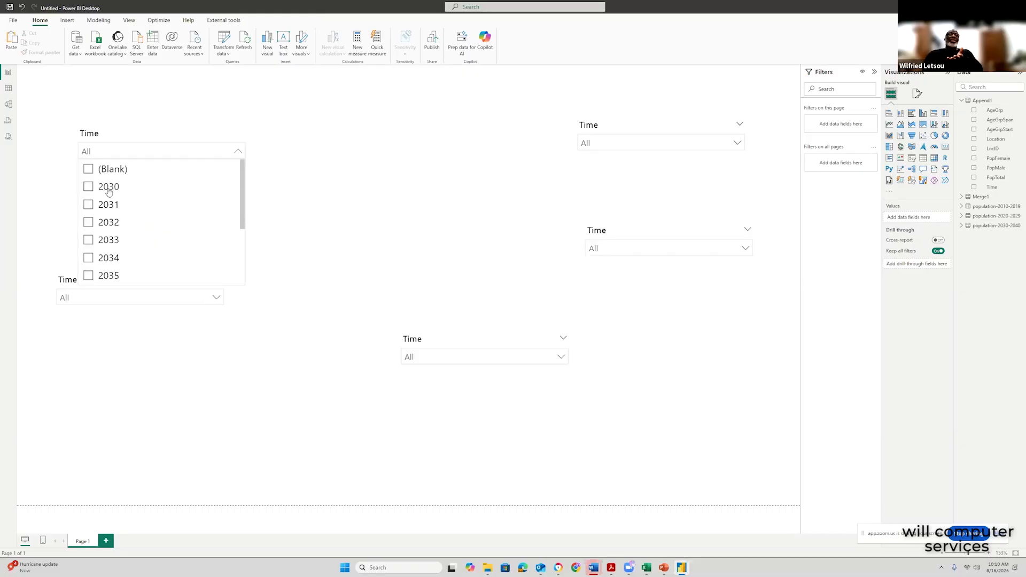
{"action": "scroll", "coordinate": [141, 231], "scroll_direction": "down", "scroll_amount": 3}
{"action": "scroll", "coordinate": [155, 229], "scroll_direction": "up", "scroll_amount": 3}
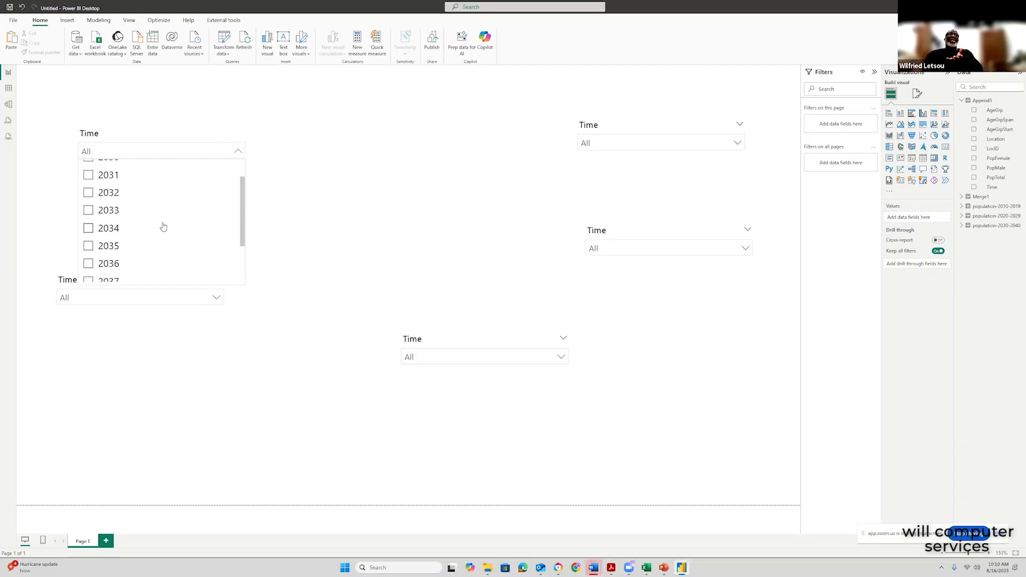
{"action": "left_click", "coordinate": [330, 174]}
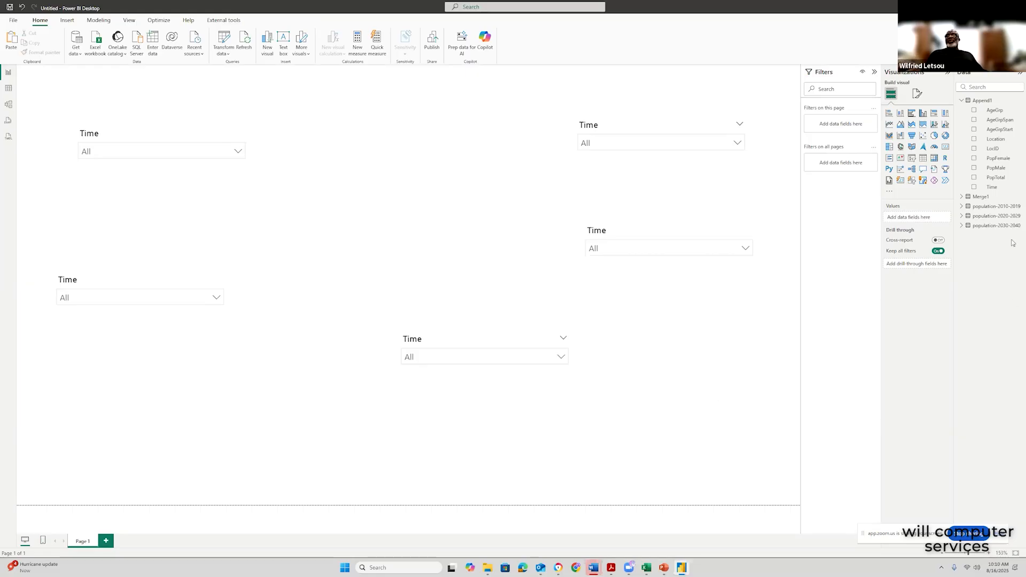
{"action": "left_click", "coordinate": [962, 100]}
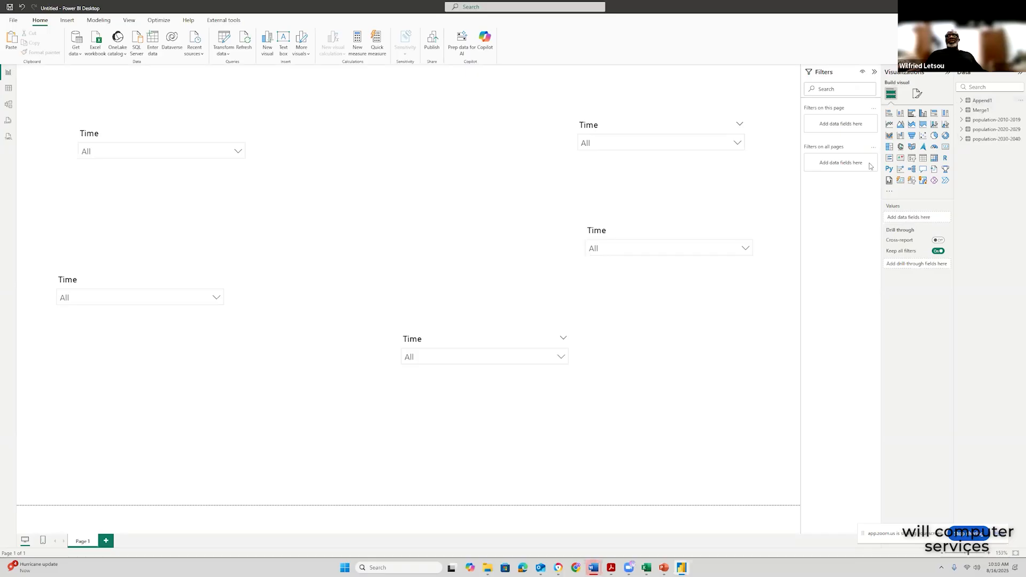
- Open the Model view, spread the overlapping Append1 and Merge1 tables apart and highlight each of them
{"action": "left_click", "coordinate": [9, 105]}
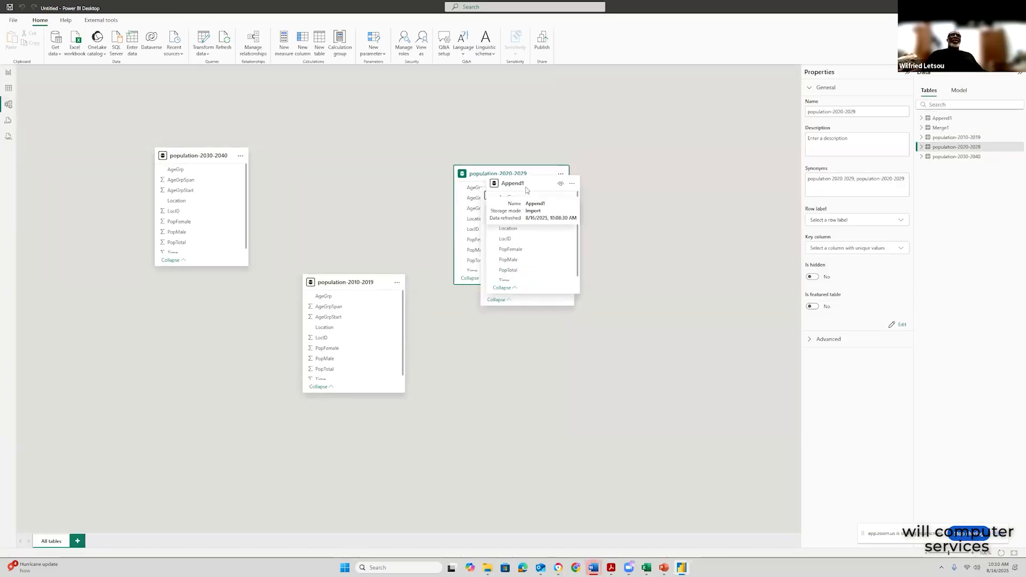
{"action": "left_click_drag", "start_coordinate": [526, 189], "coordinate": [644, 309]}
{"action": "left_click_drag", "start_coordinate": [520, 203], "coordinate": [671, 152]}
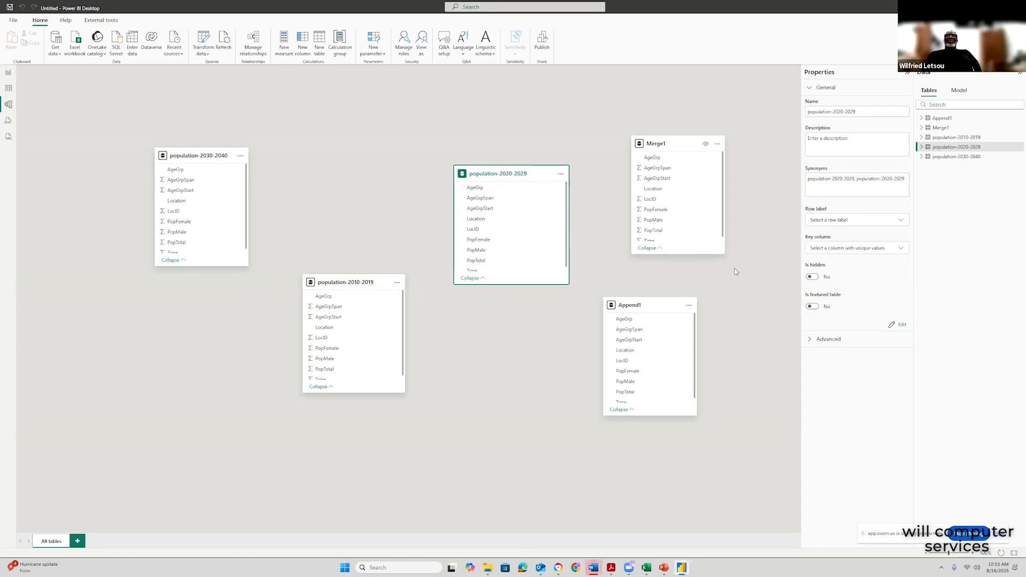
{"action": "left_click", "coordinate": [931, 118]}
{"action": "left_click", "coordinate": [933, 127]}
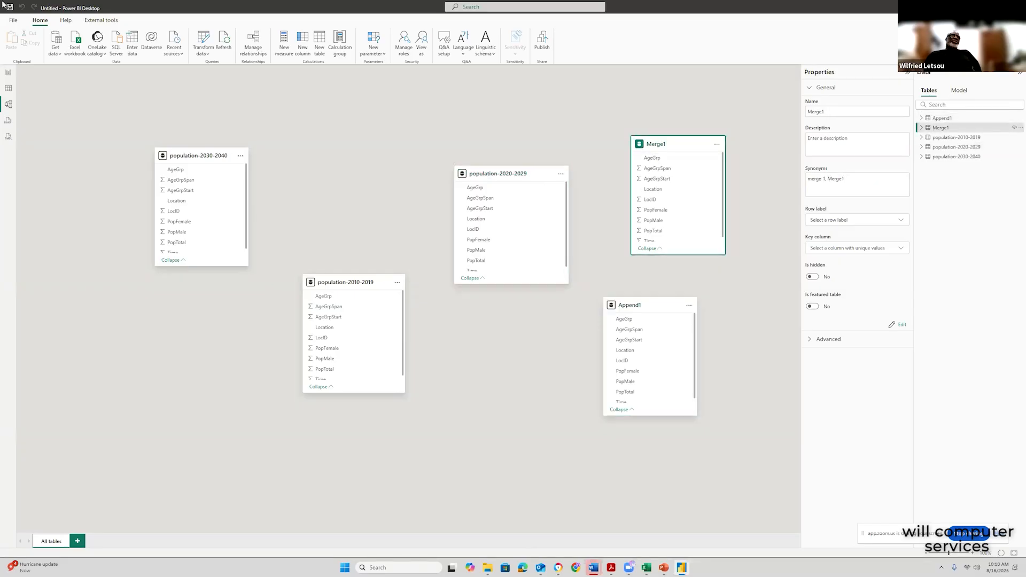
- Return to the report page, select the Append1 table and open the Append1 Time slicer's year list
{"action": "left_click", "coordinate": [9, 73]}
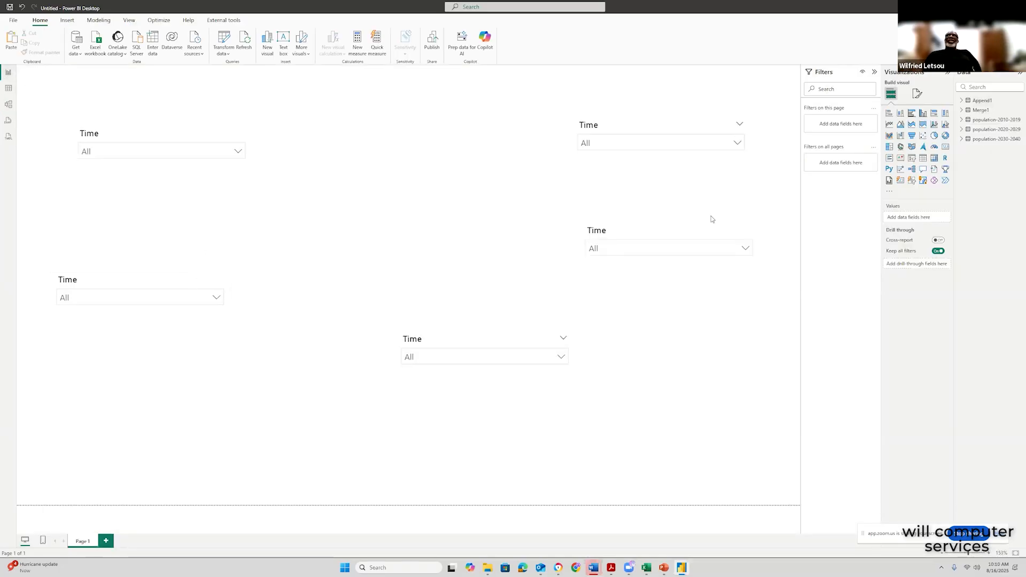
{"action": "left_click", "coordinate": [978, 101]}
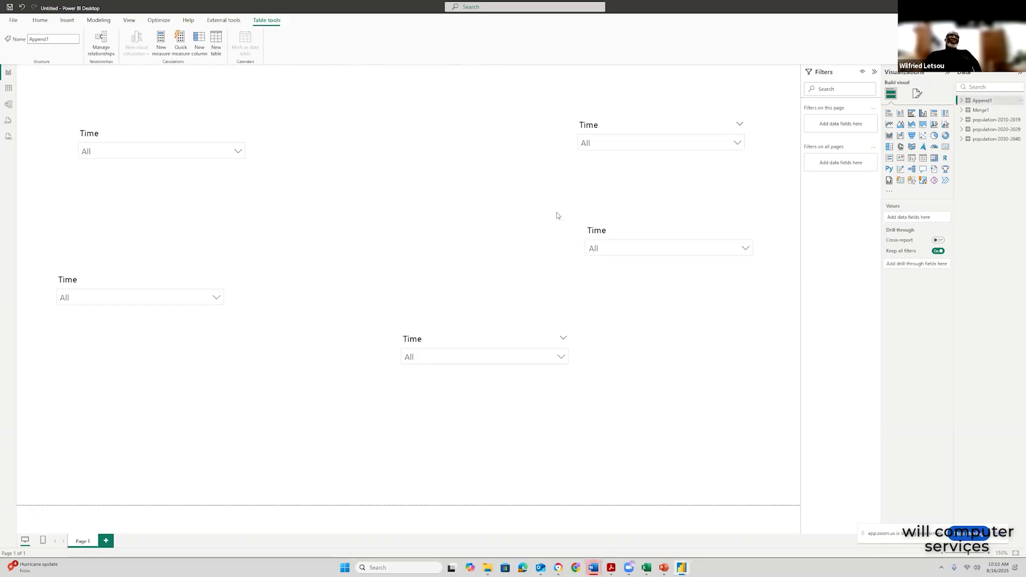
{"action": "left_click", "coordinate": [215, 298]}
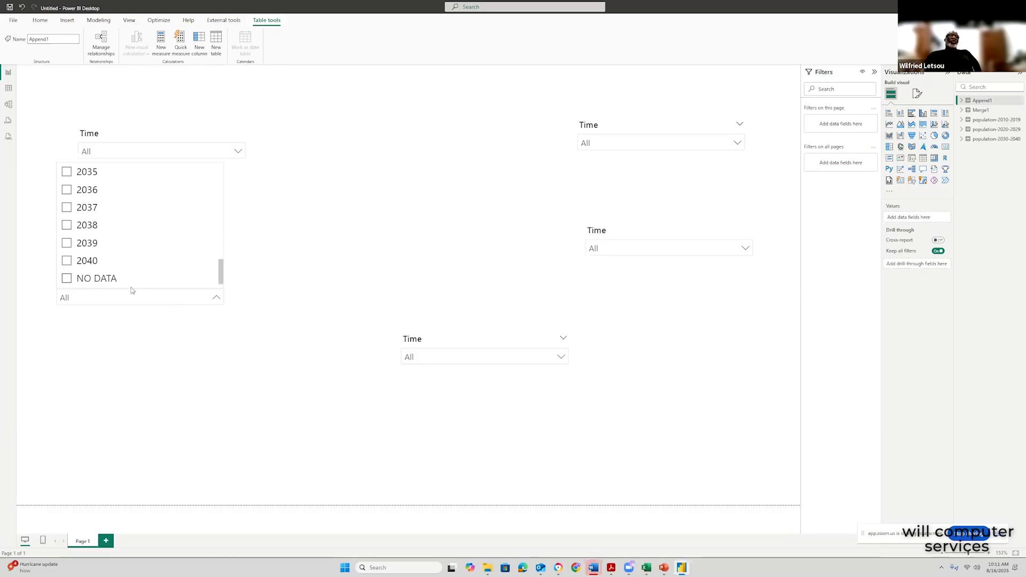
- Check the Append1 Time slicer's year list back to its first entry, compare it with the Merge1 Time slicer's list, and close both lists
{"action": "scroll", "coordinate": [149, 258], "scroll_direction": "up", "scroll_amount": 3}
{"action": "scroll", "coordinate": [149, 258], "scroll_direction": "up", "scroll_amount": 8}
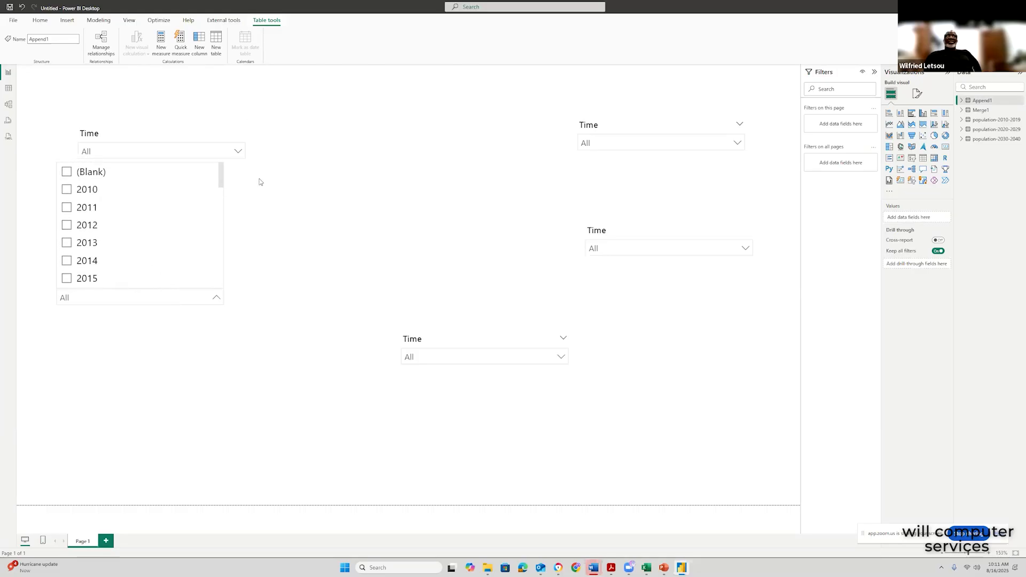
{"action": "left_click", "coordinate": [231, 154]}
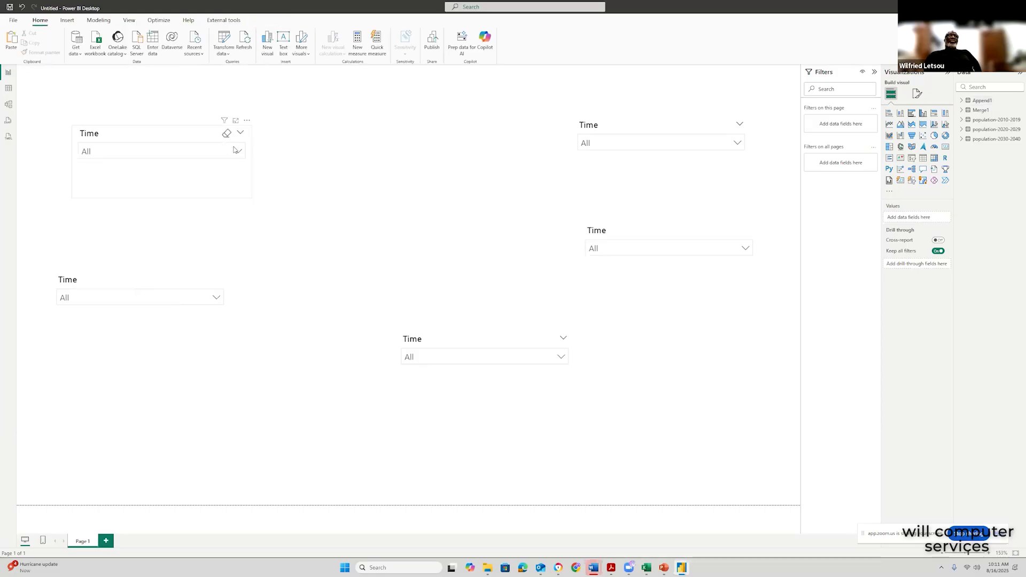
{"action": "left_click", "coordinate": [239, 152]}
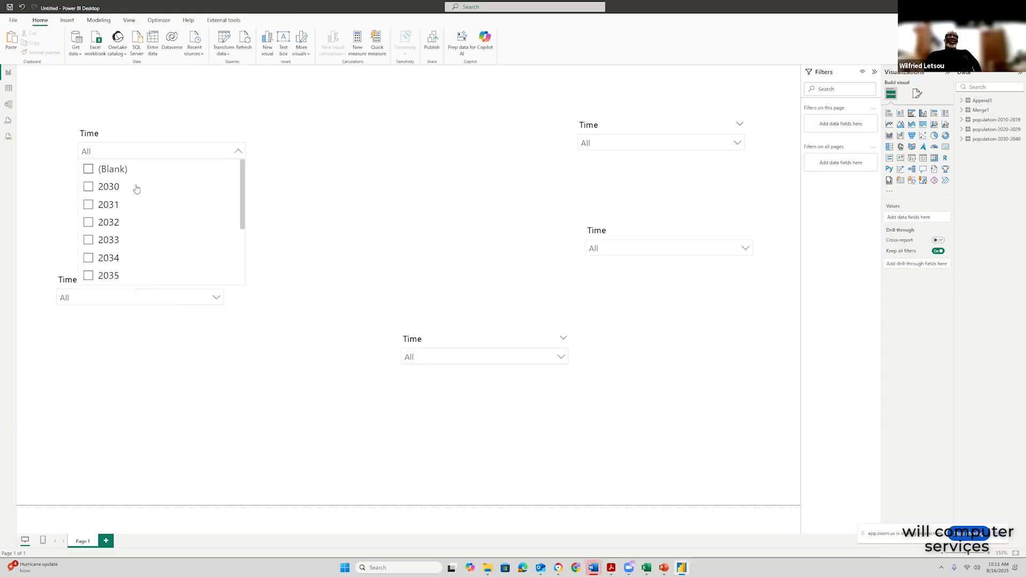
{"action": "left_click", "coordinate": [362, 191]}
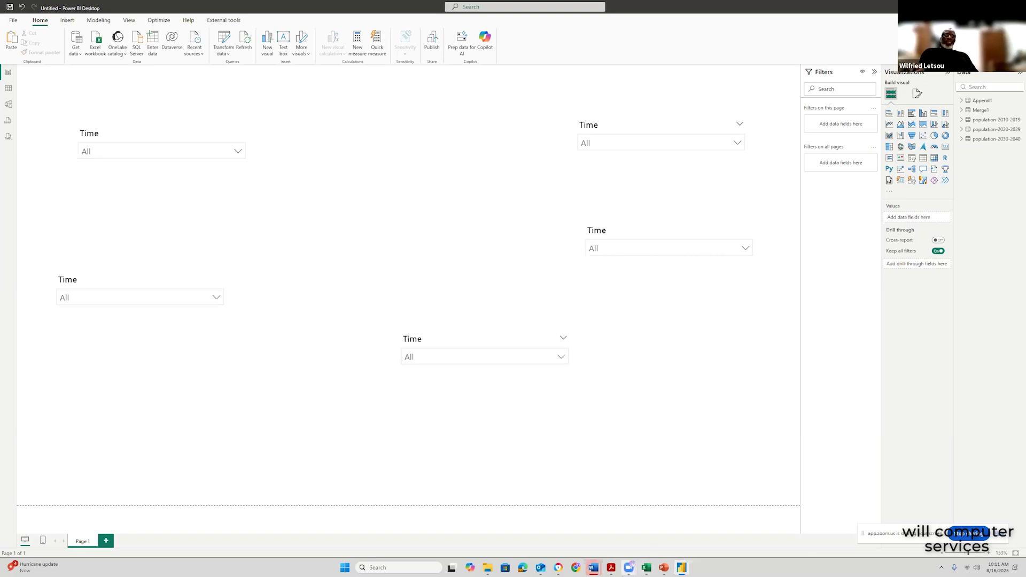
- Switch to the Zoom meeting window
{"action": "mouse_move", "coordinate": [634, 567]}
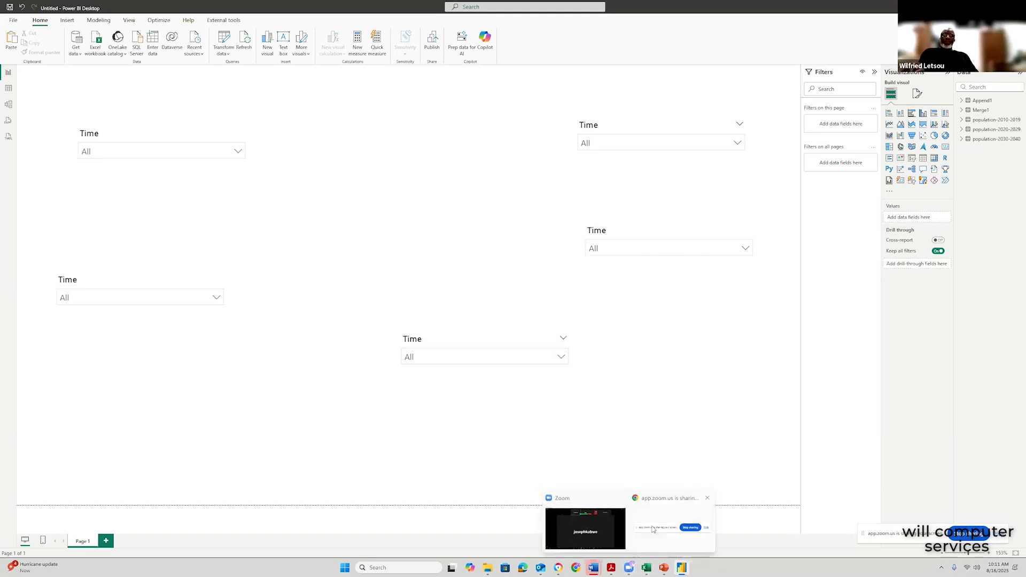
{"action": "left_click", "coordinate": [582, 532]}
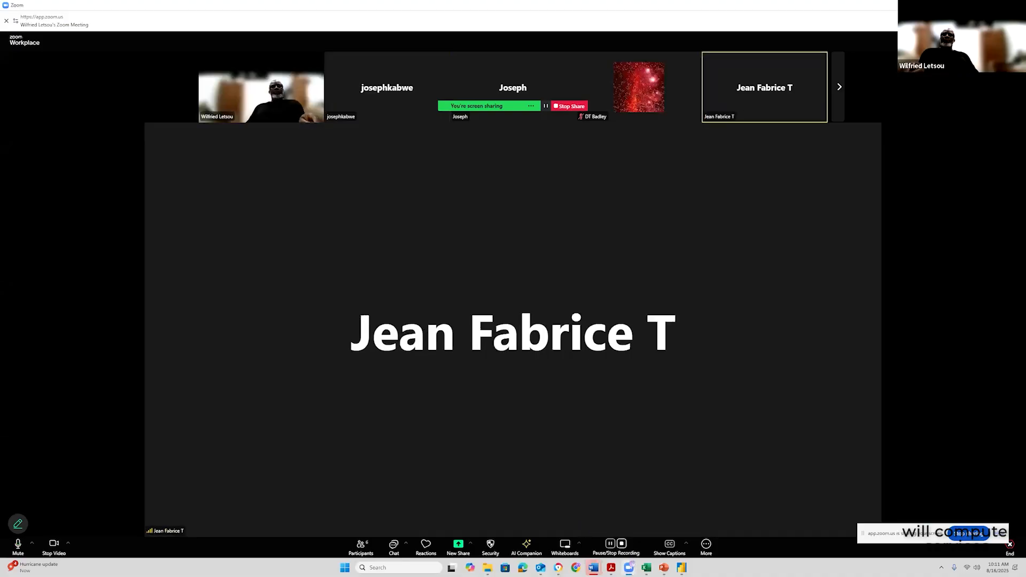